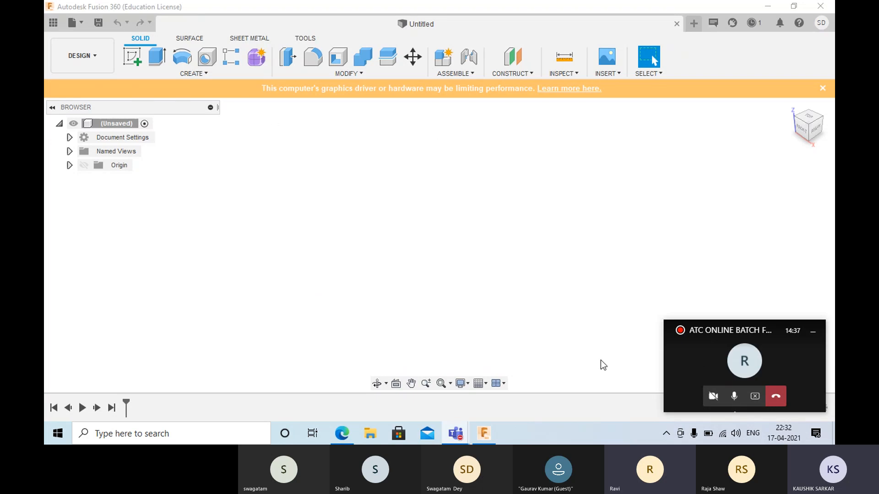
pyautogui.click(746, 371)
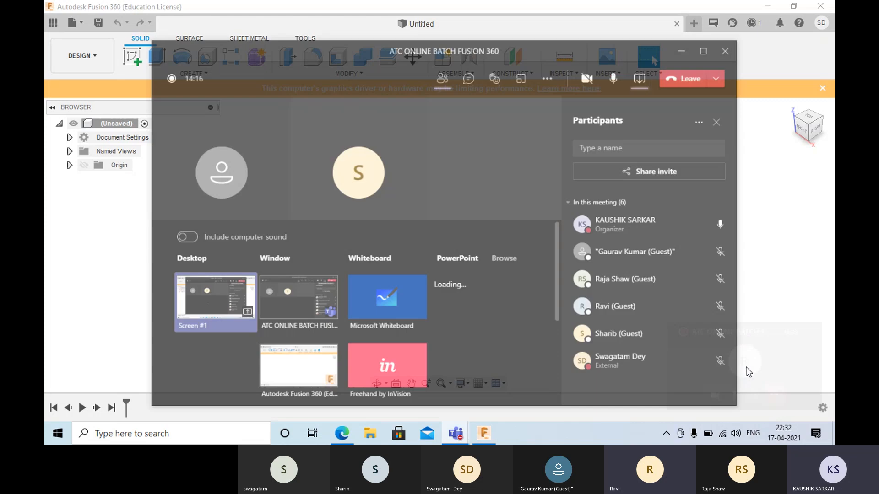
pyautogui.moveTo(506, 192)
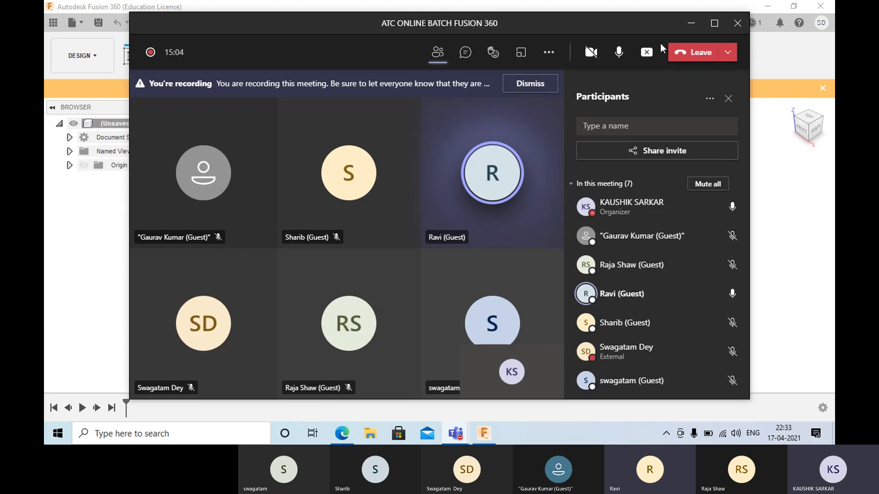
pyautogui.click(690, 22)
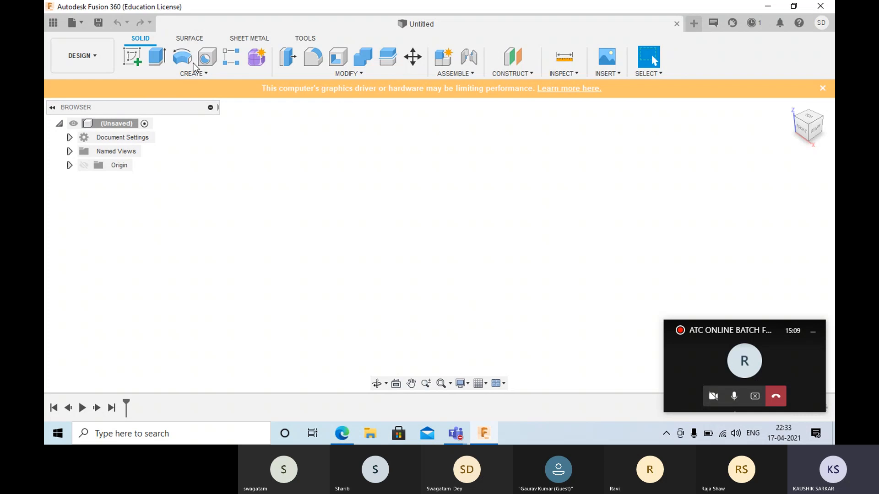
# - Create a new sketch on the front (XZ) origin plane
pyautogui.click(132, 57)
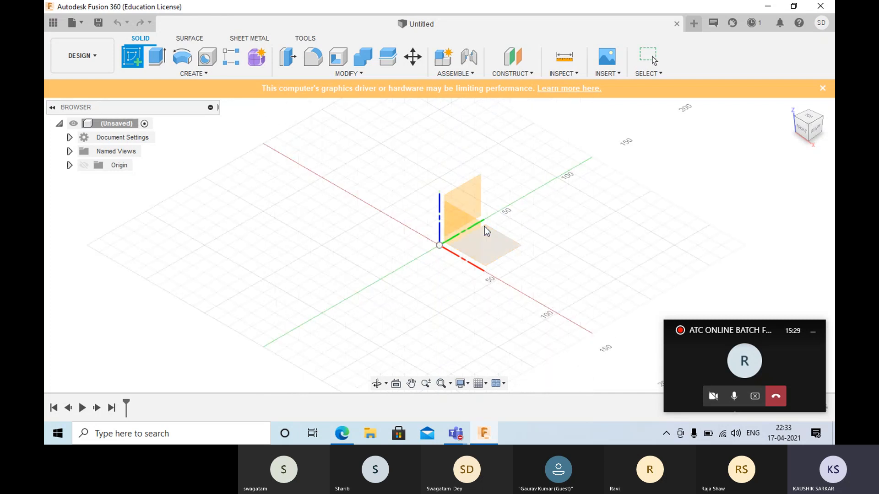
pyautogui.click(449, 229)
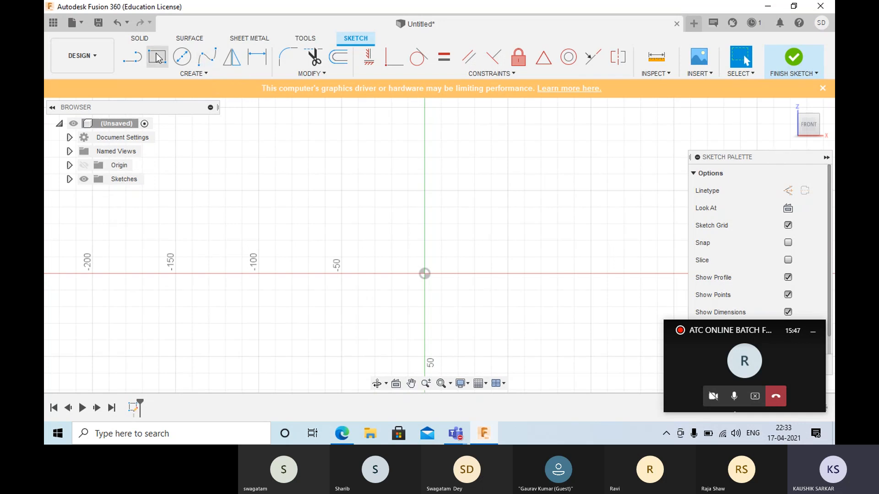
pyautogui.click(205, 74)
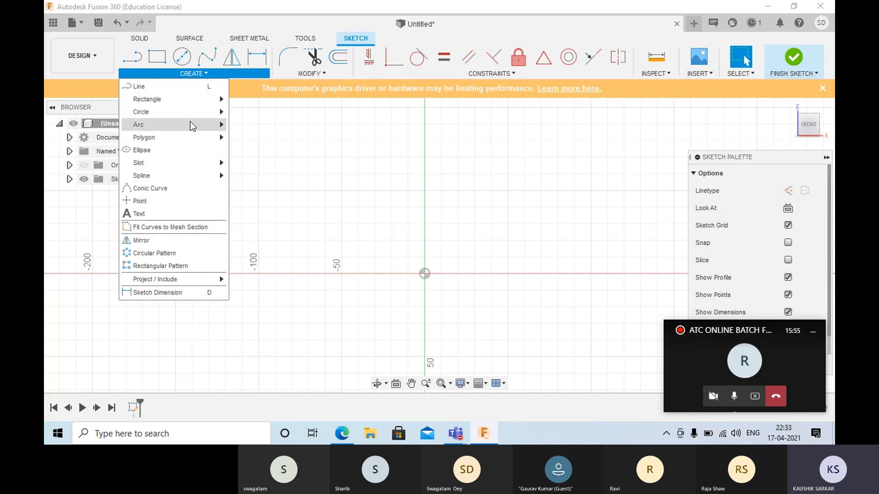
pyautogui.click(312, 103)
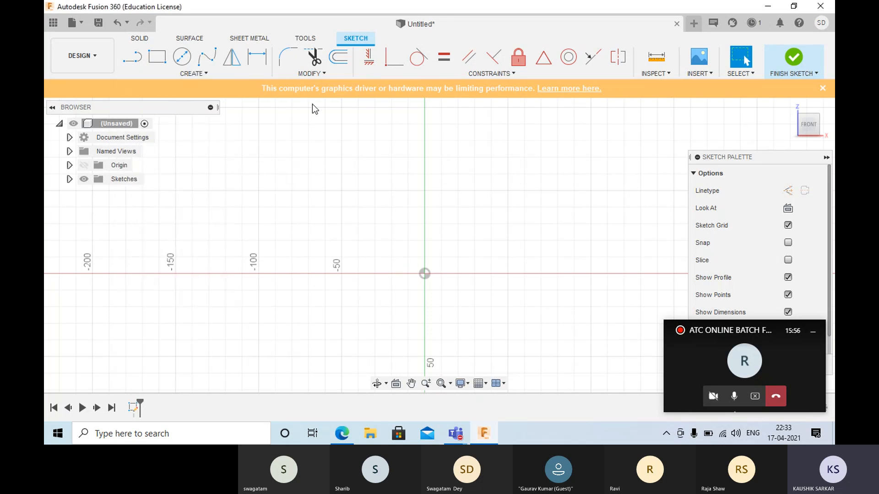
pyautogui.click(131, 59)
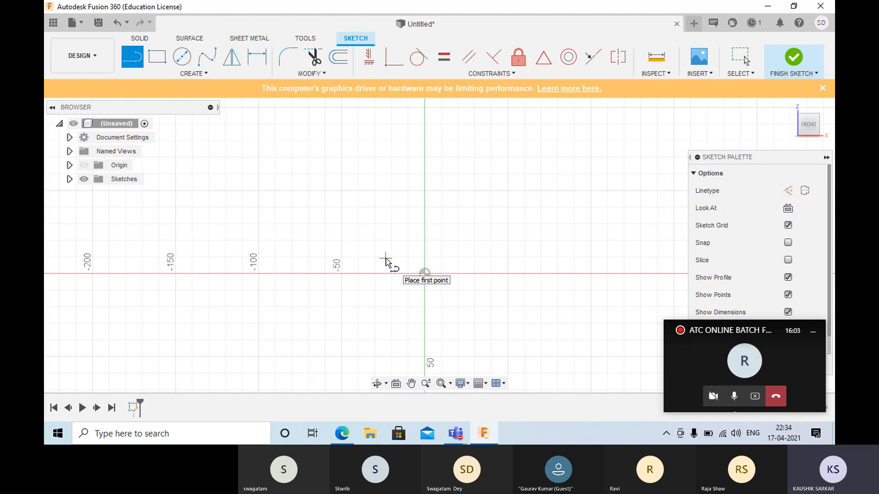
pyautogui.press('Escape')
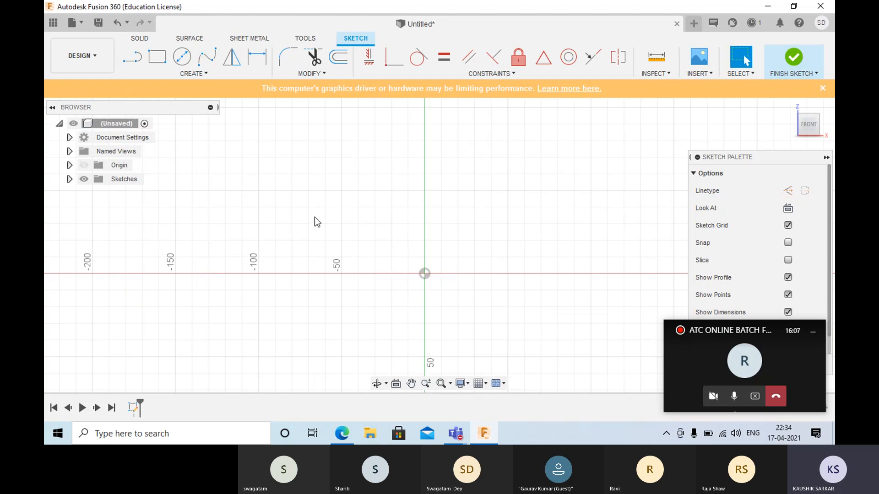
# - Draw two connected lines, a long one from the origin about 100 mm across and 54 mm up, and a shorter one descending from its peak
pyautogui.press('l')
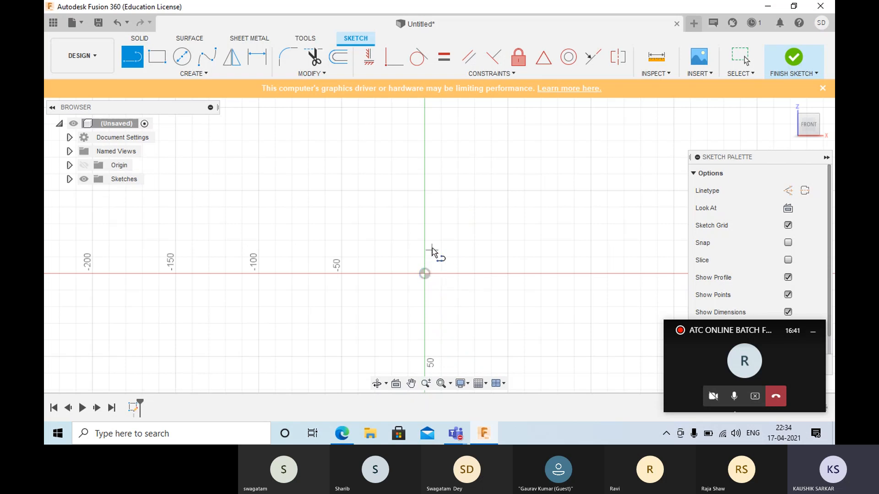
pyautogui.click(425, 274)
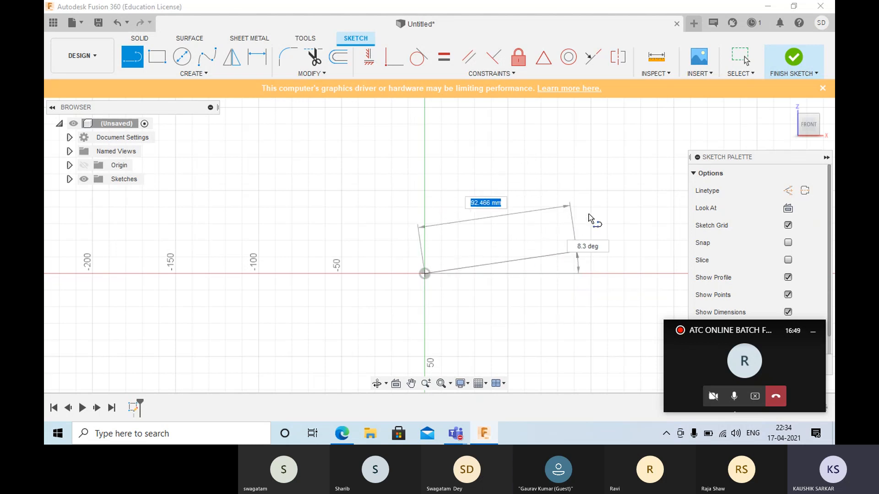
pyautogui.click(586, 190)
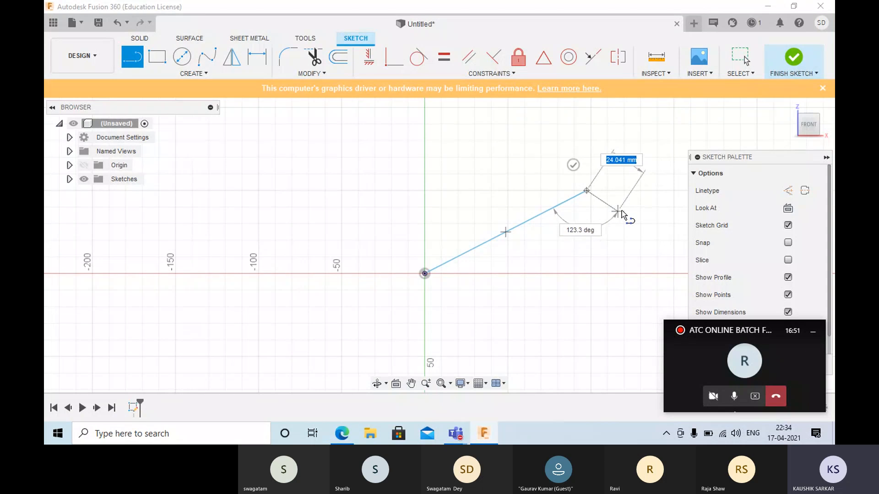
pyautogui.click(645, 215)
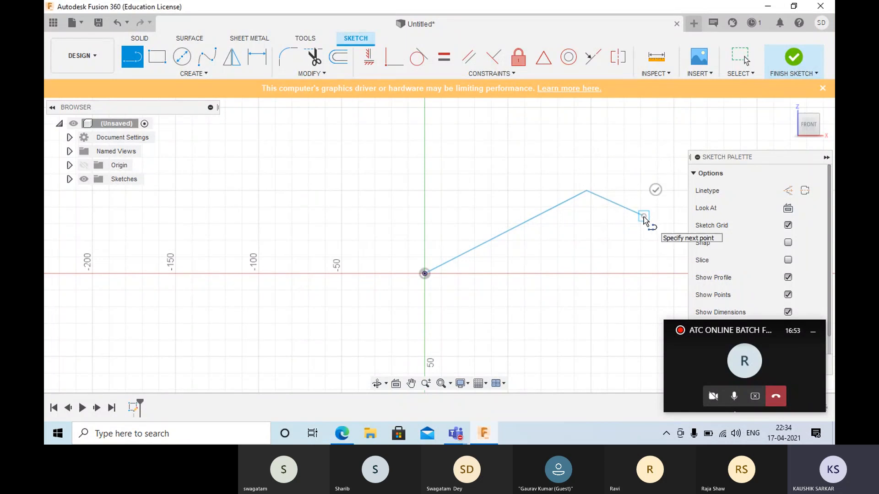
pyautogui.rightClick(620, 226)
pyautogui.click(666, 236)
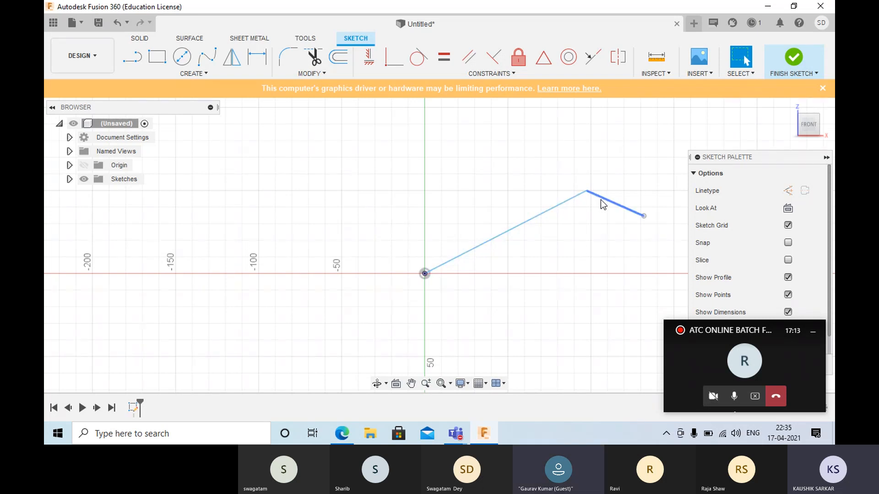
pyautogui.moveTo(586, 191)
pyautogui.mouseDown()
pyautogui.moveTo(580, 171)
pyautogui.moveTo(531, 180)
pyautogui.moveTo(576, 142)
pyautogui.moveTo(557, 172)
pyautogui.moveTo(589, 184)
pyautogui.mouseUp()
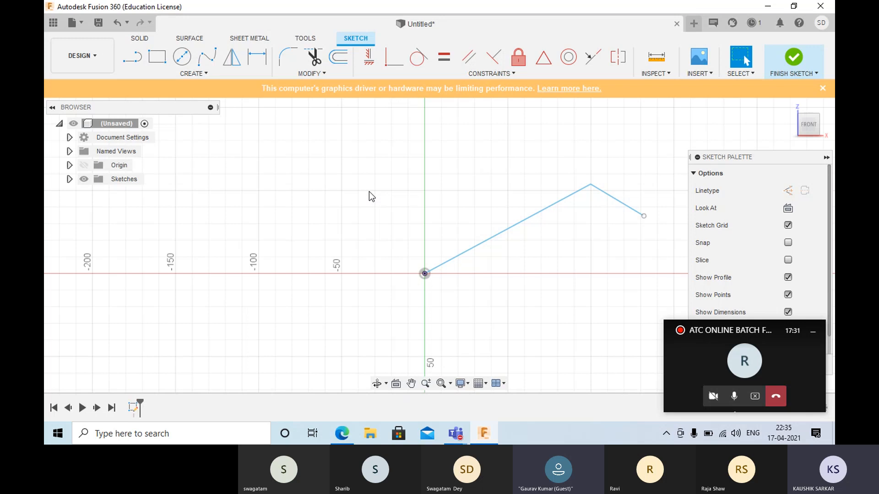
# - Dimension the horizontal distance from the origin to the peak where the two lines meet as 100 mm
pyautogui.press('d')
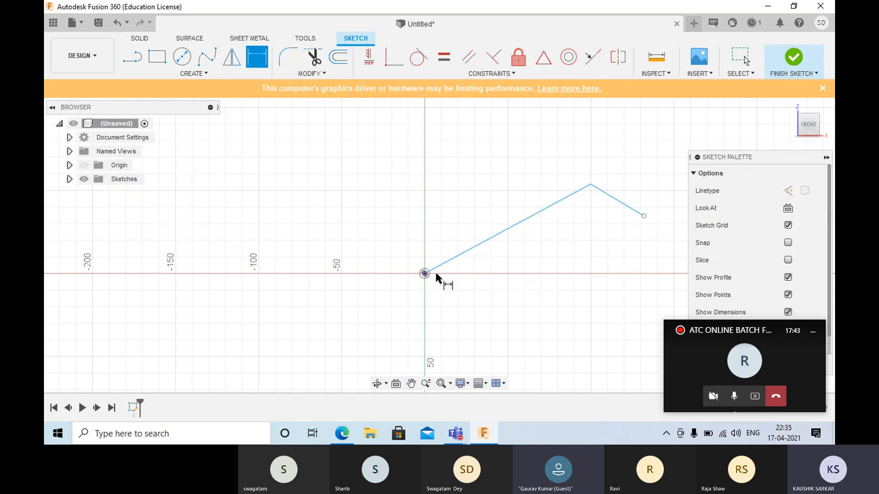
pyautogui.click(591, 184)
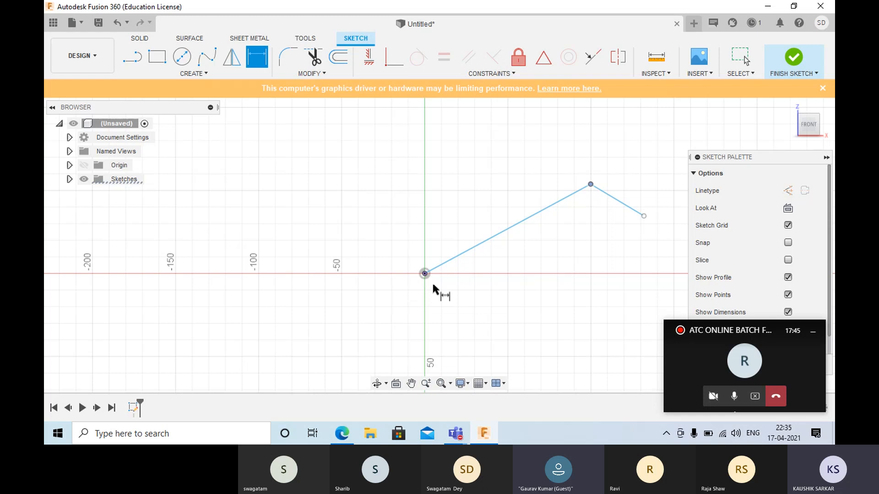
pyautogui.click(425, 273)
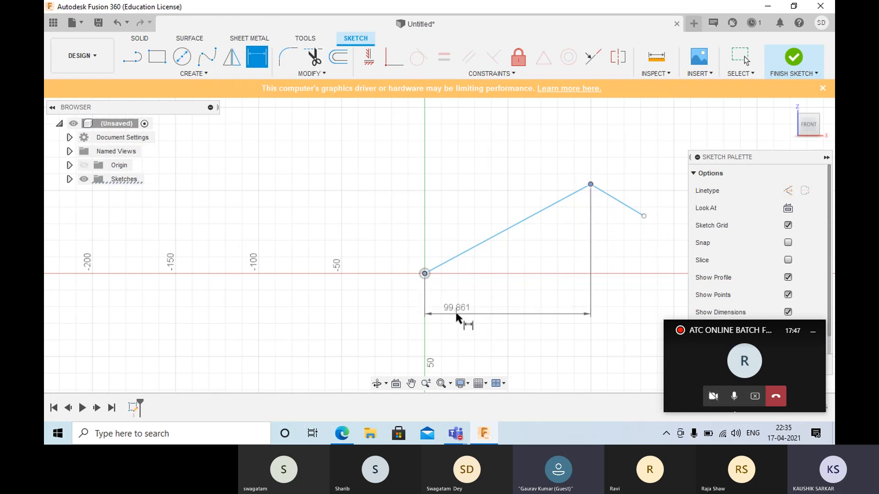
pyautogui.click(456, 315)
pyautogui.write('100')
pyautogui.press('Return')
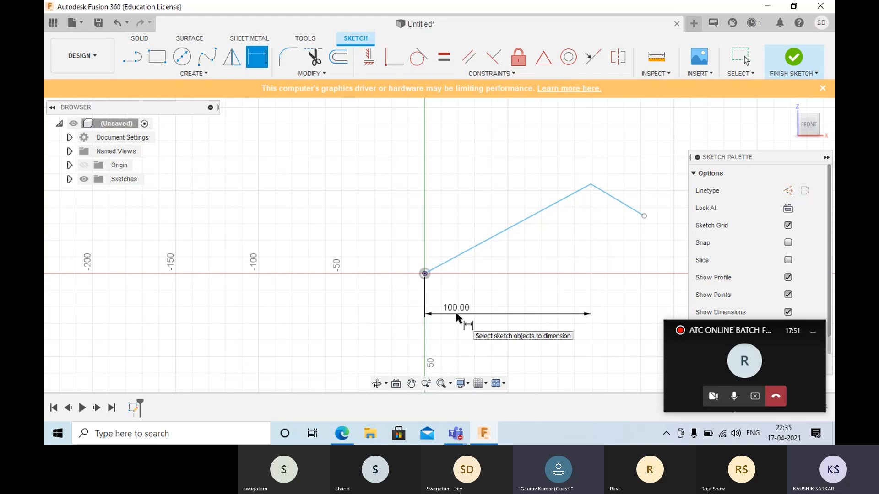
# - Dimension the vertical distance from the origin to the peak of the two lines as 100 mm
pyautogui.click(591, 184)
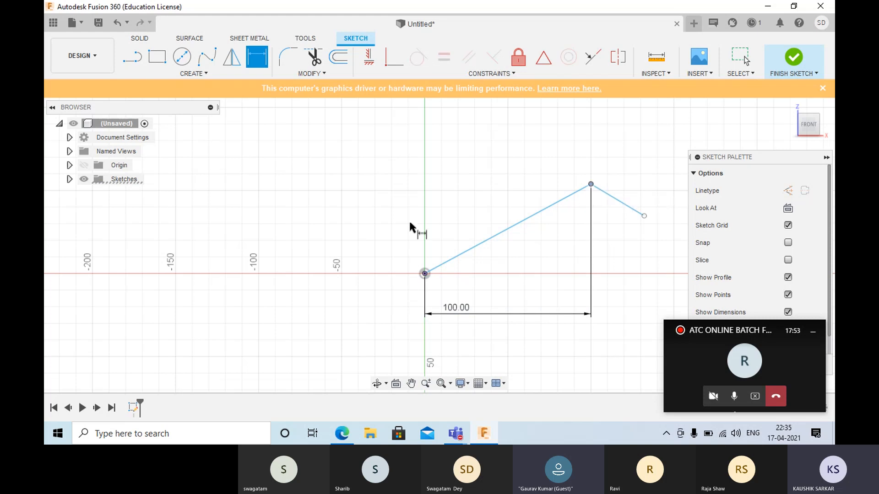
pyautogui.click(425, 274)
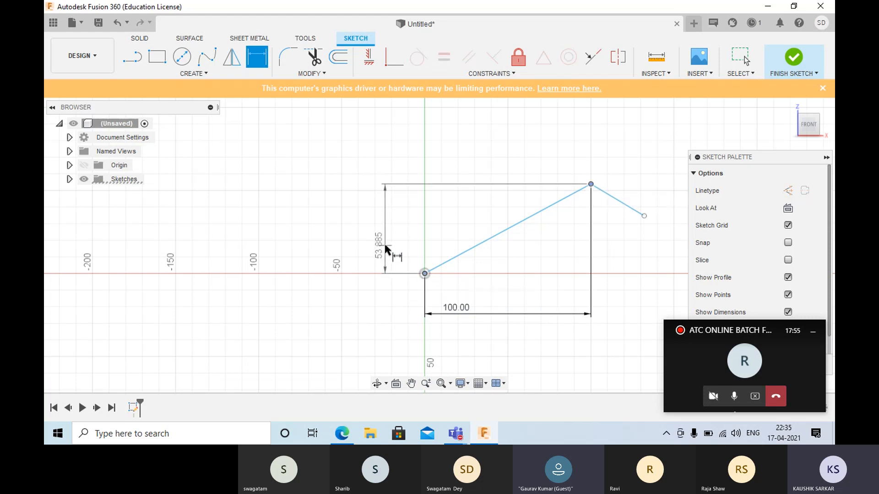
pyautogui.click(384, 246)
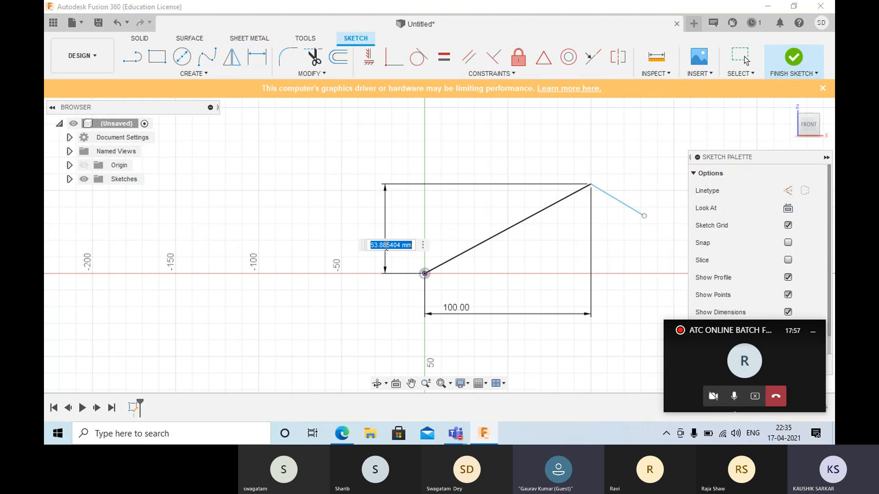
pyautogui.write('100')
pyautogui.press('Return')
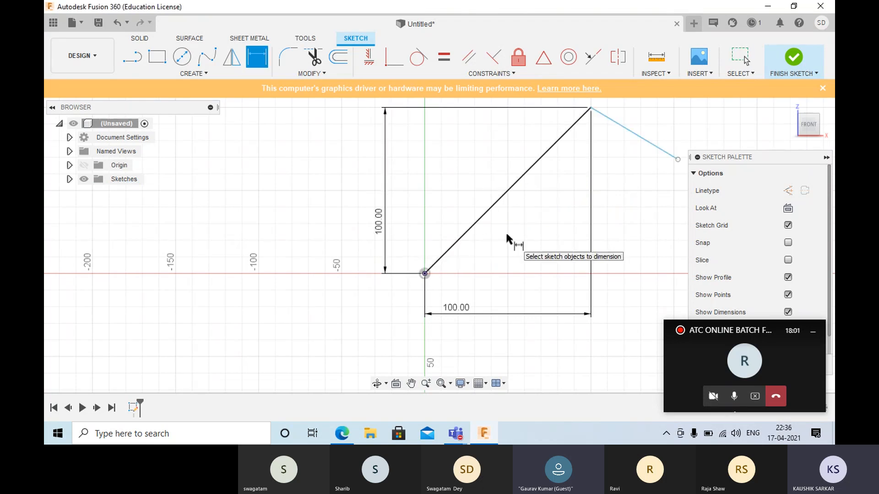
pyautogui.press('Escape')
# - Swing the short line downward about the peak until it makes an angle of about 89° with the long line
pyautogui.scroll(-1, 514, 199)
pyautogui.scroll(-1, 515, 200)
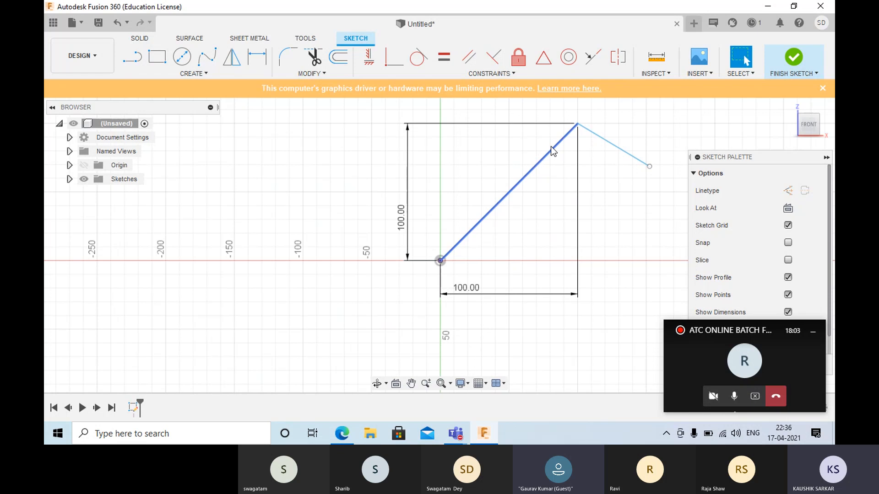
pyautogui.click(577, 123)
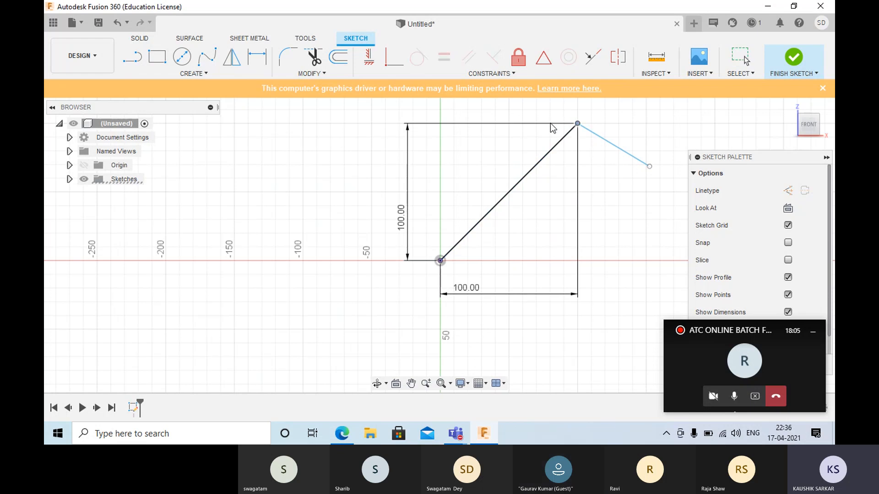
pyautogui.press('Escape')
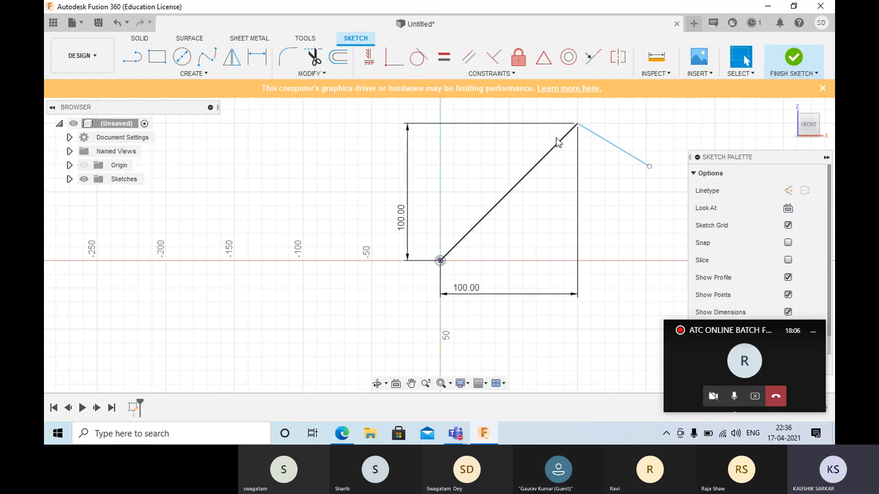
pyautogui.click(583, 127)
pyautogui.moveTo(599, 136); pyautogui.dragTo(624, 166)
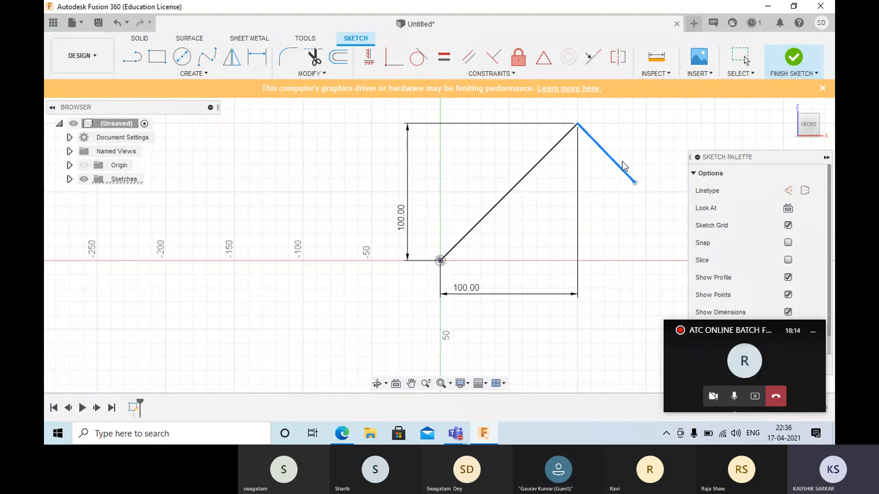
pyautogui.click(639, 219)
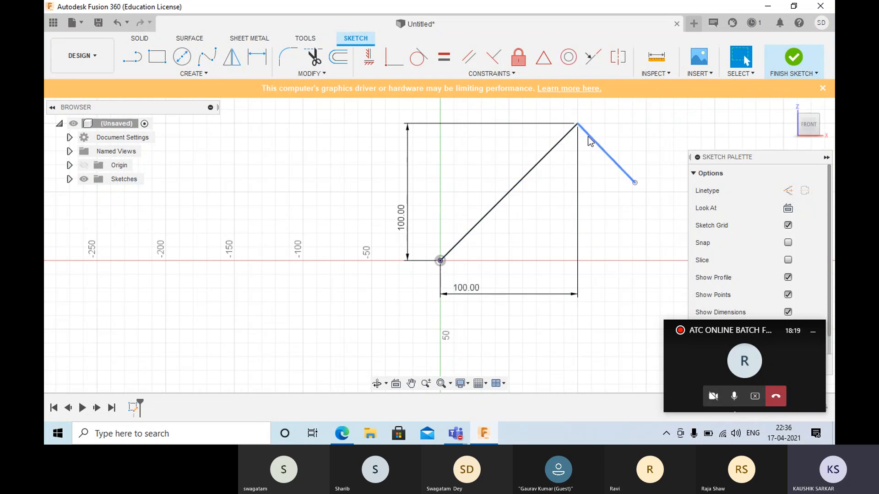
# - Add an angular dimension of 90° between the long line and the short line
pyautogui.click(257, 56)
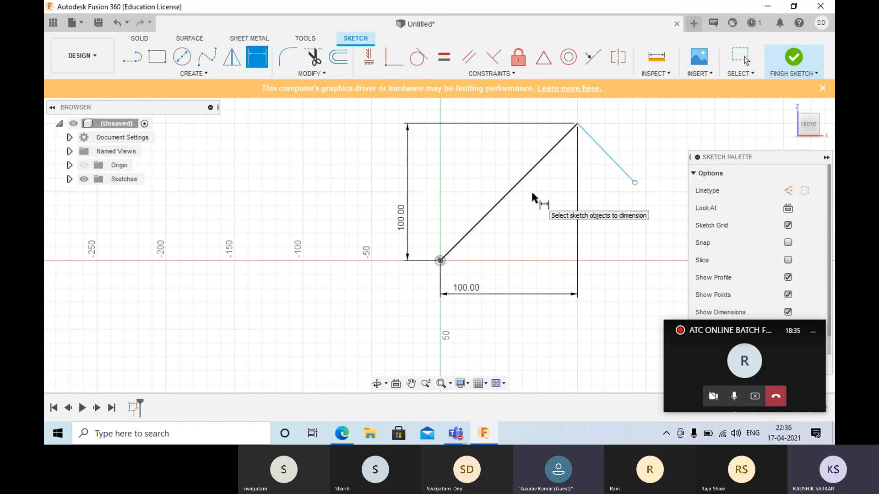
pyautogui.click(562, 140)
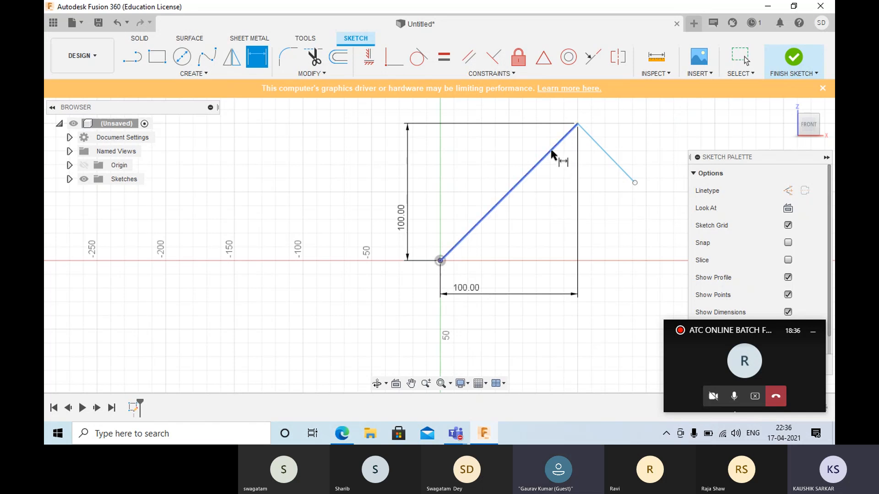
pyautogui.click(596, 143)
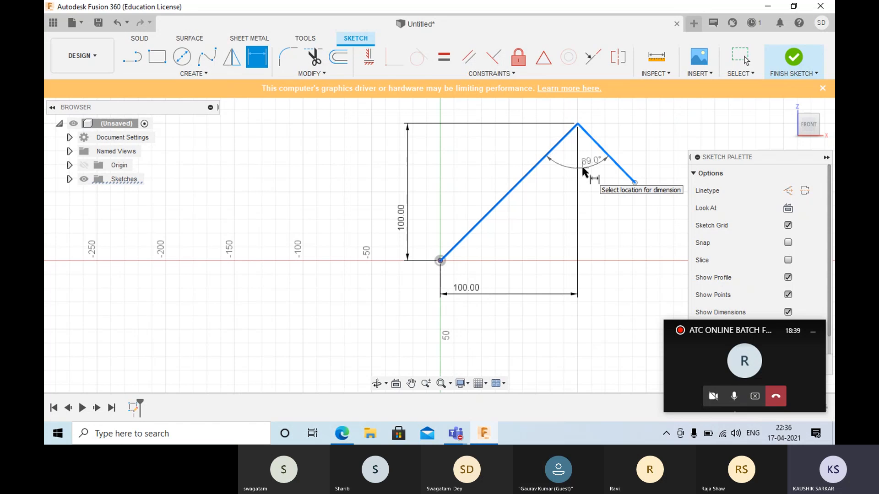
pyautogui.click(582, 168)
pyautogui.write('1')
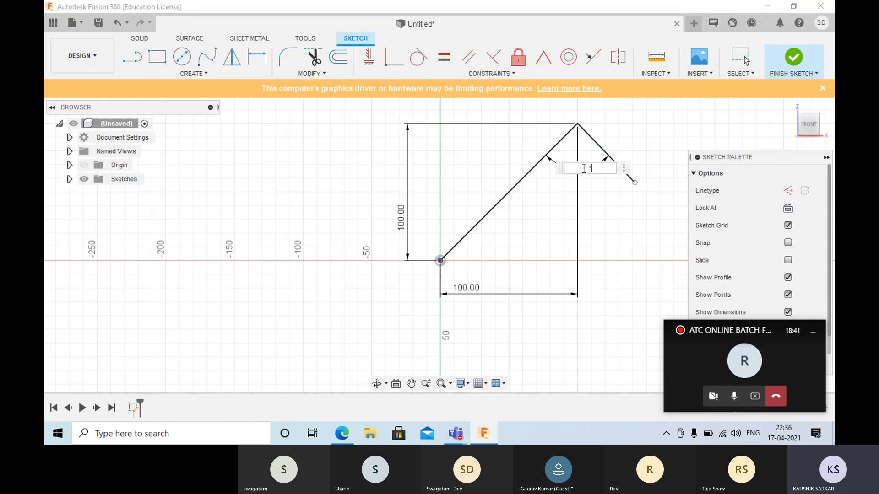
pyautogui.write('90')
pyautogui.press('Return')
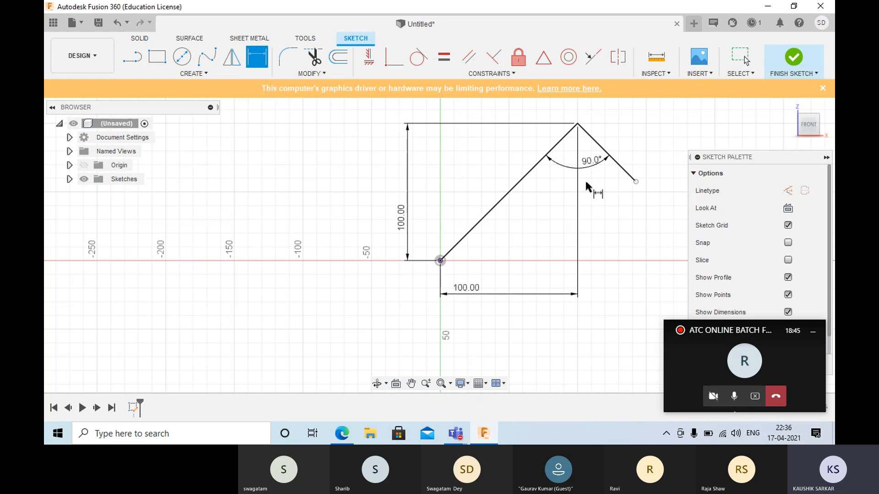
pyautogui.press('Escape')
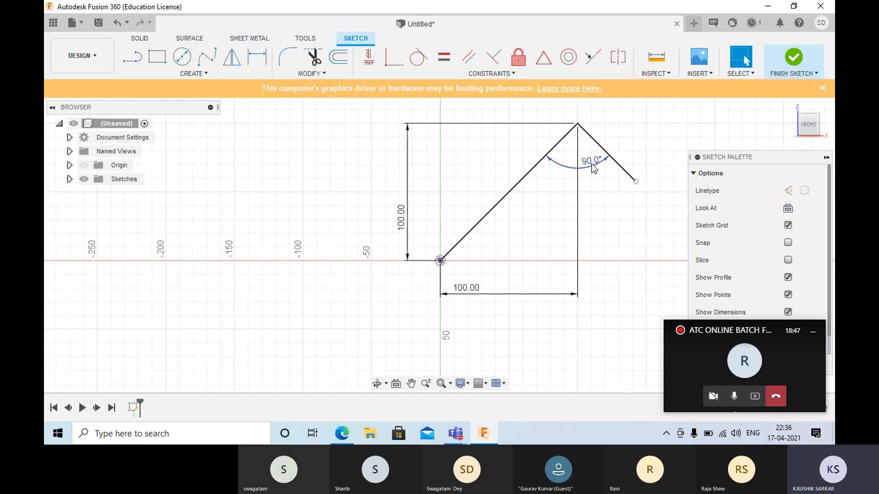
# - Delete the 90° angular dimension between the two lines
pyautogui.click(593, 168)
pyautogui.press('Delete')
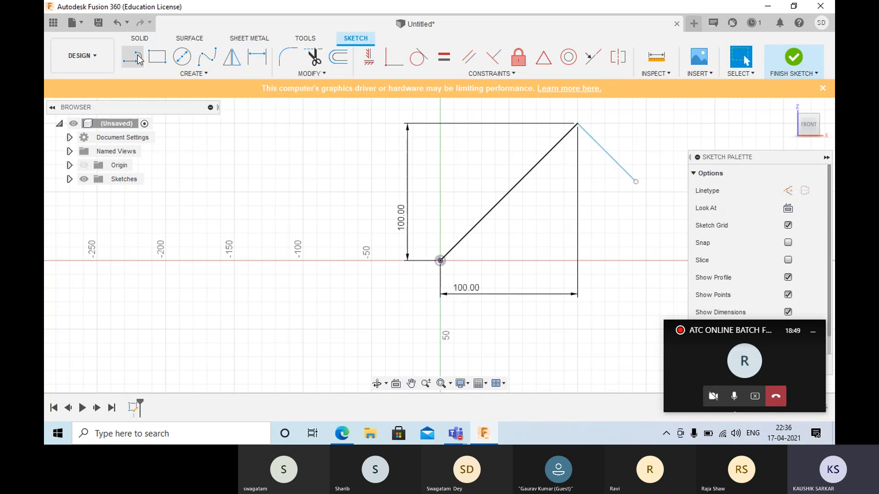
# - Add an angular dimension of 100° between the long line and the short line
pyautogui.click(260, 59)
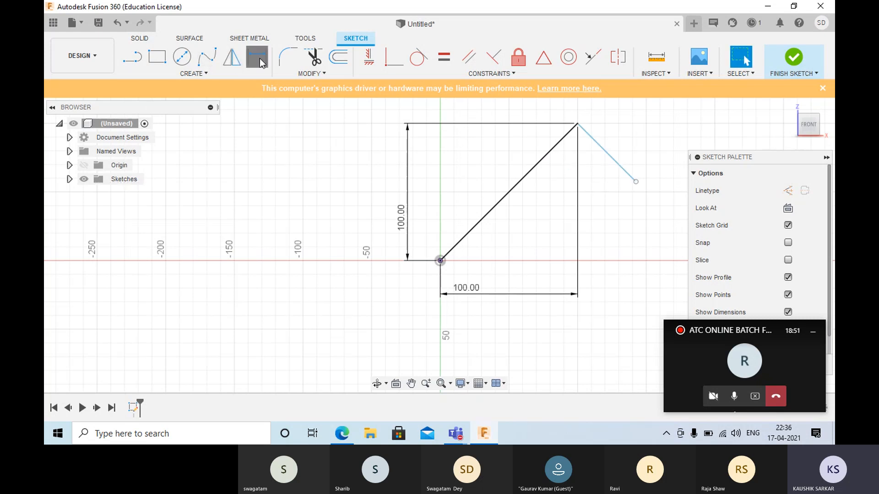
pyautogui.click(534, 167)
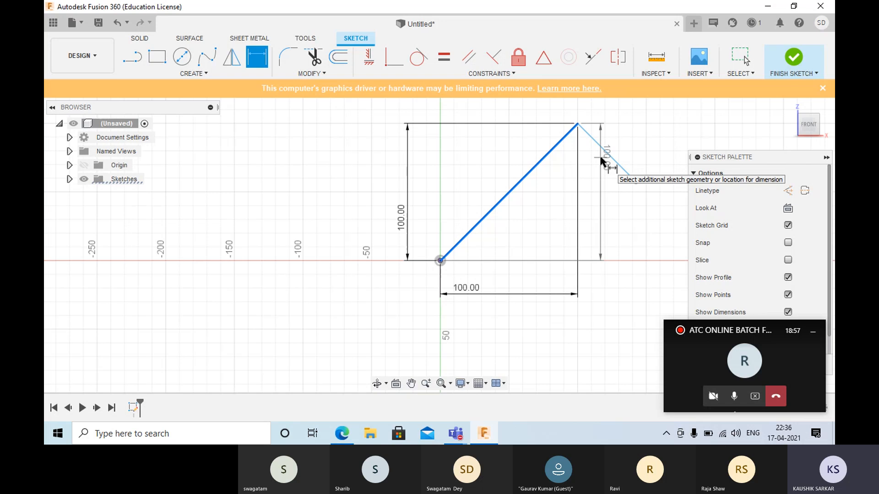
pyautogui.click(600, 154)
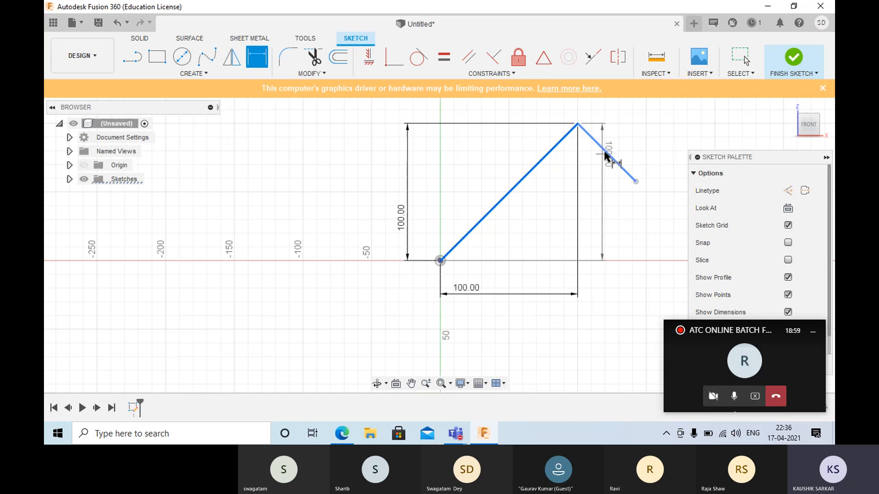
pyautogui.click(604, 155)
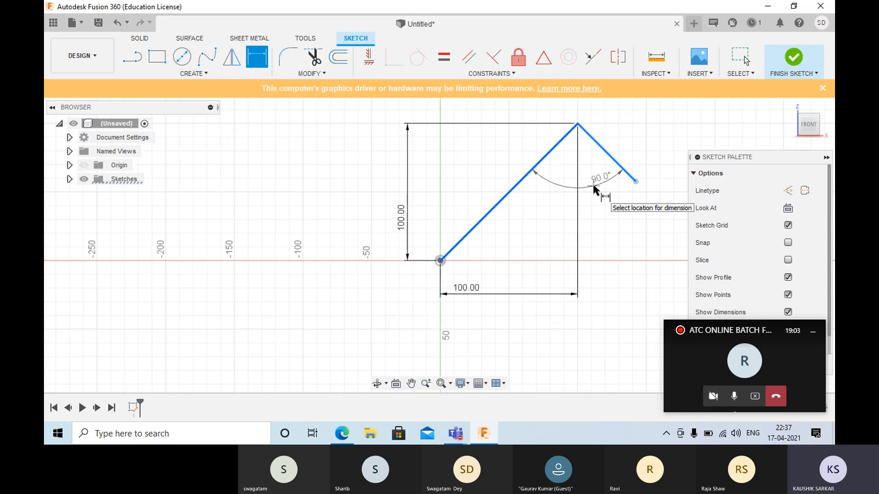
pyautogui.click(593, 187)
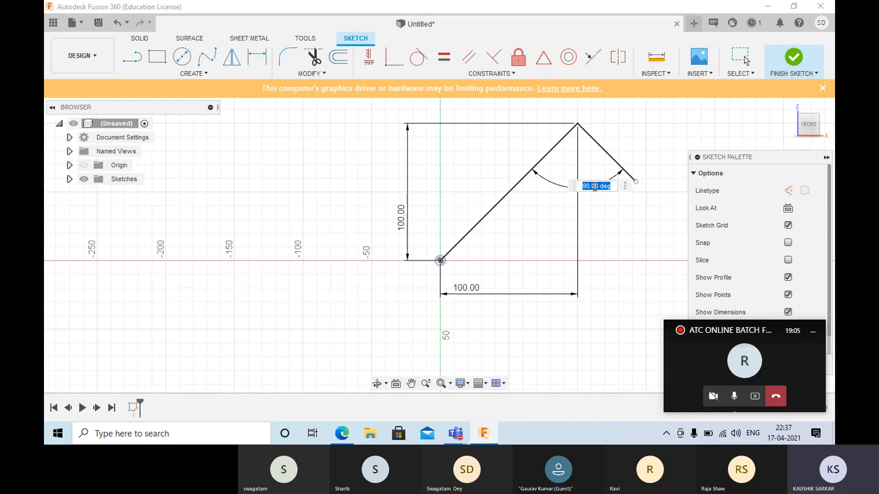
pyautogui.write('100')
pyautogui.press('Return')
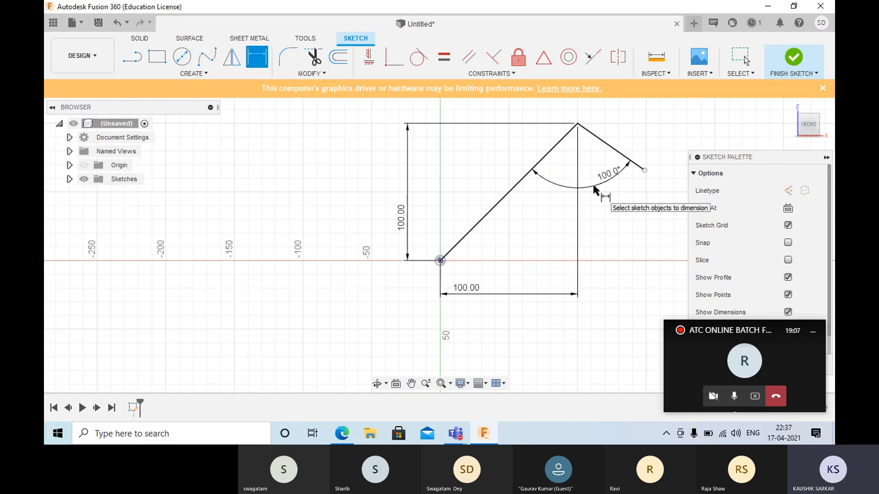
pyautogui.press('Escape')
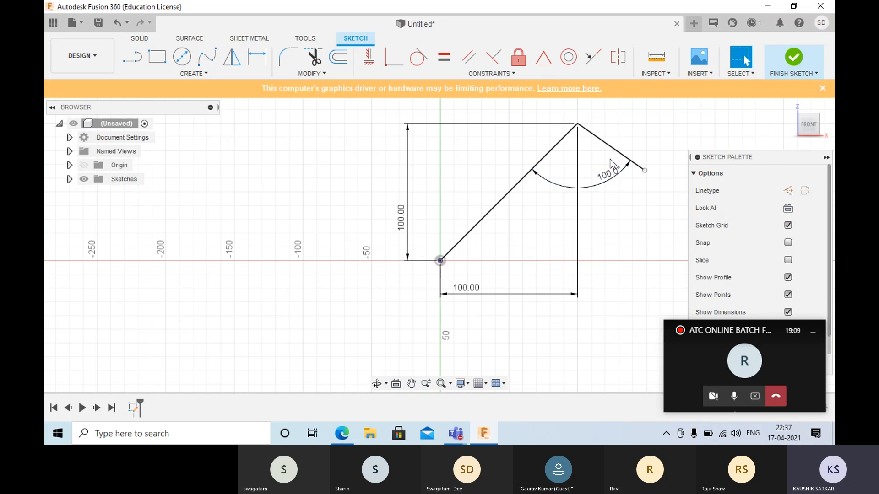
# - Dimension the length of the short line as 100 mm
pyautogui.click(645, 171)
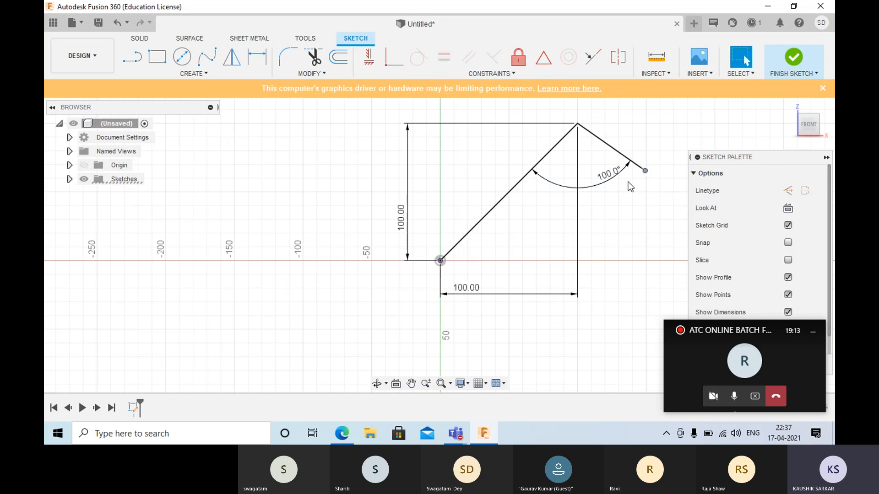
pyautogui.click(257, 56)
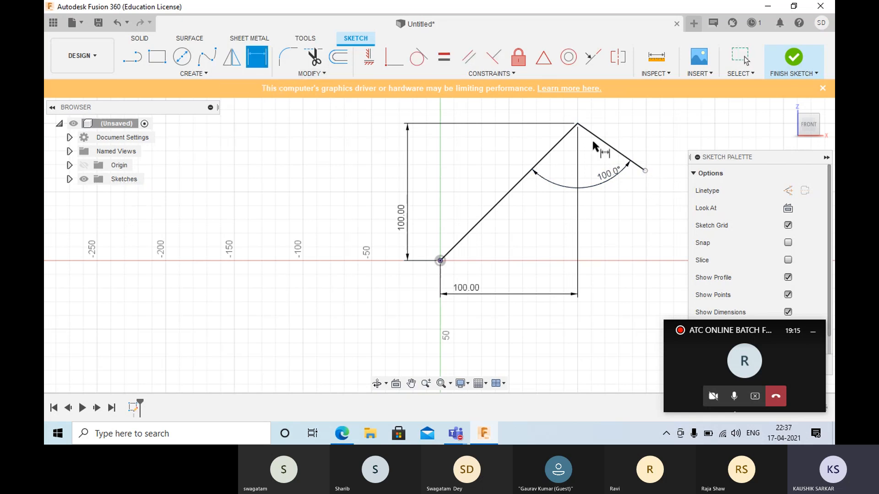
pyautogui.click(623, 156)
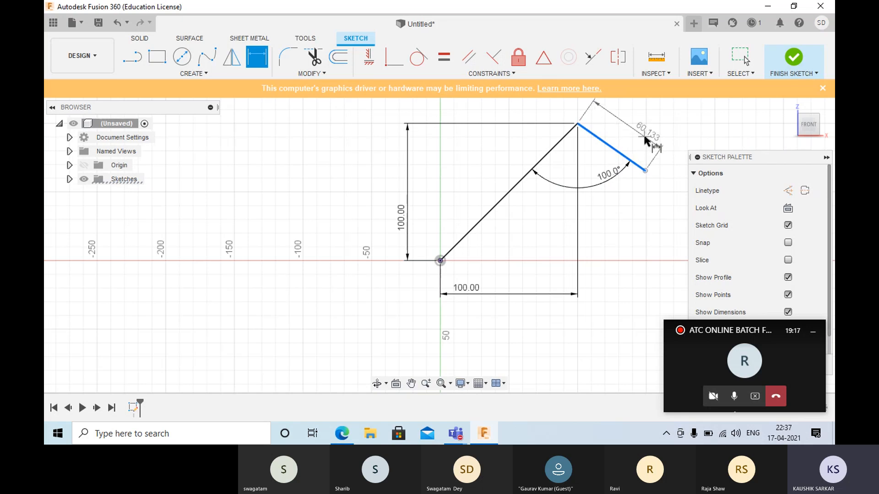
pyautogui.click(644, 140)
pyautogui.write('100')
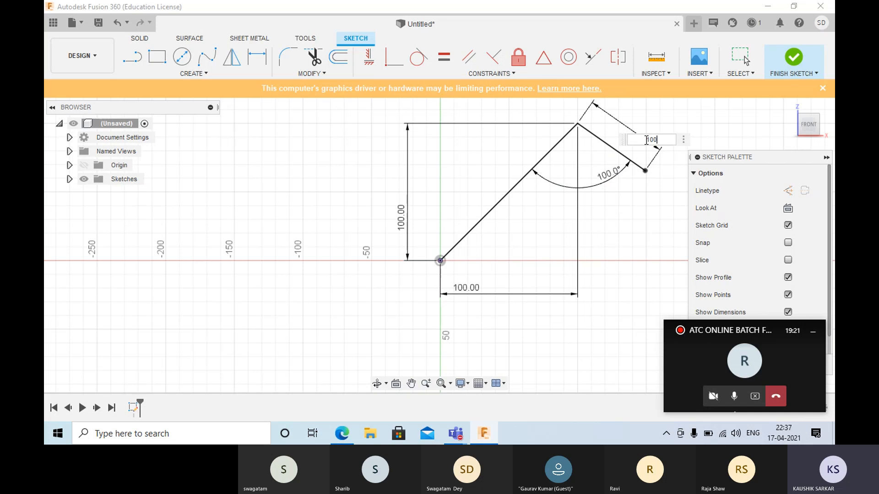
pyautogui.press('Return')
pyautogui.scroll(-3, 645, 143)
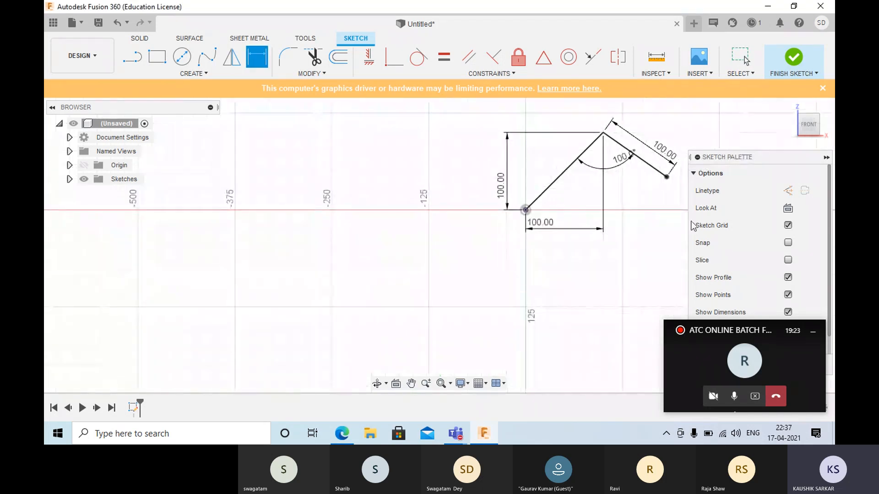
pyautogui.press('Escape')
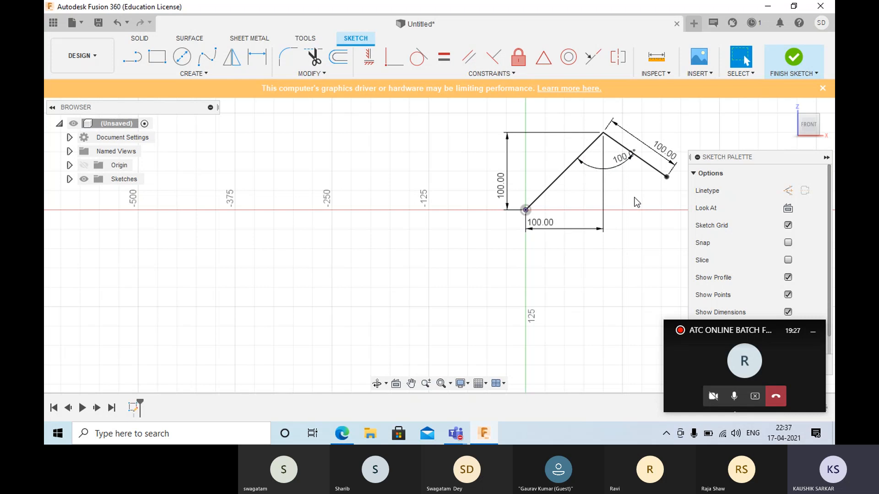
pyautogui.moveTo(641, 190)
pyautogui.mouseDown(button='middle')
pyautogui.moveTo(488, 247)
pyautogui.moveTo(422, 229)
pyautogui.moveTo(449, 169)
pyautogui.mouseUp(button='middle')
pyautogui.scroll(2, 418, 237)
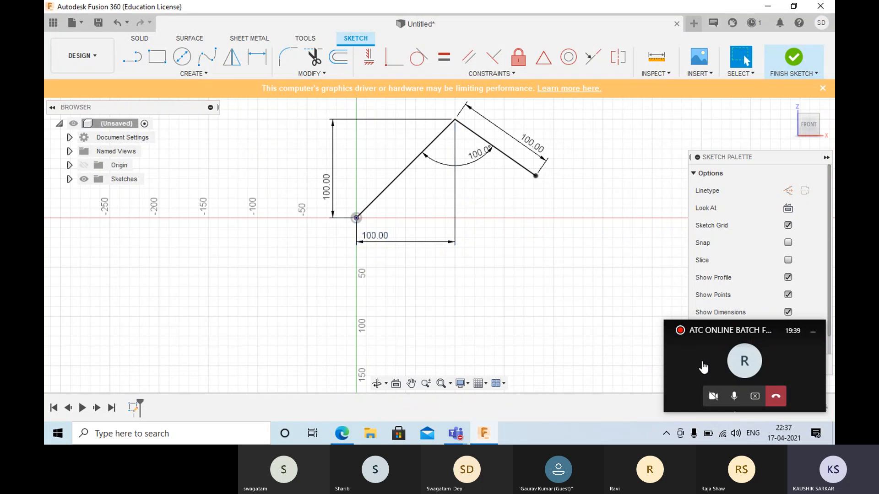
pyautogui.click(746, 368)
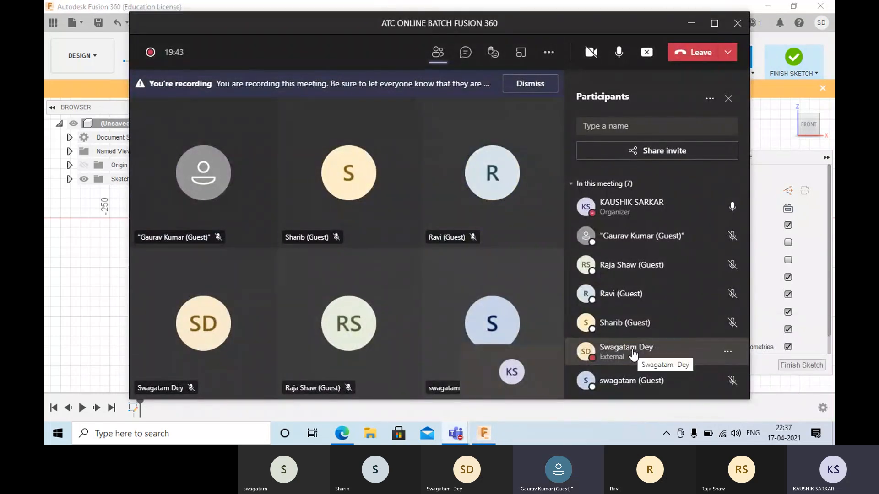
pyautogui.click(692, 25)
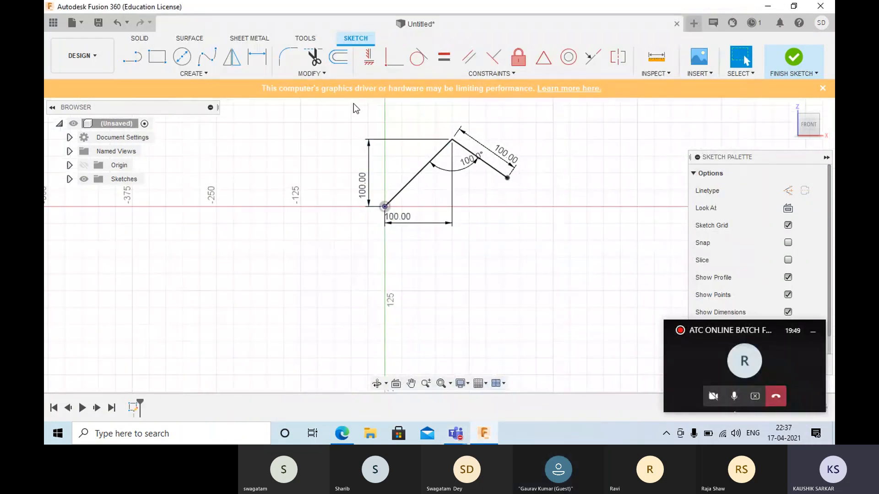
# - Delete both sketch lines together with all their dimensions
pyautogui.moveTo(333, 109)
pyautogui.mouseDown()
pyautogui.moveTo(381, 157)
pyautogui.moveTo(580, 248)
pyautogui.mouseUp()
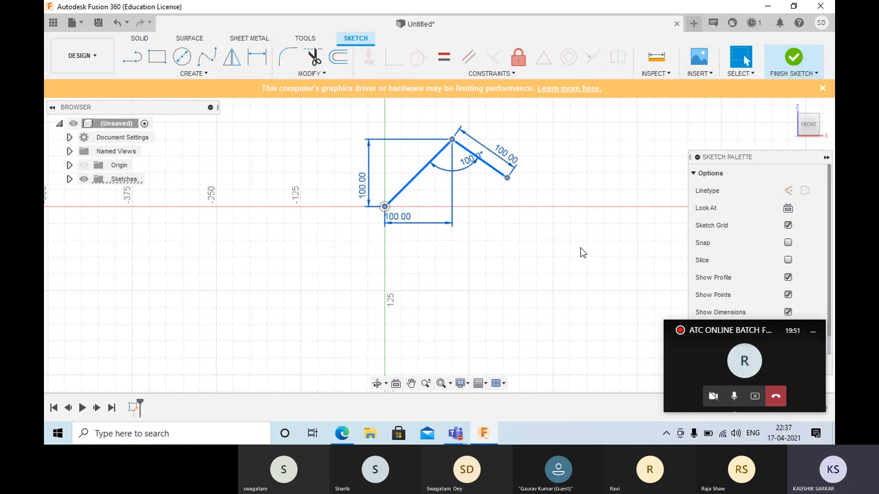
pyautogui.press('Delete')
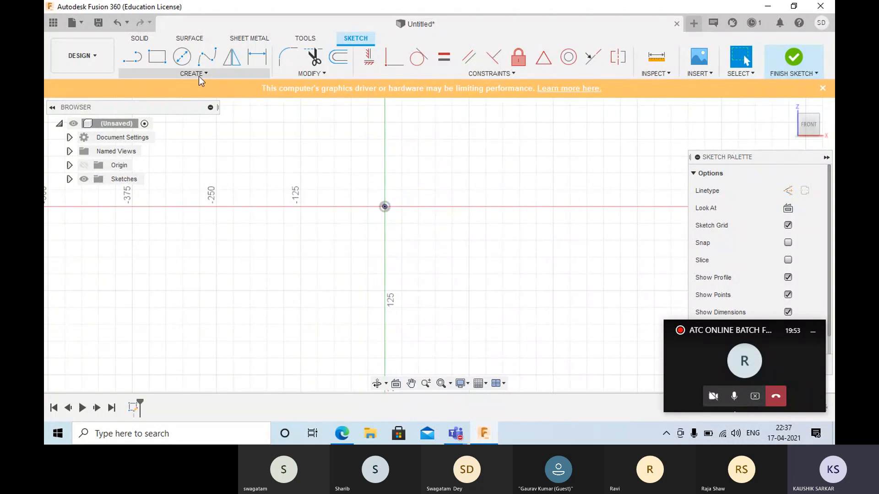
# - Unpin the Line command from the sketch toolbar
pyautogui.click(199, 76)
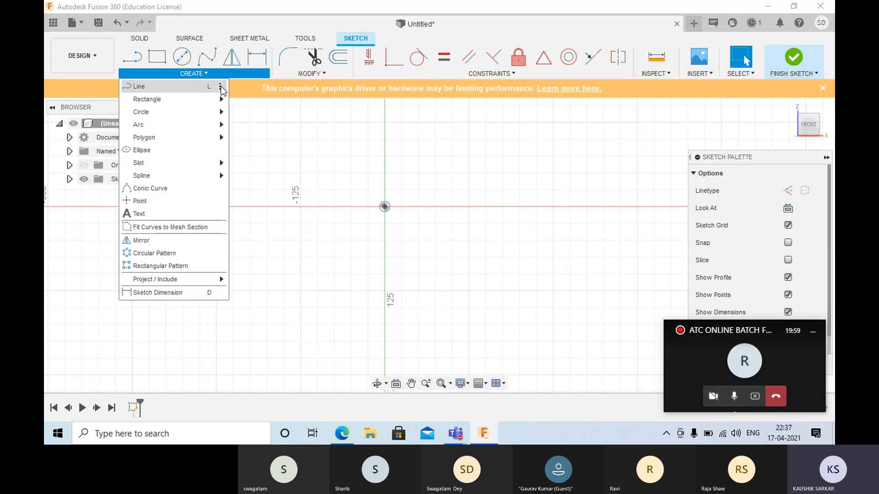
pyautogui.click(221, 87)
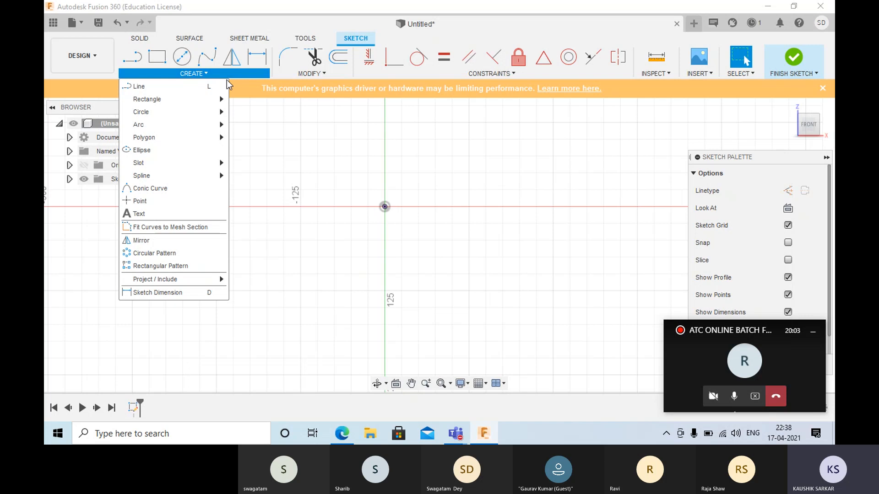
pyautogui.click(220, 86)
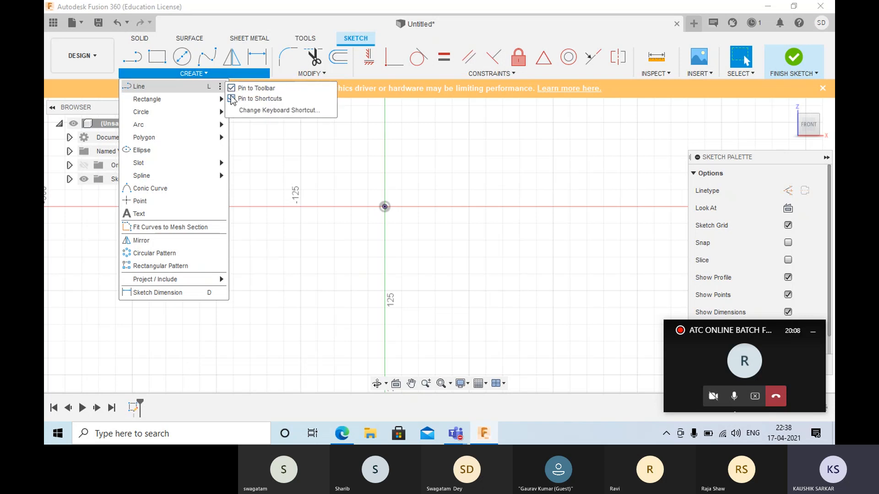
pyautogui.click(231, 88)
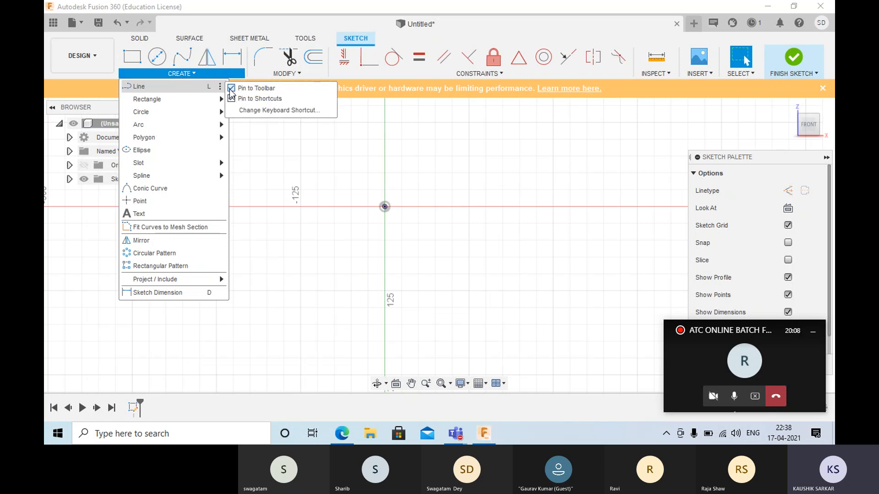
pyautogui.click(257, 163)
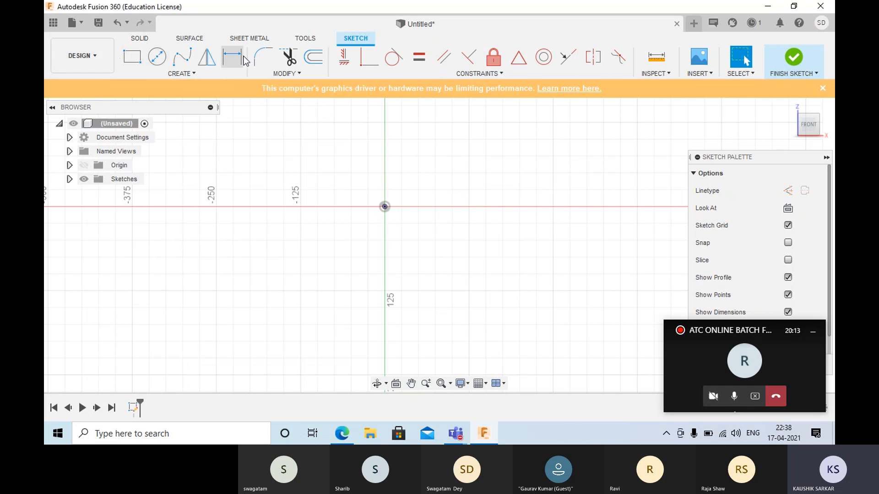
# - Pin the Line command to the sketch toolbar again
pyautogui.click(176, 74)
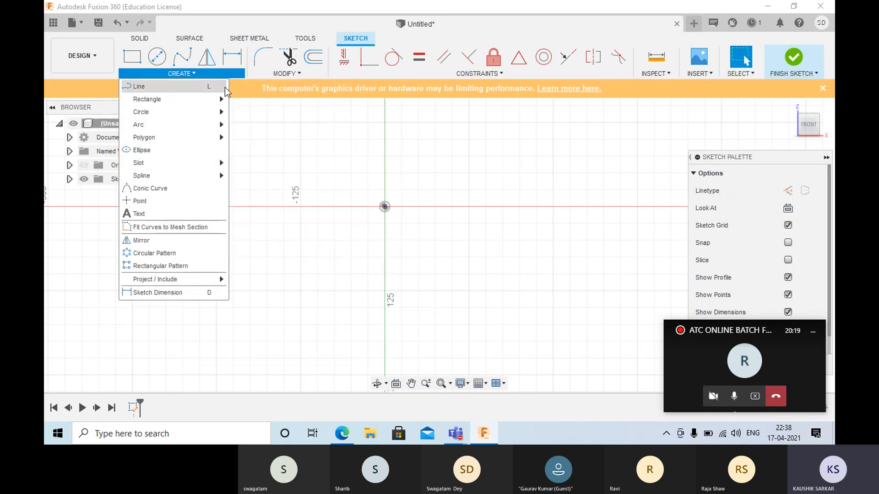
pyautogui.click(221, 87)
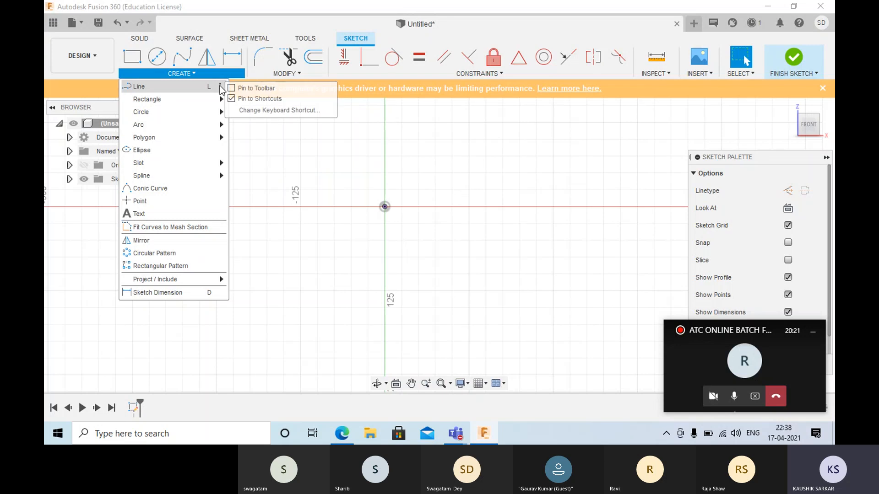
pyautogui.click(231, 88)
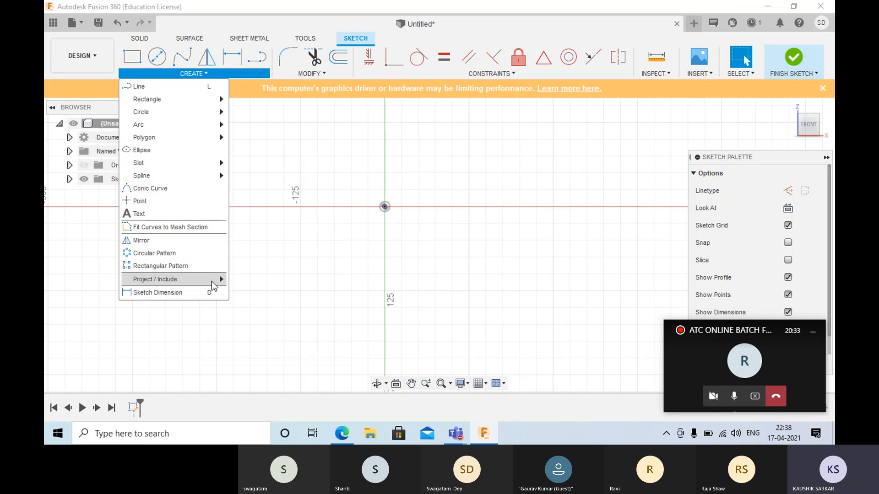
# - Assign z as the keyboard shortcut for the 3-Point Rectangle command
pyautogui.moveTo(215, 99)
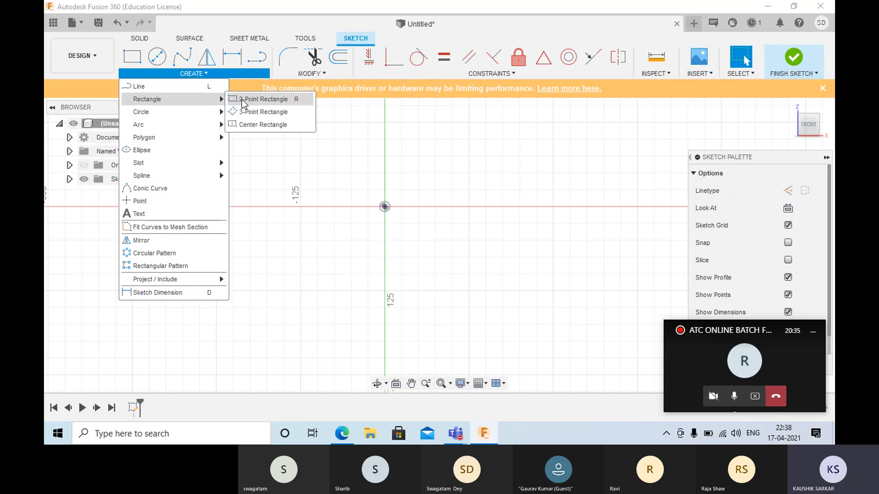
pyautogui.click(307, 113)
pyautogui.click(336, 136)
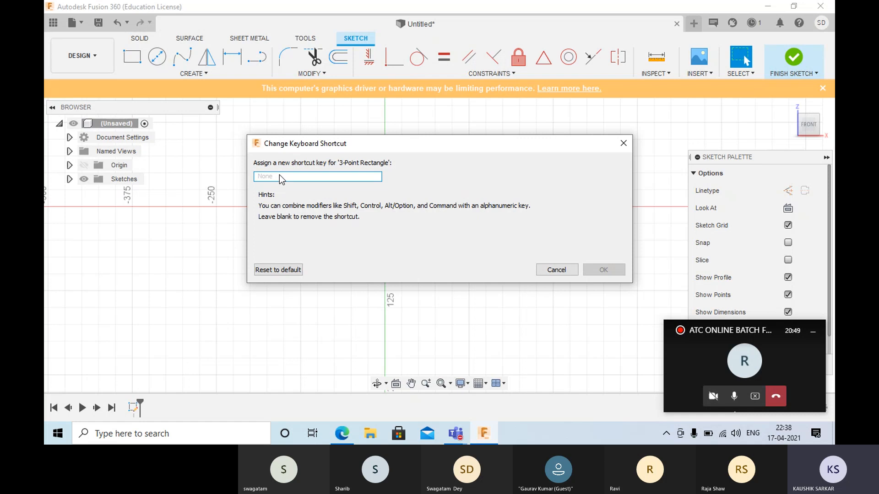
pyautogui.press('1')
pyautogui.press('BackSpace')
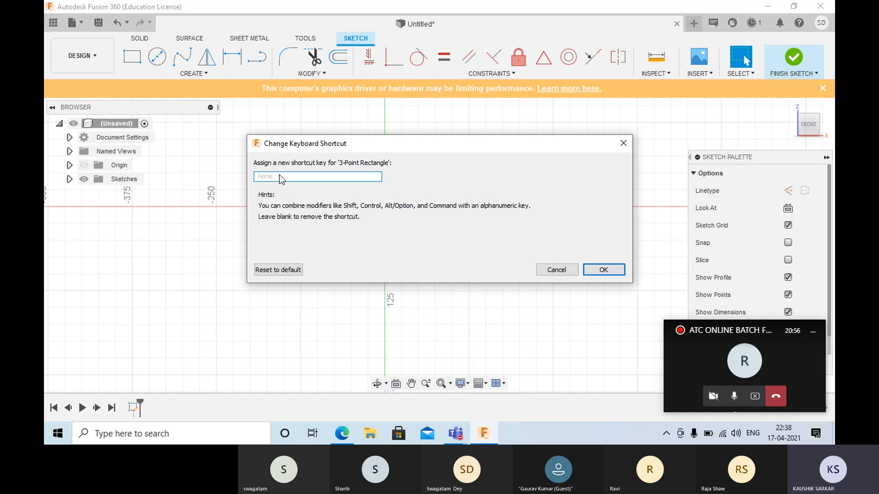
pyautogui.press('i')
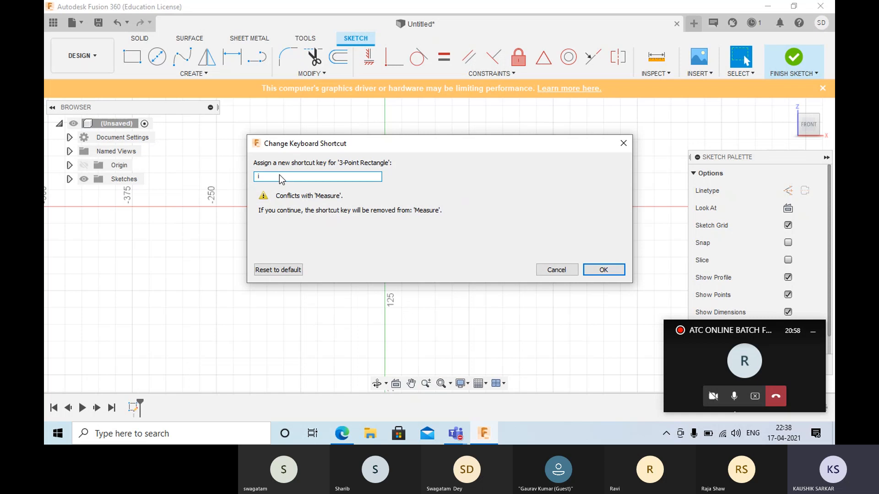
pyautogui.press('BackSpace')
pyautogui.press('o')
pyautogui.press('BackSpace')
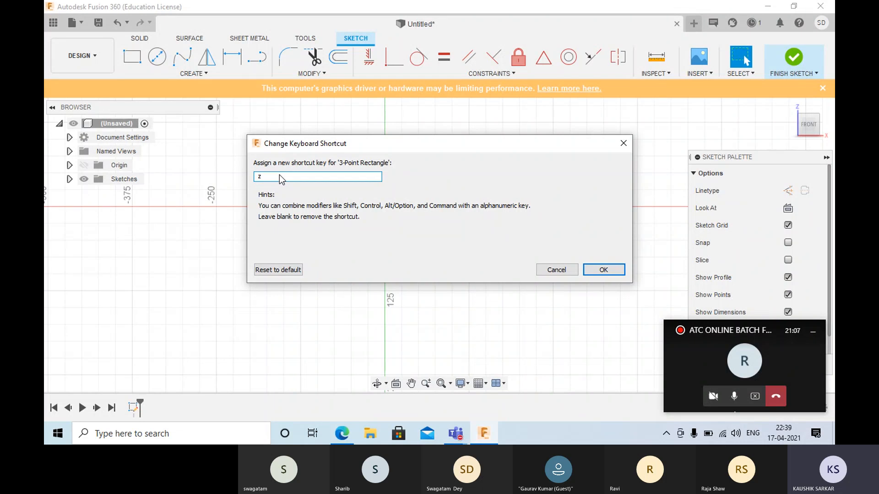
pyautogui.click(596, 271)
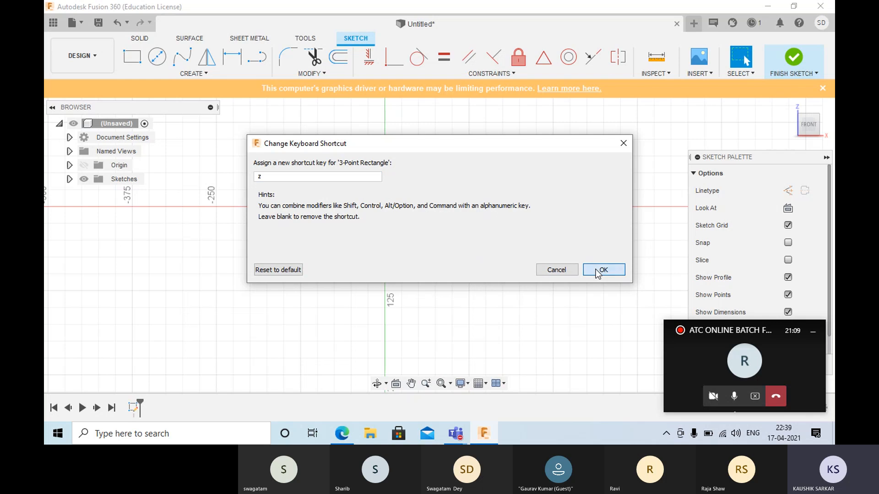
pyautogui.click(596, 271)
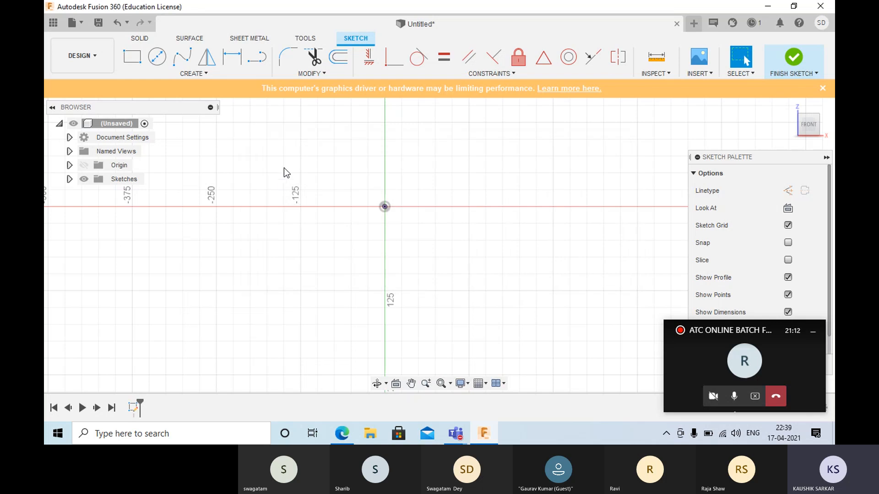
# - Try the newly assigned shortcut by starting the 3-Point Rectangle command, and leave it without drawing
pyautogui.press('r')
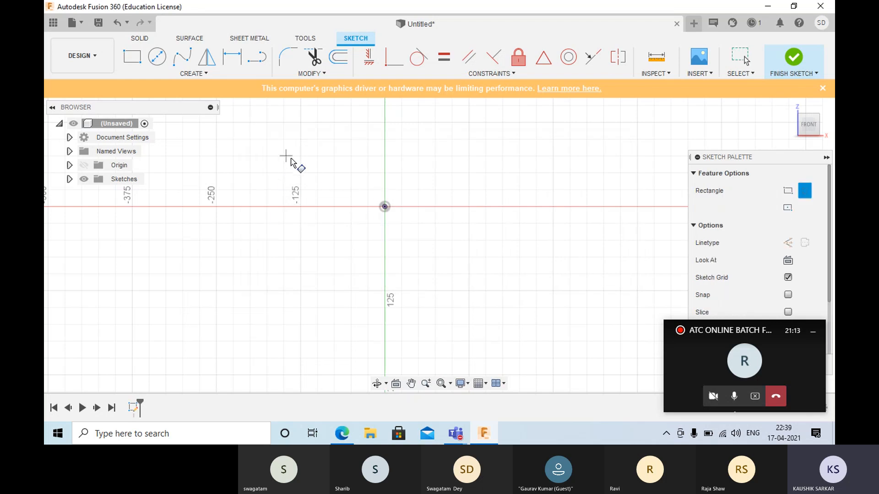
pyautogui.click(285, 157)
pyautogui.press('Escape')
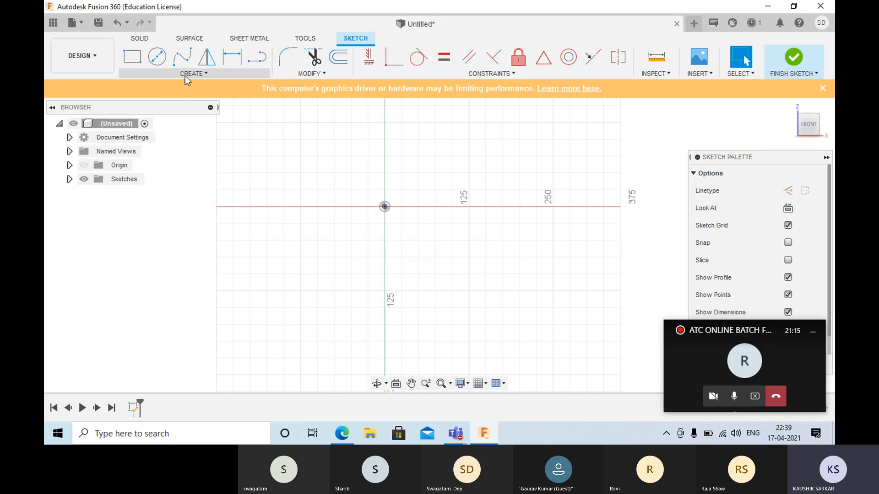
# - Assign ctrl+r as the keyboard shortcut for the Center Rectangle command
pyautogui.click(185, 74)
pyautogui.moveTo(187, 99)
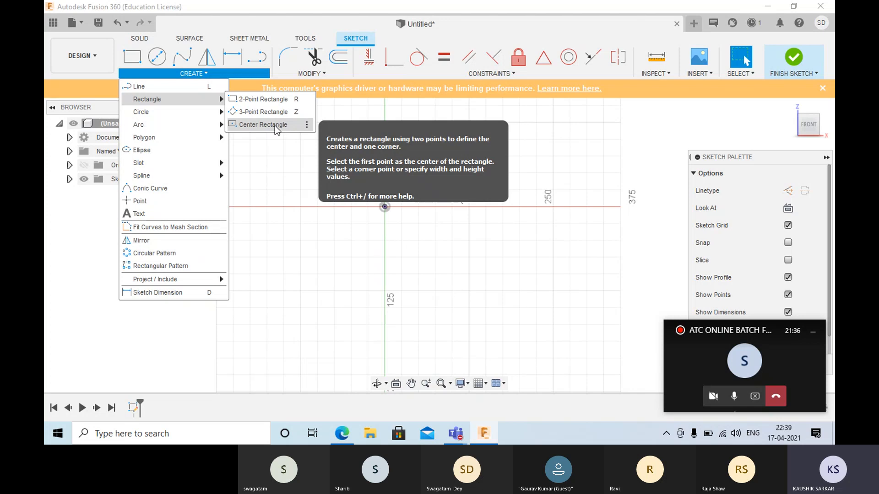
pyautogui.click(307, 127)
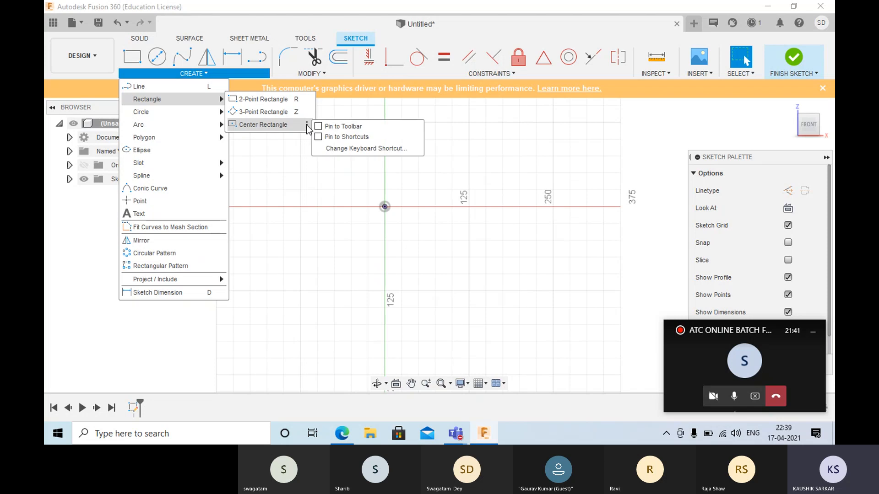
pyautogui.click(338, 149)
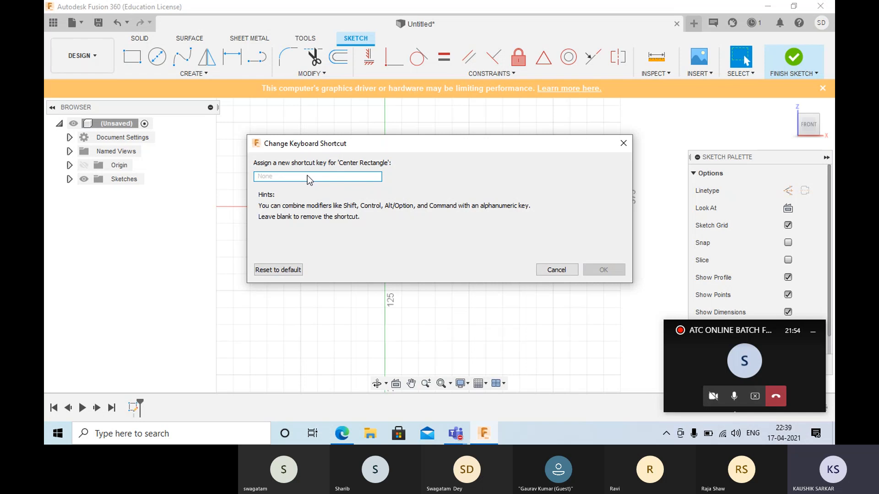
pyautogui.press('ctrl')
pyautogui.hotkey('ctrl', 'r')
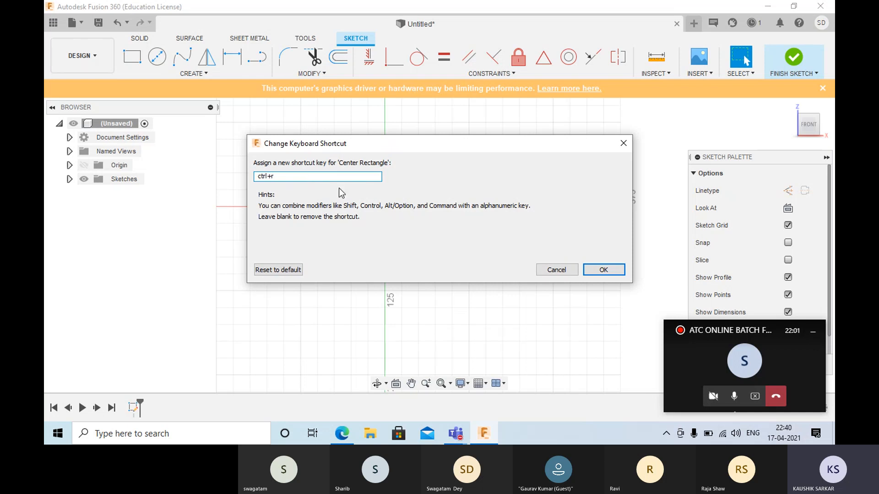
pyautogui.click(603, 270)
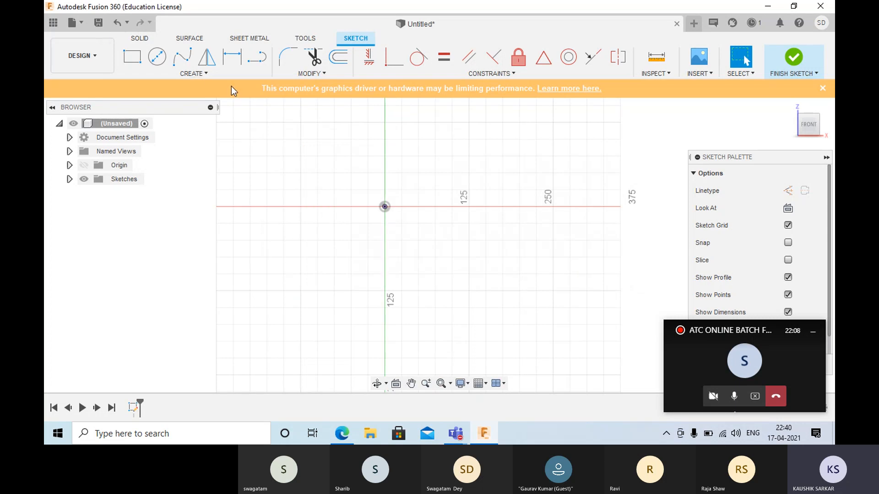
# - Check the Center Rectangle shortcut and try it by placing a center point near the origin, then cancel the rectangle
pyautogui.click(218, 74)
pyautogui.moveTo(215, 99)
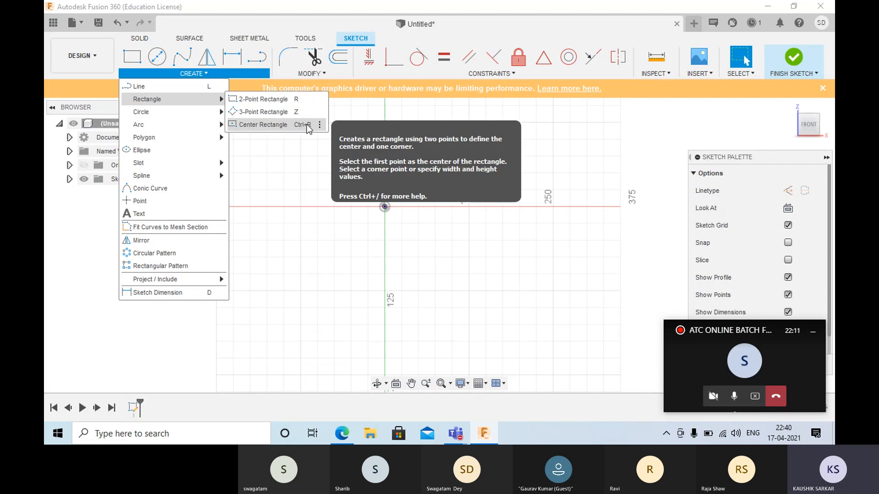
pyautogui.click(327, 229)
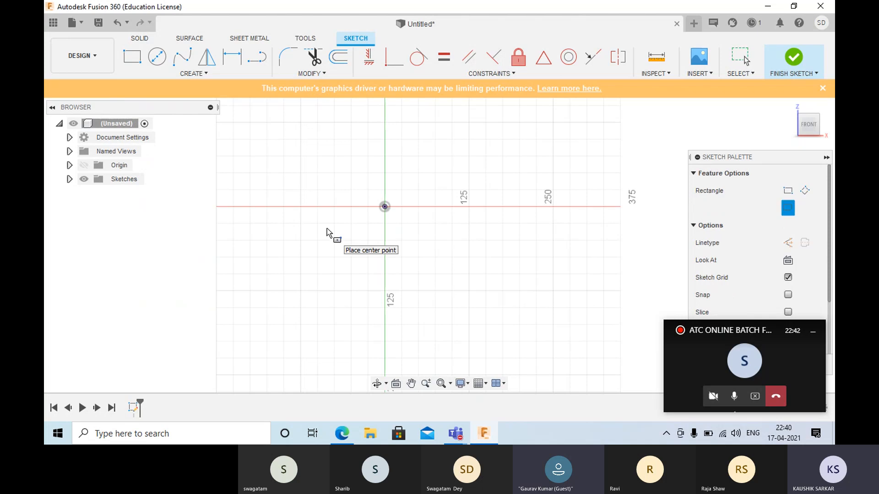
pyautogui.click(338, 177)
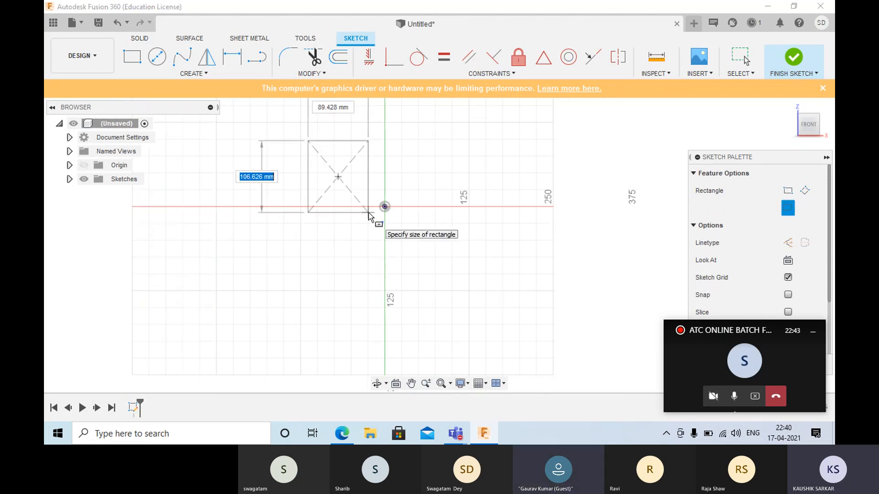
pyautogui.press('Escape')
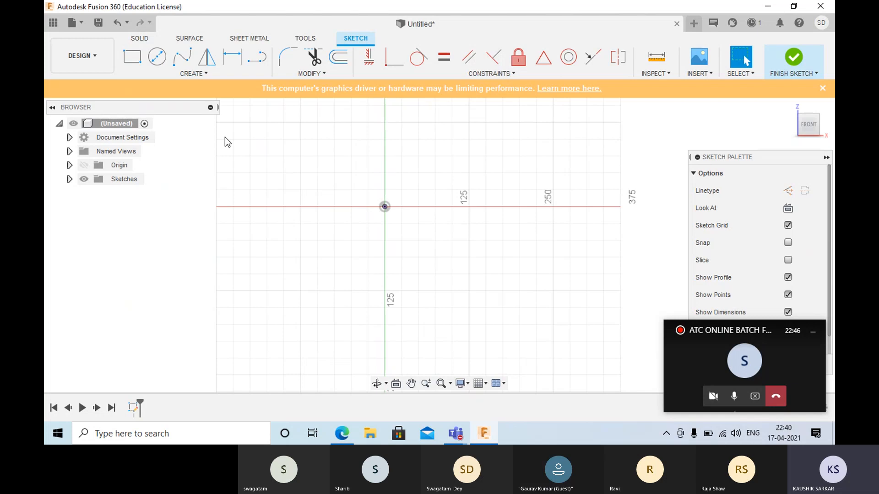
# - Reset the Center Rectangle command's keyboard shortcut to its default and check the rectangle command list
pyautogui.click(209, 75)
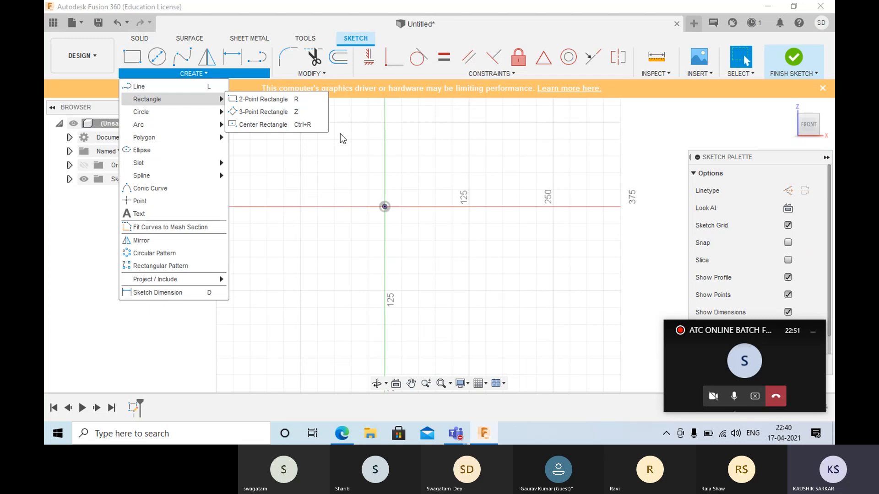
pyautogui.moveTo(319, 125)
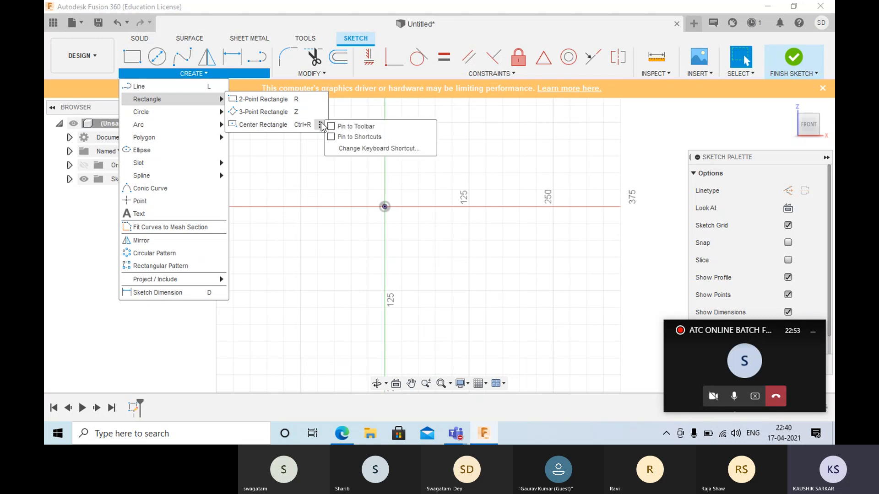
pyautogui.click(339, 147)
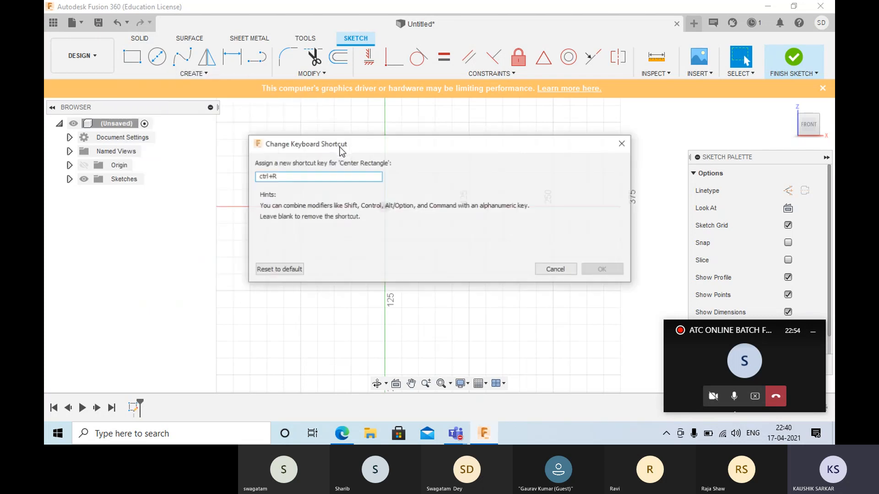
pyautogui.click(282, 270)
pyautogui.click(603, 270)
pyautogui.click(211, 75)
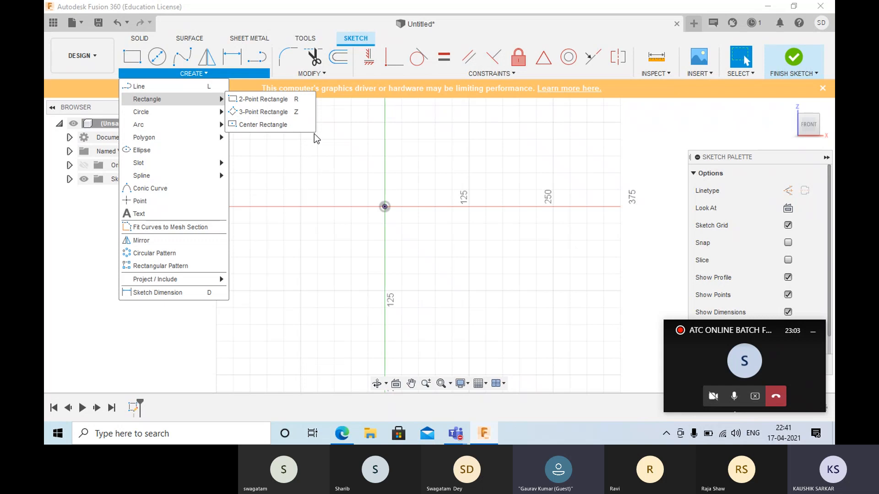
pyautogui.click(319, 147)
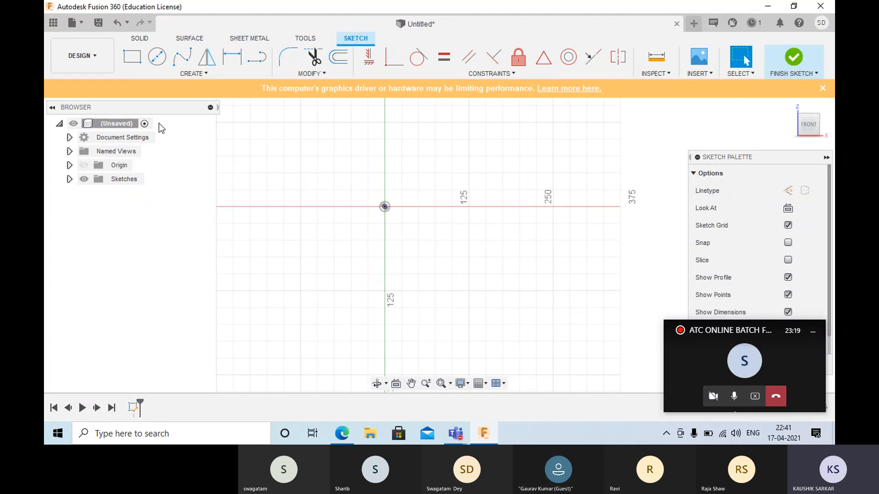
# - Sketch a line from the origin with a length of 100 mm at 60 degrees to the horizontal
pyautogui.click(194, 74)
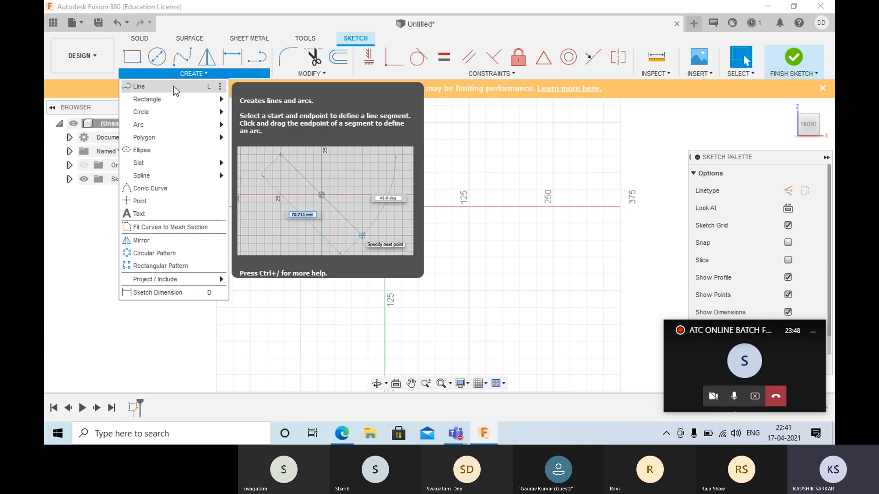
pyautogui.click(174, 86)
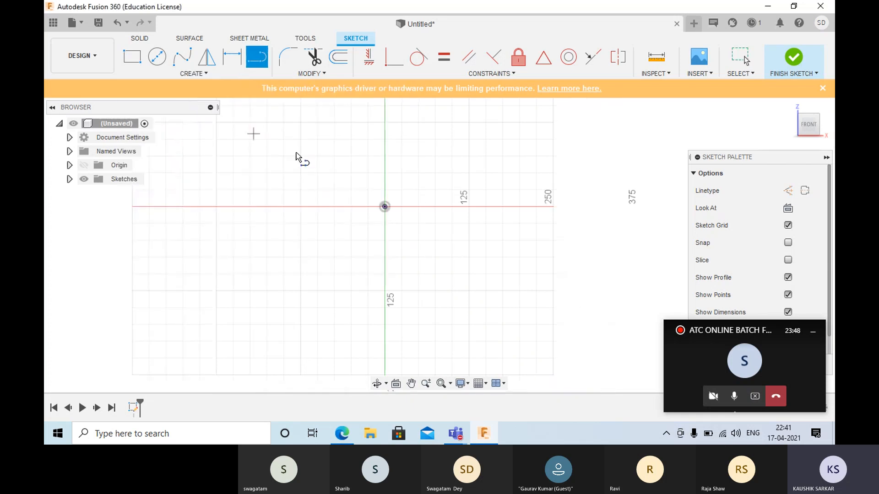
pyautogui.click(385, 207)
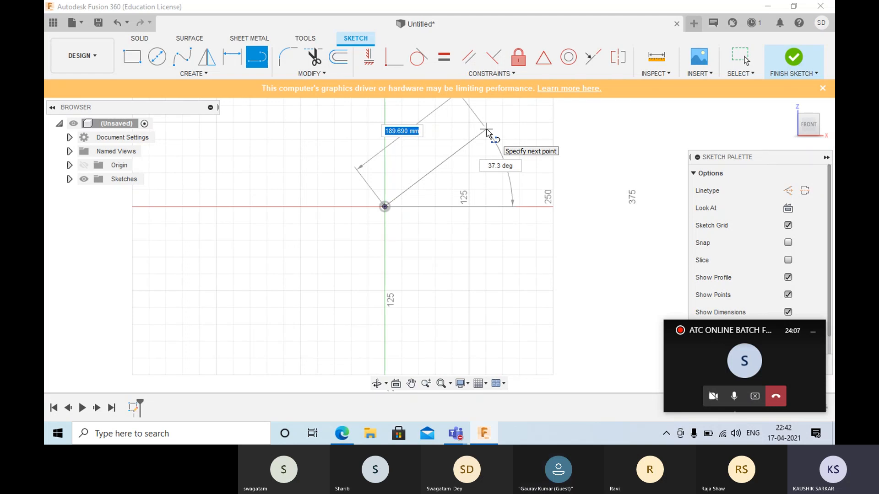
pyautogui.write('100')
pyautogui.press('Return')
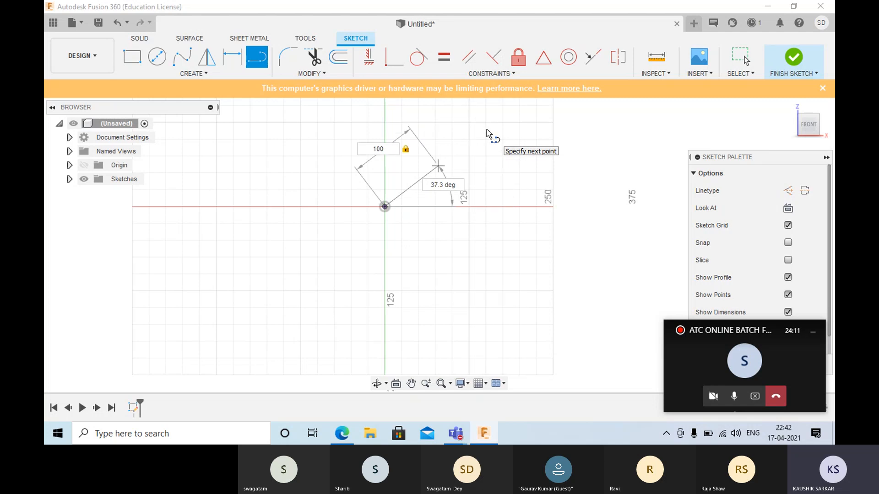
pyautogui.press('Tab')
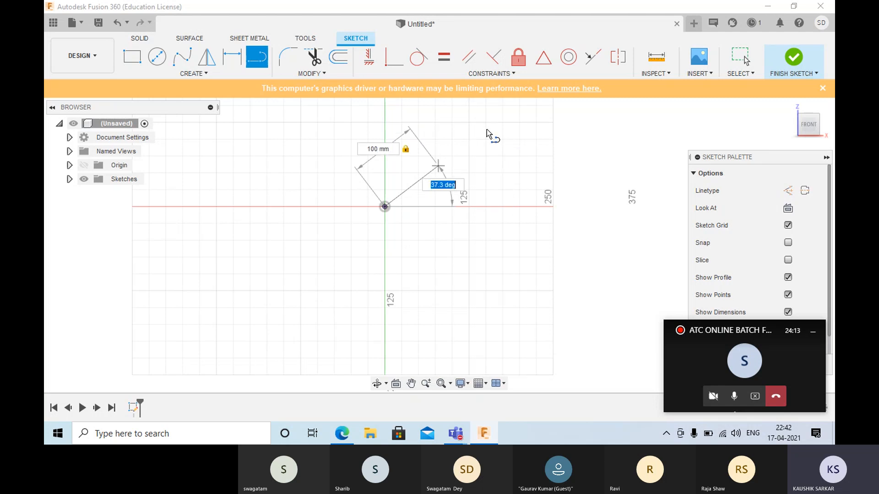
pyautogui.write('60')
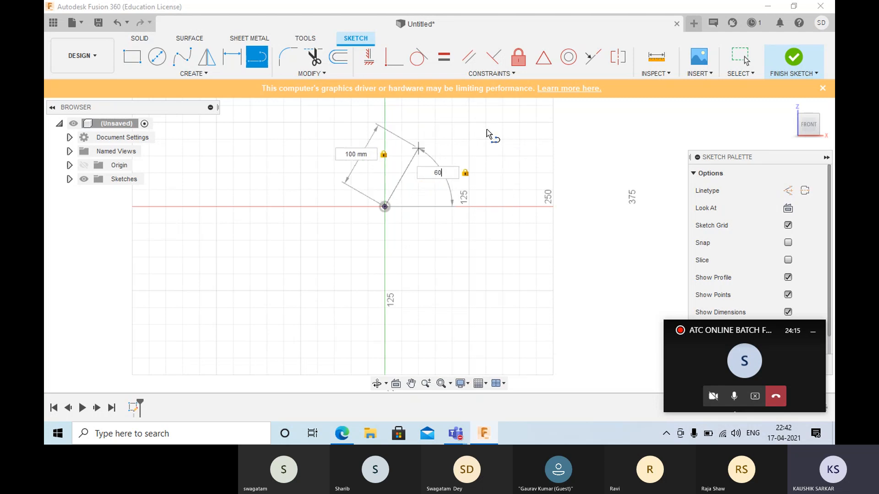
pyautogui.press('Return')
pyautogui.press('Escape')
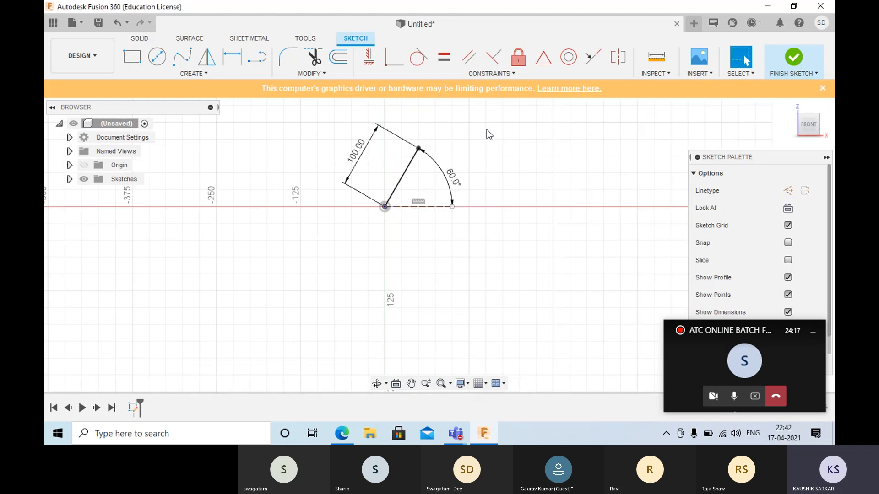
# - Delete the 100 mm line together with its dimensions and the horizontal reference line
pyautogui.scroll(-2, 420, 155)
pyautogui.scroll(5, 420, 155)
pyautogui.moveTo(419, 155); pyautogui.dragTo(418, 229, button='middle')
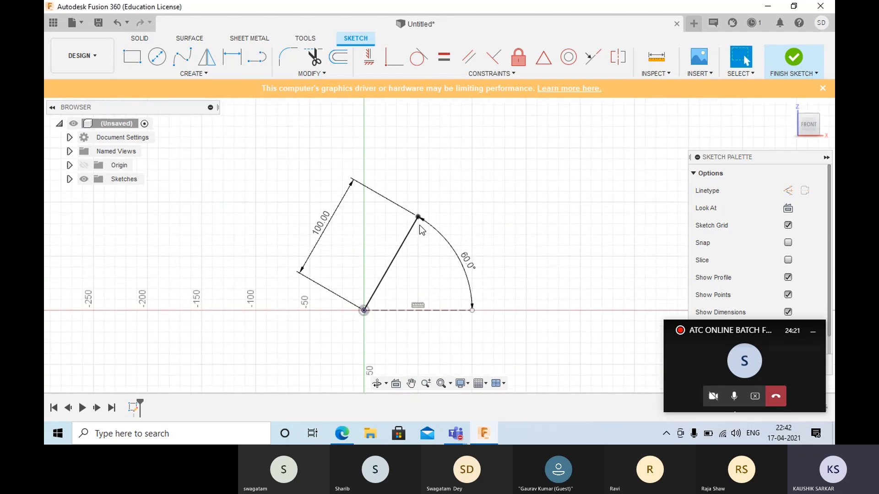
pyautogui.scroll(-3, 419, 226)
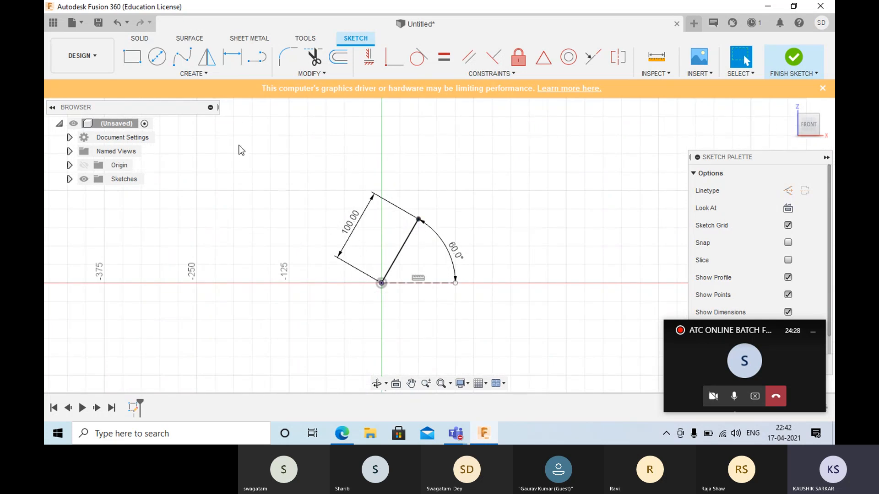
pyautogui.moveTo(226, 123)
pyautogui.mouseDown()
pyautogui.moveTo(288, 191)
pyautogui.moveTo(479, 294)
pyautogui.moveTo(537, 313)
pyautogui.mouseUp()
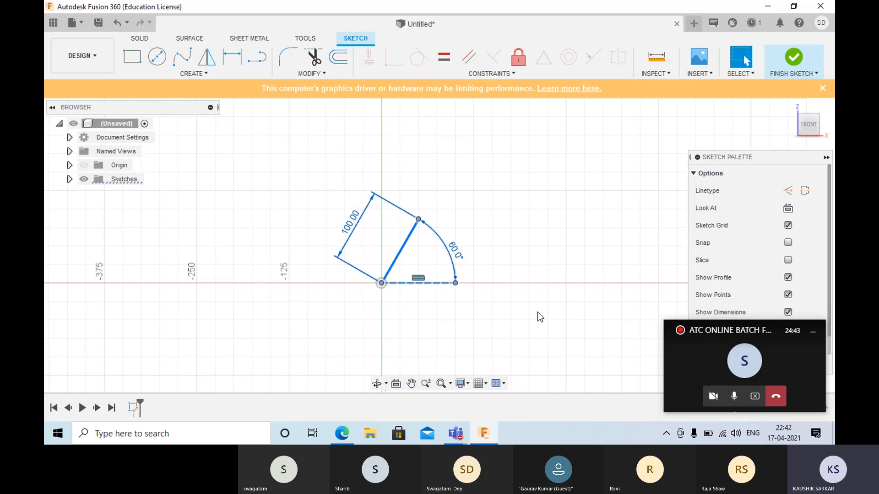
pyautogui.press('Delete')
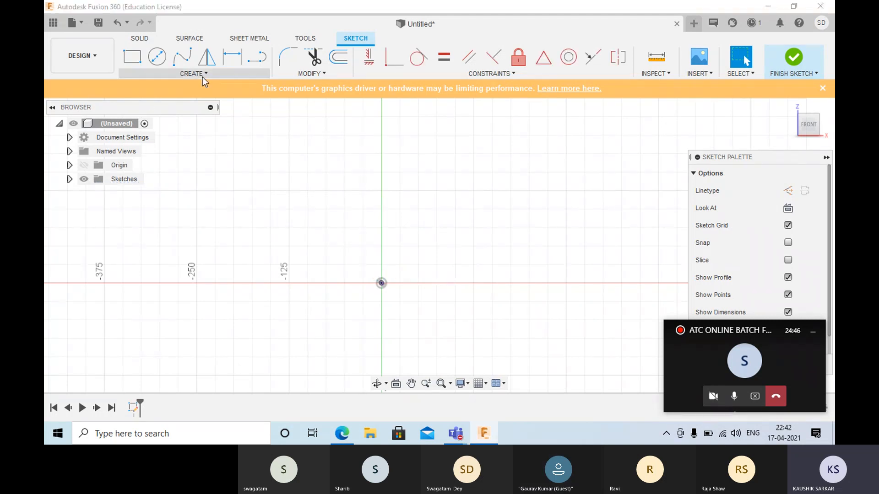
pyautogui.click(203, 77)
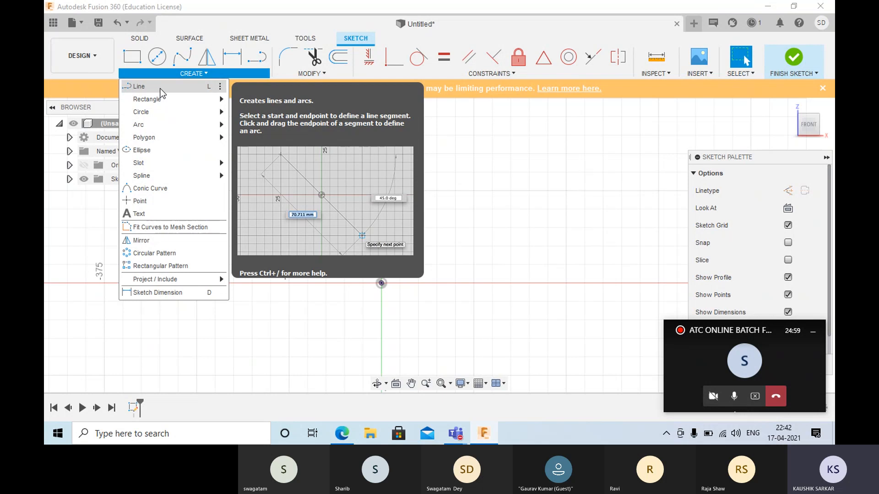
pyautogui.click(741, 366)
pyautogui.click(741, 366)
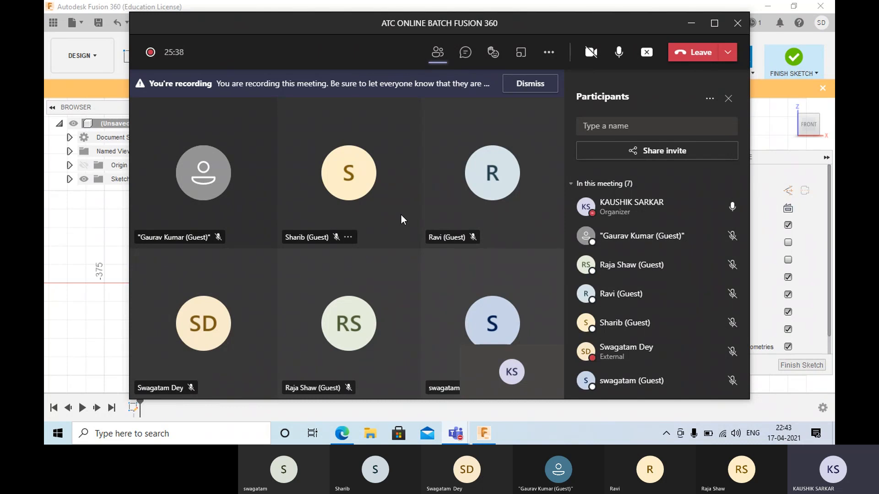
pyautogui.click(690, 23)
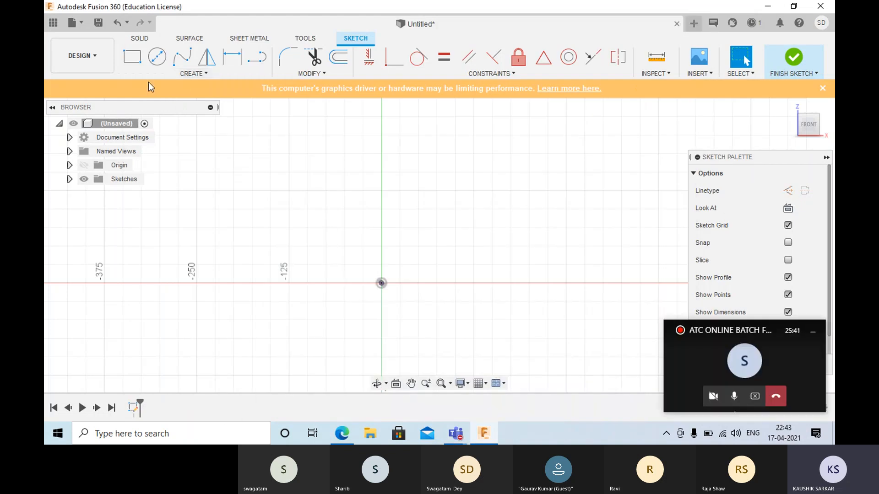
# - Sketch a single steep, undimensioned line rising from the origin to the right of the vertical axis, and end the Line command
pyautogui.click(177, 73)
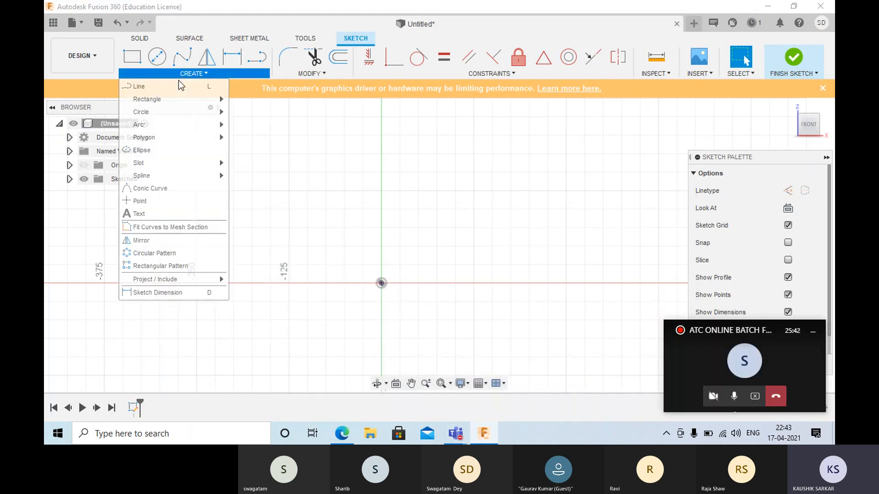
pyautogui.click(255, 60)
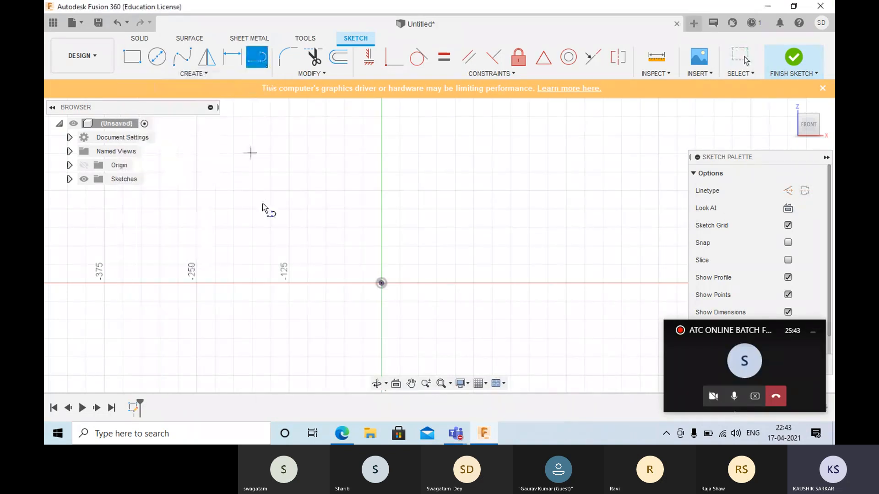
pyautogui.click(380, 283)
pyautogui.click(432, 136)
pyautogui.rightClick(530, 188)
pyautogui.click(563, 181)
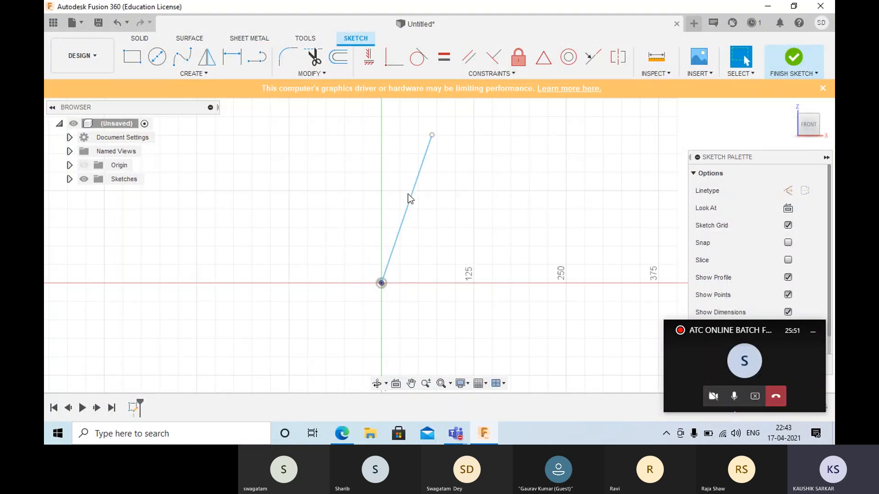
# - Convert the steep line from the origin into a construction line and deselect it
pyautogui.click(408, 194)
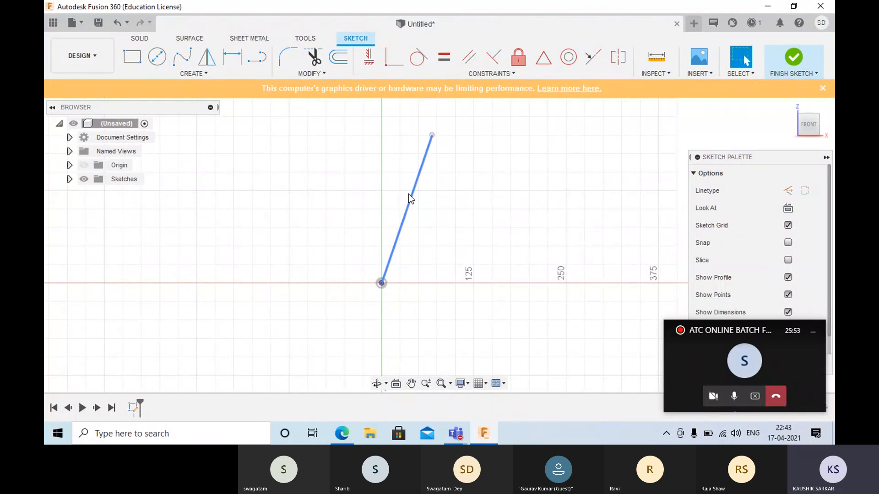
pyautogui.click(410, 197)
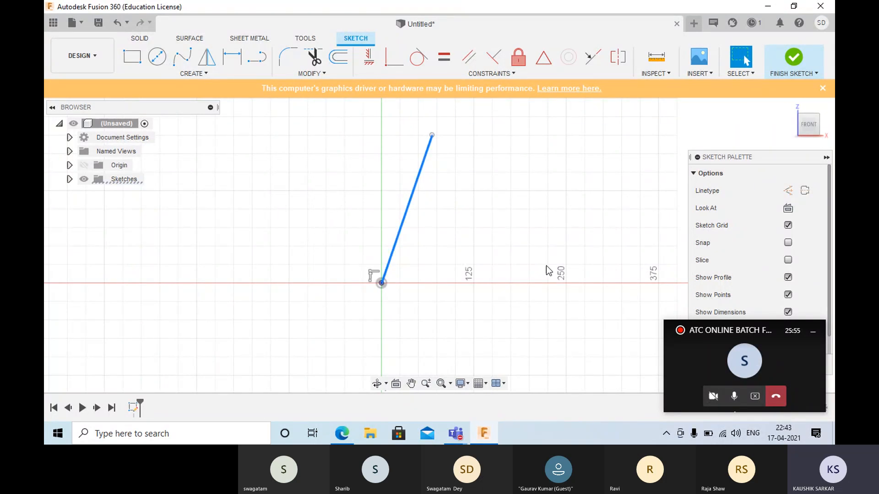
pyautogui.click(788, 191)
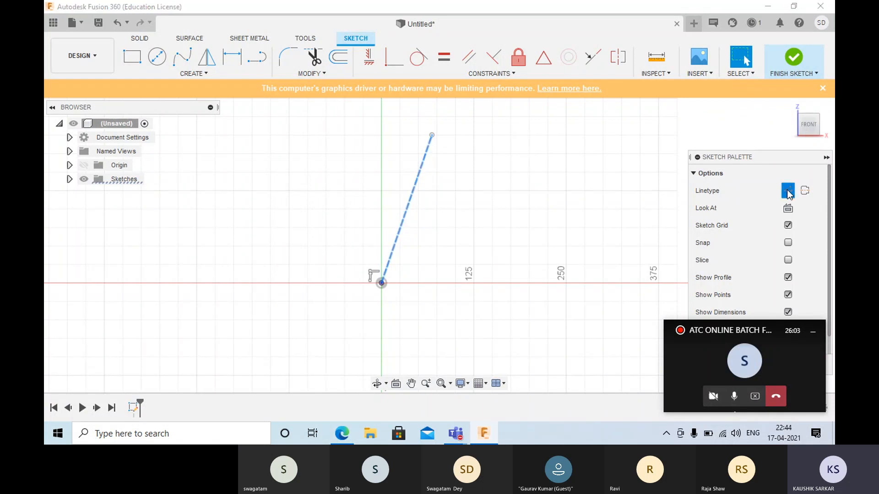
pyautogui.click(576, 200)
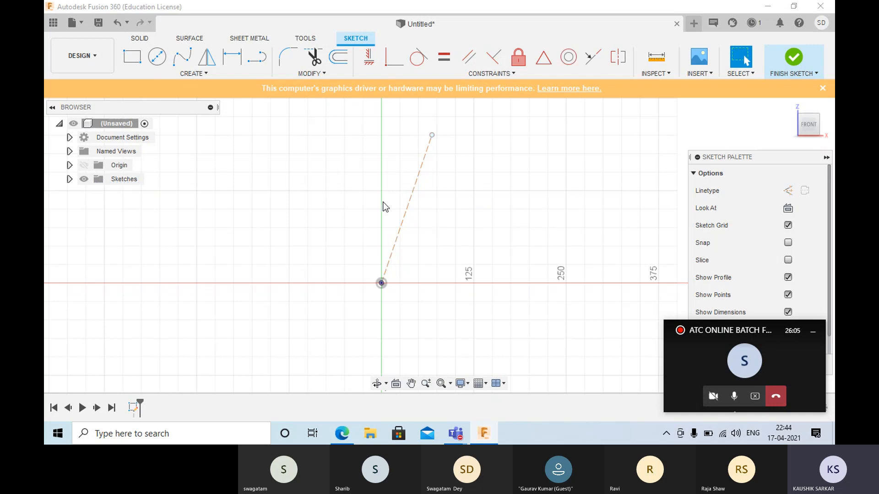
# - Turn the steep construction line from the origin back into a regular sketch line and deselect it
pyautogui.scroll(-2, 419, 192)
pyautogui.scroll(3, 419, 192)
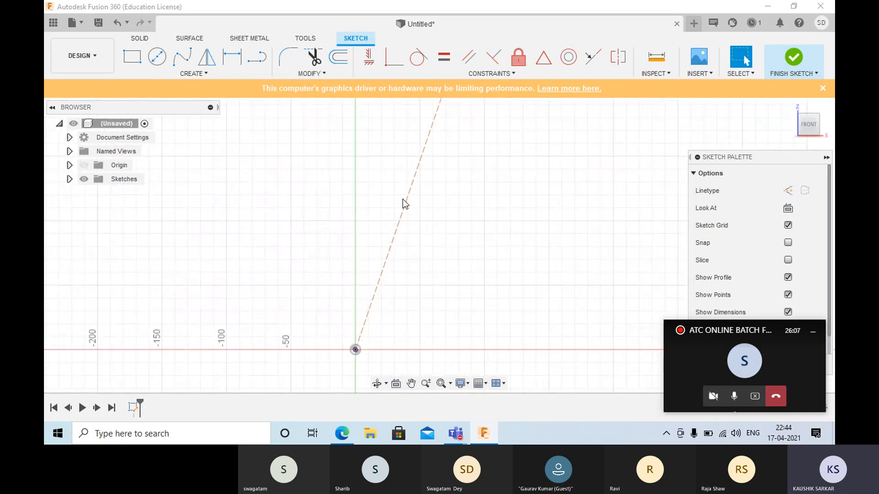
pyautogui.scroll(-3, 405, 200)
pyautogui.scroll(5, 406, 200)
pyautogui.scroll(-4, 444, 227)
pyautogui.scroll(-3, 444, 227)
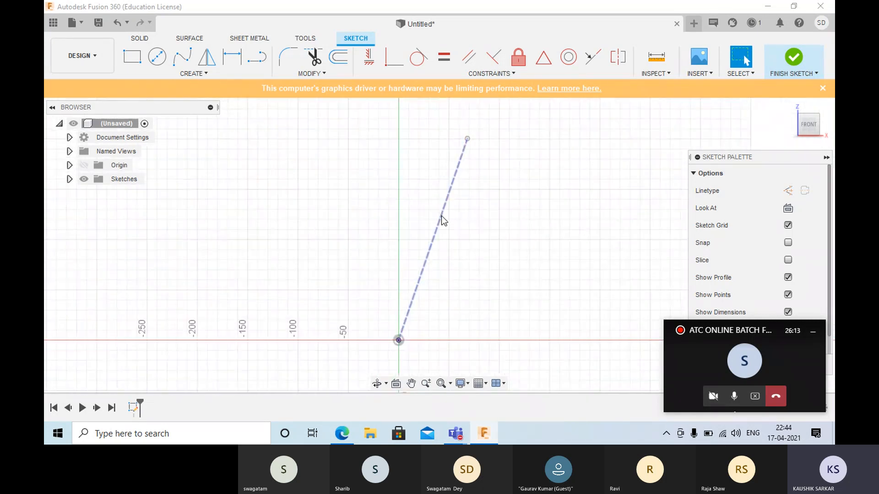
pyautogui.click(441, 215)
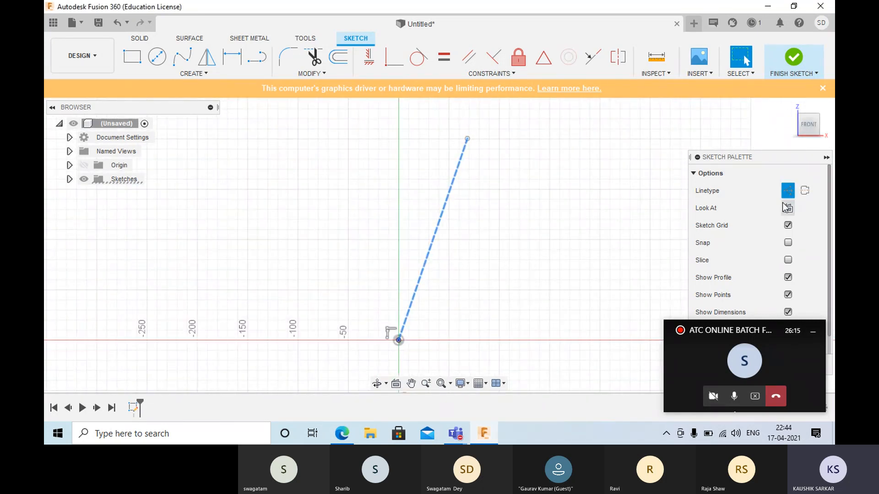
pyautogui.click(787, 190)
pyautogui.click(572, 238)
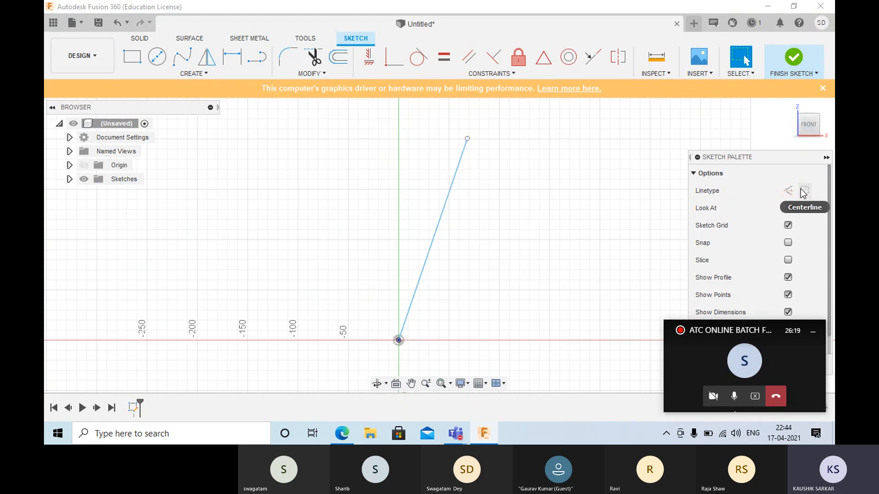
# - Convert the steep line from the origin into a centerline and deselect it
pyautogui.click(449, 195)
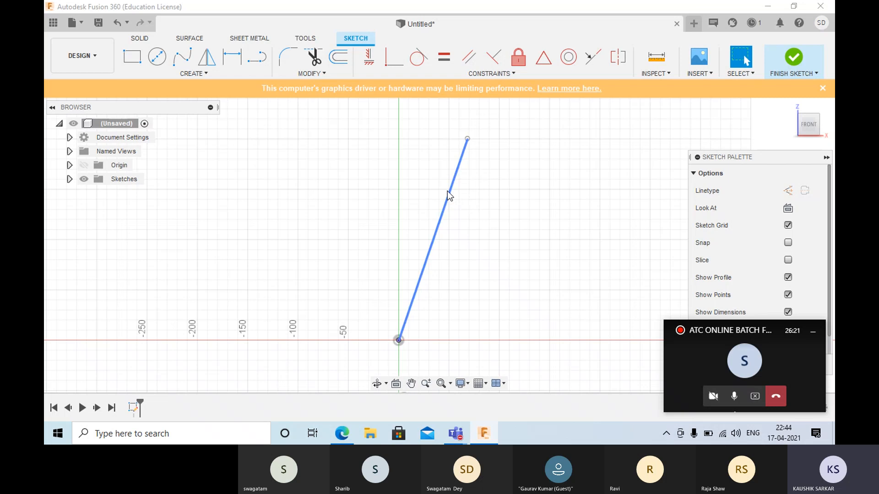
pyautogui.click(804, 191)
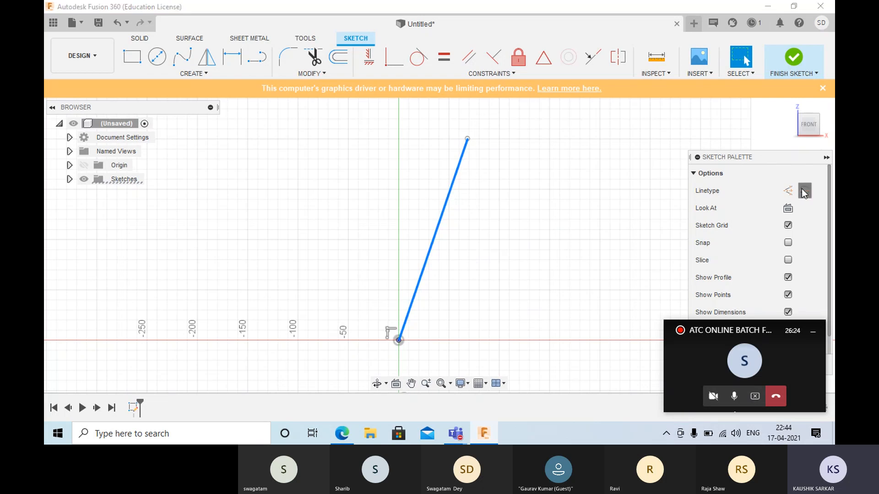
pyautogui.click(540, 220)
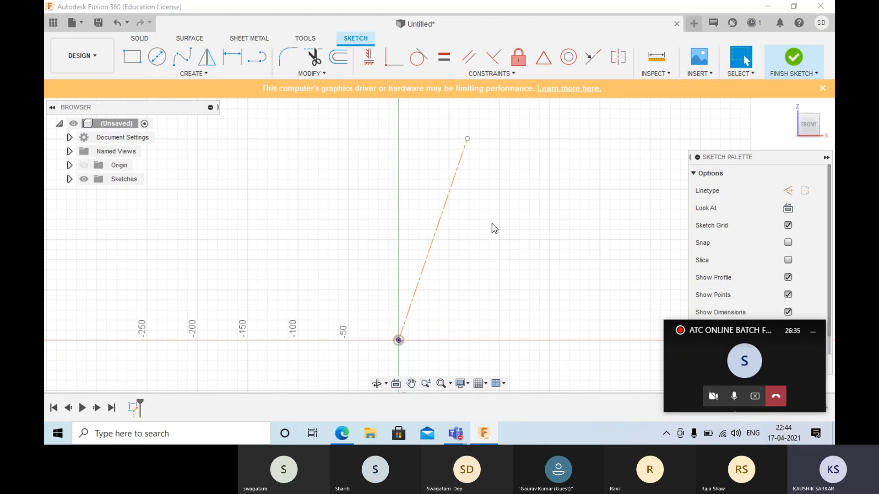
# - Change the centerline back into a regular sketch line, and delete it from the sketch
pyautogui.click(440, 216)
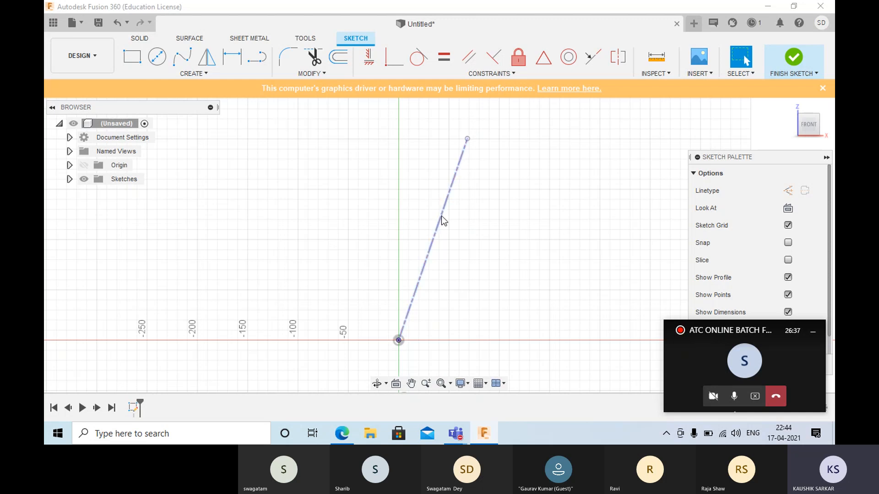
pyautogui.click(805, 190)
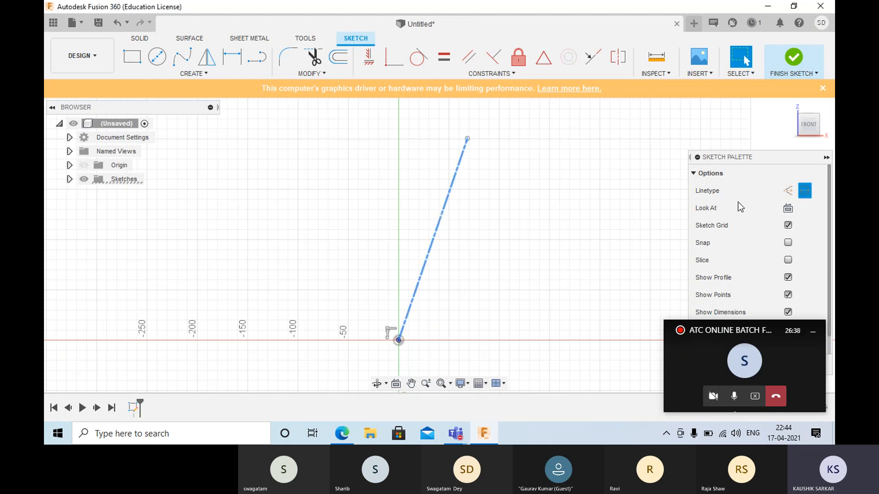
pyautogui.click(803, 192)
pyautogui.press('Escape')
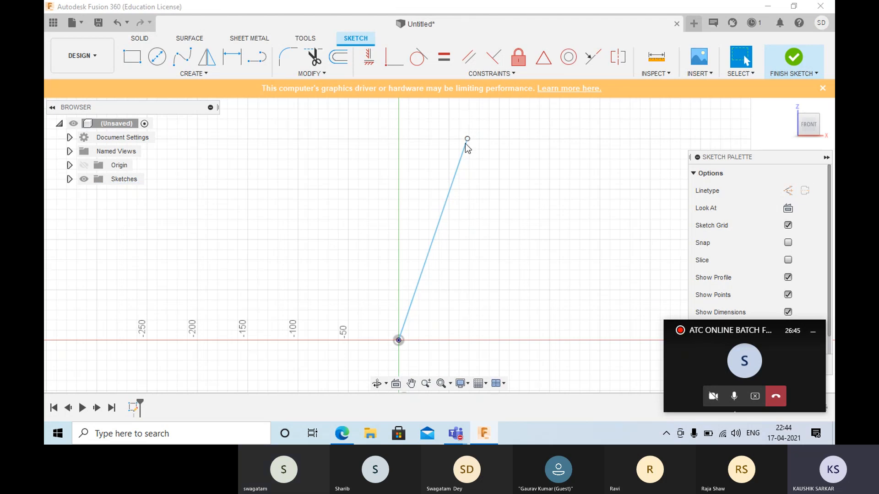
pyautogui.moveTo(342, 108); pyautogui.dragTo(554, 382)
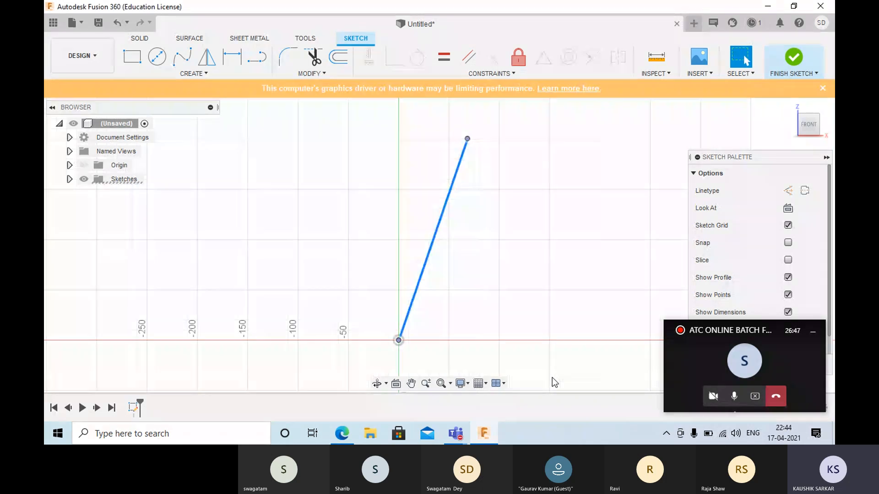
pyautogui.press('Delete')
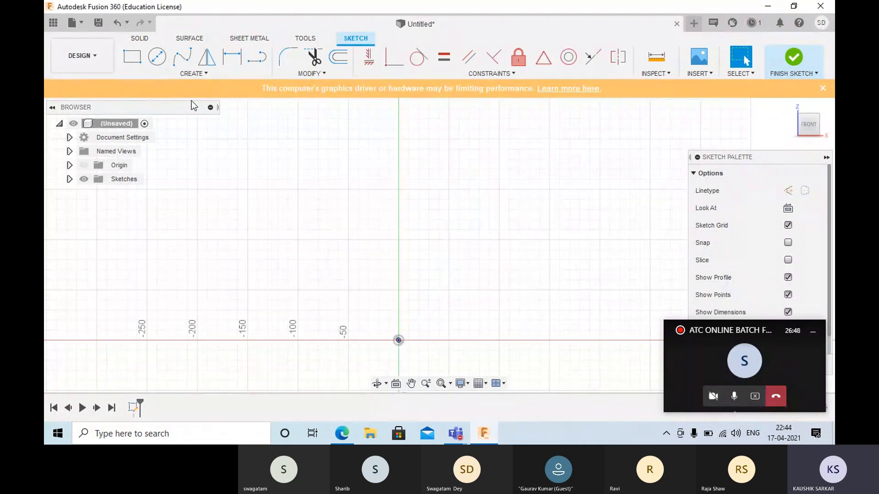
# - Sketch a 2-Point Rectangle 100 mm wide and 300 mm high, above and to the right of the origin
pyautogui.click(197, 73)
pyautogui.moveTo(205, 101)
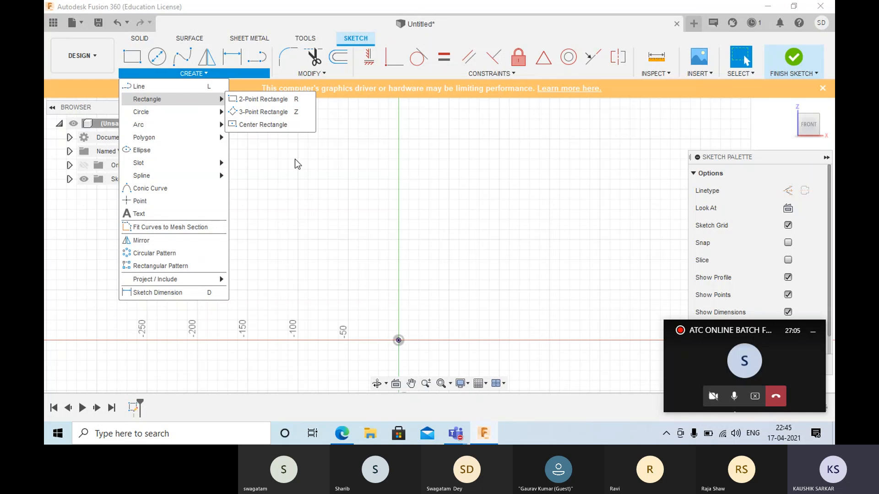
pyautogui.click(263, 100)
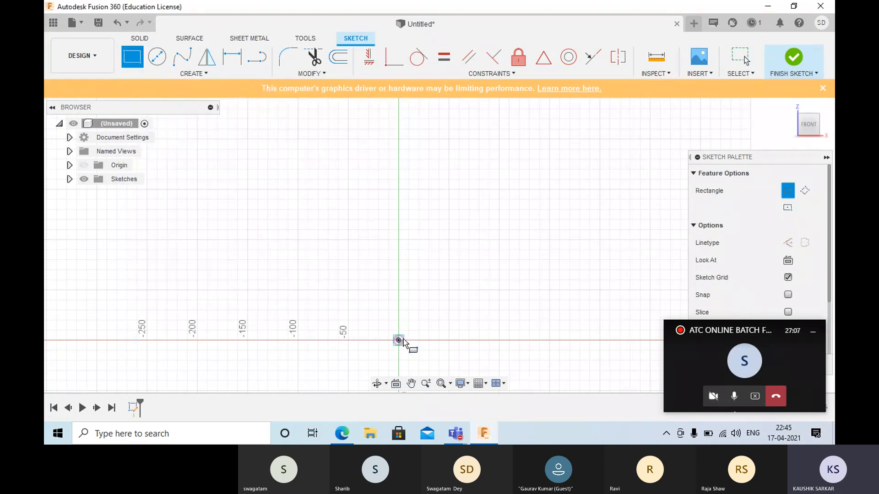
pyautogui.click(430, 298)
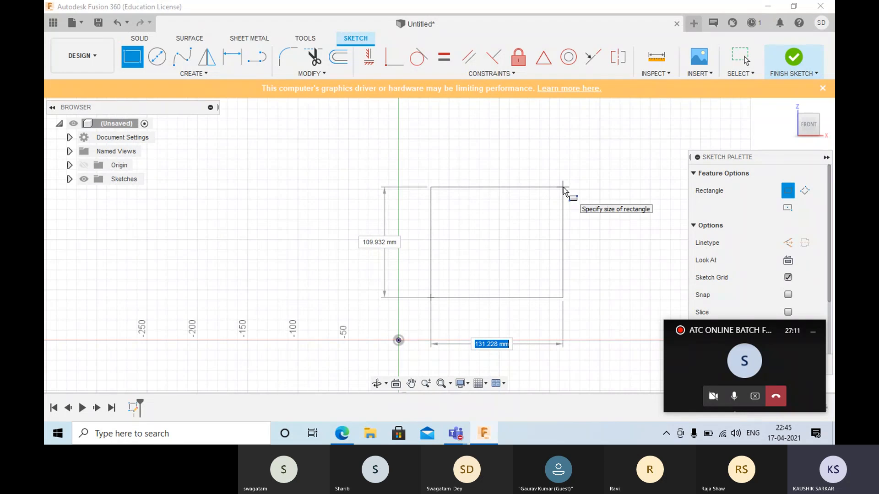
pyautogui.write('100')
pyautogui.press('Tab')
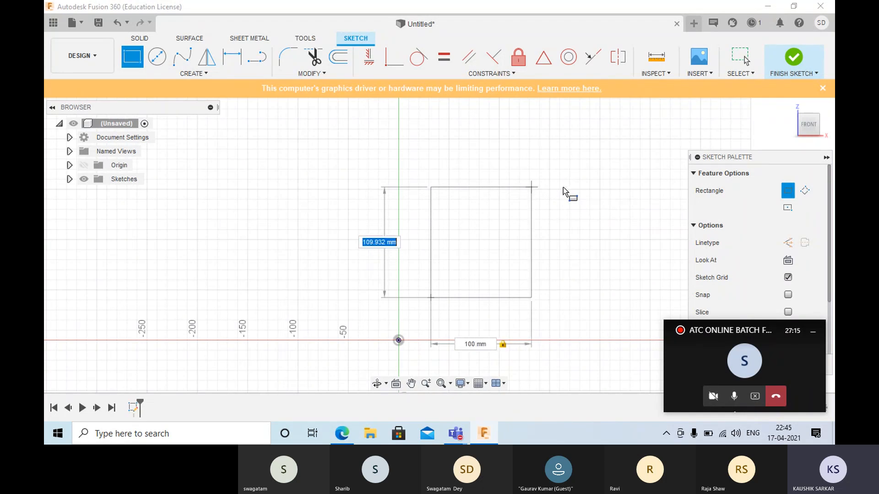
pyautogui.write('300')
pyautogui.press('Return')
pyautogui.press('Escape')
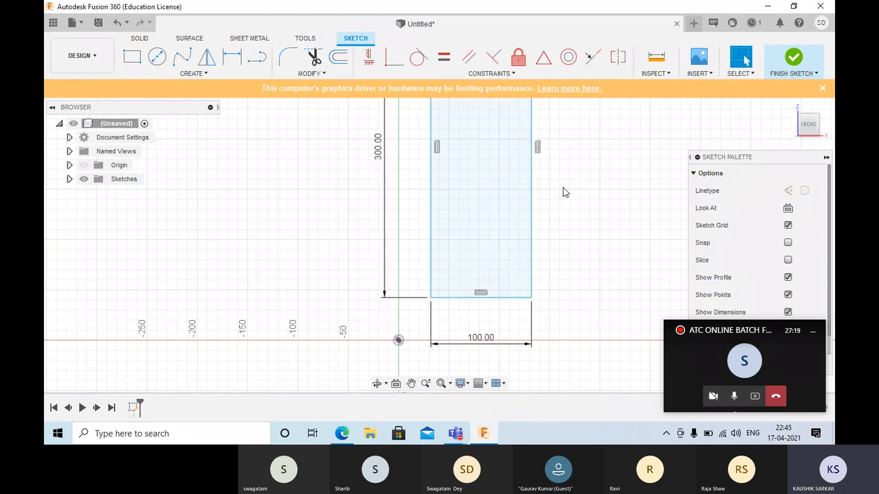
# - Dimension the horizontal distance between the origin and the rectangle's lower-left corner at 30 mm
pyautogui.scroll(-5, 471, 221)
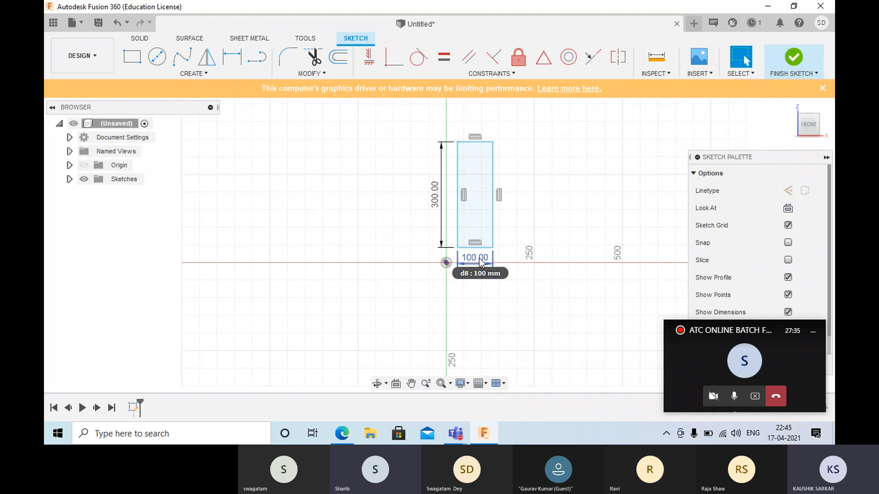
pyautogui.scroll(4, 453, 270)
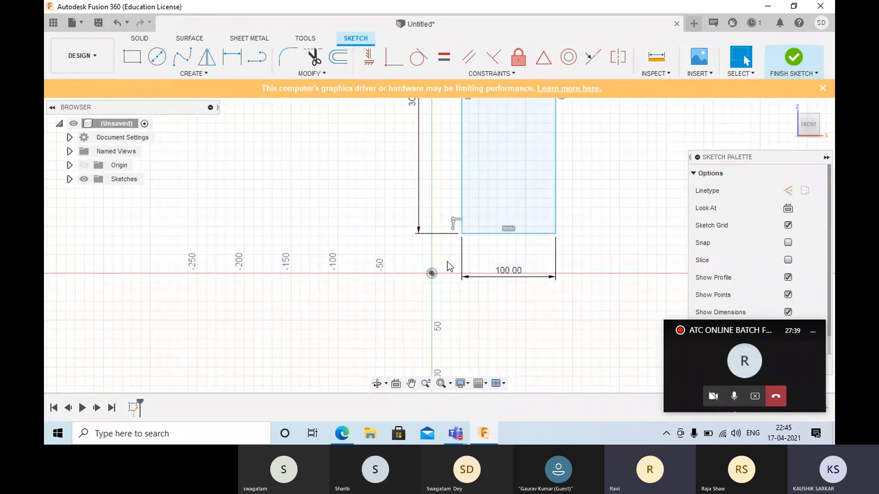
pyautogui.click(232, 57)
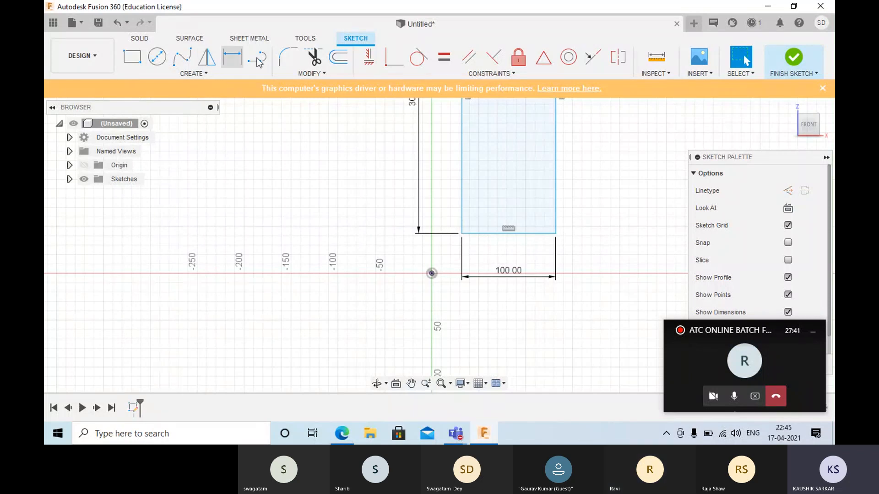
pyautogui.click(232, 56)
pyautogui.click(461, 233)
pyautogui.click(432, 273)
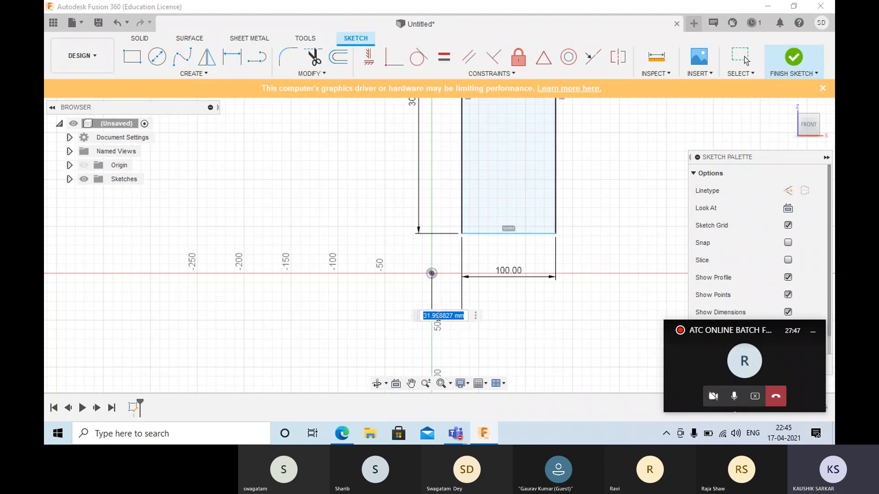
pyautogui.write('30')
pyautogui.press('Return')
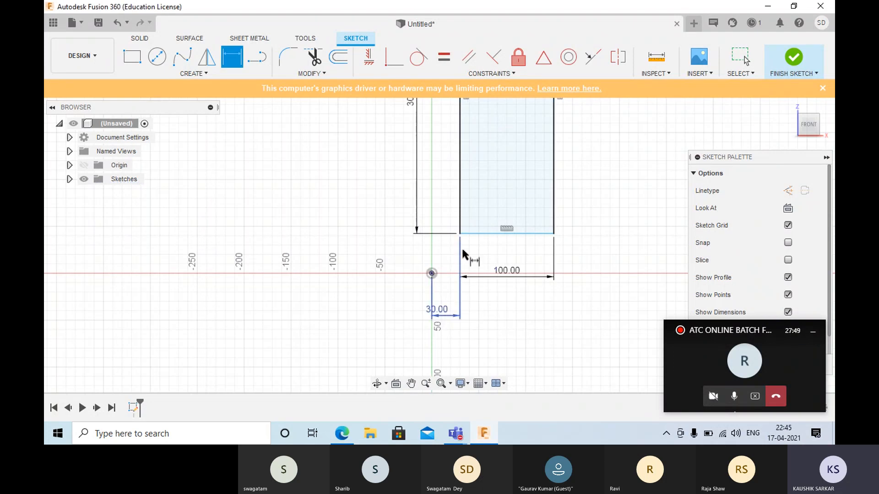
# - Dimension the vertical distance between the rectangle's lower-left corner and the origin at 50 mm, and end the Dimension command
pyautogui.click(459, 233)
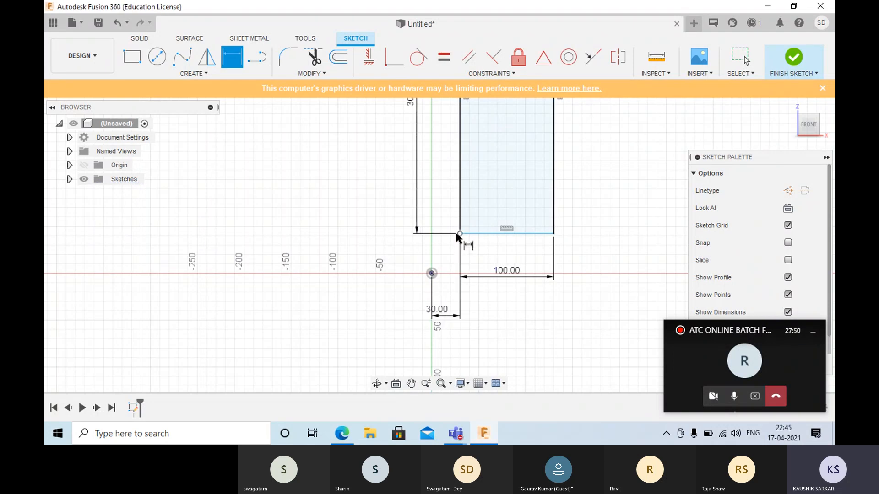
pyautogui.click(432, 273)
pyautogui.click(344, 259)
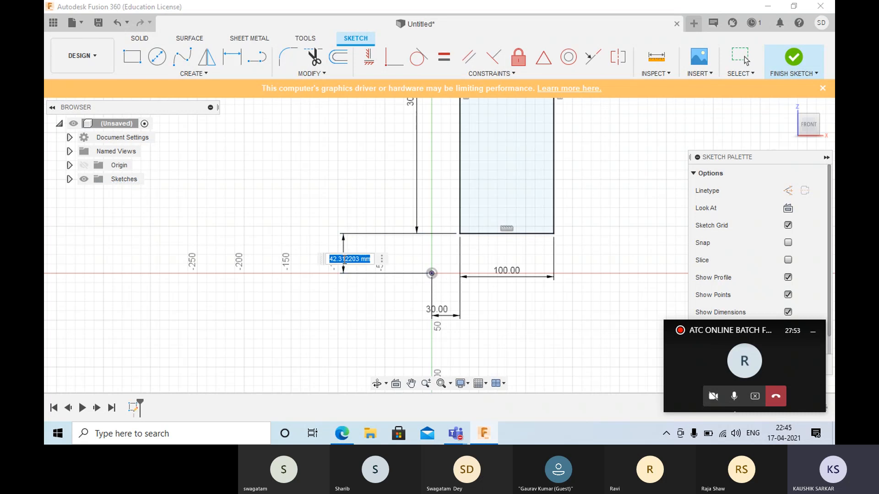
pyautogui.write('50')
pyautogui.press('Return')
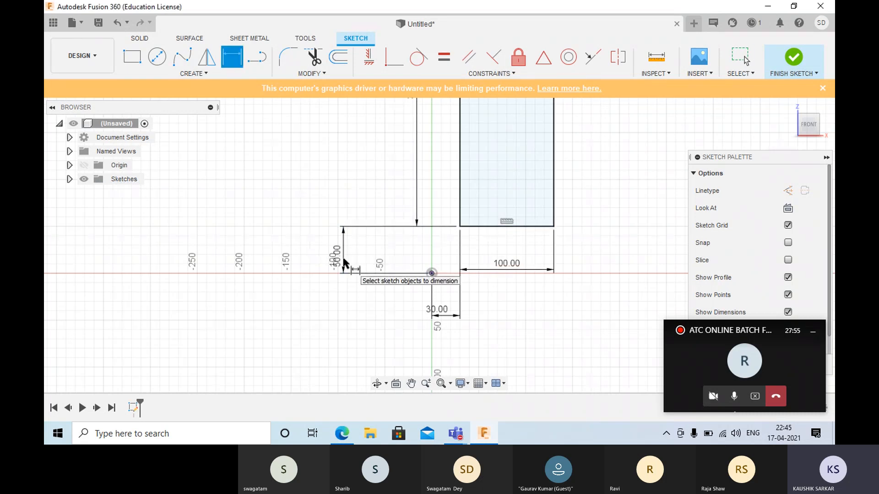
pyautogui.press('Escape')
# - Delete the entire 100 by 300 mm rectangle together with its dimensions
pyautogui.scroll(-5, 388, 246)
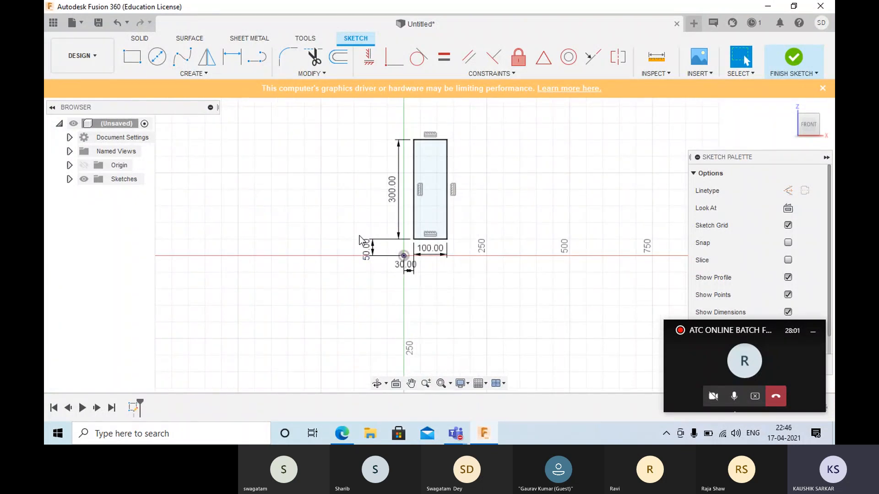
pyautogui.moveTo(348, 111)
pyautogui.mouseDown()
pyautogui.moveTo(361, 219)
pyautogui.moveTo(517, 392)
pyautogui.moveTo(528, 386)
pyautogui.mouseUp()
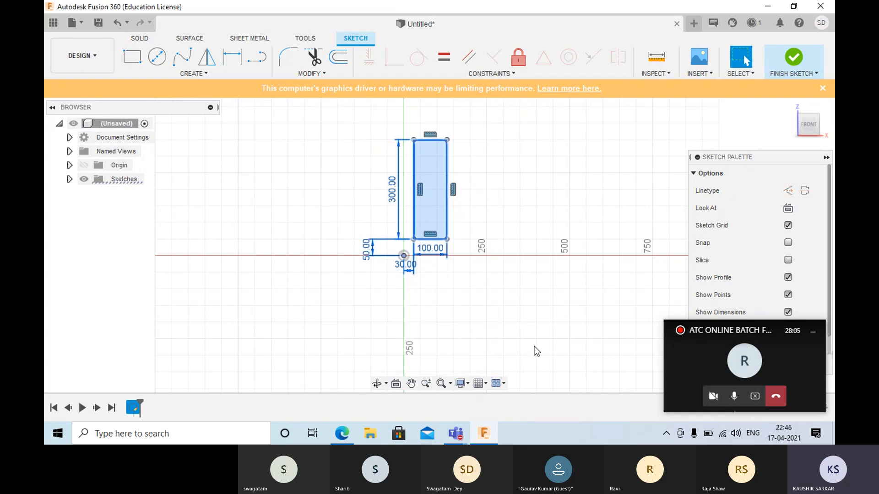
pyautogui.press('Delete')
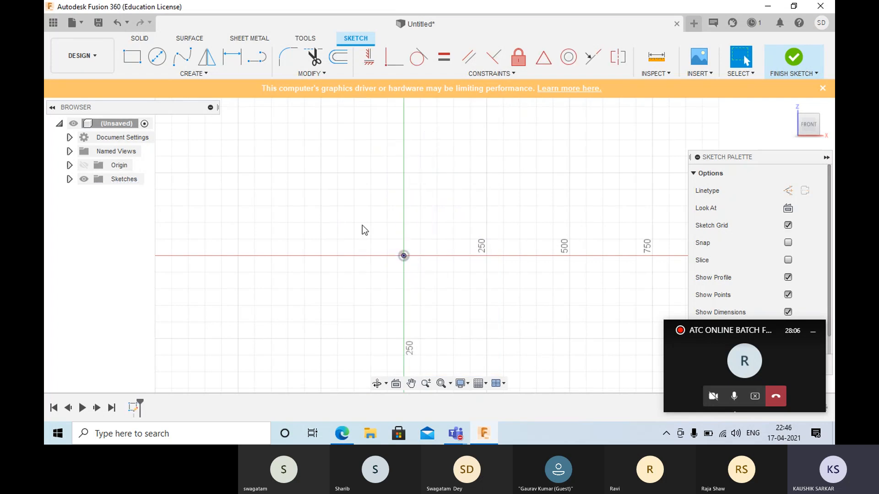
# - Sketch a tilted 3-Point Rectangle starting just above and right of the origin, with a 300 mm first side and a 400 mm second side
pyautogui.click(191, 73)
pyautogui.moveTo(164, 100)
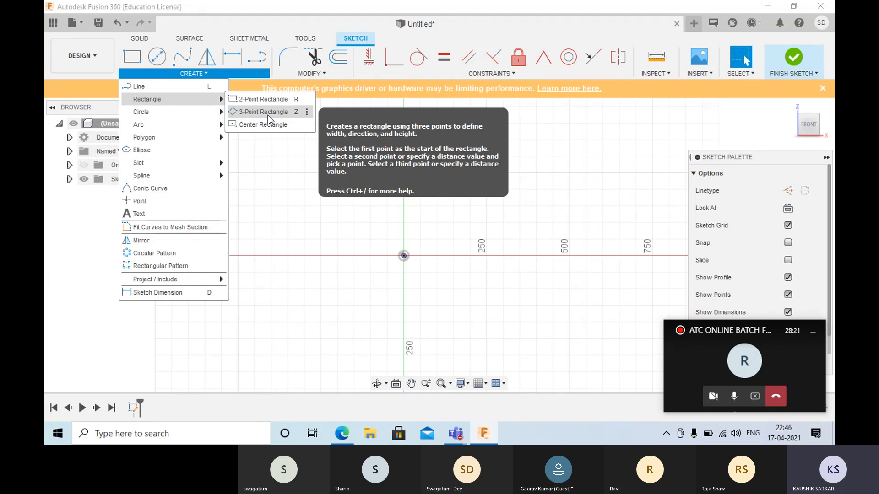
pyautogui.click(267, 112)
pyautogui.click(416, 232)
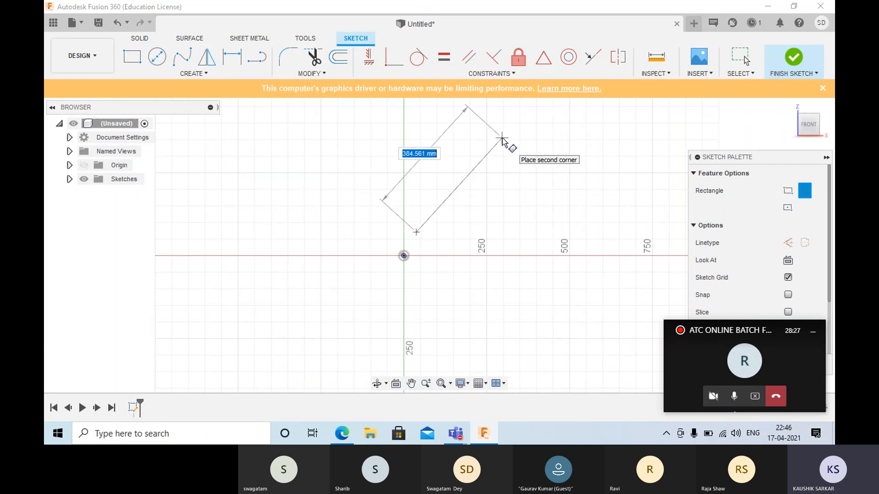
pyautogui.write('300')
pyautogui.press('Return')
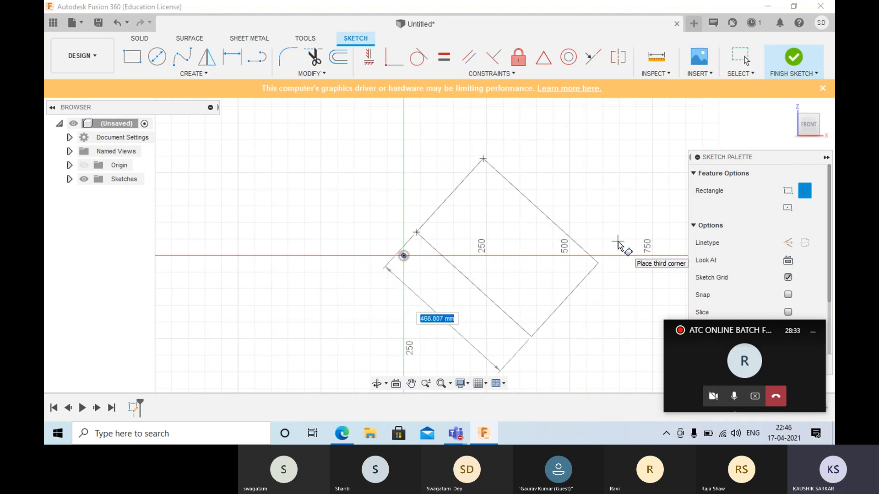
pyautogui.write('400')
pyautogui.press('Tab')
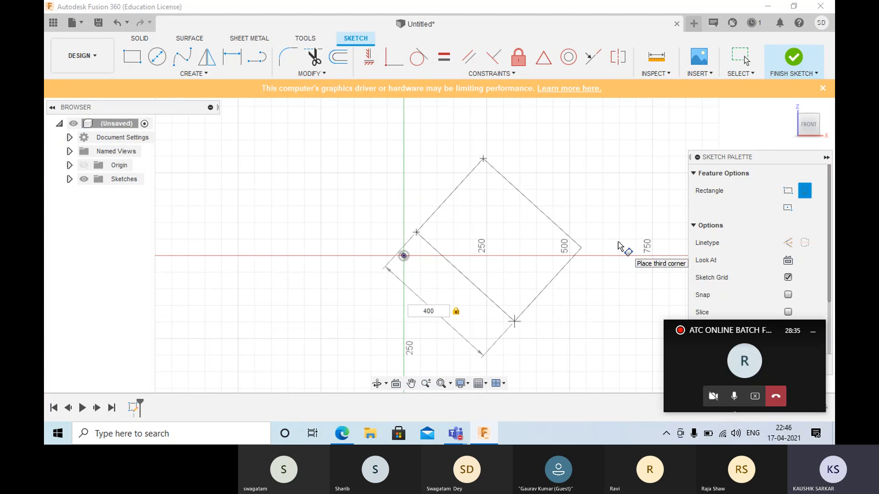
pyautogui.press('Return')
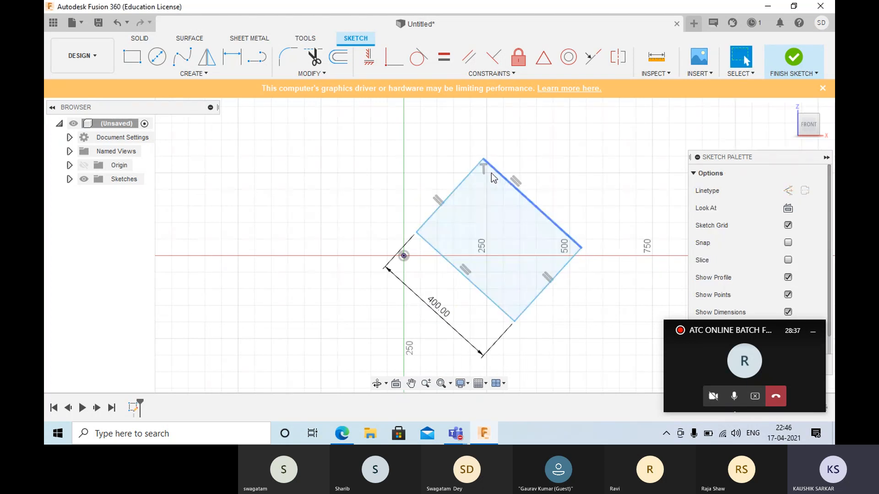
pyautogui.click(233, 57)
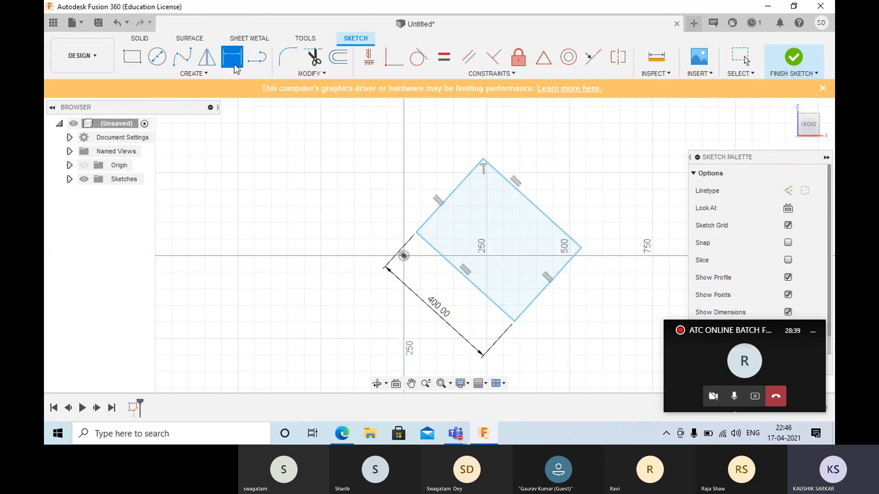
pyautogui.click(403, 256)
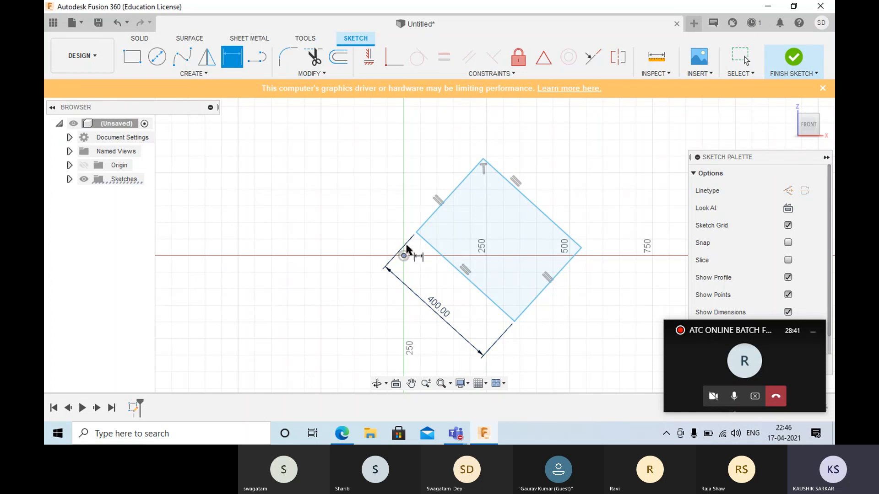
pyautogui.click(415, 234)
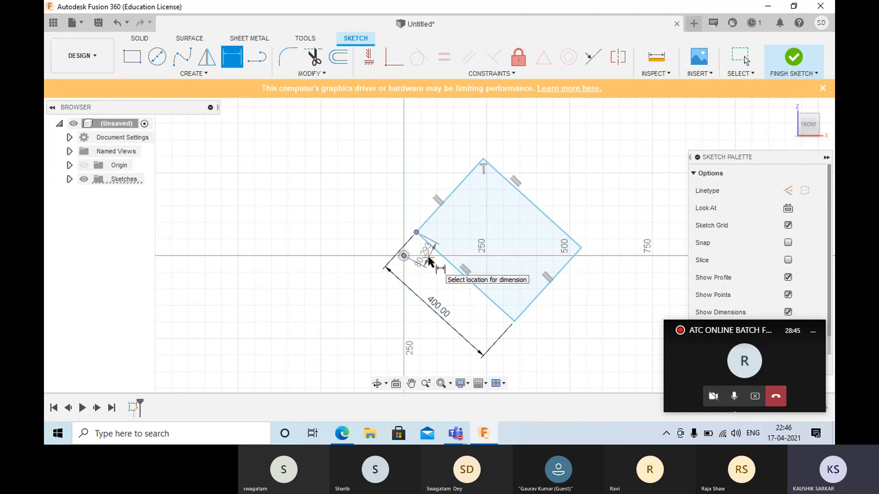
pyautogui.press('Escape')
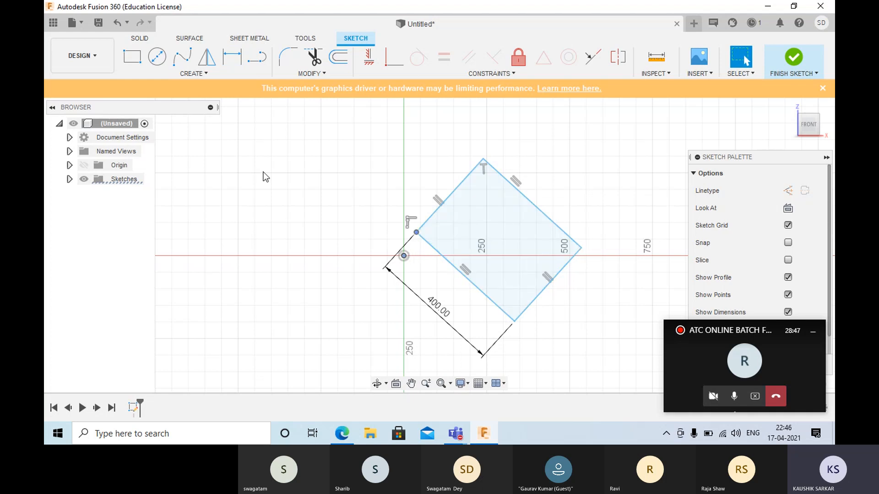
pyautogui.click(234, 63)
pyautogui.press('Escape')
pyautogui.press('Escape')
# - Sketch a horizontal line about 729 mm long from the origin along the positive X axis and convert it to construction
pyautogui.click(257, 57)
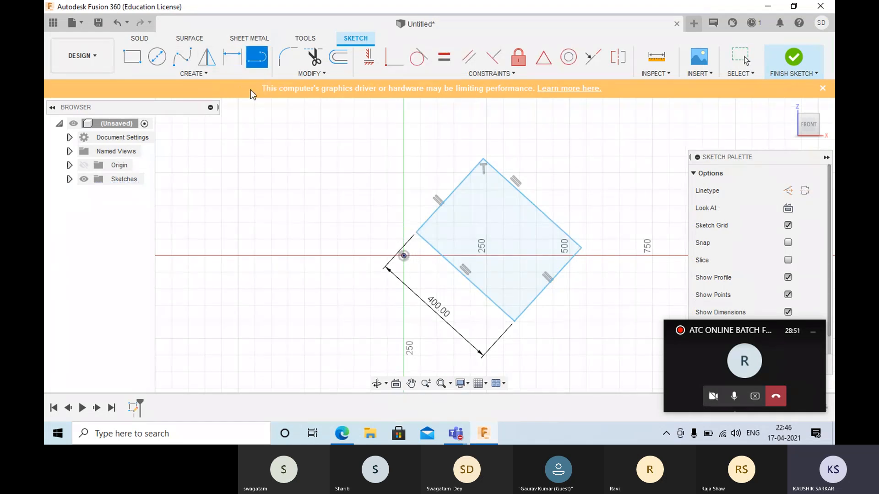
pyautogui.click(403, 255)
pyautogui.click(646, 249)
pyautogui.rightClick(634, 194)
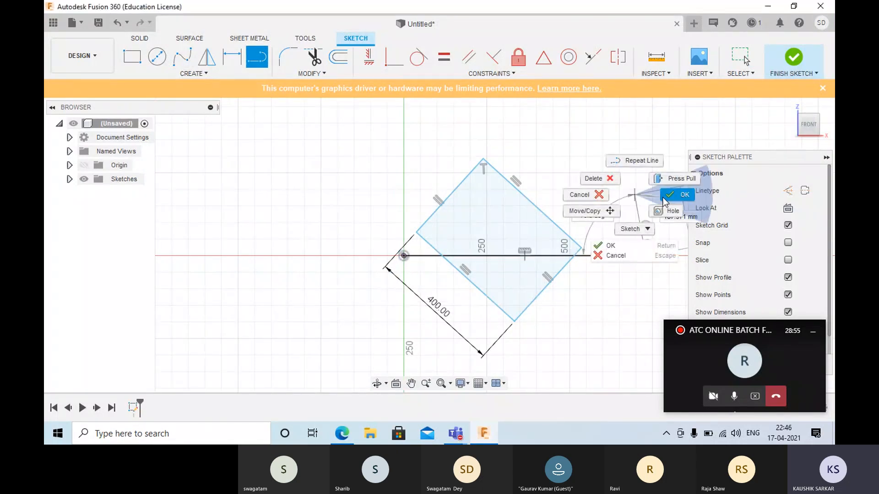
pyautogui.click(663, 197)
pyautogui.click(602, 255)
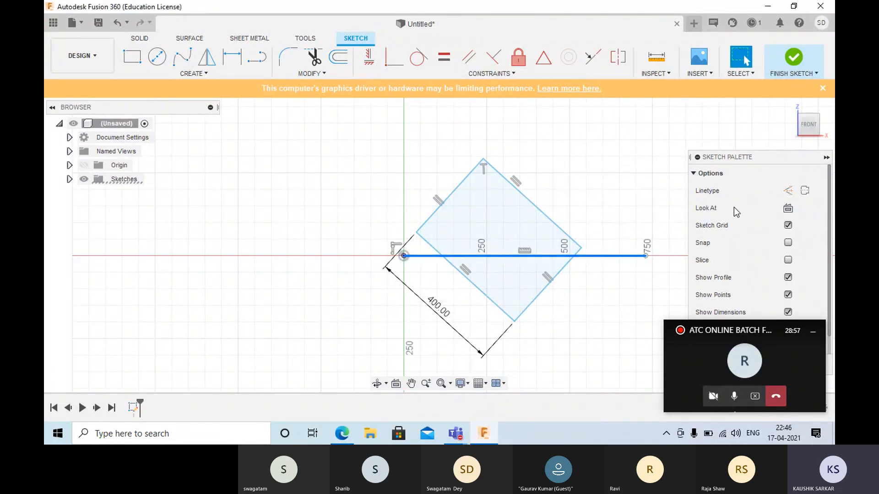
pyautogui.click(788, 192)
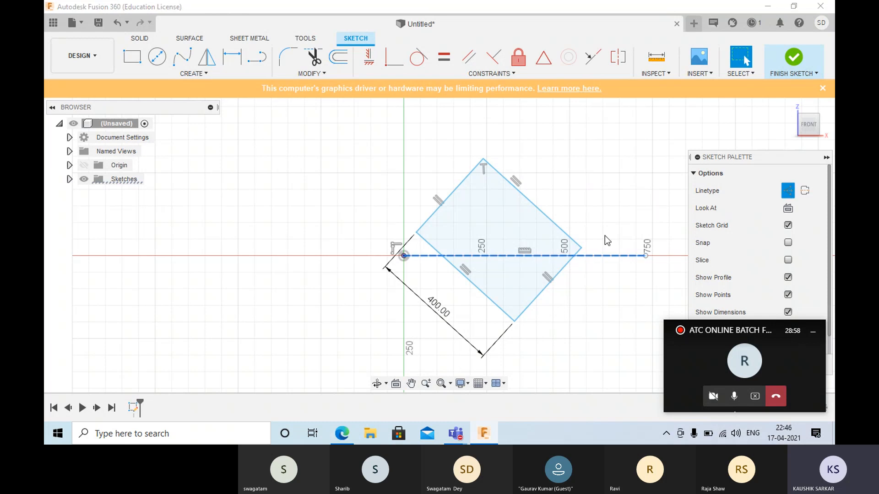
pyautogui.click(559, 199)
# - Dimension the angle between the horizontal construction line and the rectangle's long side nearest the origin at 60 degrees
pyautogui.scroll(-2, 412, 258)
pyautogui.scroll(5, 418, 253)
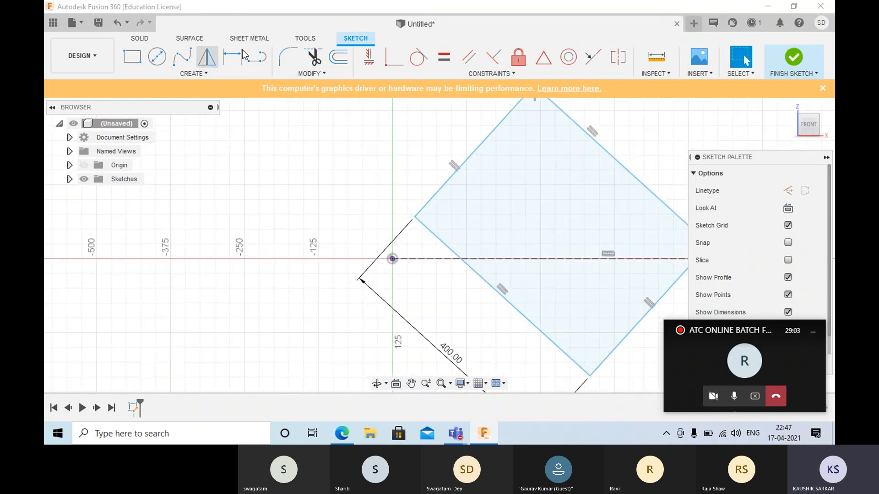
pyautogui.click(231, 57)
pyautogui.click(412, 259)
pyautogui.click(427, 227)
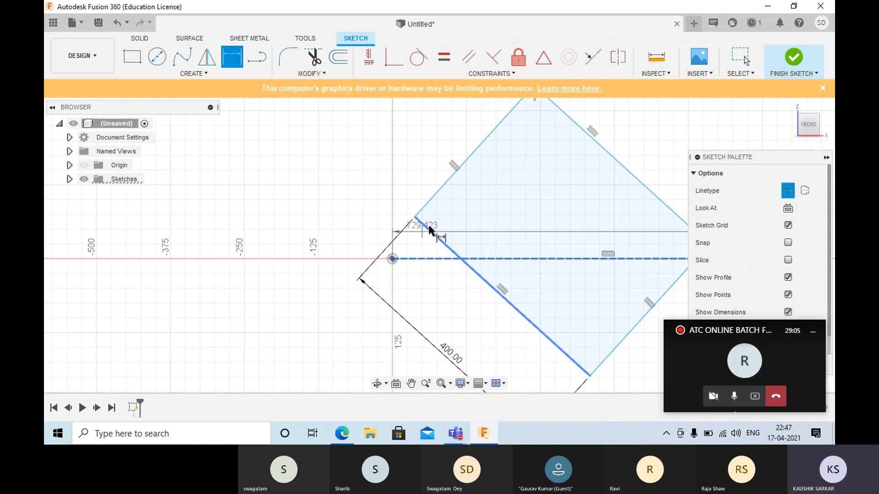
pyautogui.click(417, 238)
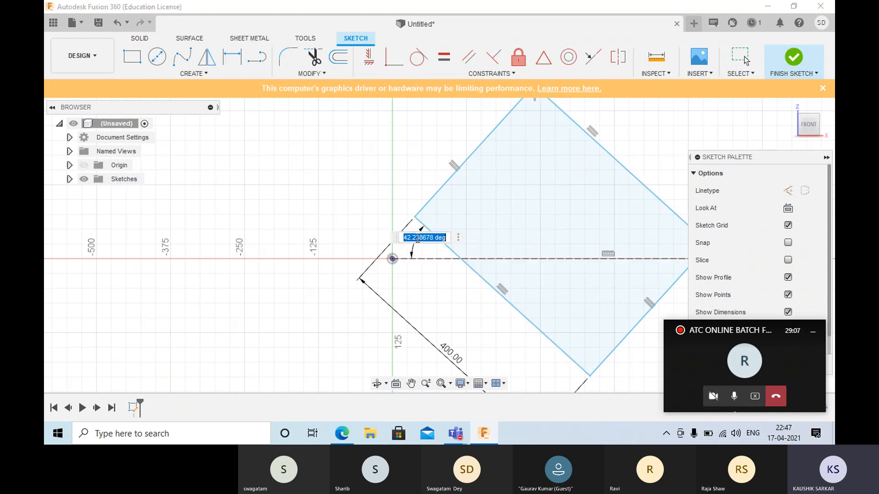
pyautogui.write('60')
pyautogui.press('Return')
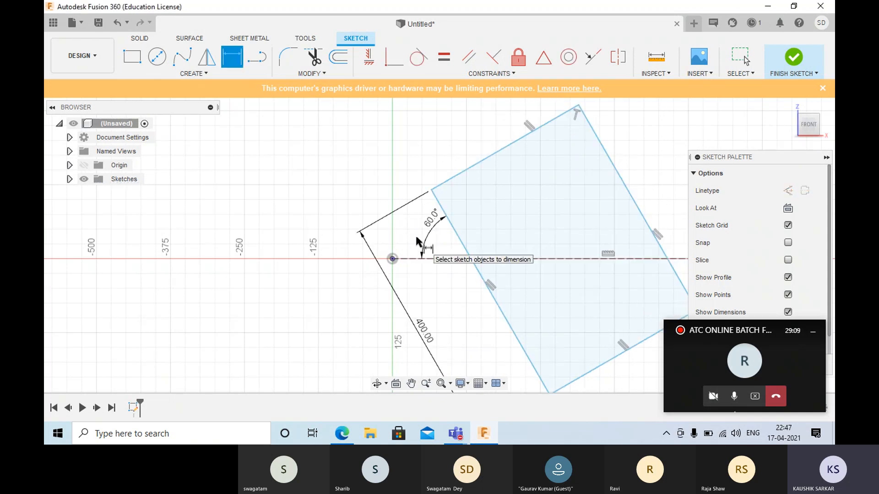
# - Dimension the rectangle's upper short side at 300 mm and end the Dimension command
pyautogui.scroll(-3, 465, 242)
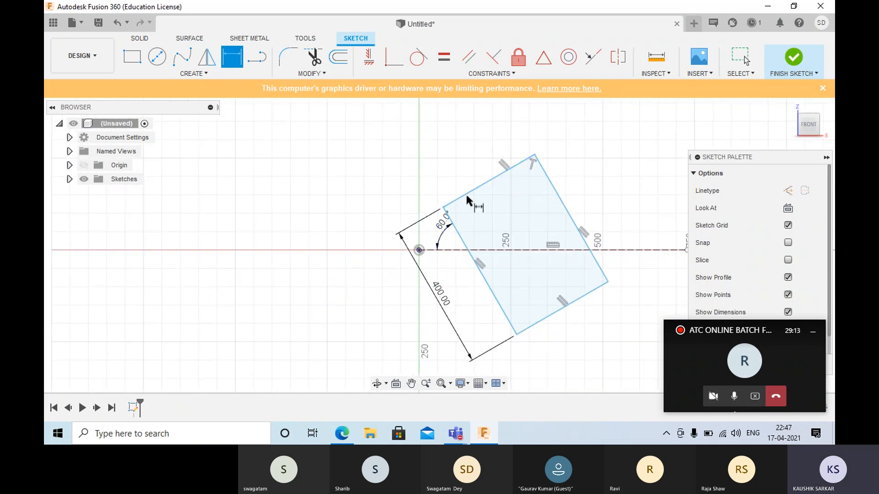
pyautogui.click(496, 178)
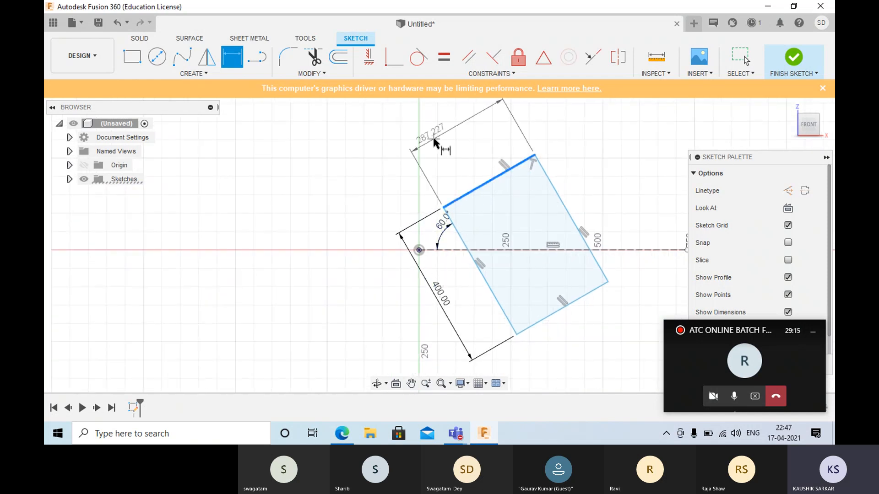
pyautogui.click(435, 144)
pyautogui.write('300')
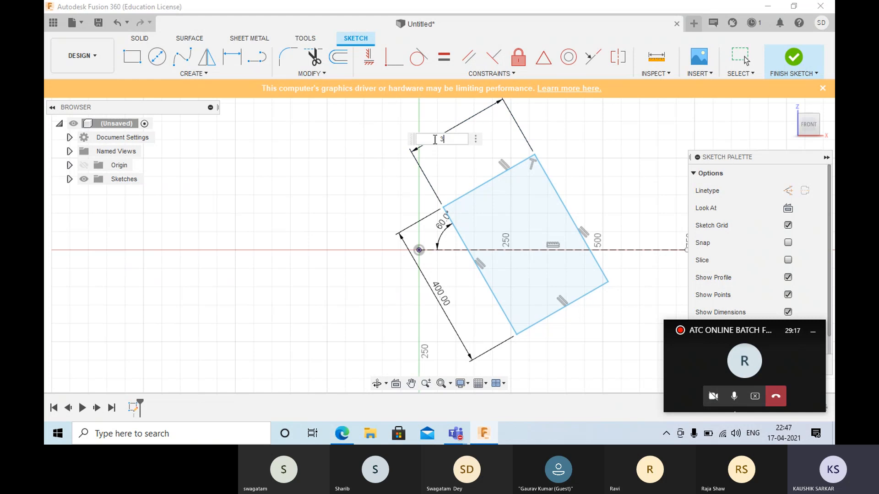
pyautogui.press('Return')
pyautogui.press('Escape')
# - Move the tilted rectangle slightly away from the origin by its rightmost corner to test its freedom of movement
pyautogui.click(484, 226)
pyautogui.click(617, 284)
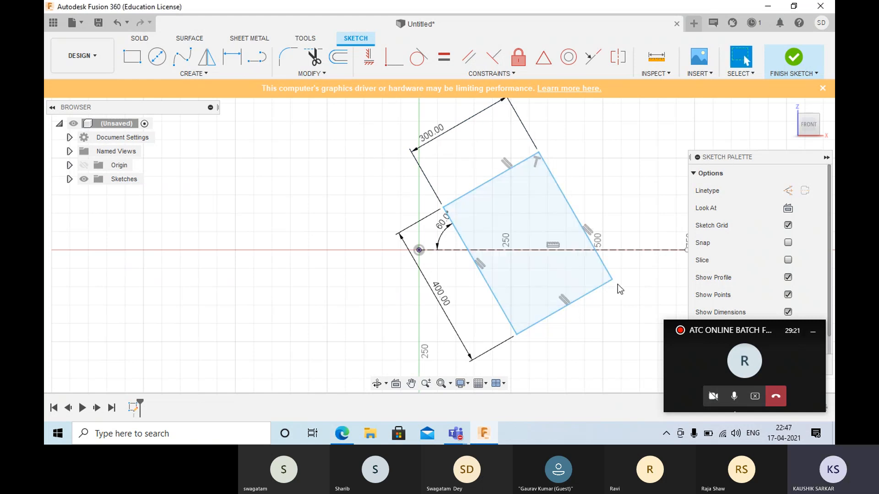
pyautogui.moveTo(613, 278); pyautogui.dragTo(634, 288)
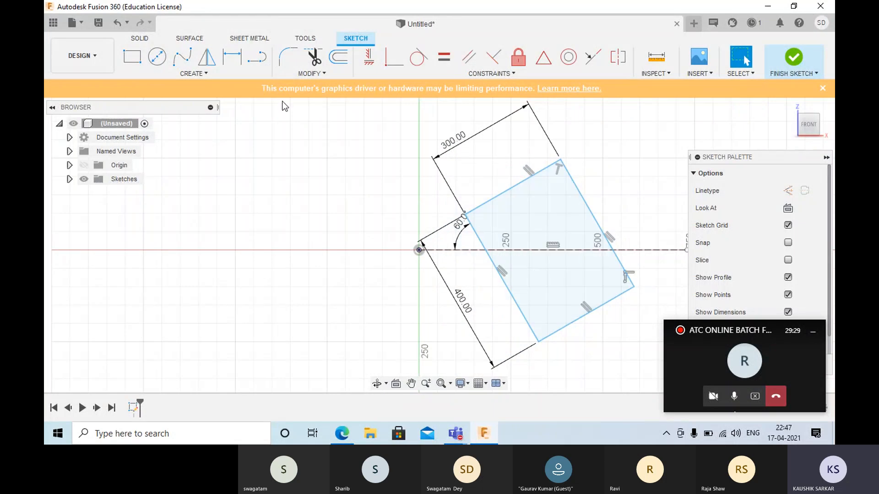
# - Dimension the vertical distance between the rectangle's leftmost corner and the origin at 100 mm, and end the Dimension command
pyautogui.click(231, 54)
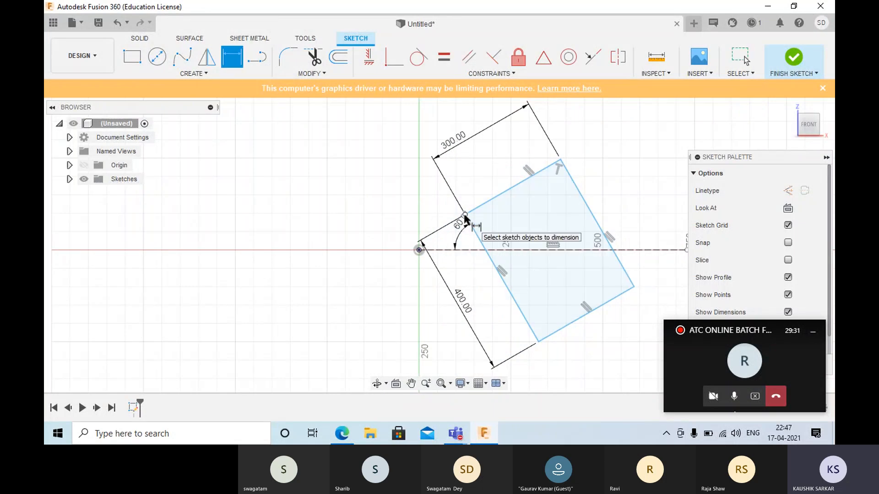
pyautogui.click(464, 215)
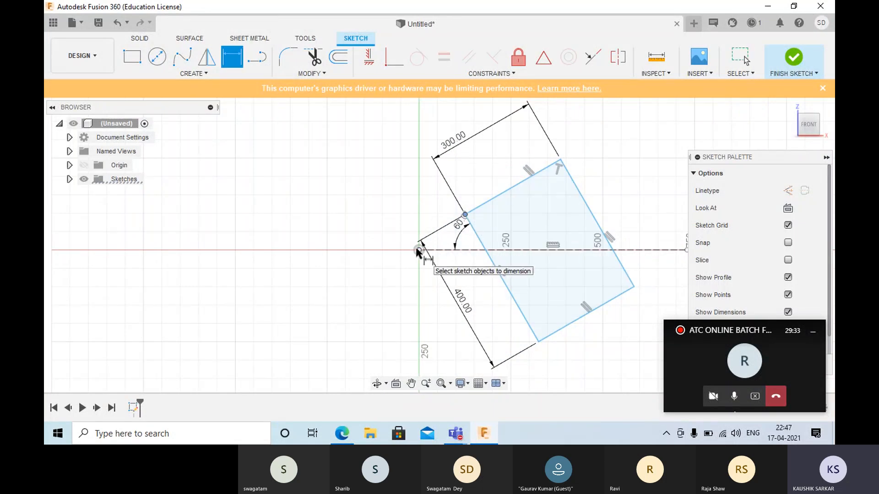
pyautogui.click(386, 243)
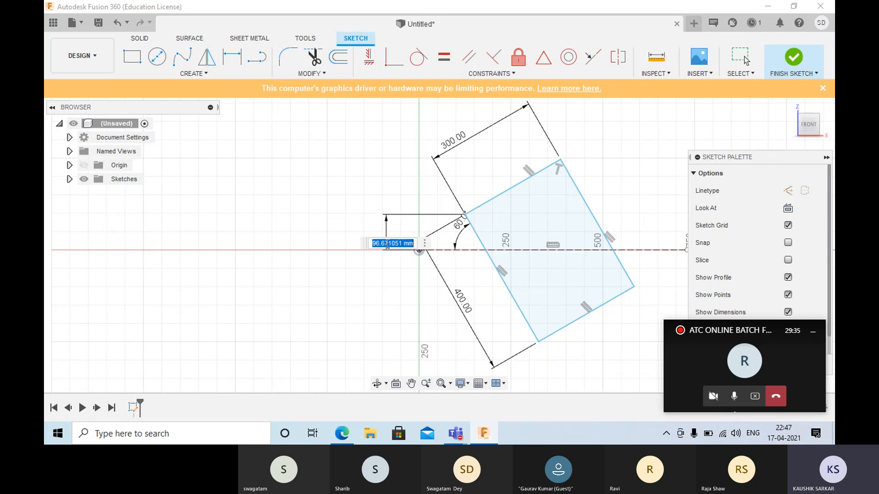
pyautogui.write('100')
pyautogui.press('Return')
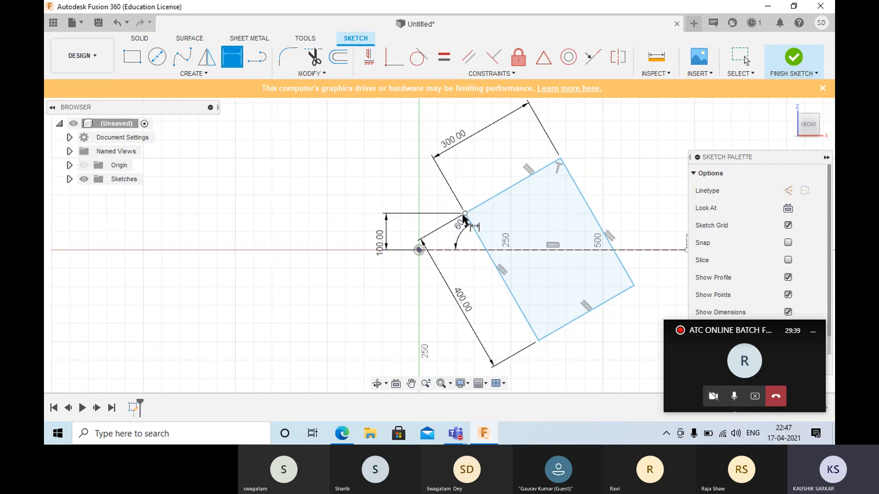
pyautogui.press('Escape')
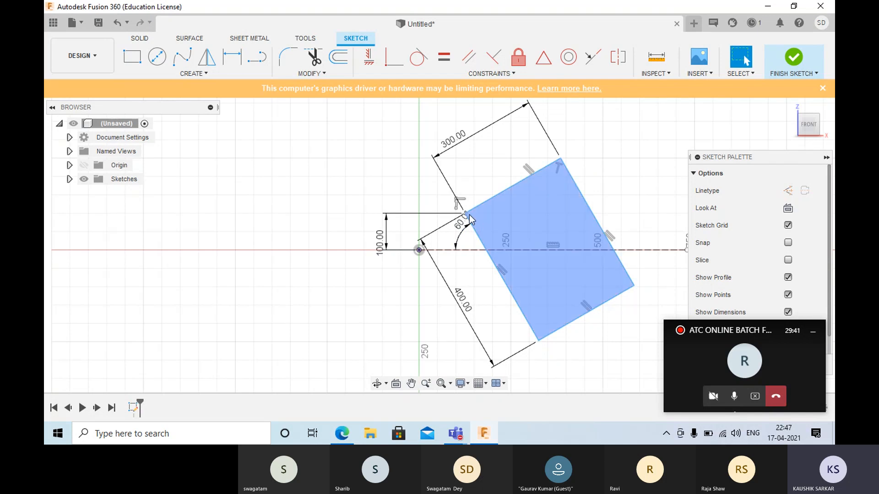
# - Move the rectangle slightly toward the vertical axis by its leftmost corner to test its remaining freedom
pyautogui.moveTo(465, 214)
pyautogui.mouseDown()
pyautogui.moveTo(477, 217)
pyautogui.moveTo(447, 216)
pyautogui.moveTo(431, 240)
pyautogui.moveTo(484, 216)
pyautogui.moveTo(460, 228)
pyautogui.mouseUp()
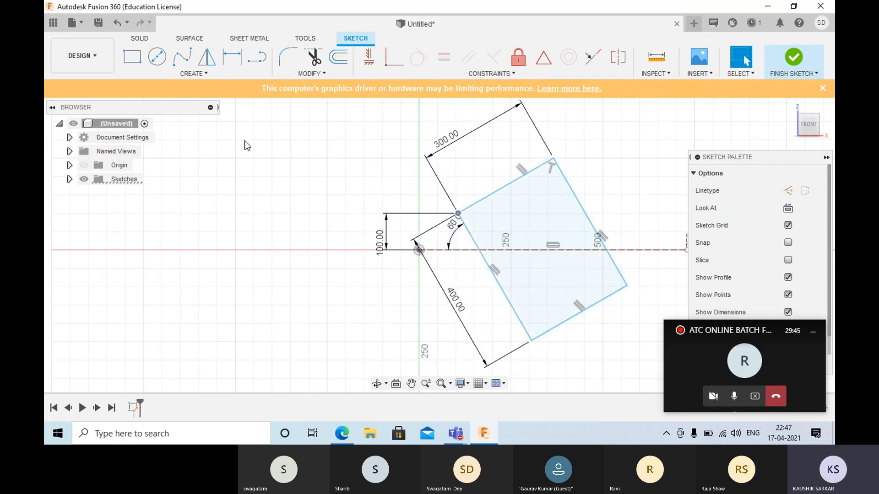
pyautogui.click(233, 57)
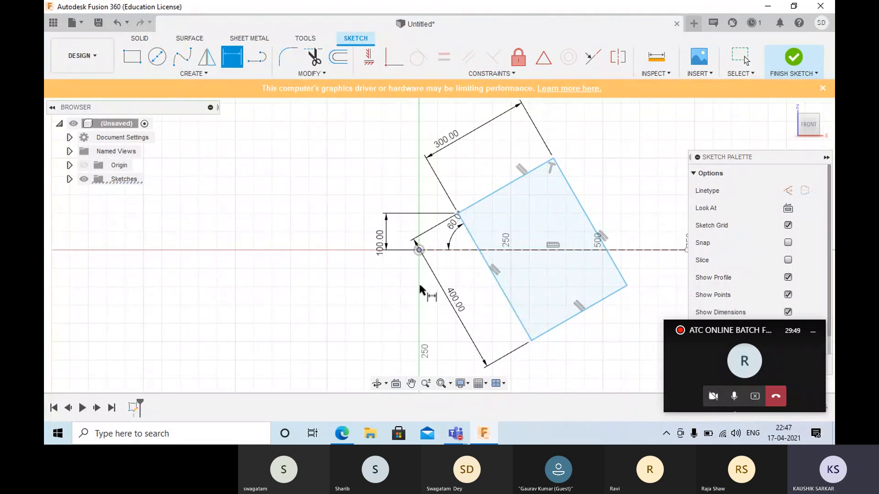
pyautogui.click(457, 214)
pyautogui.press('Escape')
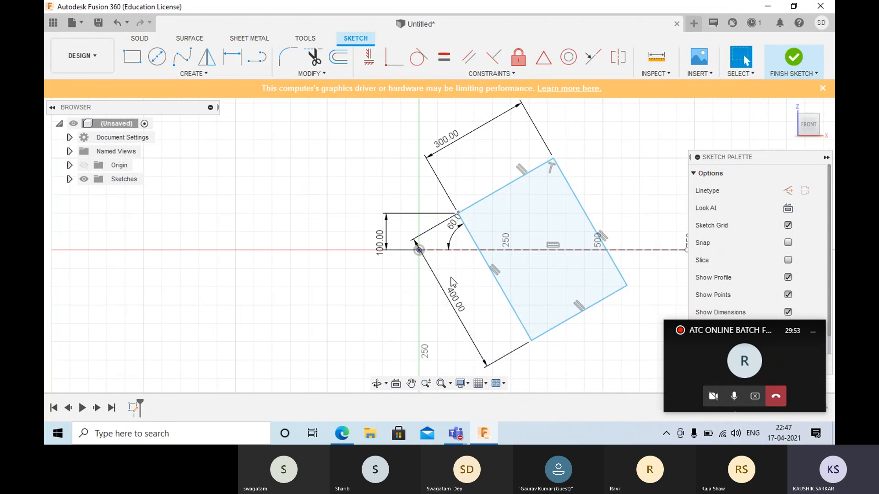
# - Dimension the horizontal distance between the rectangle's leftmost corner and the origin at 100 mm
pyautogui.click(233, 58)
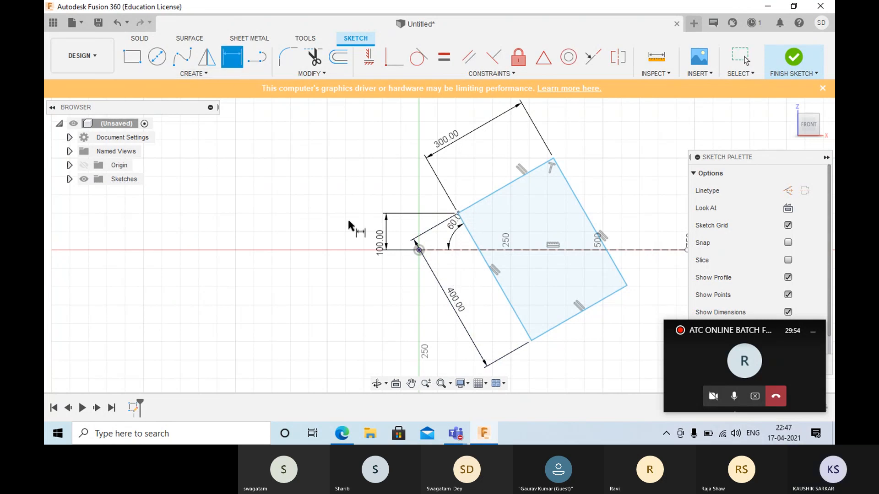
pyautogui.click(457, 213)
pyautogui.click(420, 250)
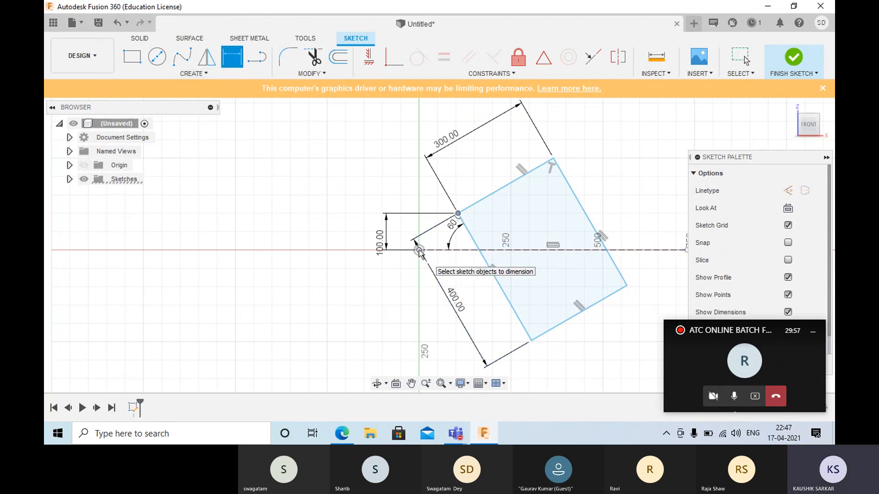
pyautogui.click(434, 288)
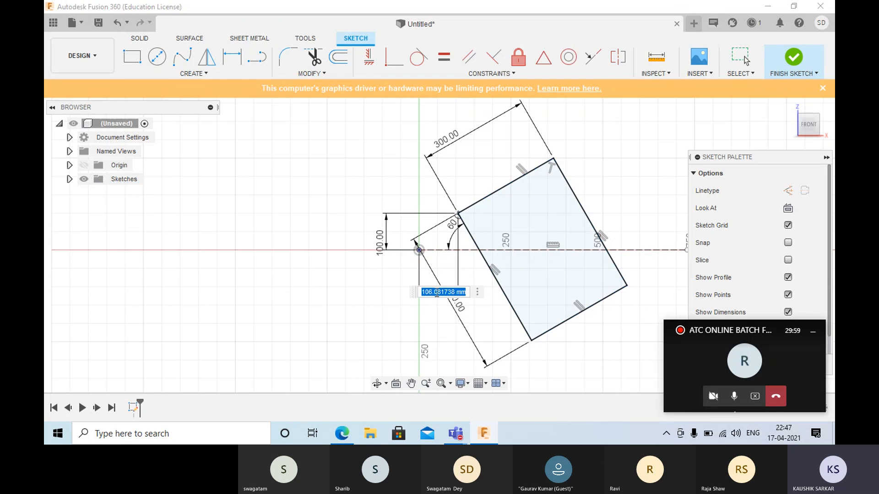
pyautogui.write('100')
pyautogui.press('Return')
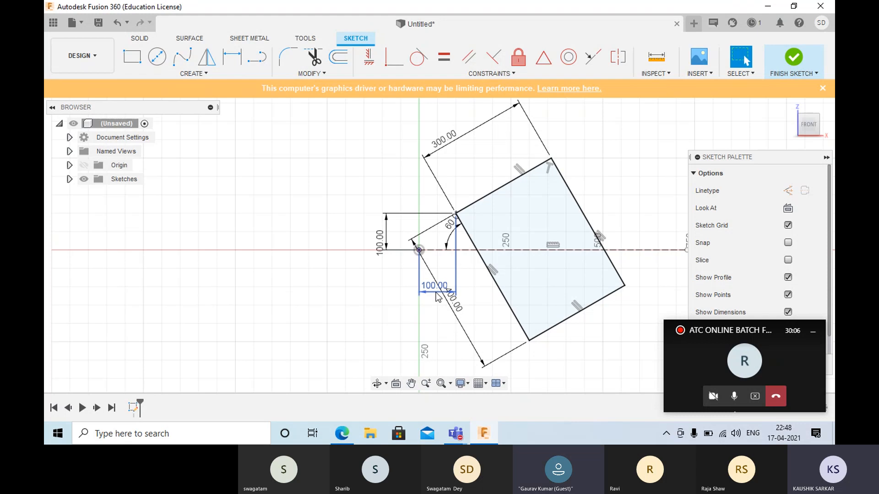
# - Delete the tilted rectangle together with its dimensions and the construction line
pyautogui.scroll(-4, 438, 298)
pyautogui.moveTo(376, 151)
pyautogui.mouseDown()
pyautogui.moveTo(386, 170)
pyautogui.moveTo(679, 370)
pyautogui.moveTo(638, 339)
pyautogui.mouseUp()
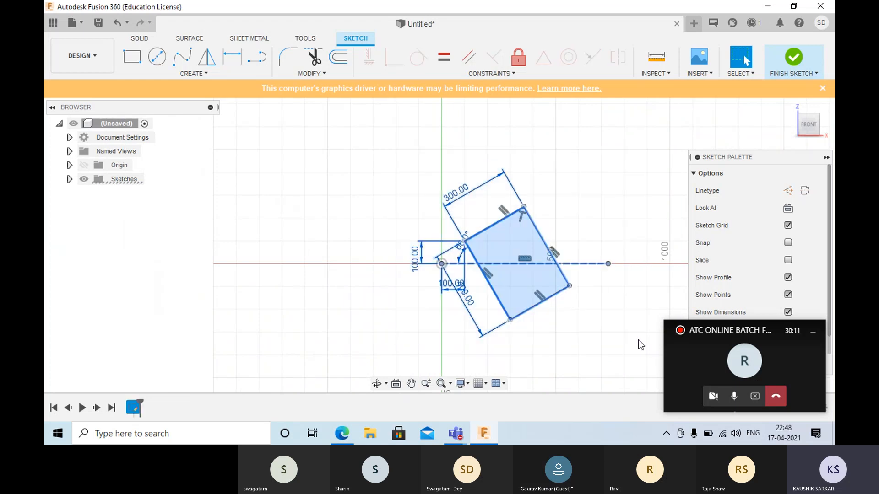
pyautogui.press('Delete')
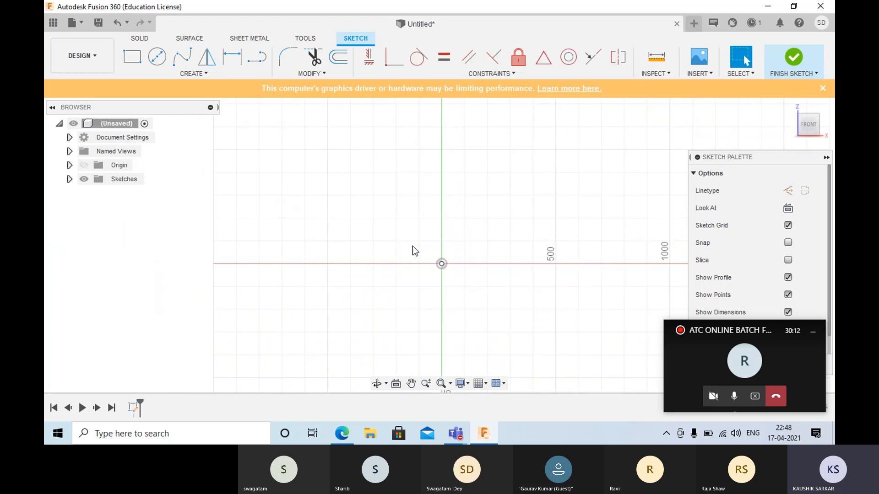
# - Sketch a Center Rectangle centred on the origin, 500 mm wide and 200 mm high
pyautogui.click(192, 74)
pyautogui.moveTo(189, 125)
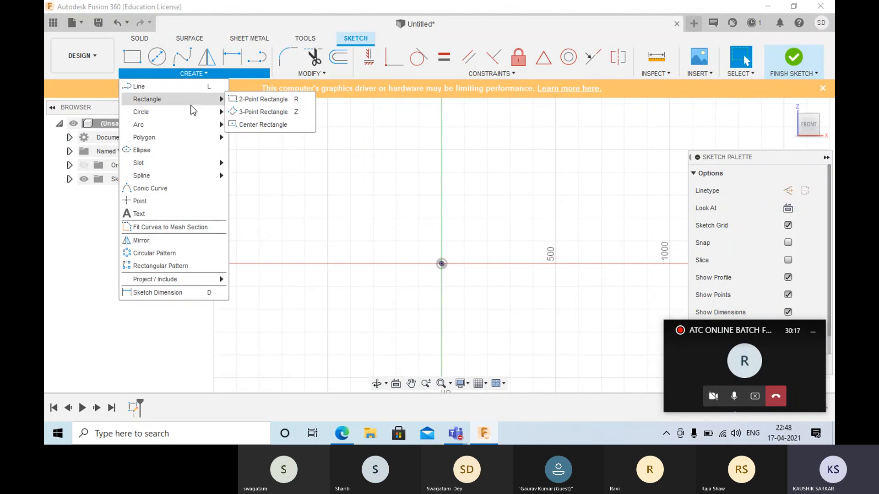
pyautogui.click(258, 98)
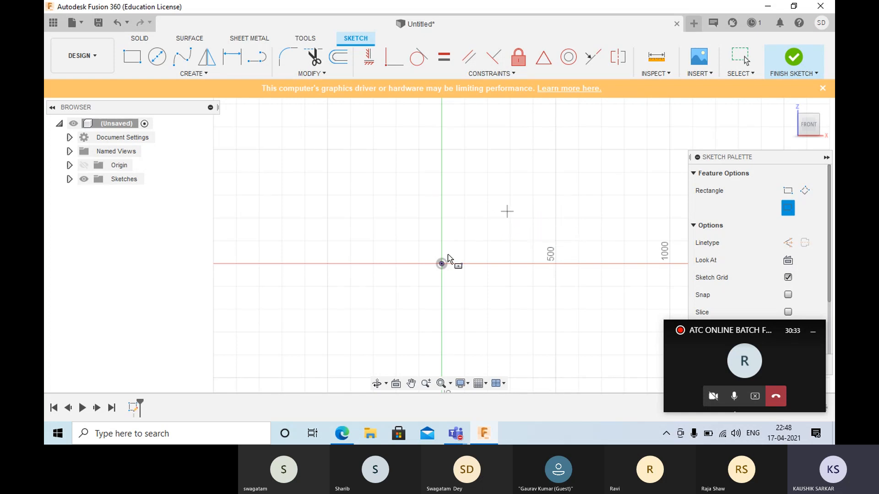
pyautogui.click(442, 264)
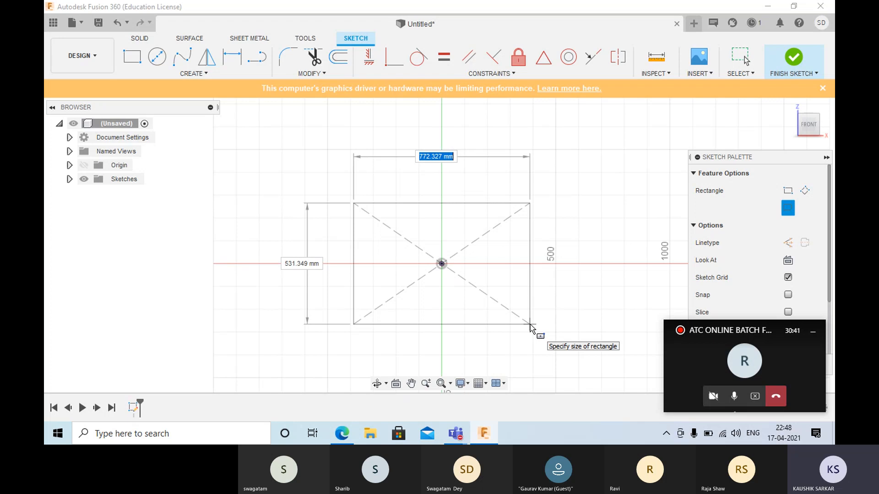
pyautogui.write('500')
pyautogui.press('Tab')
pyautogui.write('200')
pyautogui.press('Return')
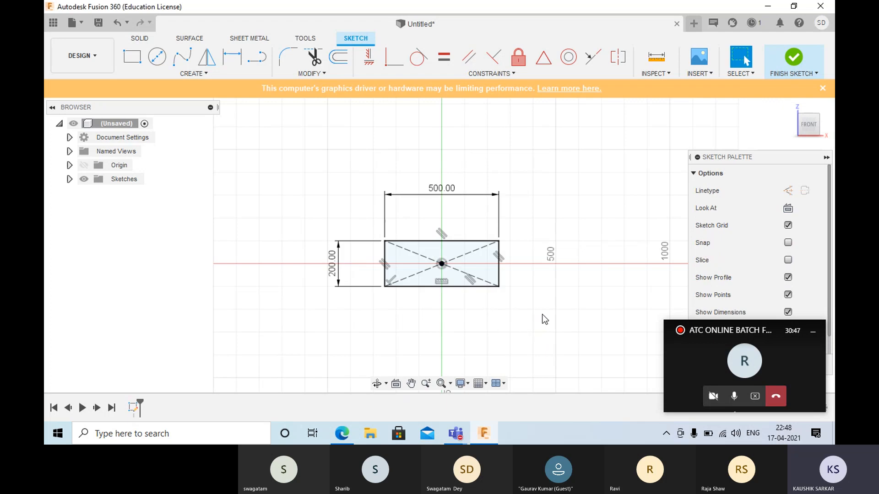
# - Set the origin-centred rectangle's width to 600 mm and its height to 100 mm
pyautogui.scroll(5, 466, 279)
pyautogui.moveTo(399, 239)
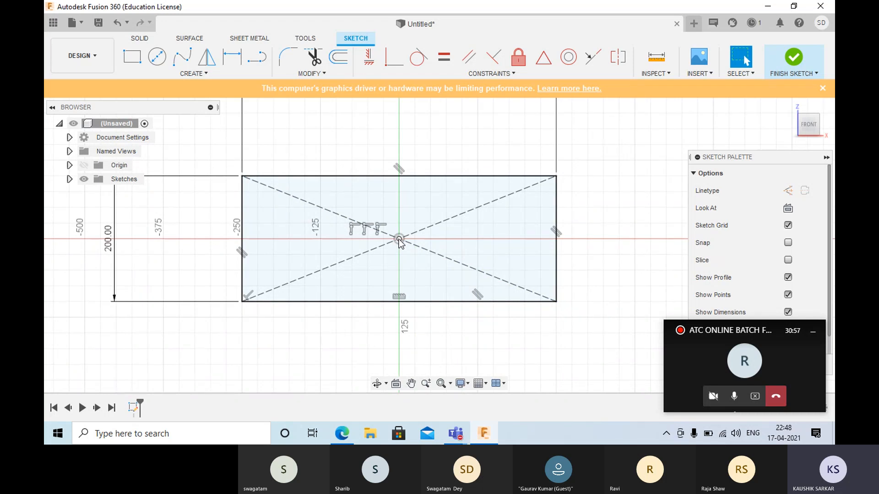
pyautogui.scroll(-3, 351, 221)
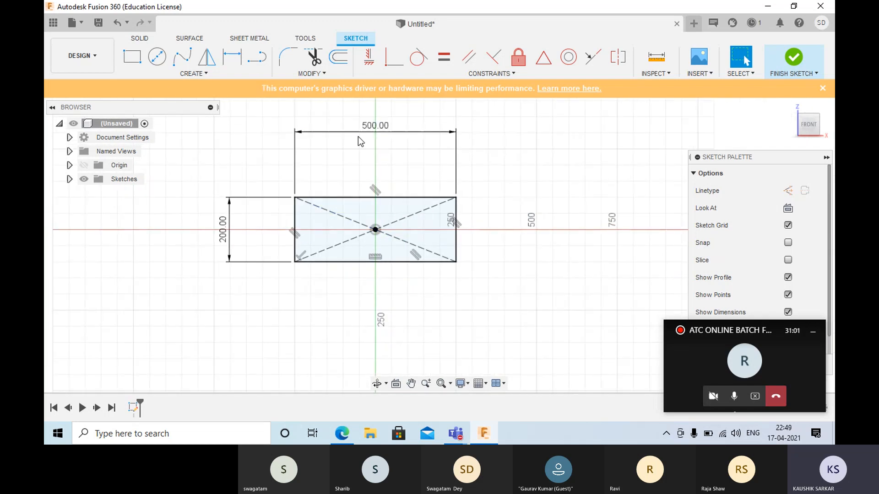
pyautogui.doubleClick(369, 130)
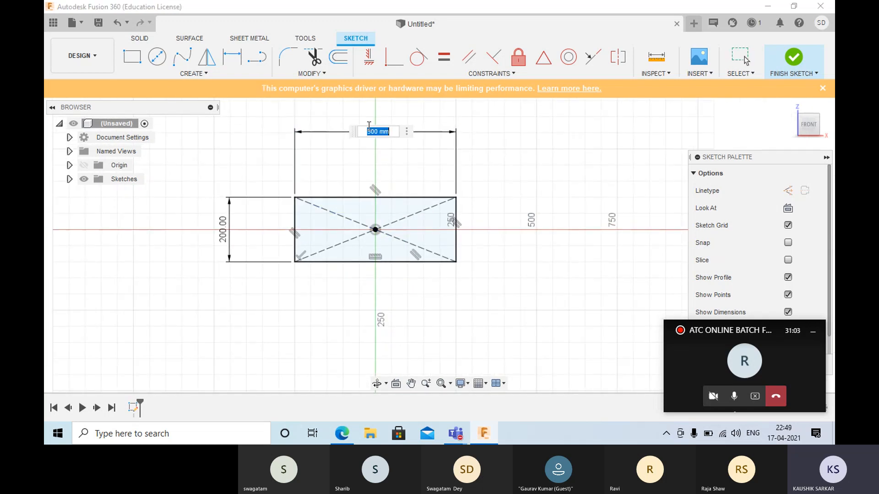
pyautogui.write('600')
pyautogui.press('Return')
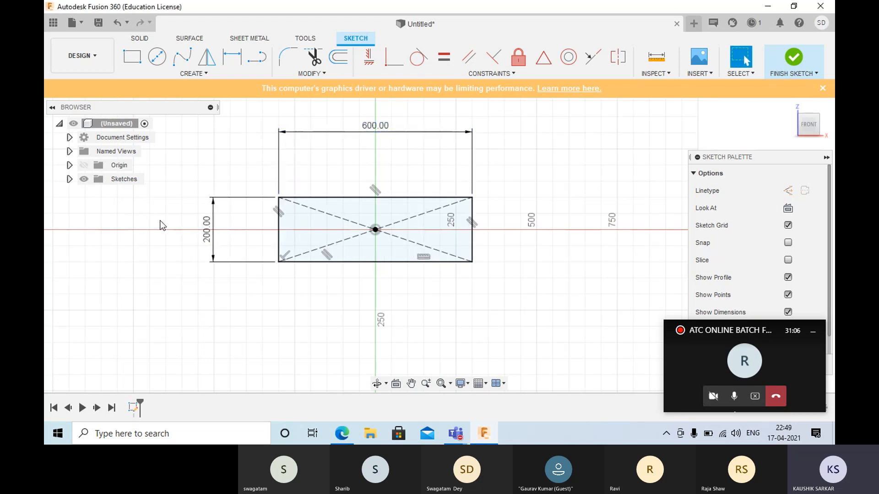
pyautogui.doubleClick(207, 230)
pyautogui.write('100')
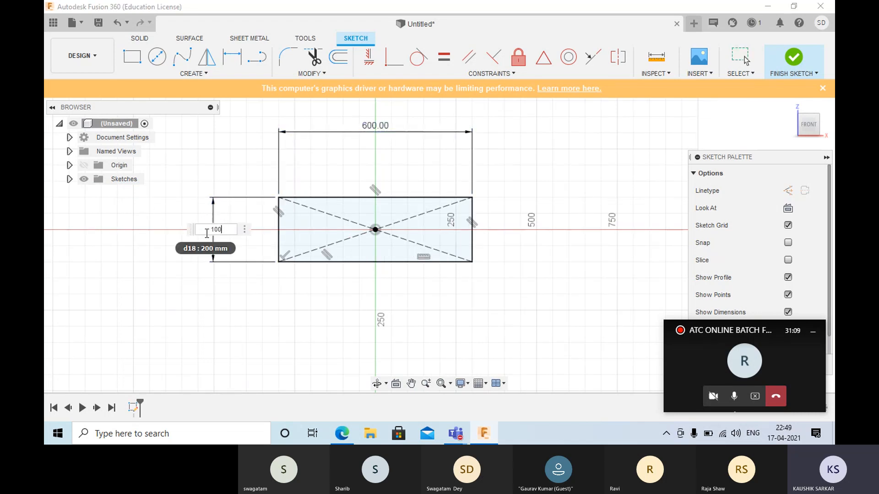
pyautogui.press('Return')
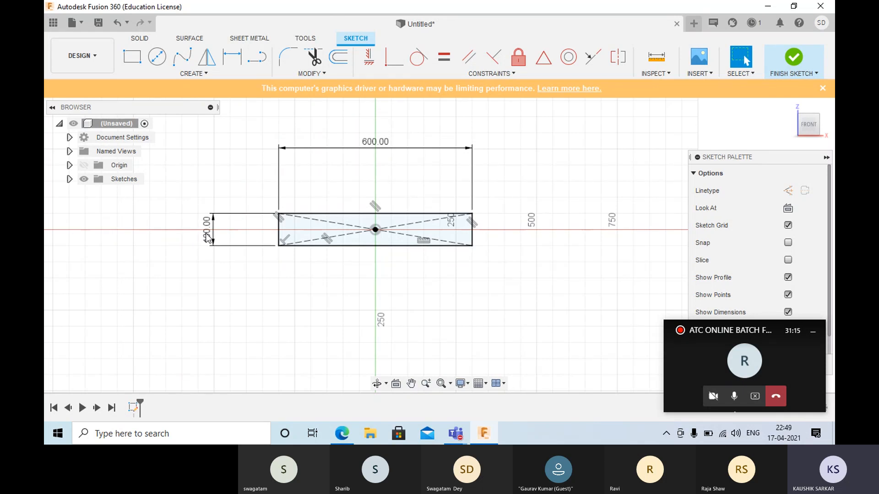
# - Finish the sketch, then reopen Sketch1 for editing to set the rectangle's width to 1000 mm
pyautogui.click(781, 60)
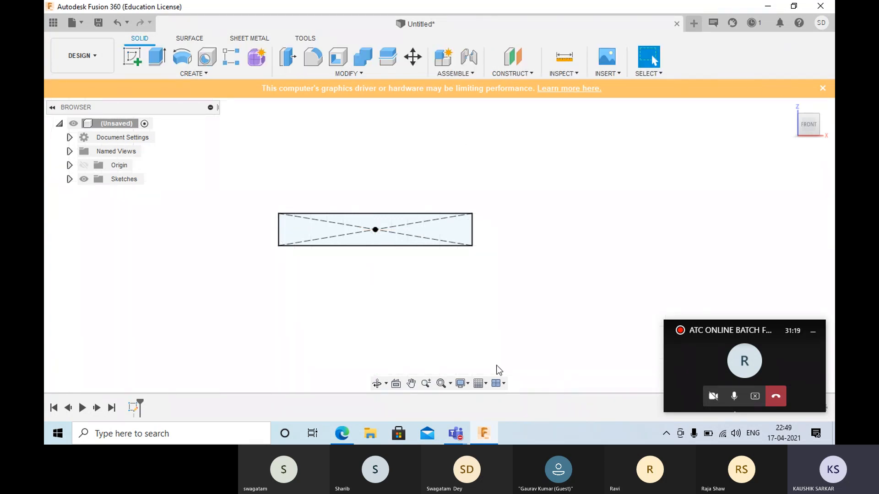
pyautogui.click(70, 179)
pyautogui.doubleClick(128, 192)
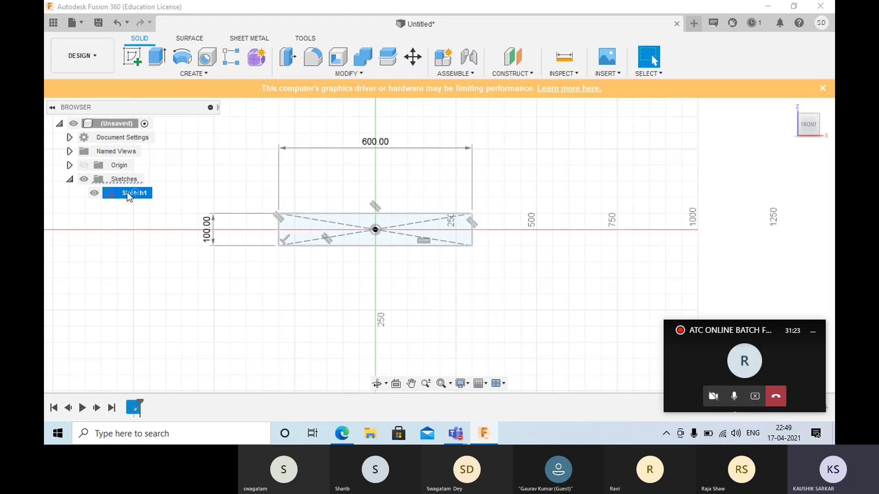
pyautogui.doubleClick(375, 140)
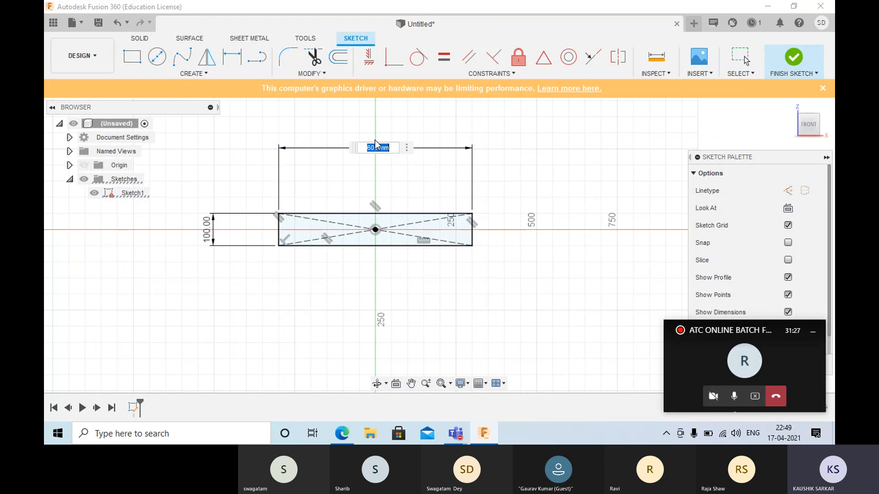
pyautogui.write('1000')
pyautogui.press('Return')
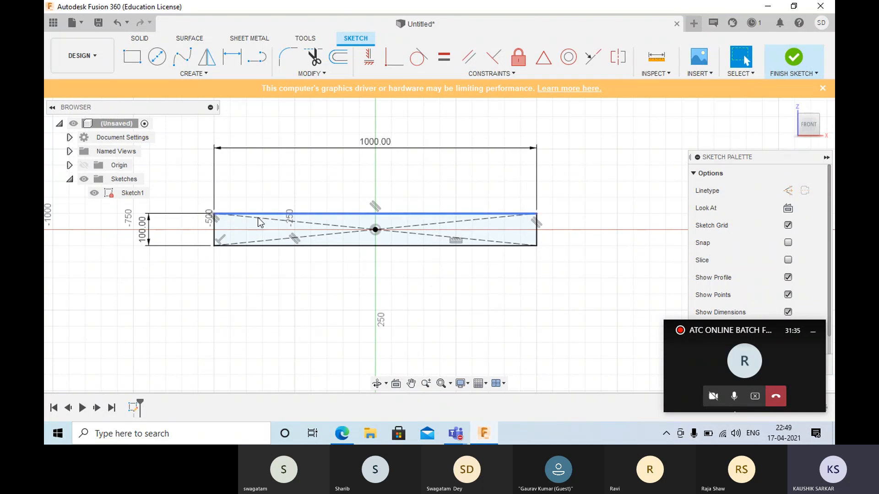
# - Delete the centred rectangle together with its diagonals and dimensions
pyautogui.scroll(-2, 212, 176)
pyautogui.scroll(-2, 210, 177)
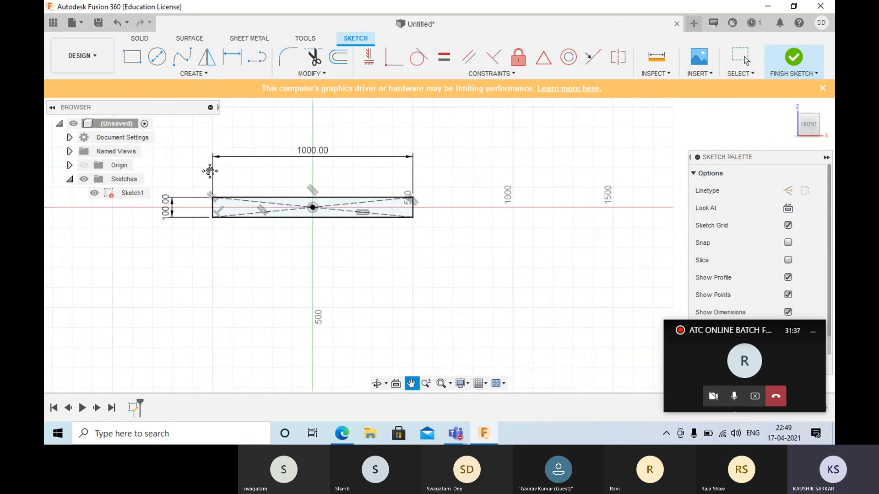
pyautogui.moveTo(210, 172); pyautogui.dragTo(277, 200, button='middle')
pyautogui.moveTo(188, 126); pyautogui.dragTo(526, 318)
pyautogui.press('Delete')
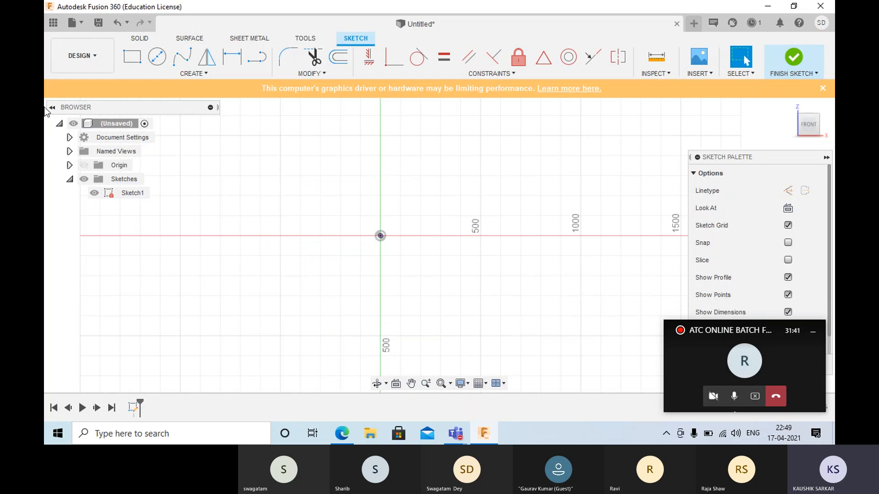
# - Sketch a Center Diameter Circle 100 mm in diameter, placed freely above and to the right of the origin
pyautogui.click(216, 75)
pyautogui.moveTo(191, 110)
pyautogui.click(191, 75)
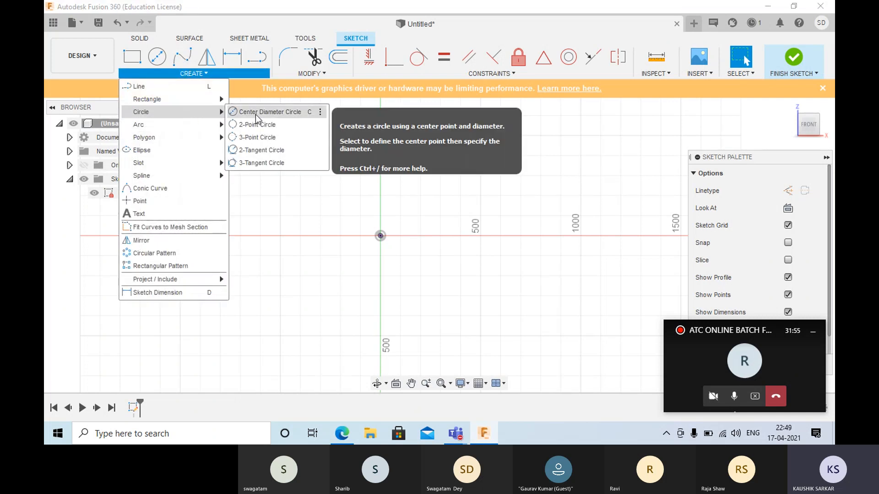
pyautogui.click(255, 115)
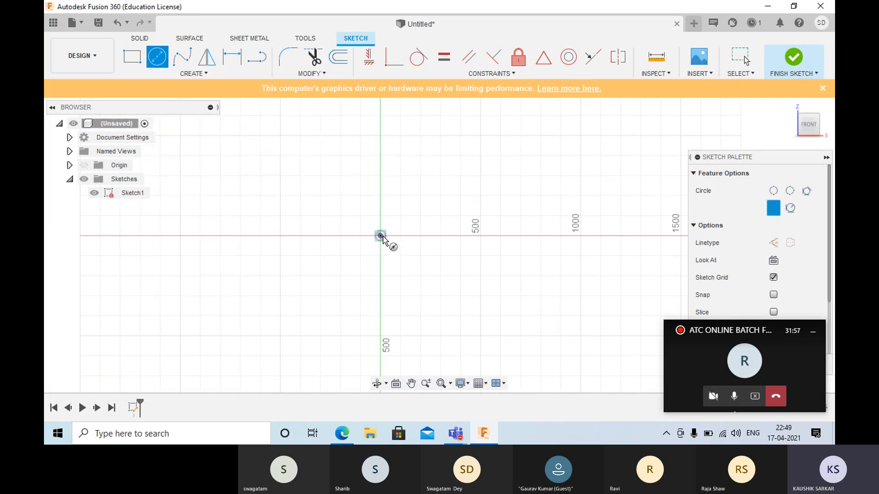
pyautogui.click(419, 197)
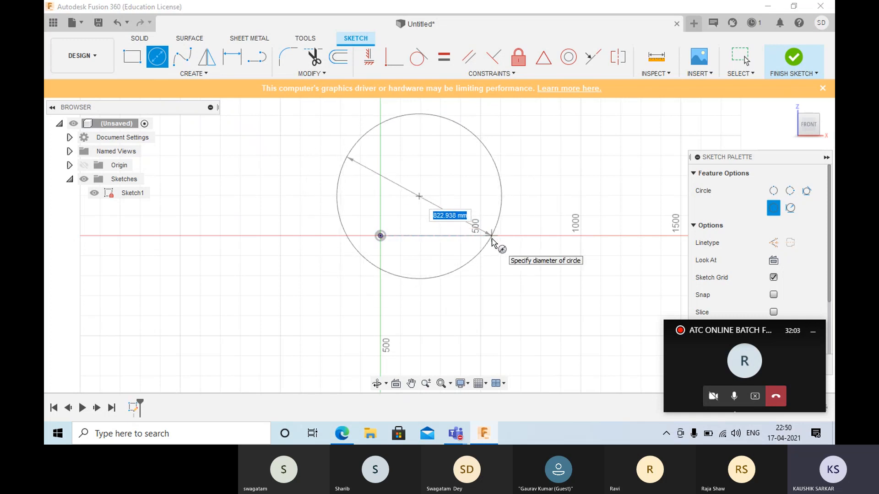
pyautogui.write('100')
pyautogui.press('Return')
pyautogui.press('Escape')
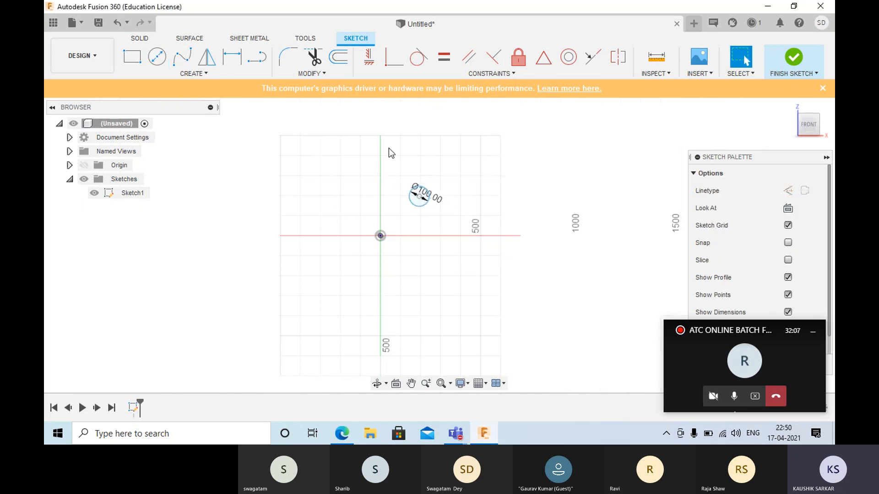
# - Dimension the horizontal distance between the circle's center and the origin at 200 mm
pyautogui.scroll(5, 431, 201)
pyautogui.scroll(2, 428, 209)
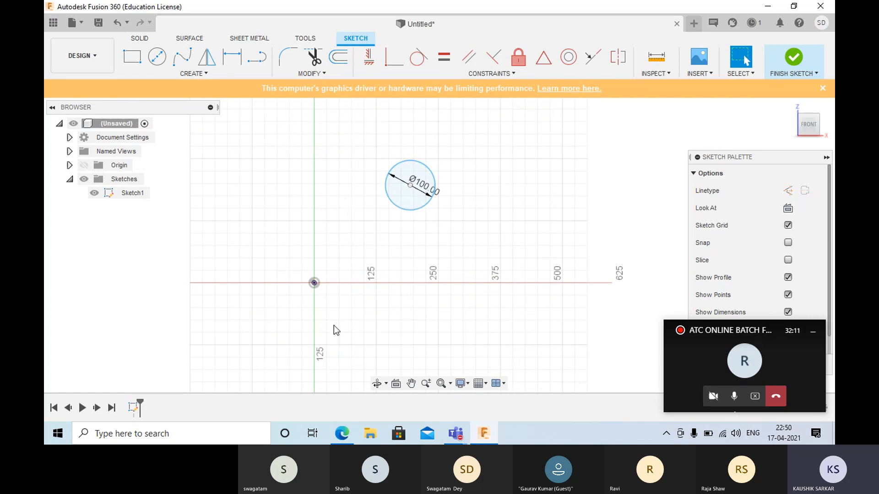
pyautogui.press('d')
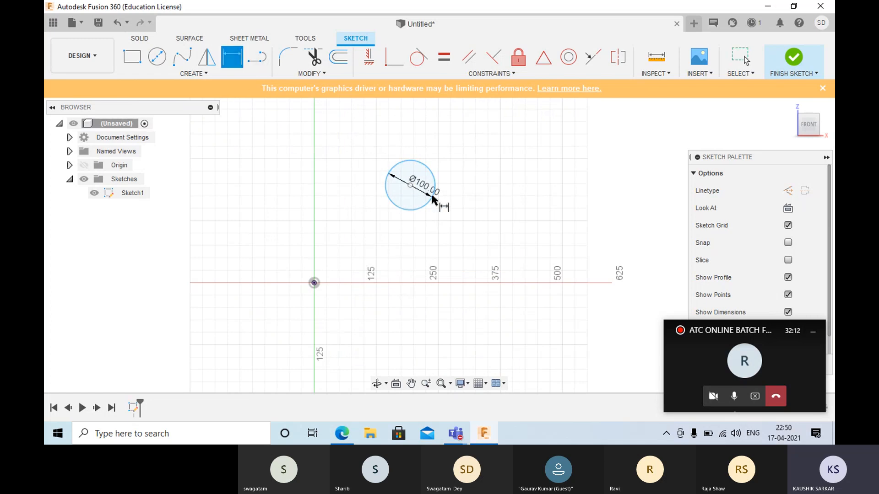
pyautogui.click(410, 185)
pyautogui.click(315, 282)
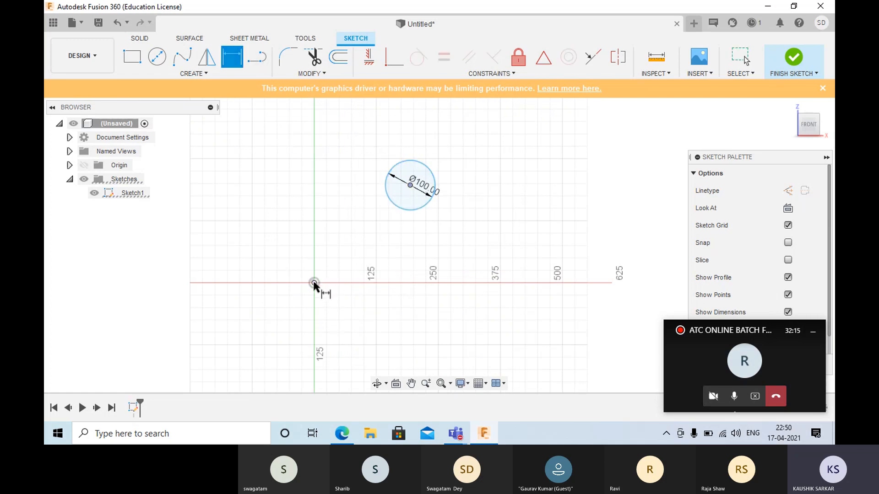
pyautogui.click(359, 330)
pyautogui.write('200')
pyautogui.press('Return')
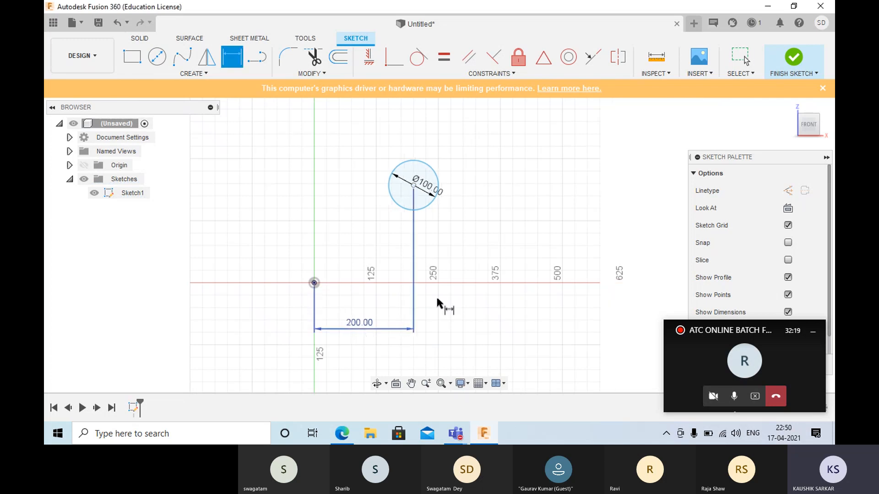
# - Dimension the vertical distance between the circle's center and the origin at 200 mm
pyautogui.click(414, 184)
pyautogui.click(315, 282)
pyautogui.click(265, 263)
pyautogui.write('200')
pyautogui.press('Return')
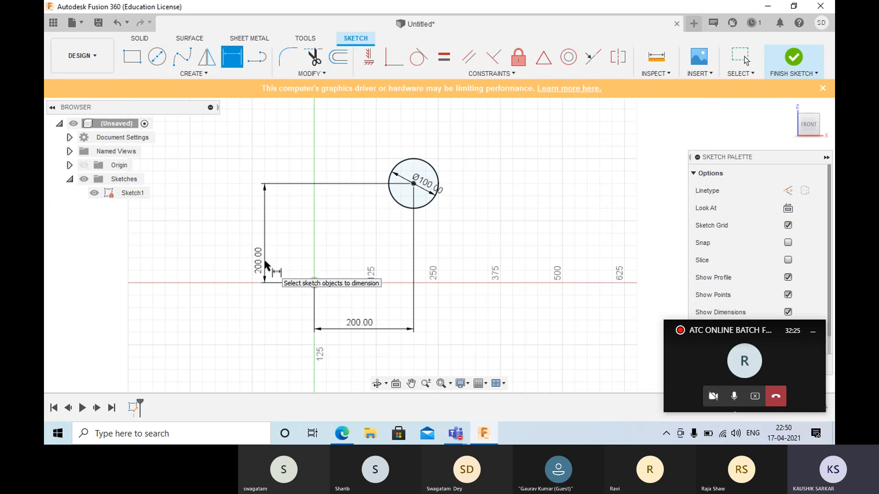
pyautogui.press('Escape')
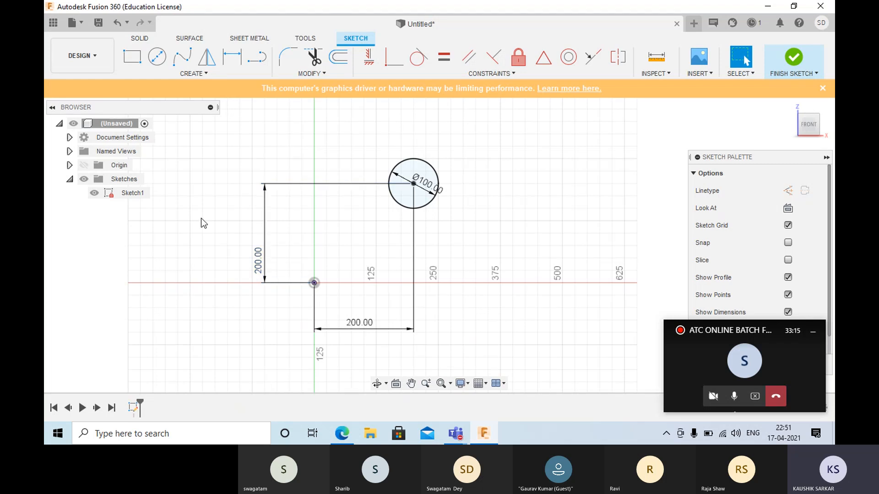
# - Delete the circle together with its diameter and location dimensions
pyautogui.moveTo(219, 140)
pyautogui.mouseDown()
pyautogui.moveTo(365, 316)
pyautogui.moveTo(495, 339)
pyautogui.mouseUp()
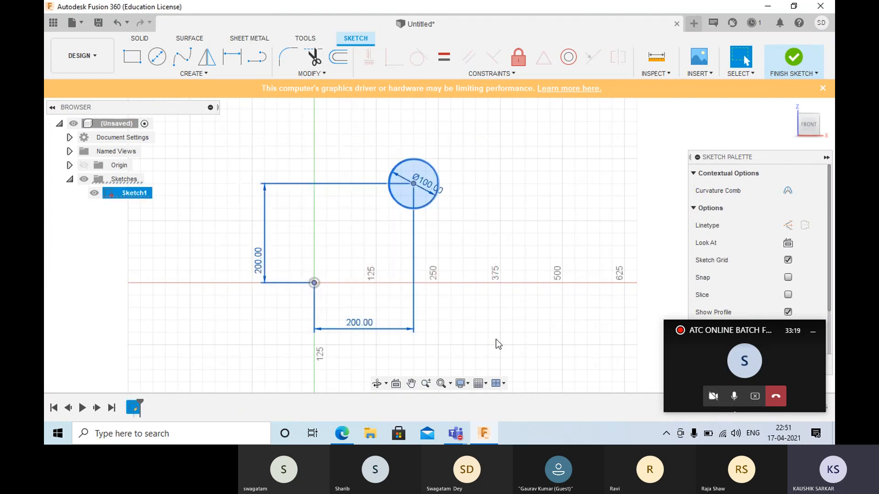
pyautogui.press('Delete')
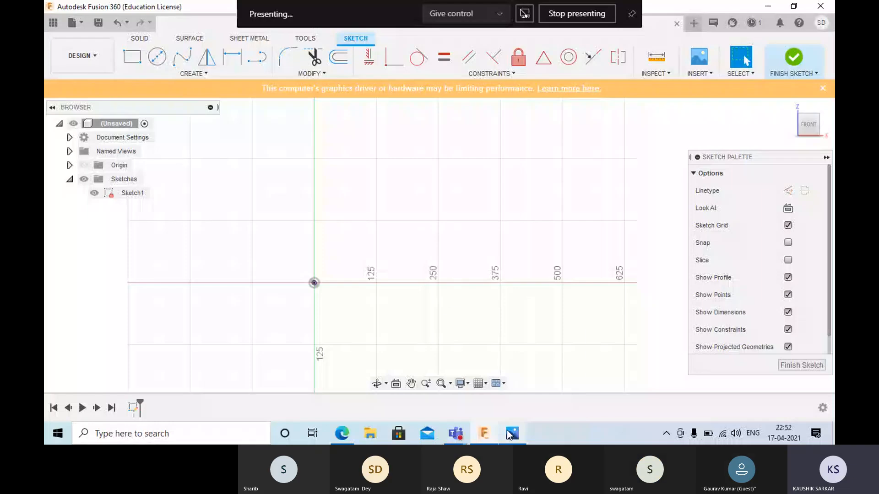
# - Switch to Photos and examine the lengths, angles and corner coordinates in the "Accurate Input" assignment drawing
pyautogui.moveTo(506, 430)
pyautogui.click(497, 352)
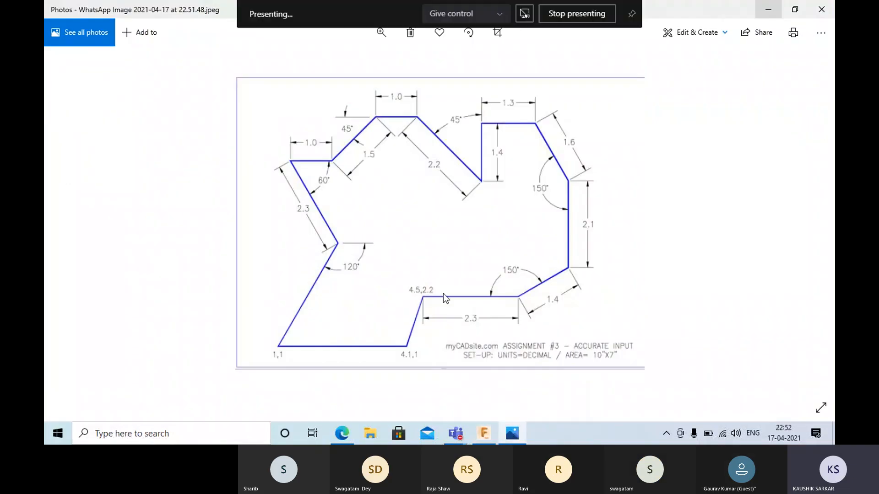
pyautogui.scroll(-1, 442, 250)
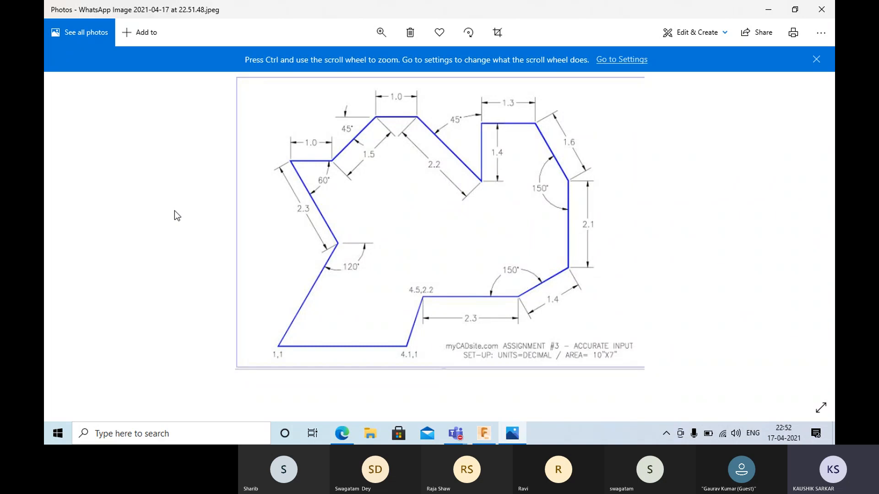
pyautogui.keyDown('ctrl'); pyautogui.scroll(3, 175, 210); pyautogui.keyUp('ctrl')
pyautogui.keyDown('ctrl'); pyautogui.scroll(-1, 167, 185); pyautogui.keyUp('ctrl')
pyautogui.keyDown('ctrl'); pyautogui.scroll(-1, 259, 211); pyautogui.keyUp('ctrl')
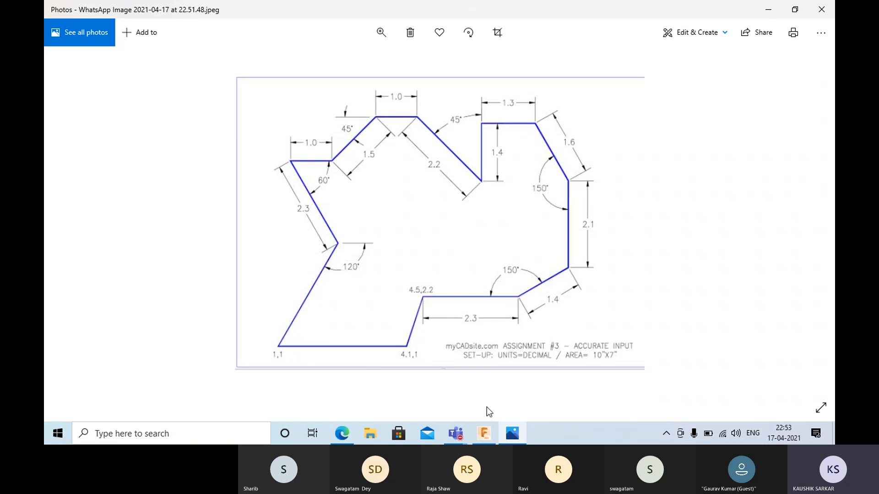
# - Switch back to Fusion 360 and sketch a horizontal line 3.1 mm long from the origin toward the right
pyautogui.click(484, 433)
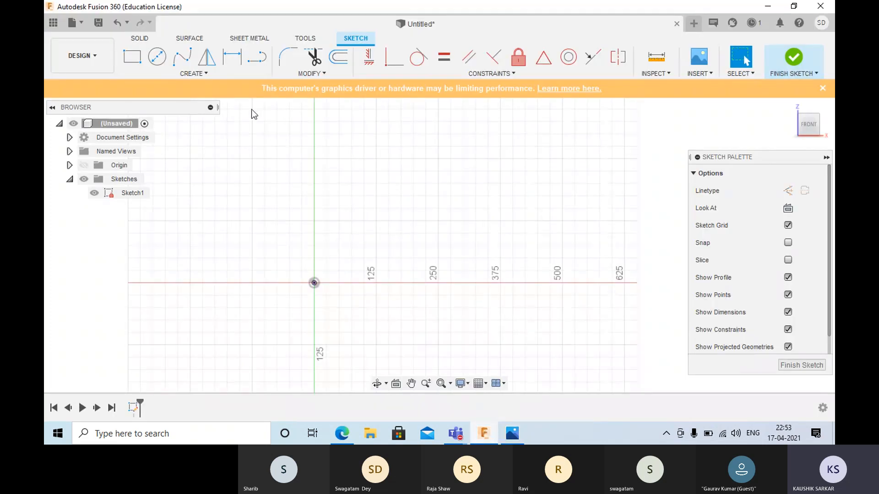
pyautogui.click(257, 57)
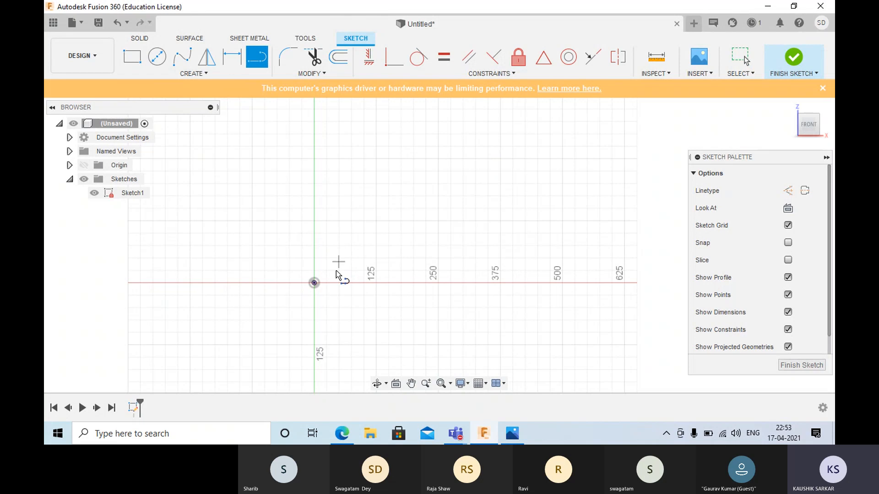
pyautogui.click(314, 282)
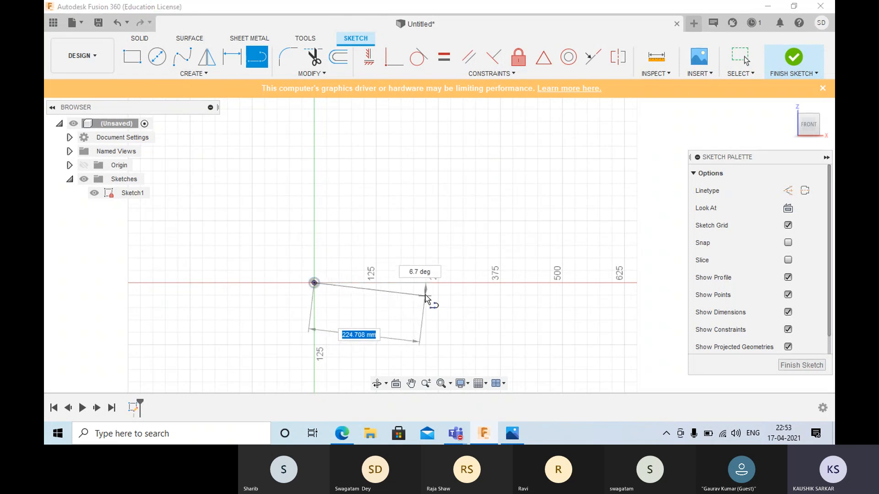
pyautogui.write('3.1')
pyautogui.press('Tab')
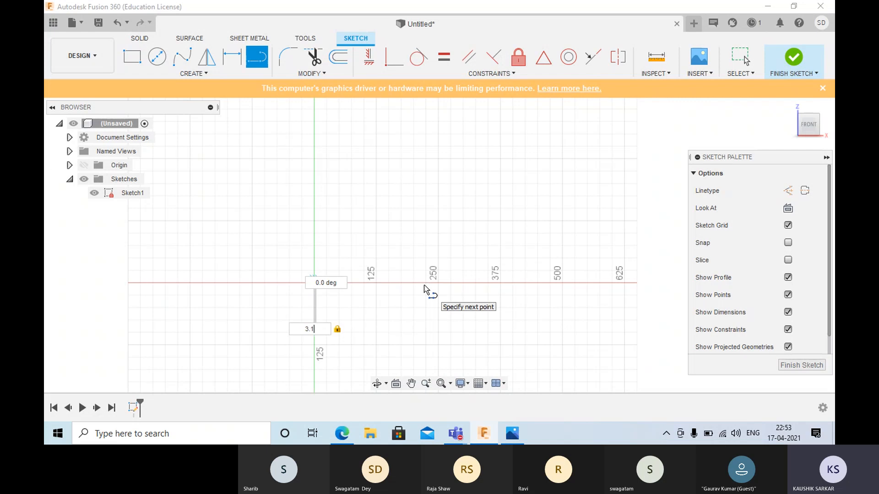
pyautogui.press('Return')
pyautogui.press('Escape')
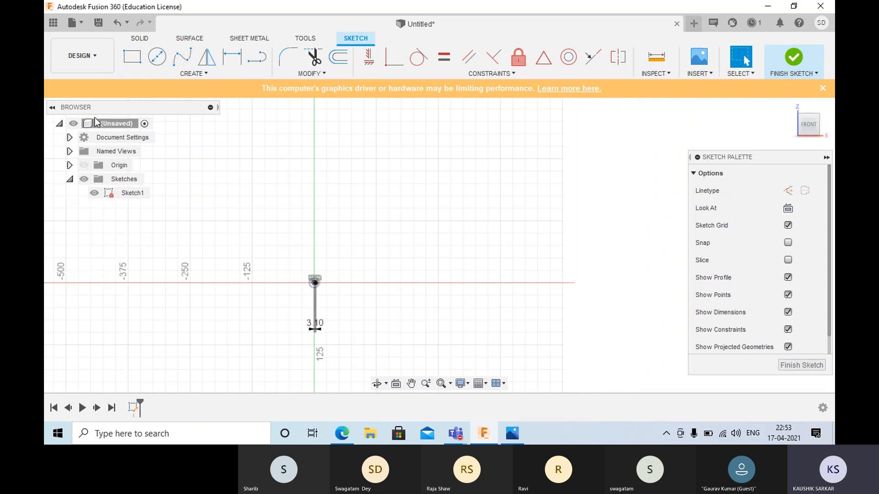
# - Inspect the short line at the origin, then return to Photos to read the assignment drawing's next corner coordinates
pyautogui.scroll(5, 358, 235)
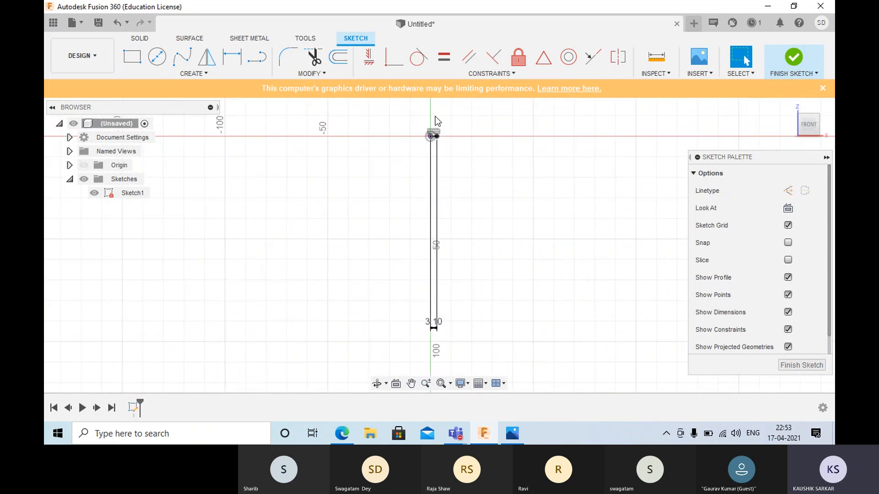
pyautogui.scroll(3, 441, 138)
pyautogui.scroll(6, 432, 136)
pyautogui.moveTo(429, 139); pyautogui.dragTo(423, 206, button='middle')
pyautogui.scroll(-2, 425, 198)
pyautogui.scroll(3, 425, 198)
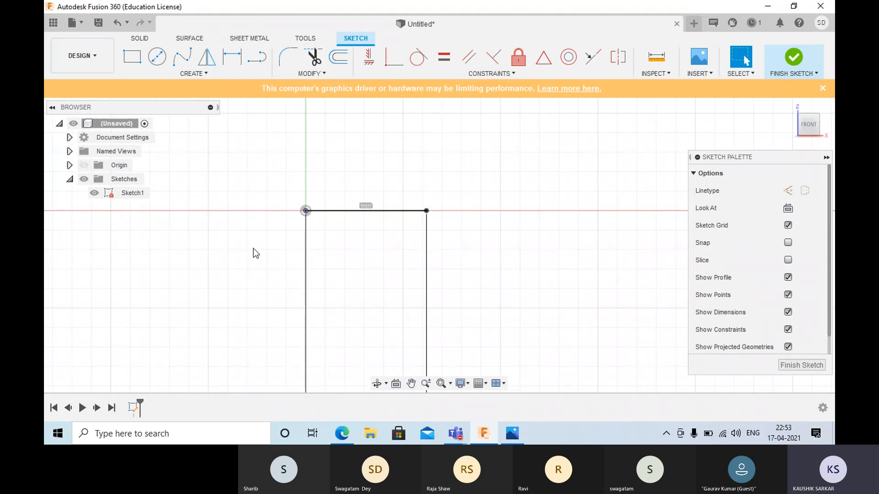
pyautogui.hotkey('alt', 'Tab')
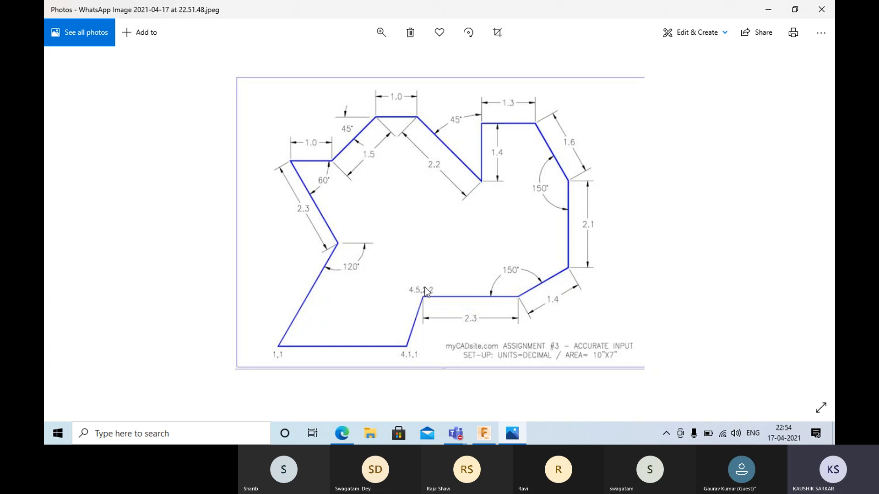
# - Switch back to Fusion 360 and sketch a line about 2 mm long slanting up and right from the horizontal line's free end
pyautogui.hotkey('alt', 'Tab')
pyautogui.click(256, 57)
pyautogui.click(426, 210)
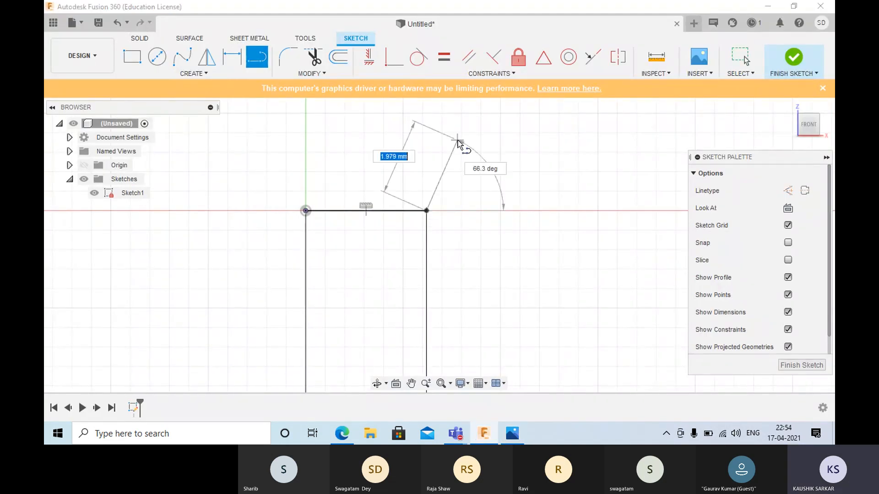
pyautogui.click(458, 143)
pyautogui.rightClick(481, 151)
pyautogui.press('Escape')
# - Dimension the horizontal distance between the slanted line's endpoints as 0.4 mm
pyautogui.press('d')
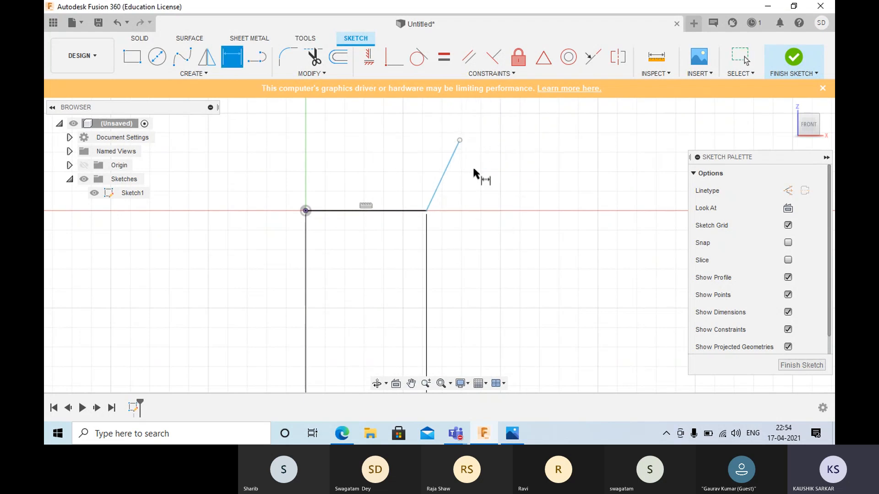
pyautogui.click(460, 141)
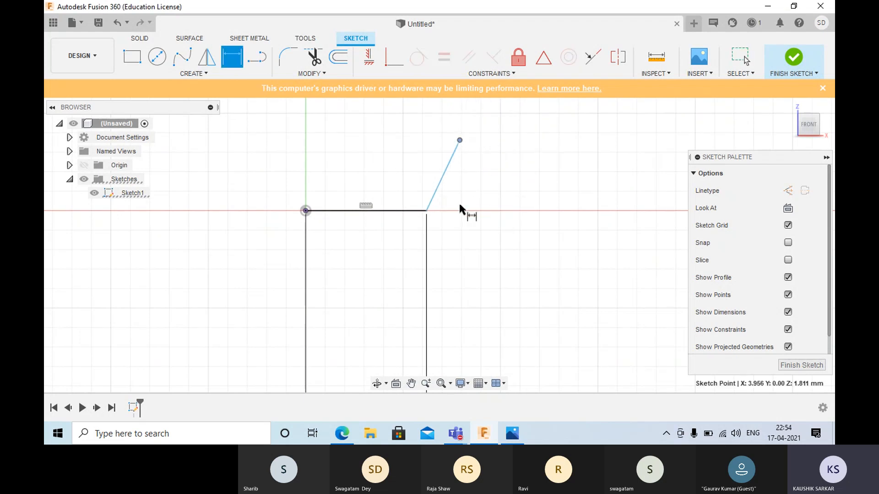
pyautogui.click(427, 211)
pyautogui.click(432, 259)
pyautogui.write('0.4')
pyautogui.press('Return')
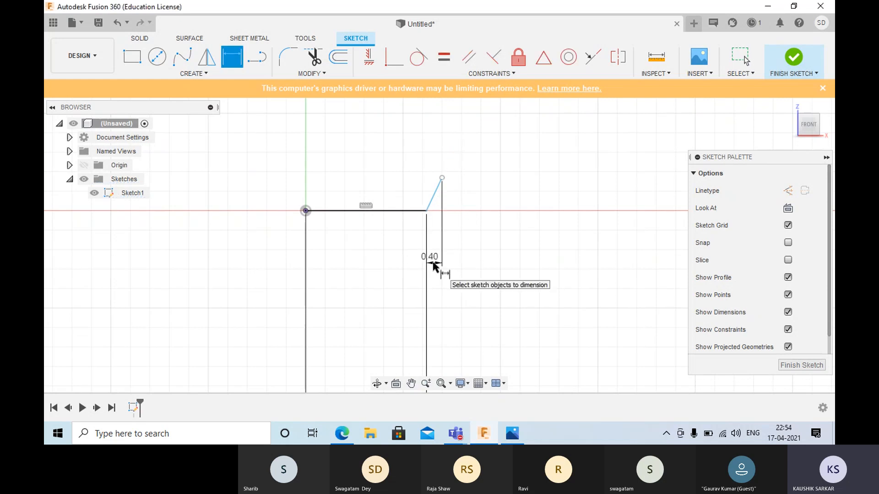
# - Dimension the vertical distance between the slanted line's endpoints as 1.2 mm
pyautogui.click(426, 211)
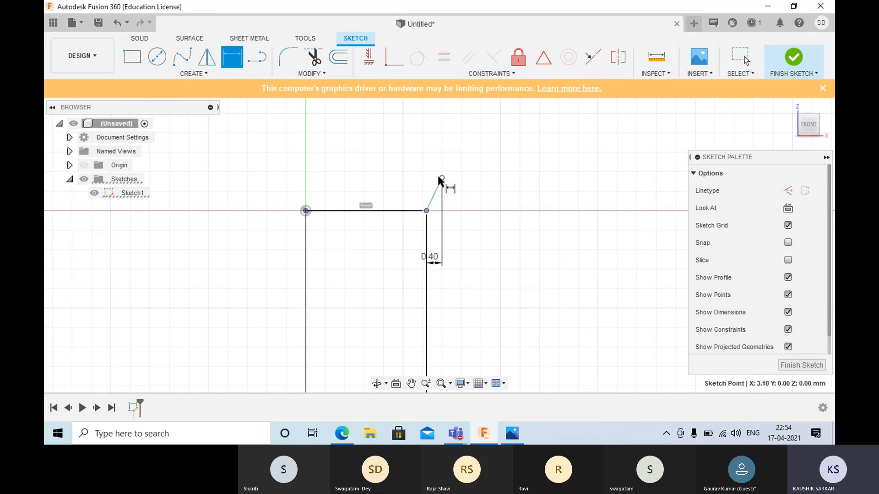
pyautogui.click(441, 178)
pyautogui.click(498, 193)
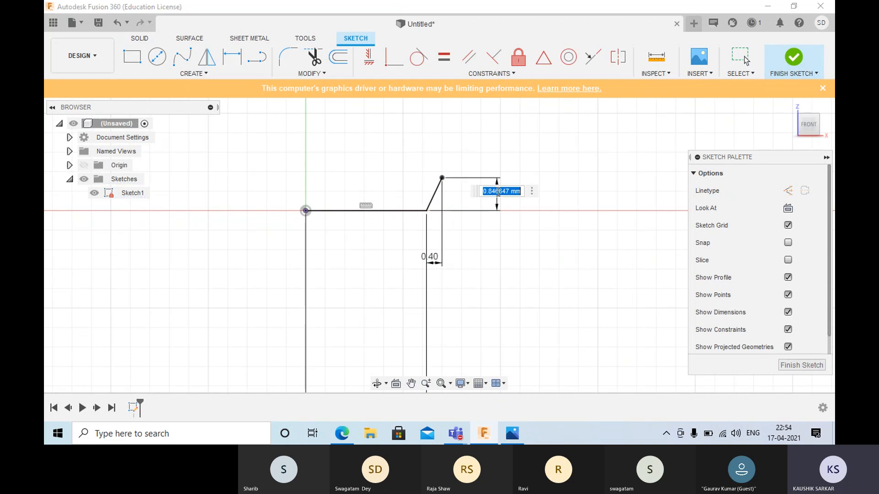
pyautogui.write('1.2')
pyautogui.press('Return')
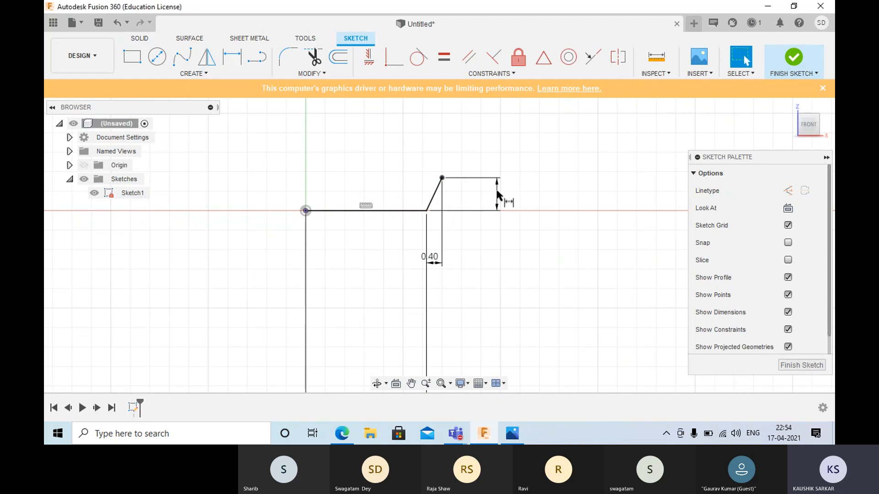
pyautogui.press('Escape')
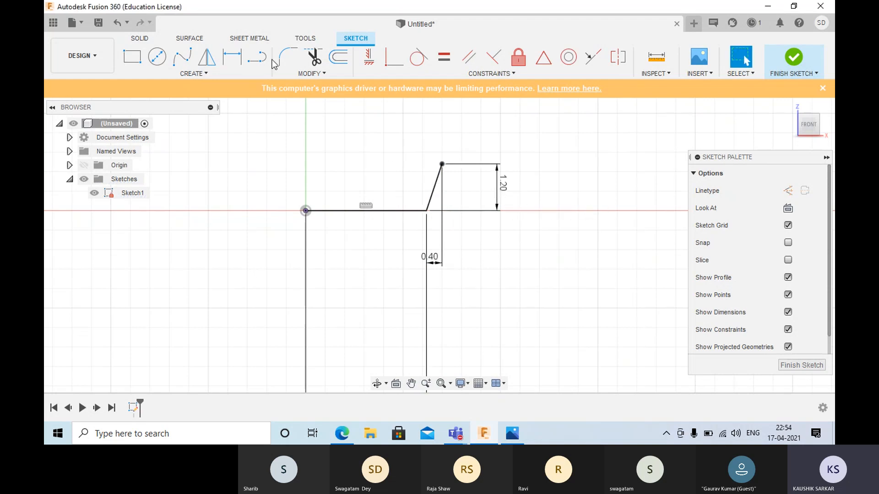
# - Sketch a horizontal line to the right from the slanted line's upper end, consulting the assignment drawing in Photos
pyautogui.click(257, 57)
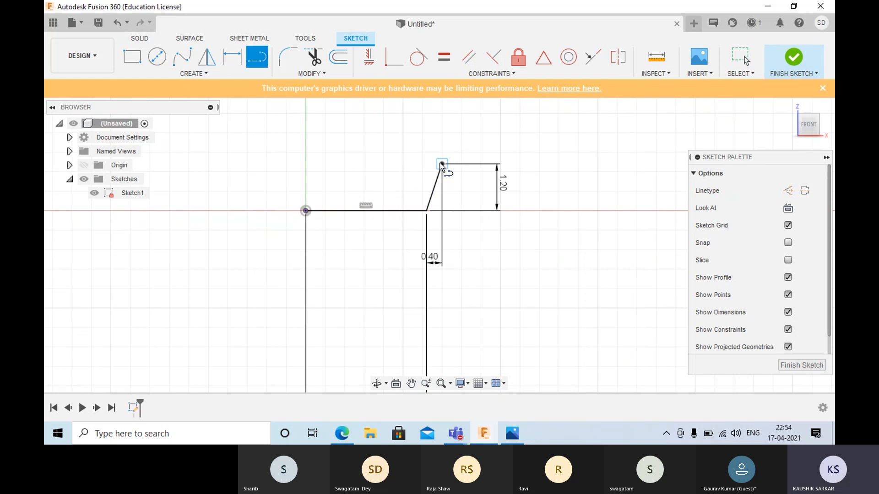
pyautogui.click(442, 165)
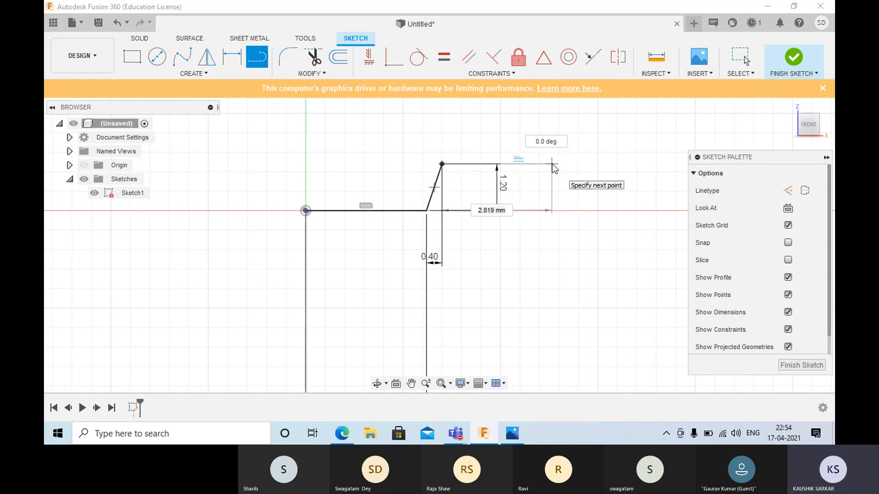
pyautogui.hotkey('alt', 'Tab')
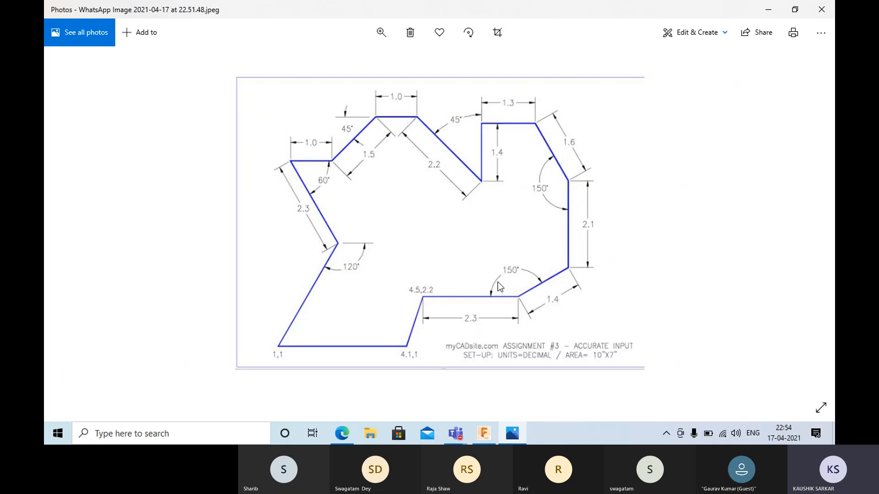
pyautogui.hotkey('alt', 'Tab')
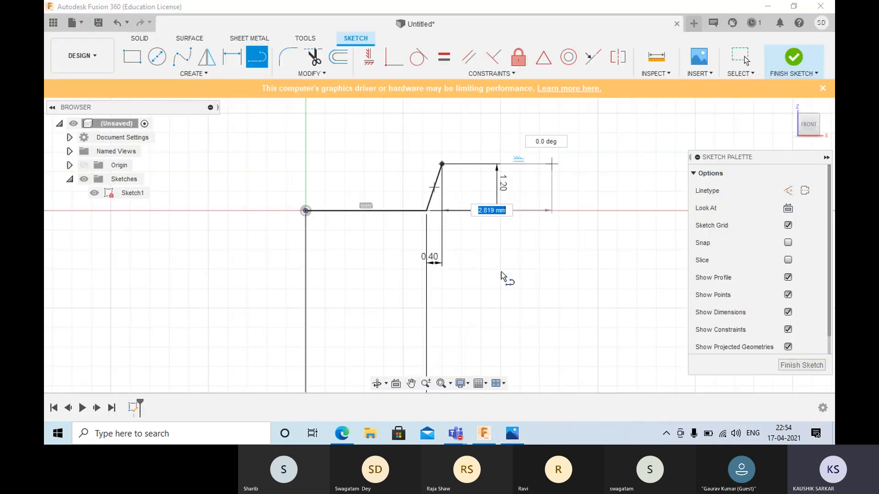
pyautogui.click(529, 164)
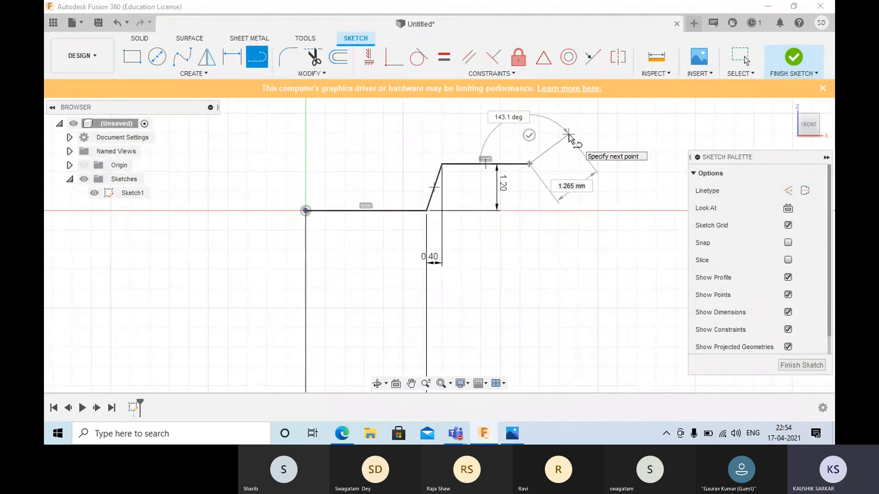
# - Continue the outline with a segment slanting up to the right and a vertical segment upward, following the assignment drawing
pyautogui.hotkey('alt', 'Tab')
pyautogui.hotkey('alt', 'Tab')
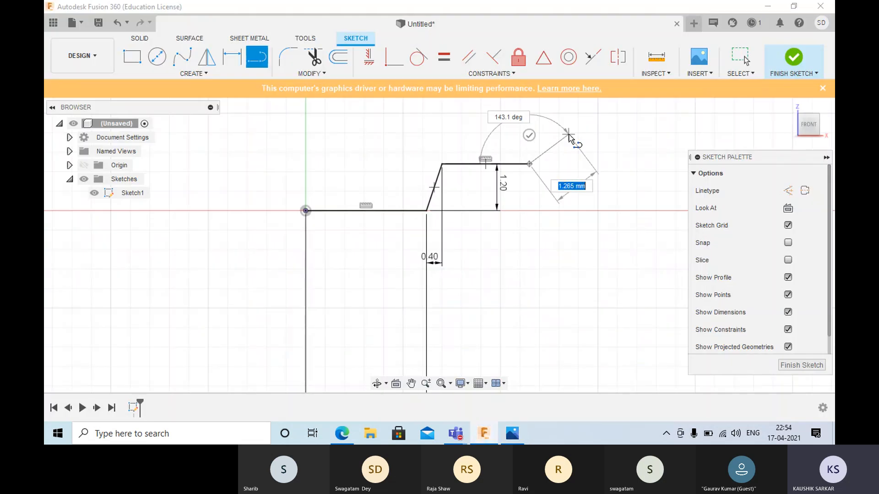
pyautogui.scroll(2, 575, 132)
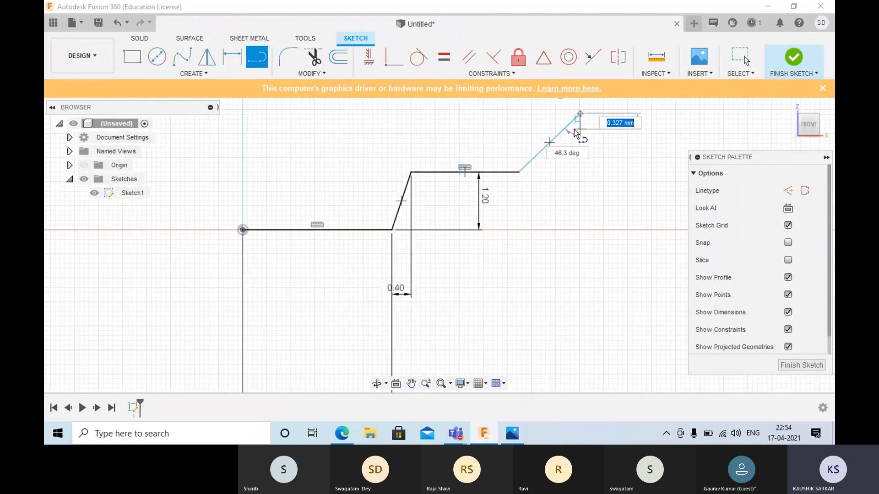
pyautogui.moveTo(574, 131); pyautogui.dragTo(572, 247, button='middle')
pyautogui.click(575, 138)
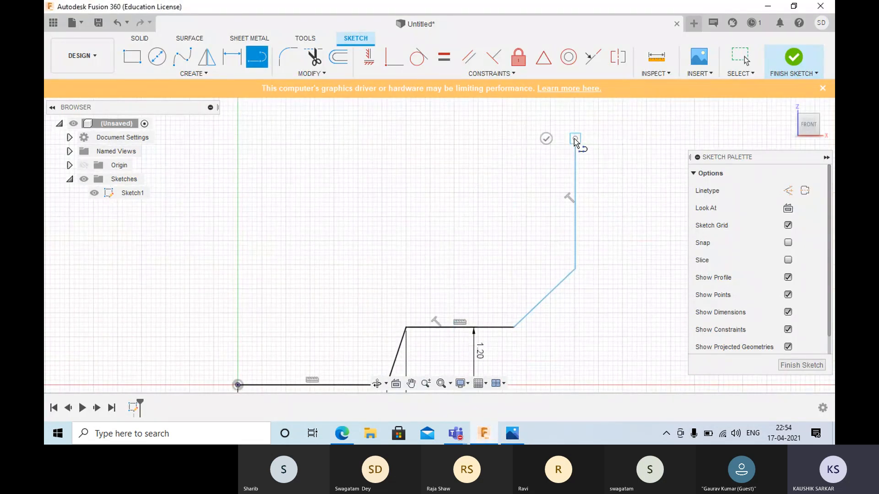
pyautogui.hotkey('alt', 'Tab')
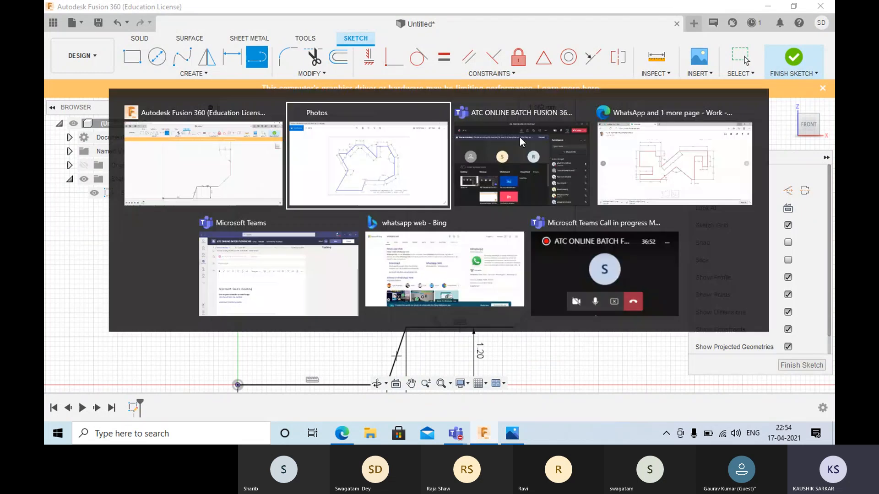
pyautogui.hotkey('alt', 'Tab')
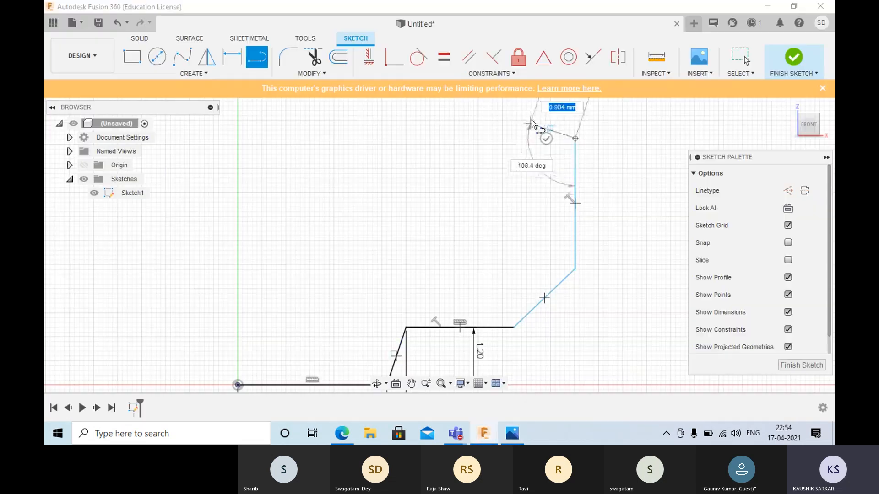
# - Add a segment about 1.4 mm long slanting up-left at about 153° to the vertical one, followed by a horizontal segment leftward
pyautogui.scroll(-3, 548, 142)
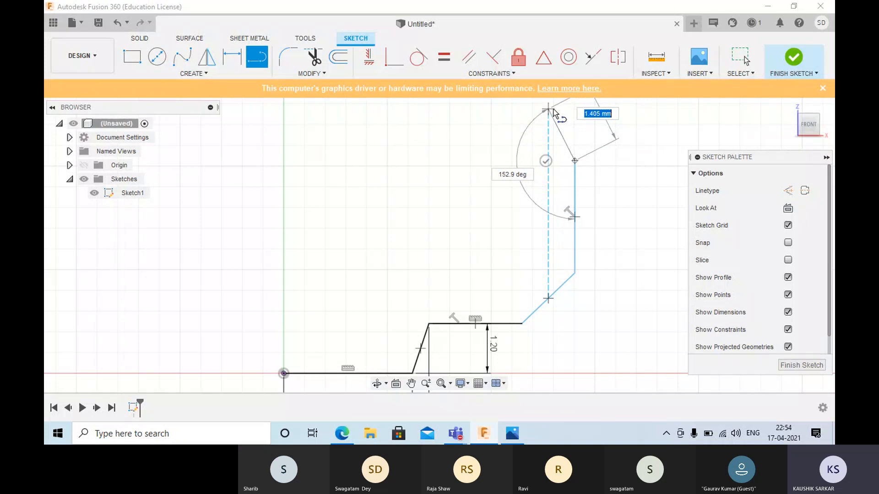
pyautogui.click(548, 109)
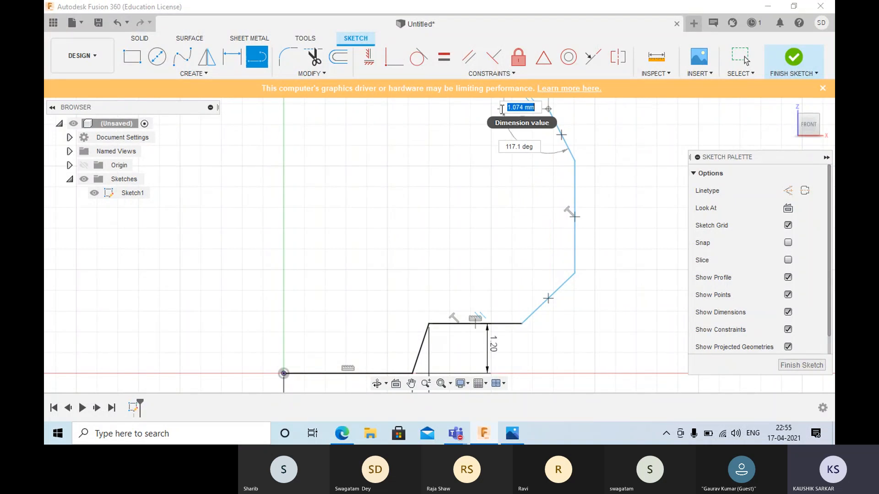
pyautogui.hotkey('alt', 'Tab')
pyautogui.hotkey('alt', 'Tab')
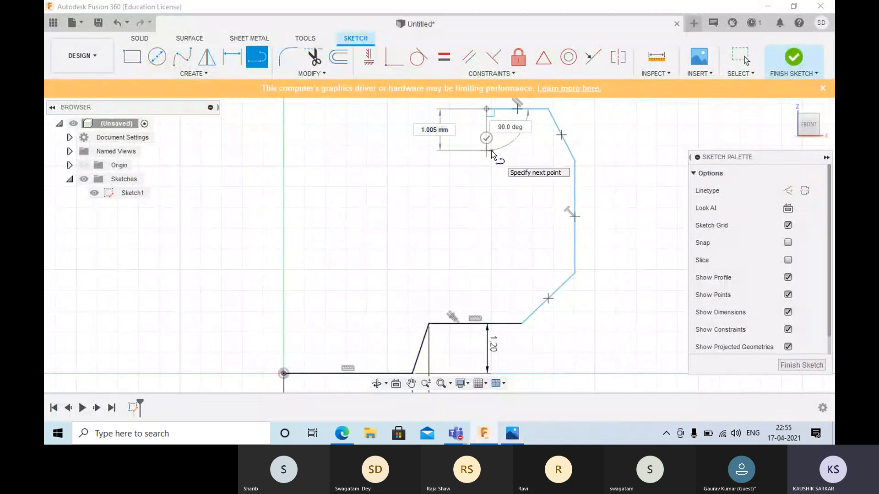
# - Form the outline's upper notch with a vertical segment about 1.4 mm downward and a segment slanting back up to the left
pyautogui.hotkey('alt', 'Tab')
pyautogui.hotkey('alt', 'Tab')
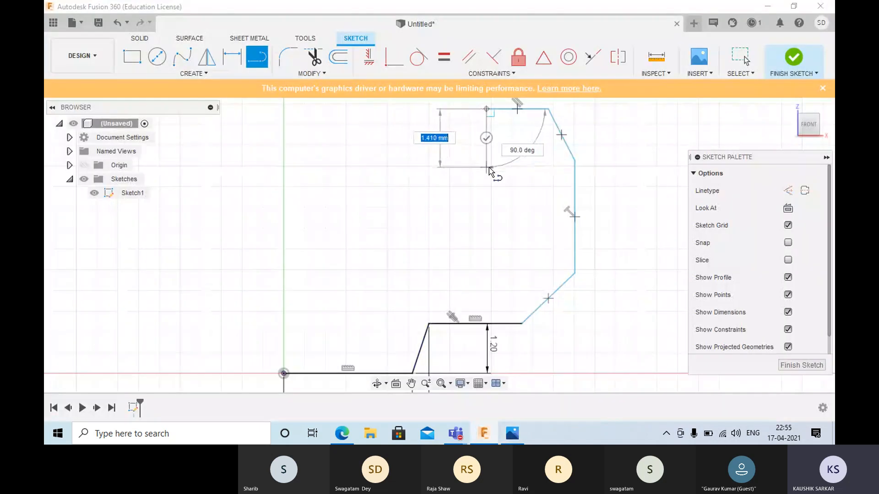
pyautogui.hotkey('alt', 'Tab')
pyautogui.hotkey('alt', 'Tab')
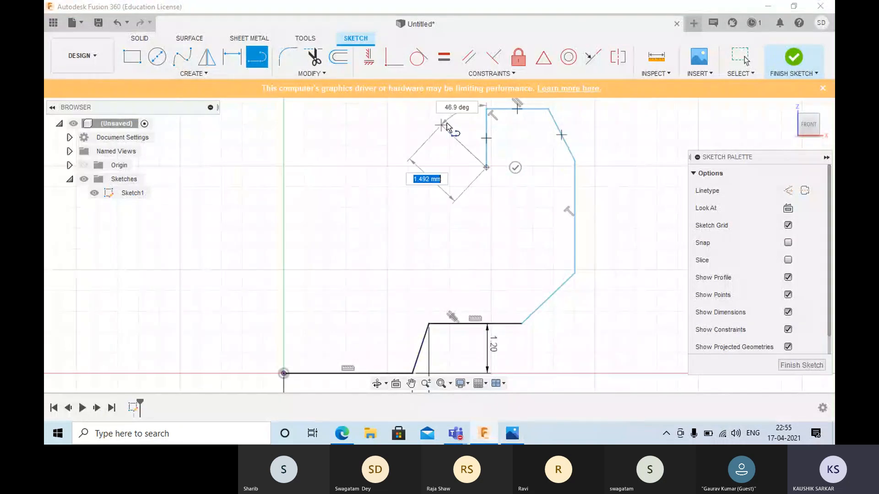
pyautogui.click(445, 118)
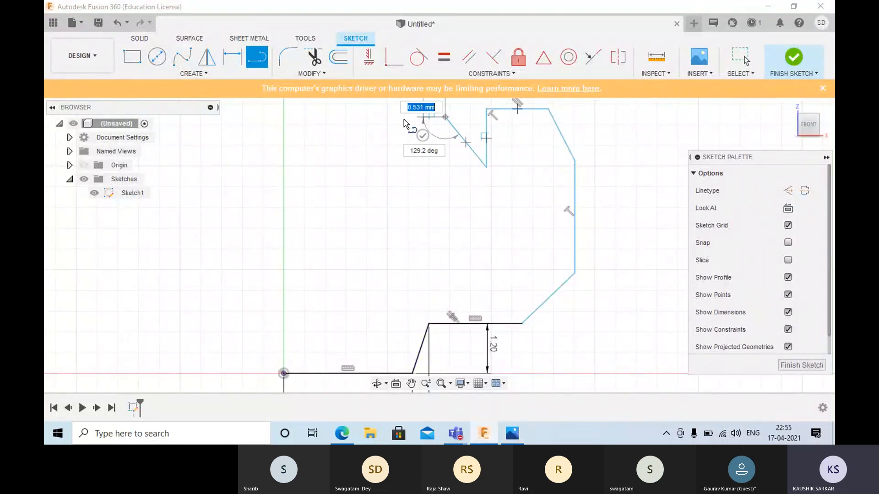
# - Add the short horizontal segment leftward at the outline's upper edge and a segment slanting down-left, checking the assignment drawing in Photos
pyautogui.hotkey('alt', 'Tab')
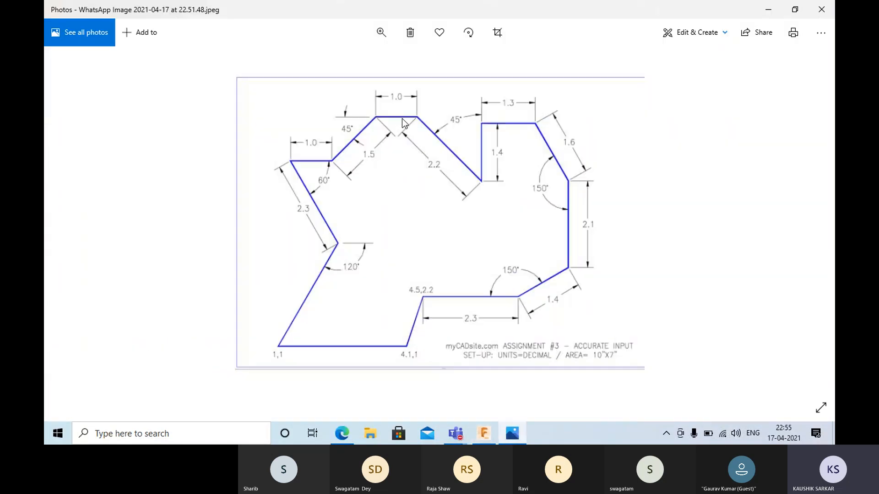
pyautogui.hotkey('alt', 'Tab')
pyautogui.click(414, 117)
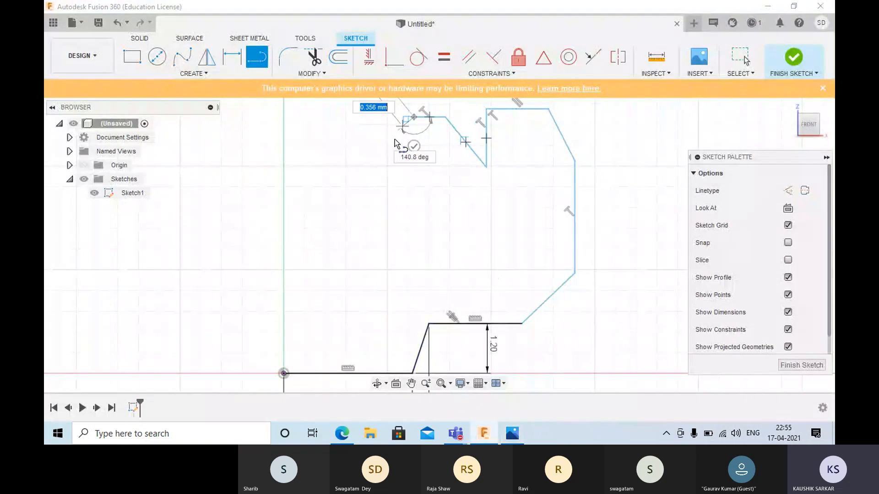
pyautogui.hotkey('alt', 'Tab')
pyautogui.hotkey('alt', 'Tab')
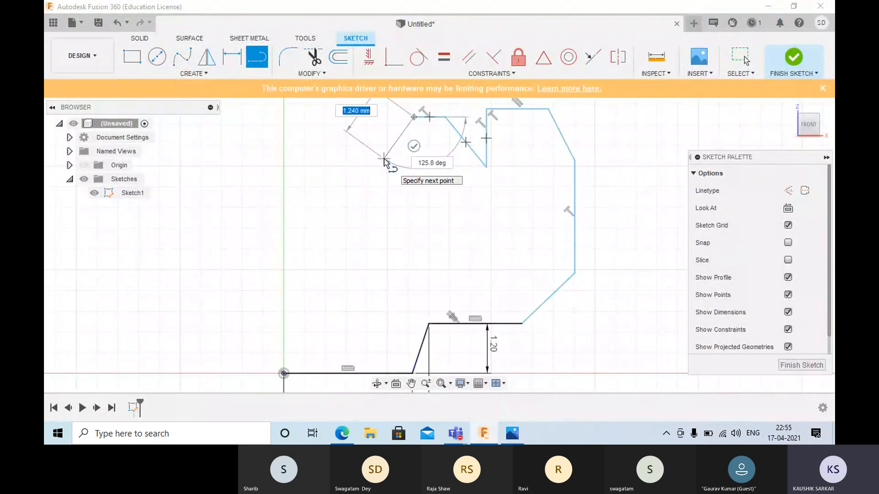
pyautogui.click(363, 159)
# - Close the outline at the origin with a horizontal segment to the vertical axis and two slanted segments forming the inward corner
pyautogui.hotkey('alt', 'Tab')
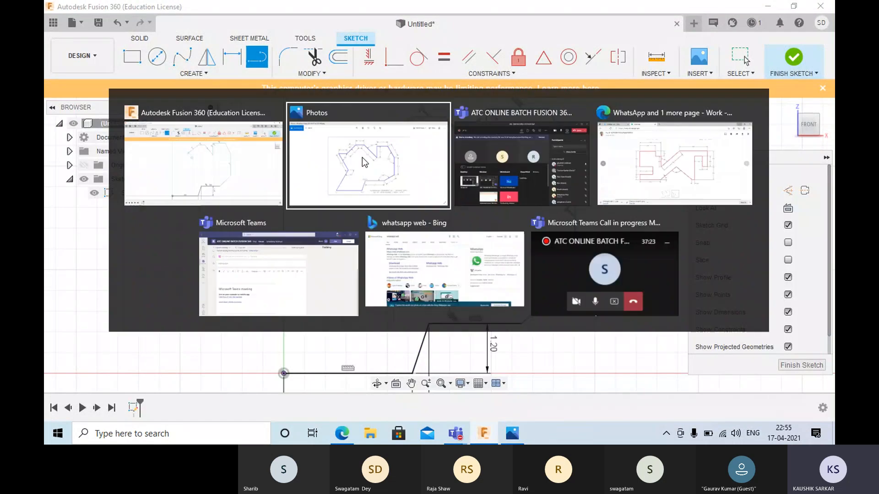
pyautogui.hotkey('alt', 'Tab')
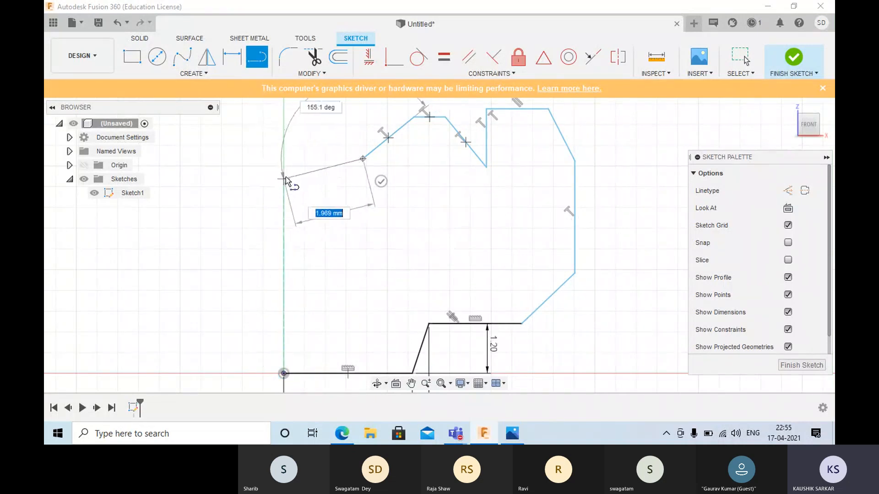
pyautogui.click(283, 159)
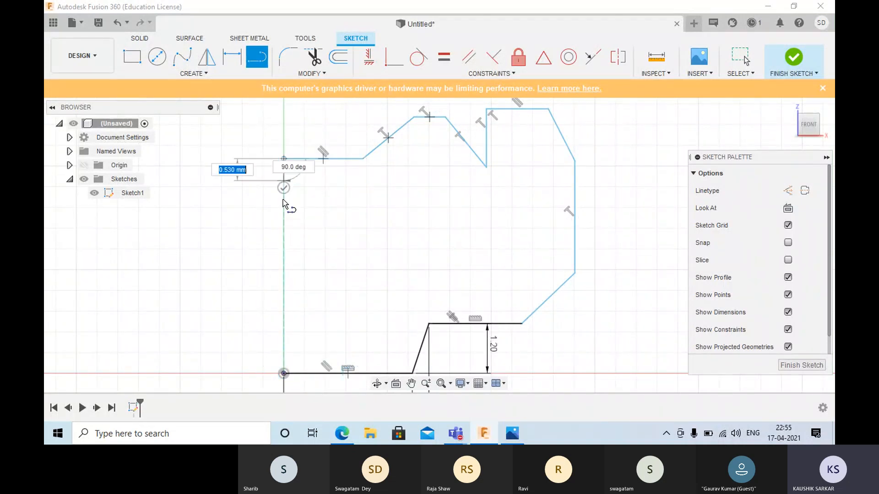
pyautogui.click(353, 244)
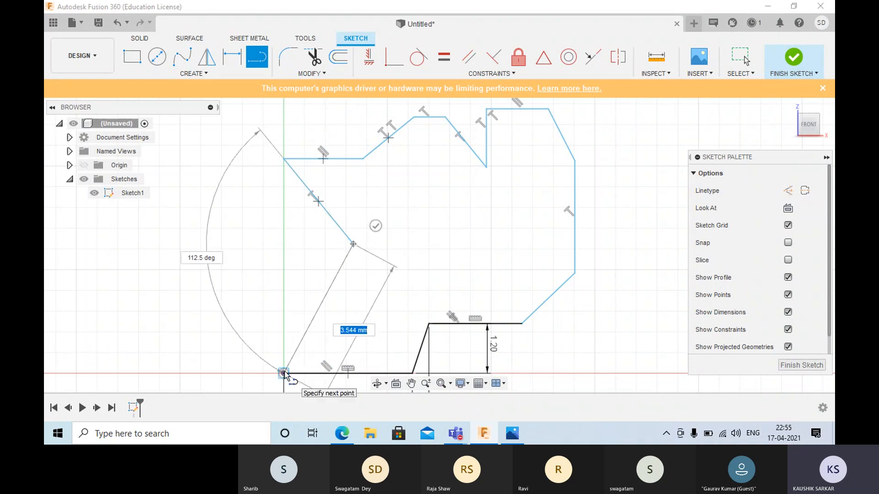
pyautogui.click(284, 373)
pyautogui.rightClick(279, 303)
pyautogui.click(316, 309)
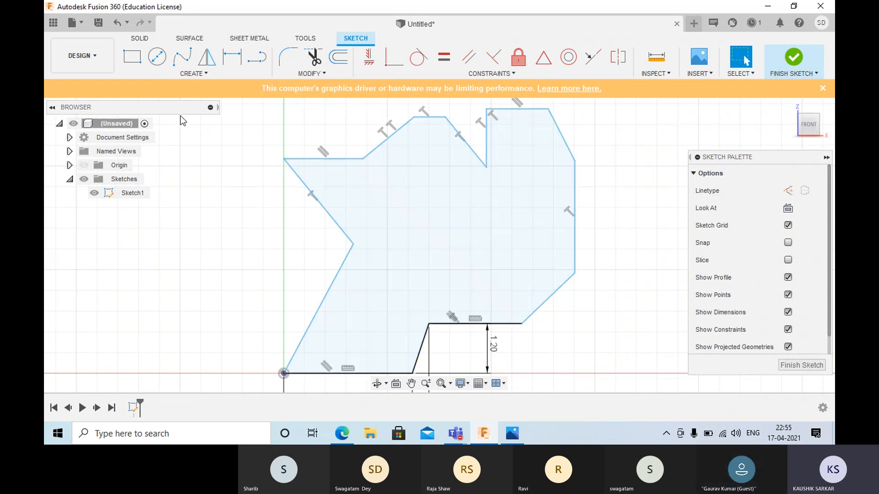
# - Start the Sketch Dimension command for dimensioning the closed outline
pyautogui.click(231, 57)
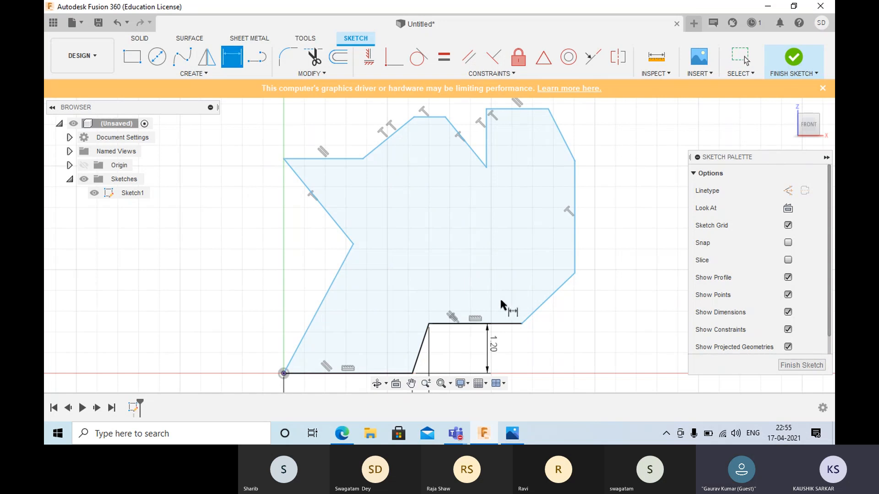
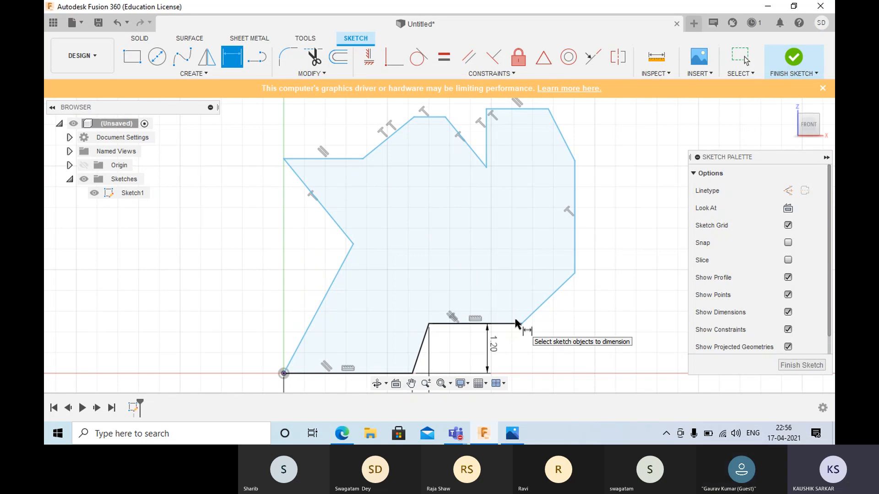
# - Dimension the slanted segment at the outline's lower right corner with an aligned length of 1.4 mm
pyautogui.scroll(2, 414, 371)
pyautogui.scroll(-5, 414, 372)
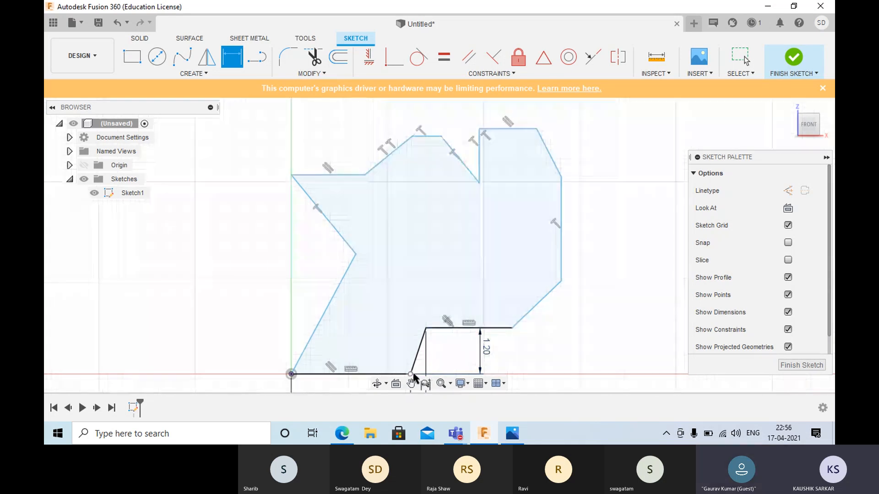
pyautogui.moveTo(414, 371)
pyautogui.mouseDown(button='middle')
pyautogui.moveTo(428, 270)
pyautogui.moveTo(440, 253)
pyautogui.mouseUp(button='middle')
pyautogui.scroll(1, 399, 361)
pyautogui.scroll(-3, 401, 350)
pyautogui.scroll(3, 414, 294)
pyautogui.scroll(1, 420, 288)
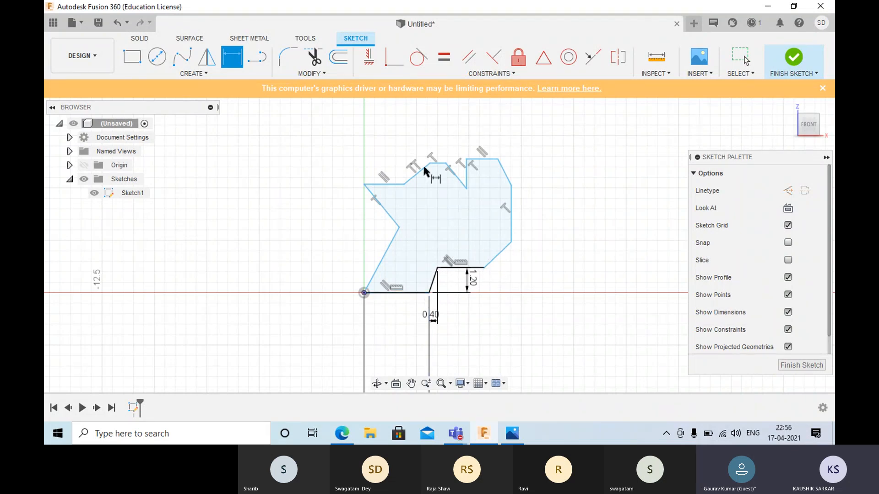
pyautogui.scroll(-2, 504, 267)
pyautogui.scroll(5, 504, 267)
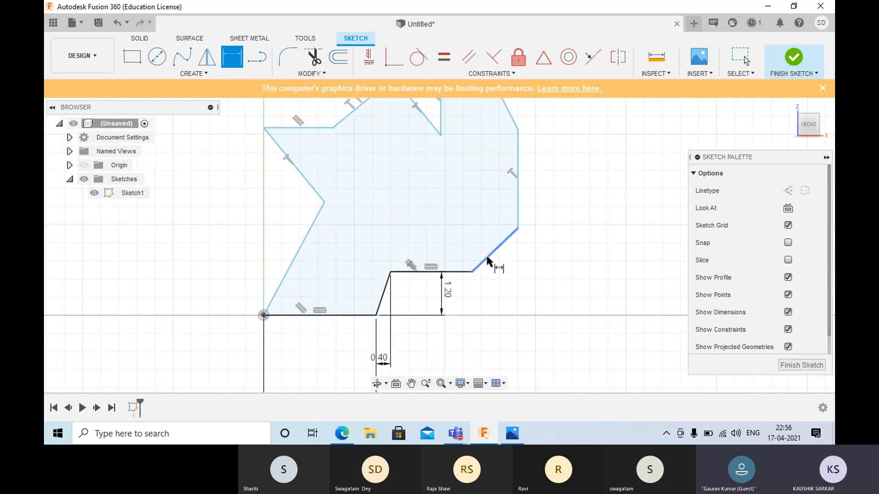
pyautogui.click(492, 254)
pyautogui.click(525, 278)
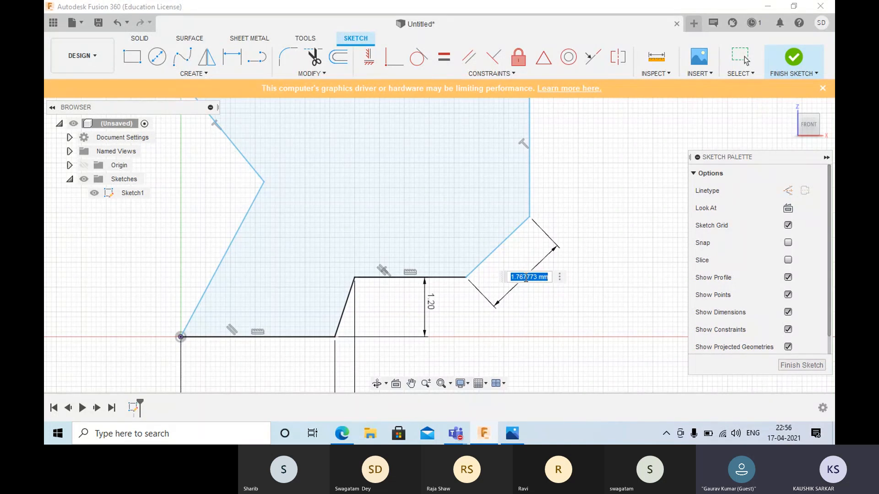
pyautogui.write('1.4')
pyautogui.press('Return')
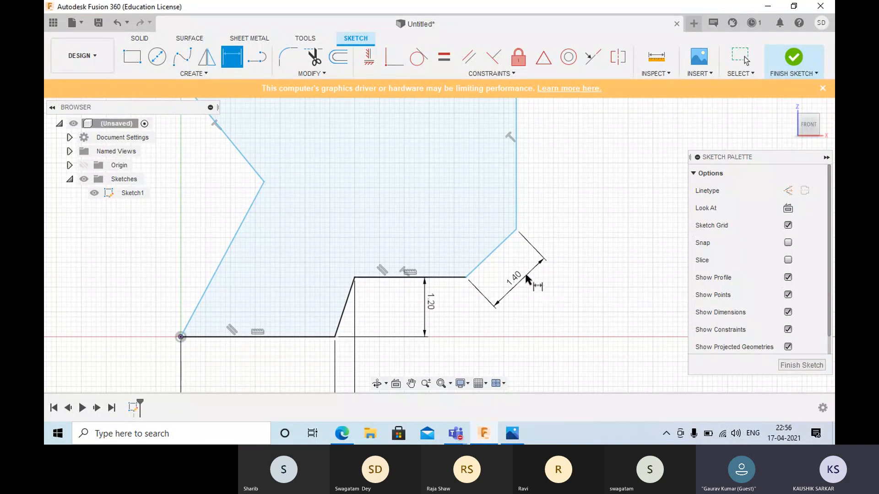
# - Set the angle between the raised horizontal lower segment and the adjoining 1.40 mm slanted segment to 150 degrees
pyautogui.click(449, 280)
pyautogui.click(478, 264)
pyautogui.click(449, 254)
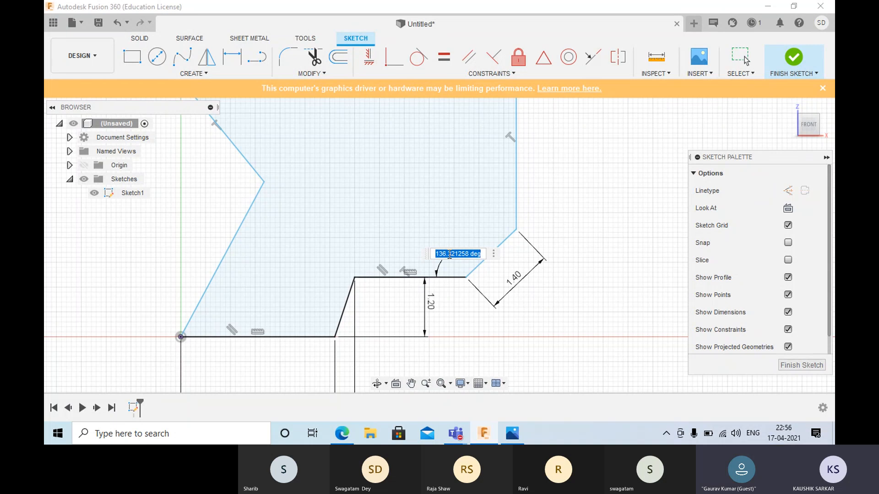
pyautogui.write('150')
pyautogui.press('Return')
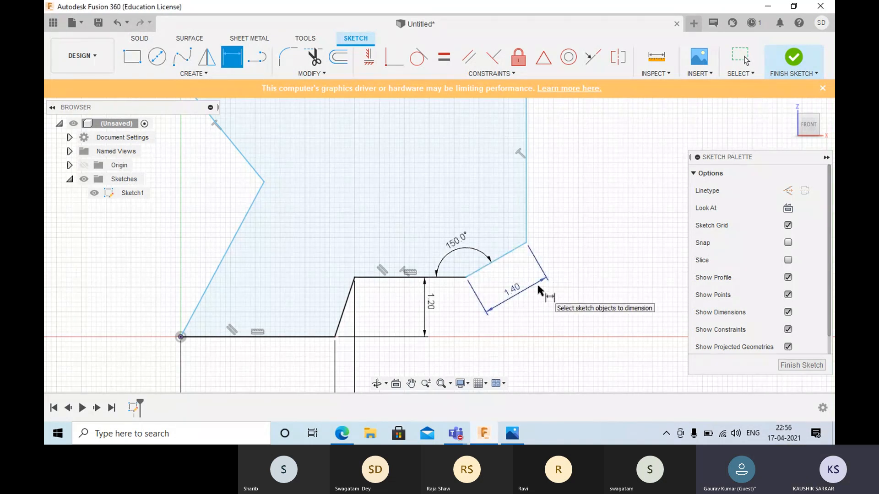
# - Dimension the vertical segment on the outline's right side to 2.1 mm
pyautogui.click(525, 236)
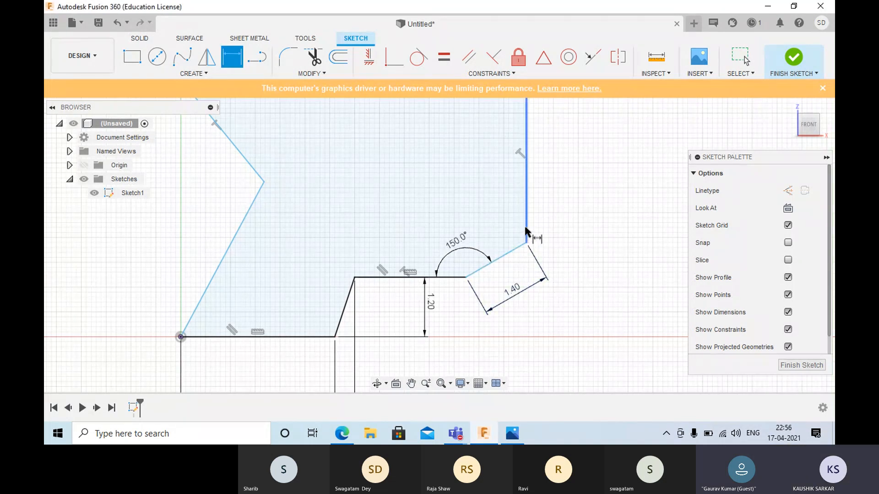
pyautogui.click(572, 225)
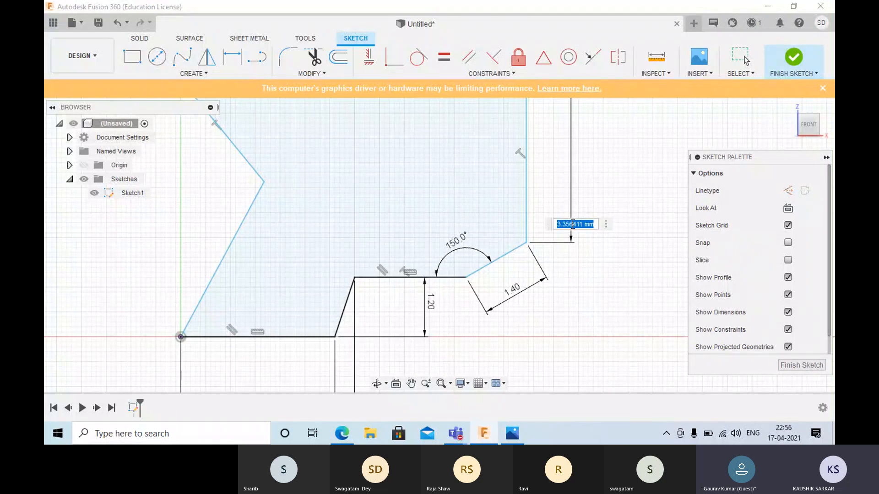
pyautogui.write('2')
pyautogui.press('Return')
# - Add an aligned 1.6 mm dimension to the slanted segment above the right vertical side
pyautogui.scroll(-3, 577, 215)
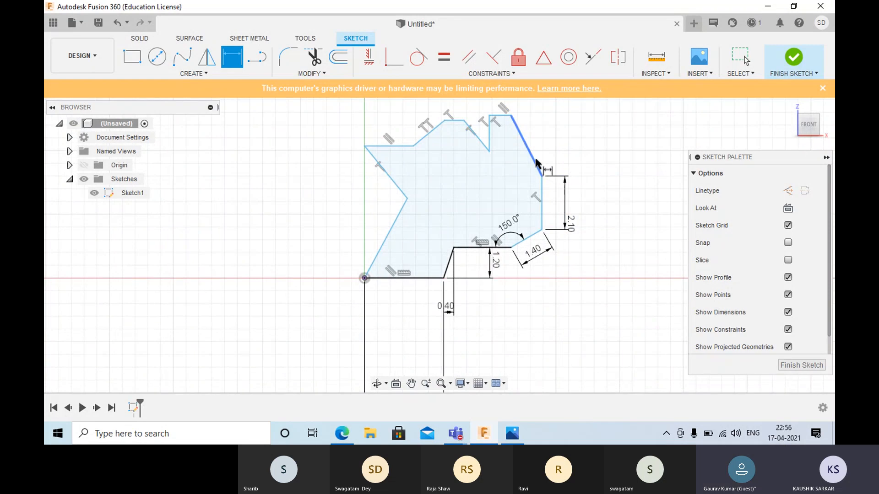
pyautogui.click(536, 164)
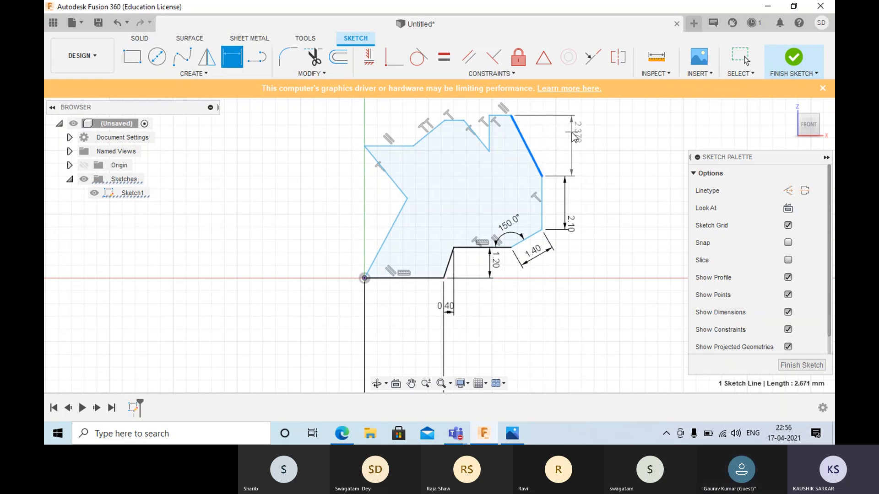
pyautogui.rightClick(572, 133)
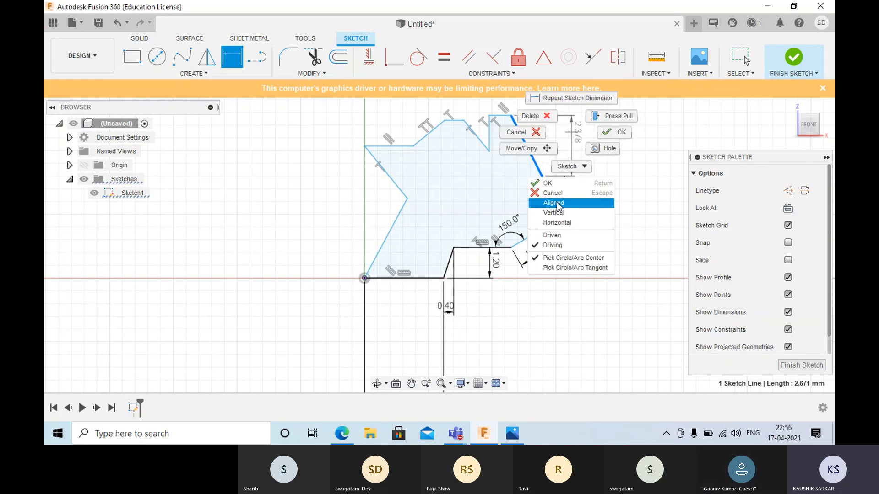
pyautogui.click(557, 204)
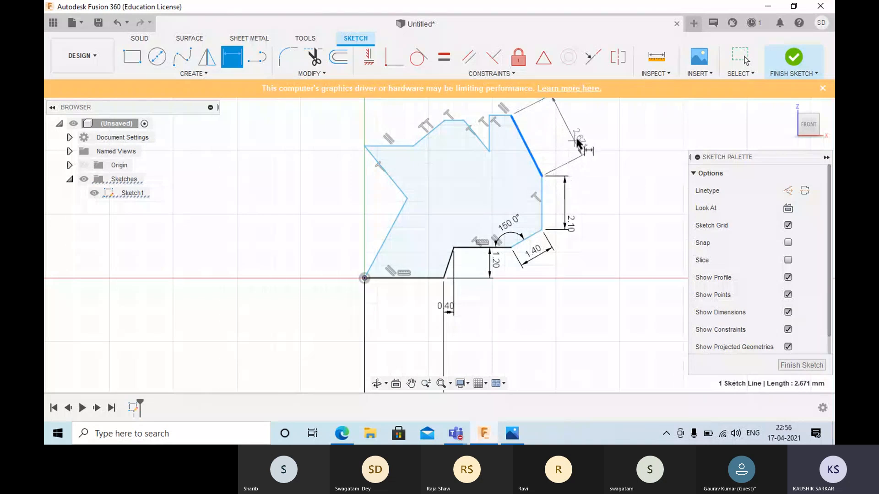
pyautogui.click(585, 138)
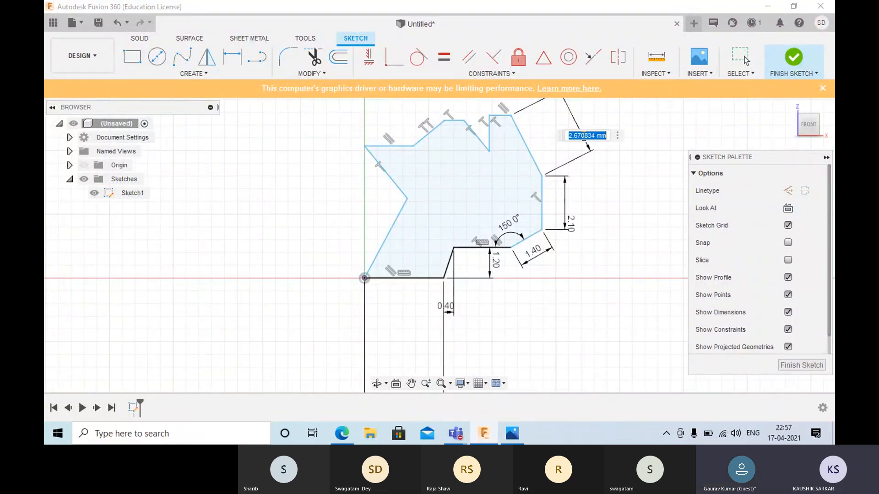
pyautogui.write('1.6')
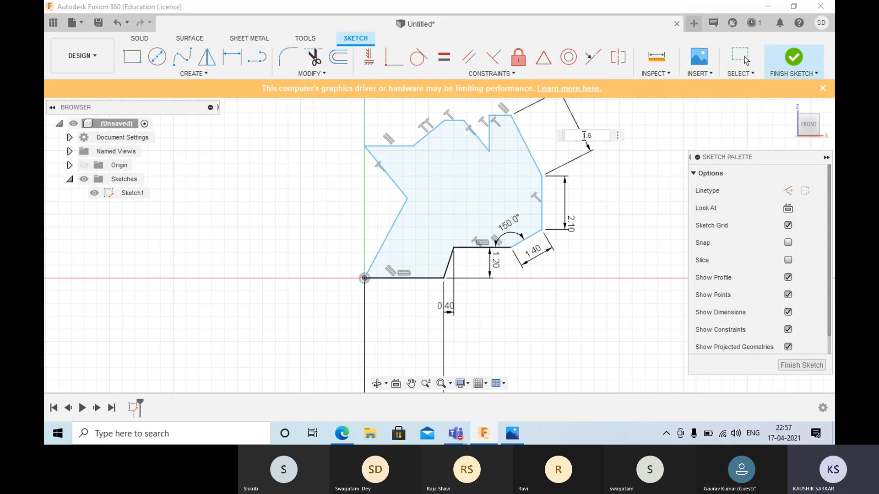
pyautogui.press('Return')
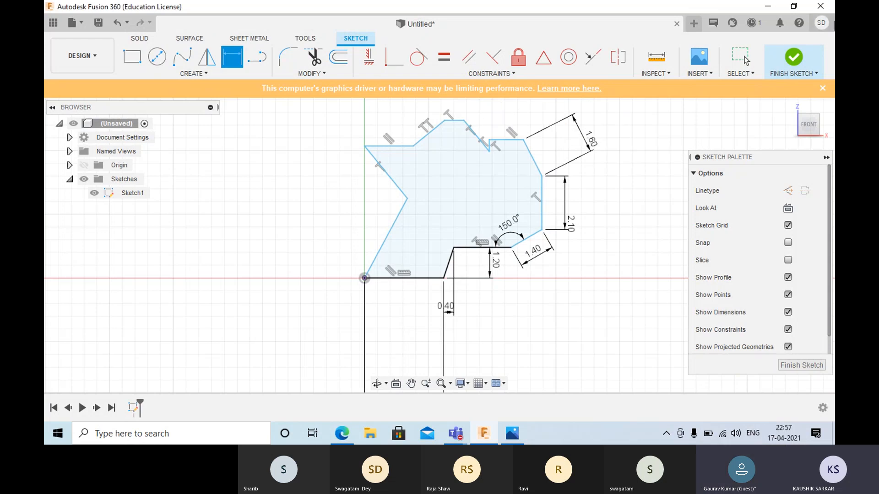
# - Set the angle between the right vertical side and the slanted segment above it to 150 degrees
pyautogui.click(533, 162)
pyautogui.click(541, 197)
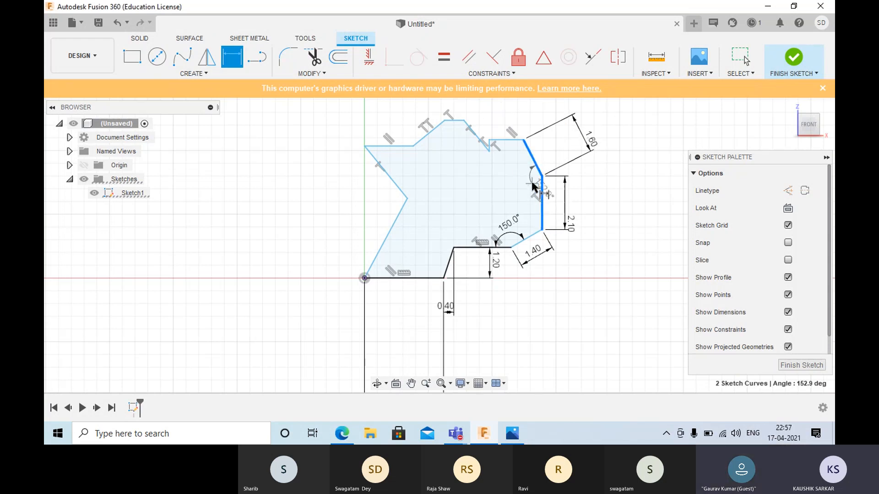
pyautogui.click(533, 183)
pyautogui.write('150')
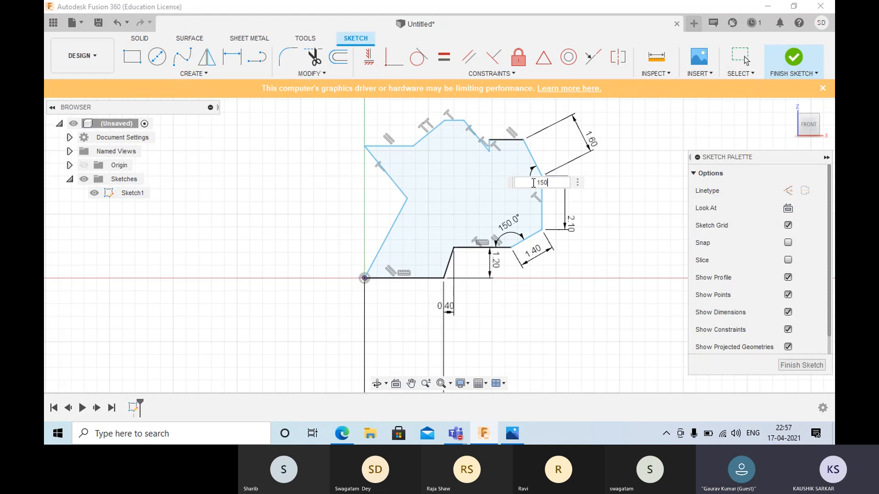
pyautogui.press('Return')
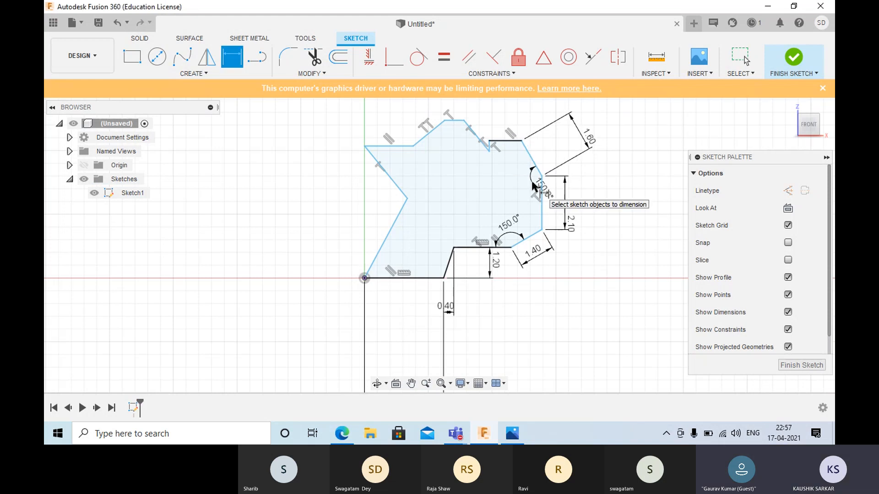
# - Dimension the horizontal upper segment to the right of the notch to 1.3 mm
pyautogui.scroll(5, 494, 144)
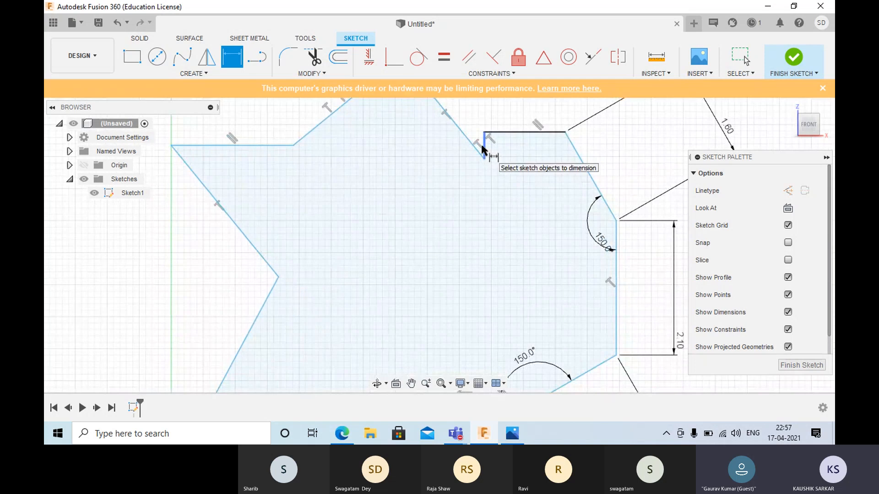
pyautogui.click(496, 133)
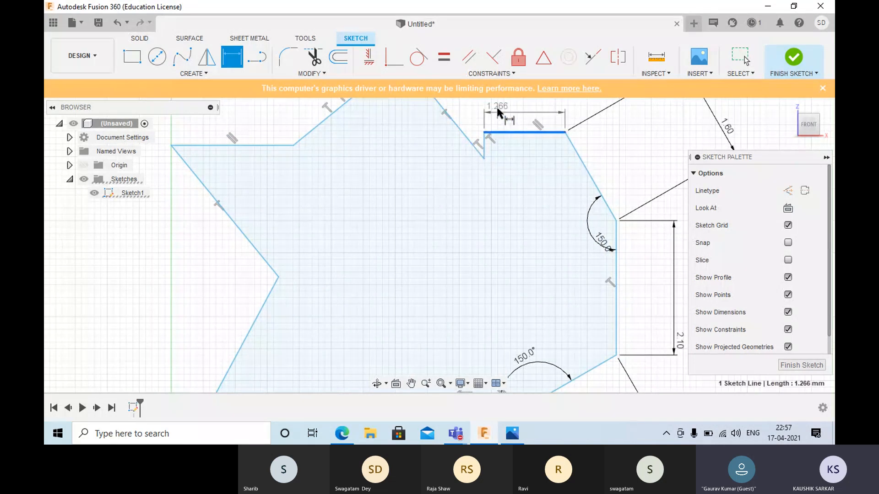
pyautogui.click(498, 110)
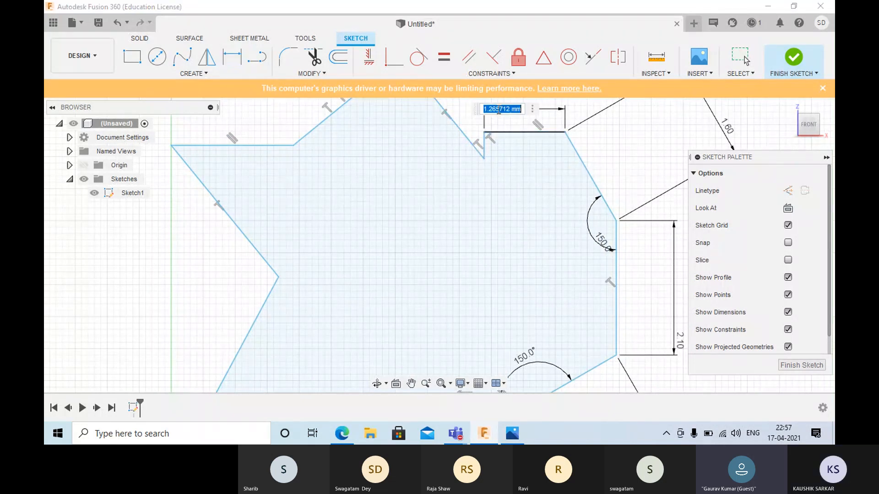
pyautogui.write('1.3')
pyautogui.press('Return')
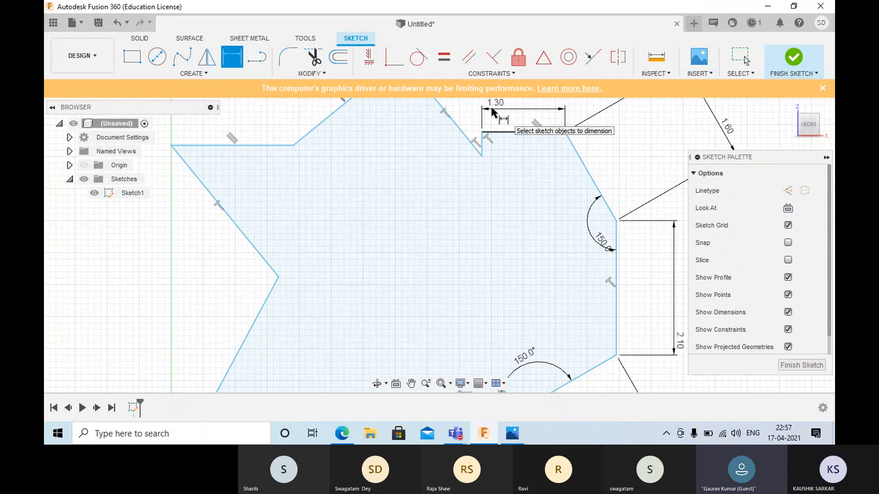
# - Set the length of the notch's vertical segment to 1.4 mm
pyautogui.click(484, 144)
pyautogui.click(491, 148)
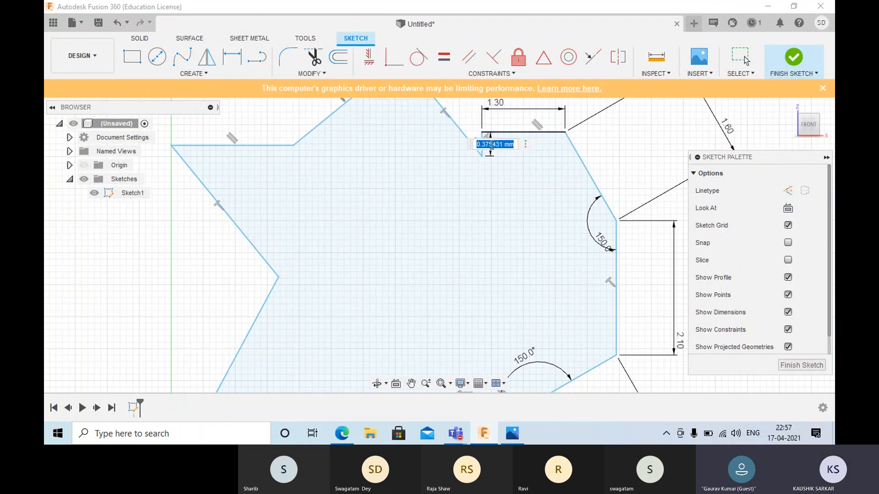
pyautogui.write('1.4')
pyautogui.press('Return')
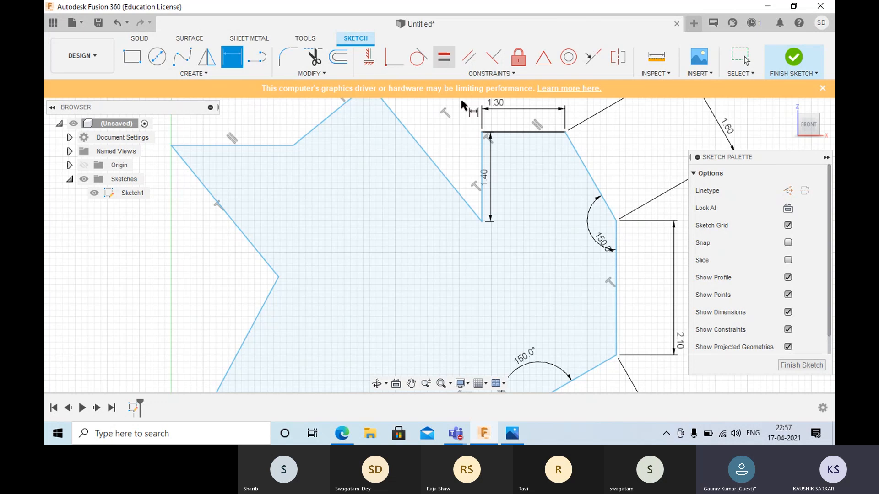
# - Set the angle between the notch's slanted and vertical segments to 45 degrees and leave the dimension command
pyautogui.scroll(1, 459, 189)
pyautogui.scroll(-2, 459, 186)
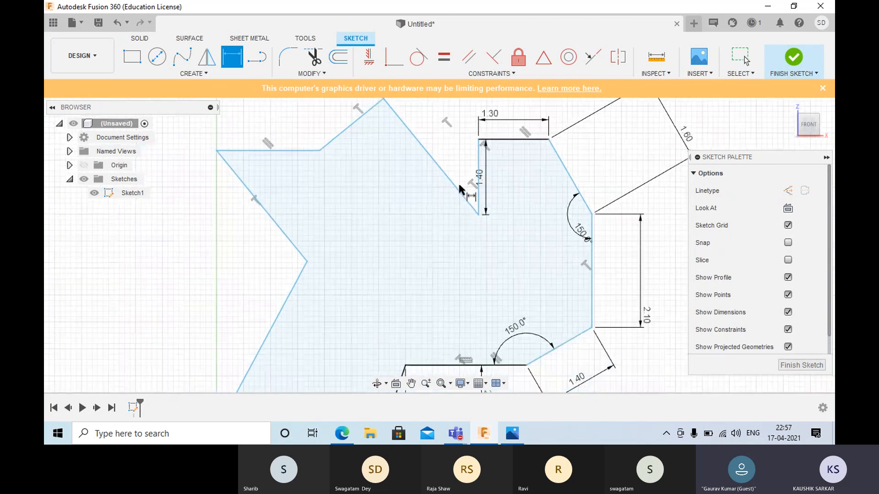
pyautogui.scroll(-2, 461, 189)
pyautogui.click(461, 191)
pyautogui.click(474, 182)
pyautogui.click(459, 175)
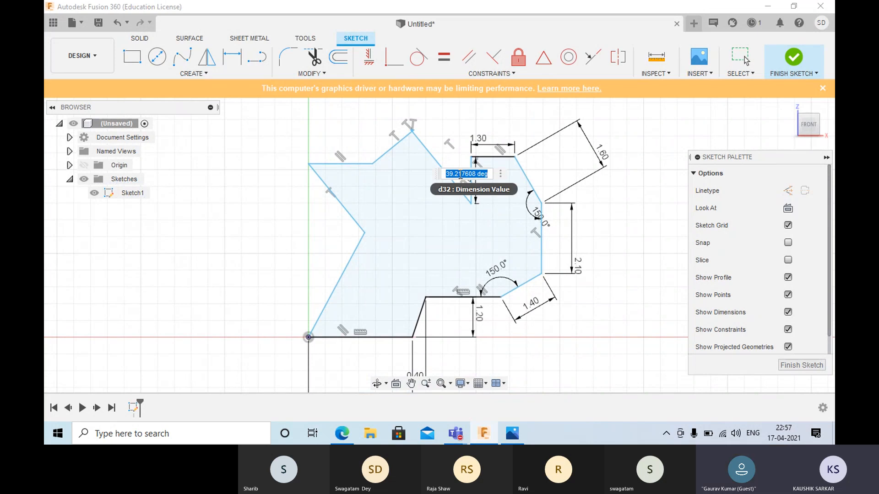
pyautogui.write('45')
pyautogui.press('Return')
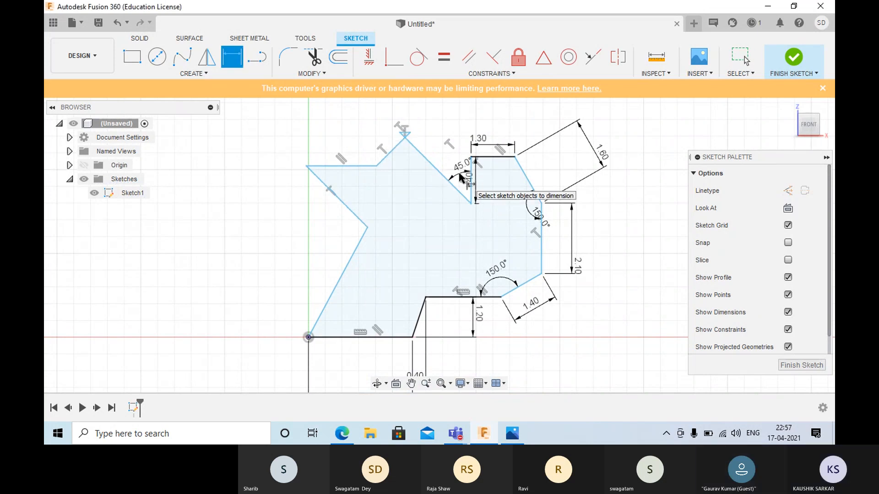
pyautogui.press('Escape')
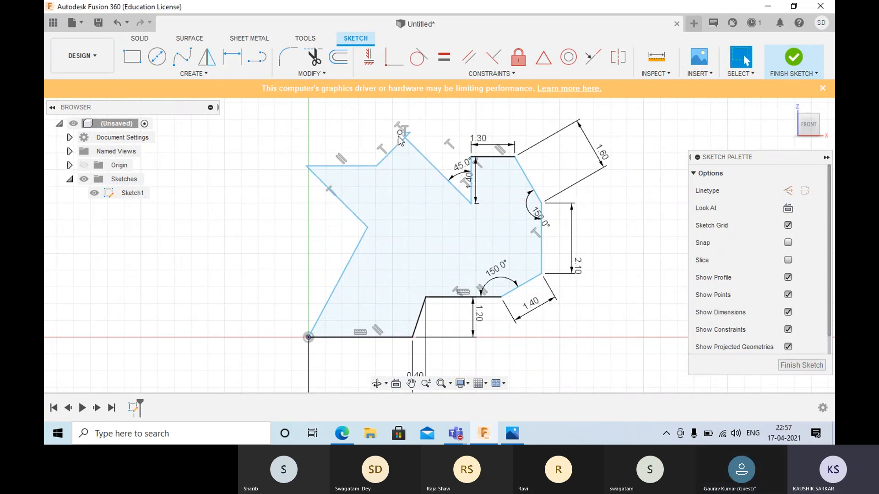
# - Move the vertex at the outline's upper peak left to about X 1.8, Z 6.1 mm, opening out the short horizontal top segment
pyautogui.moveTo(409, 135); pyautogui.dragTo(367, 136)
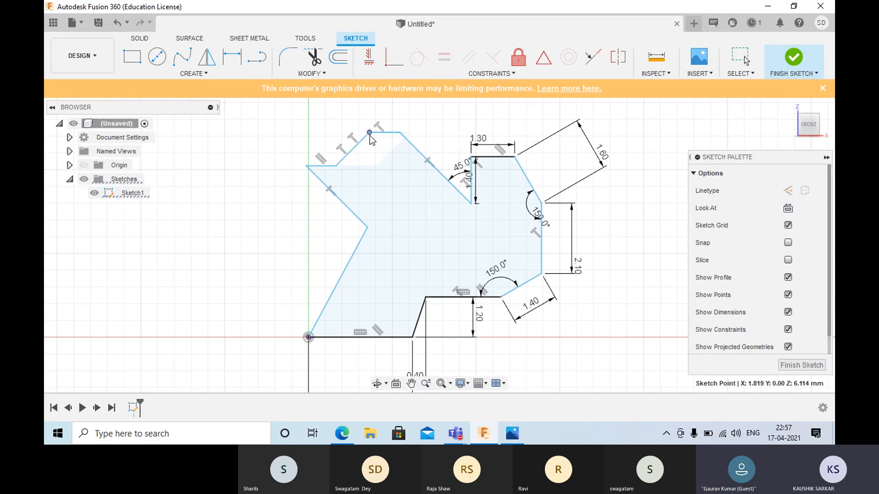
pyautogui.scroll(-3, 503, 229)
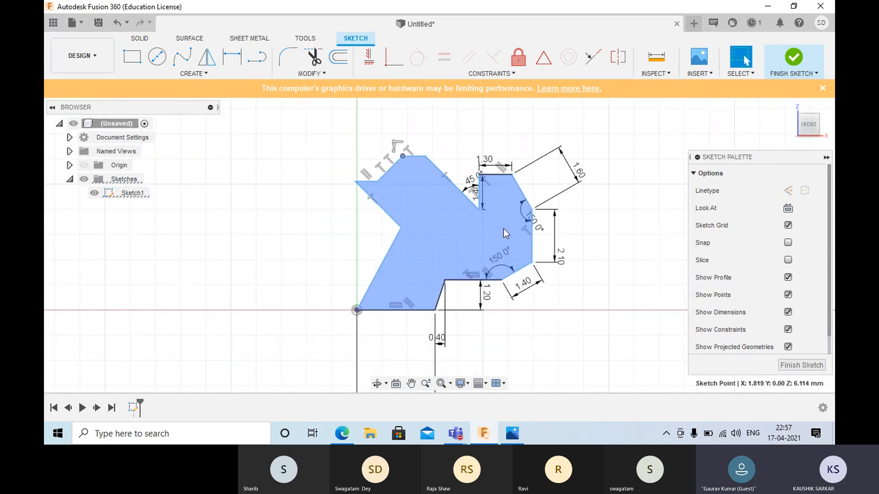
pyautogui.scroll(6, 504, 230)
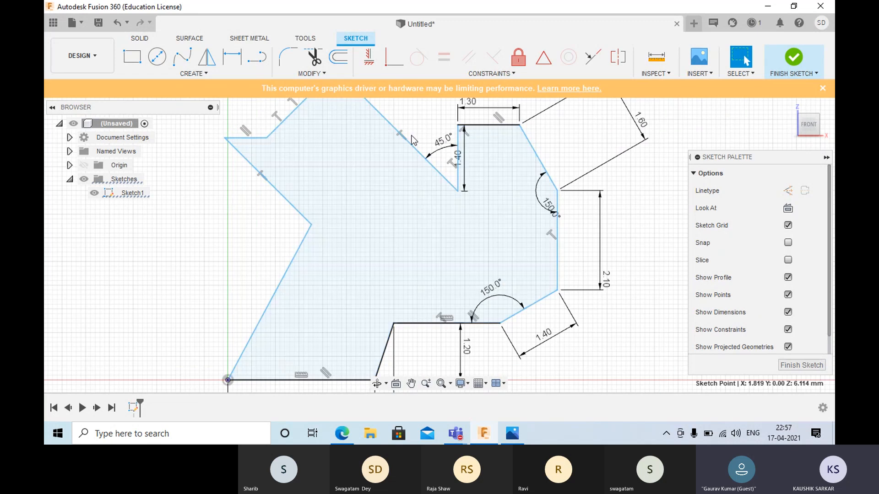
# - Set the length of the notch's slanted segment to 2.2 mm
pyautogui.click(413, 147)
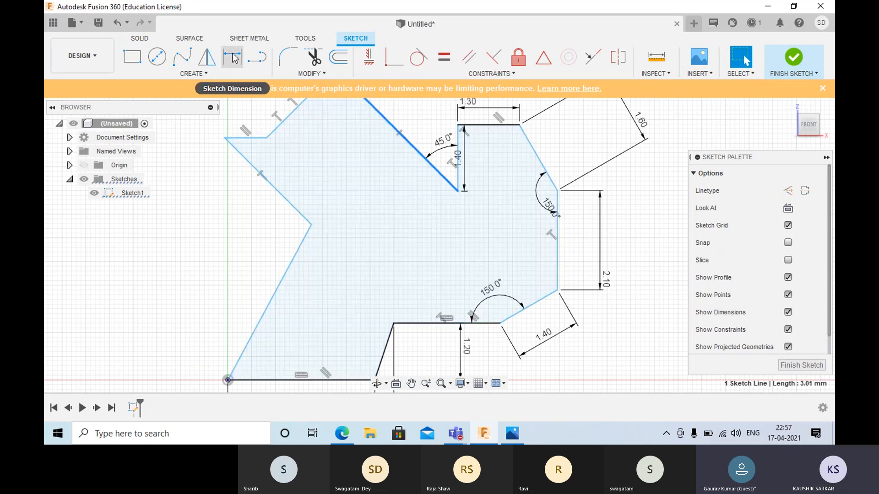
pyautogui.rightClick(378, 177)
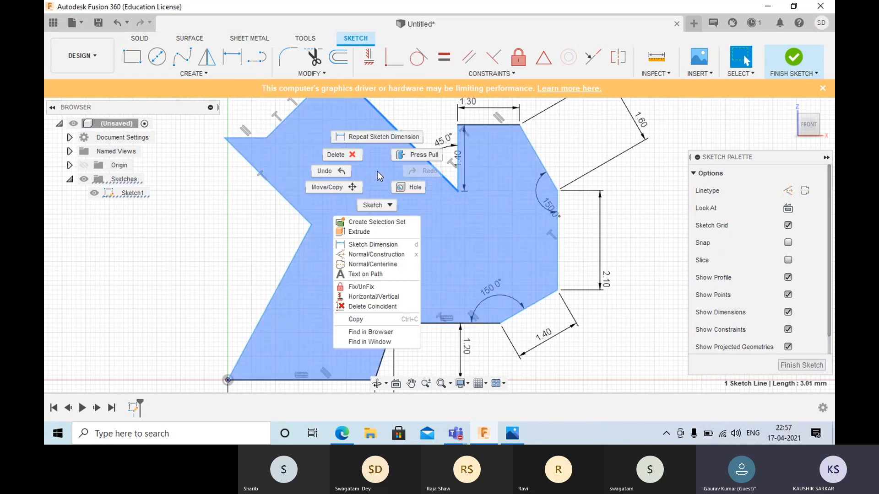
pyautogui.click(395, 143)
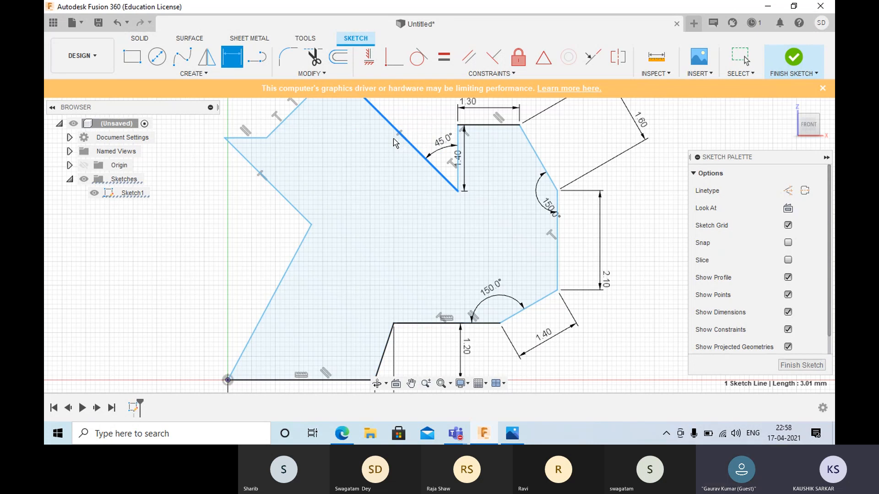
pyautogui.click(395, 143)
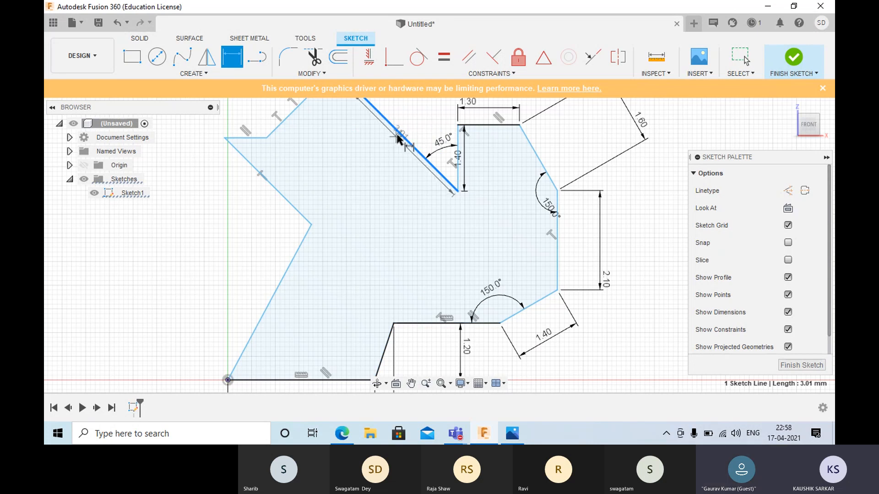
pyautogui.click(373, 160)
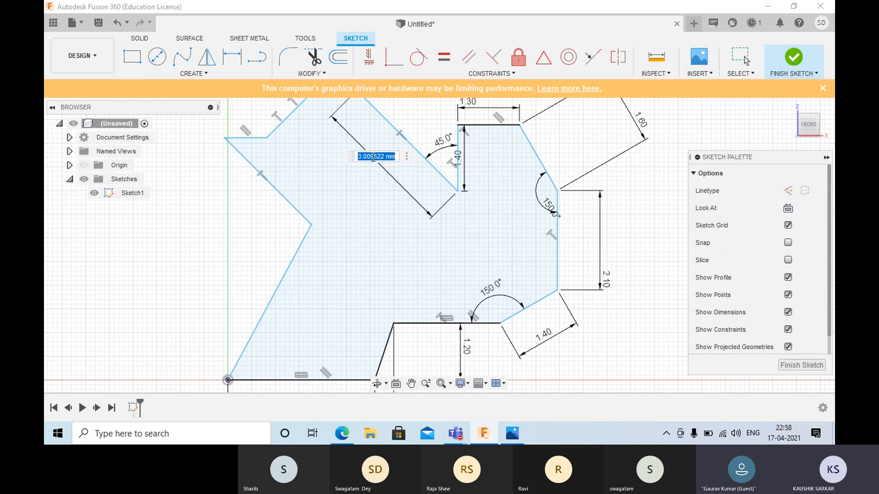
pyautogui.write('2.2')
pyautogui.press('Return')
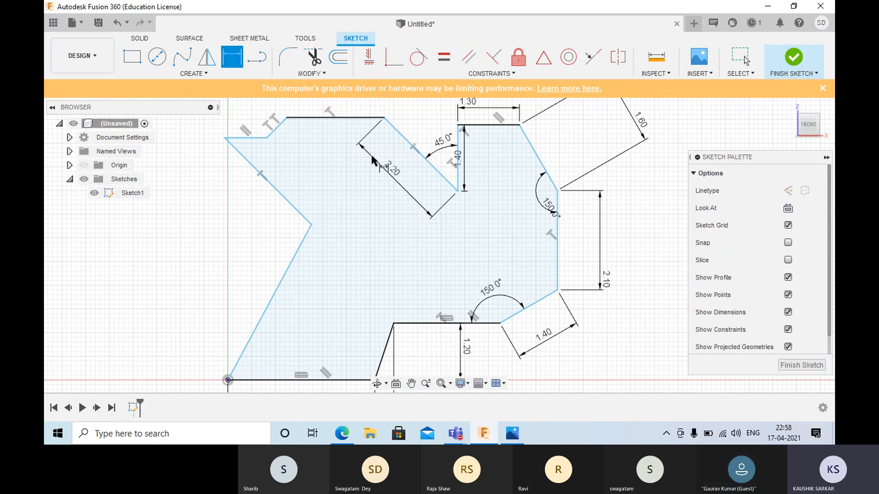
# - Try to dimension the angle between the topmost horizontal segment and the short slanted segment beside it
pyautogui.click(287, 119)
pyautogui.click(279, 127)
pyautogui.click(295, 119)
pyautogui.click(275, 128)
pyautogui.click(265, 121)
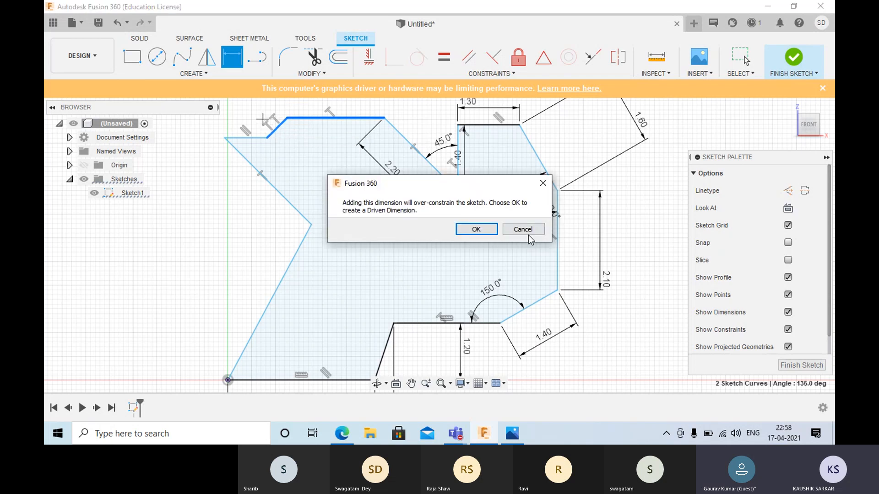
pyautogui.click(510, 229)
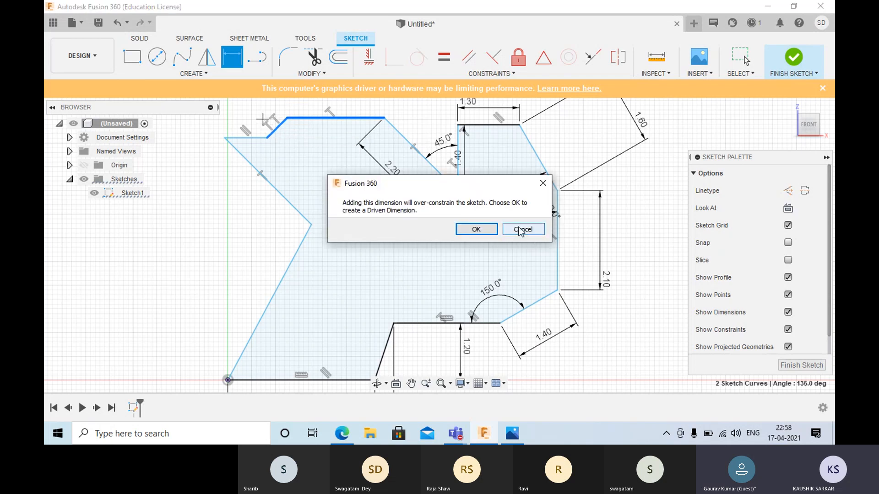
# - Dimension the topmost horizontal segment and set its length to 1 mm
pyautogui.click(315, 118)
pyautogui.click(315, 108)
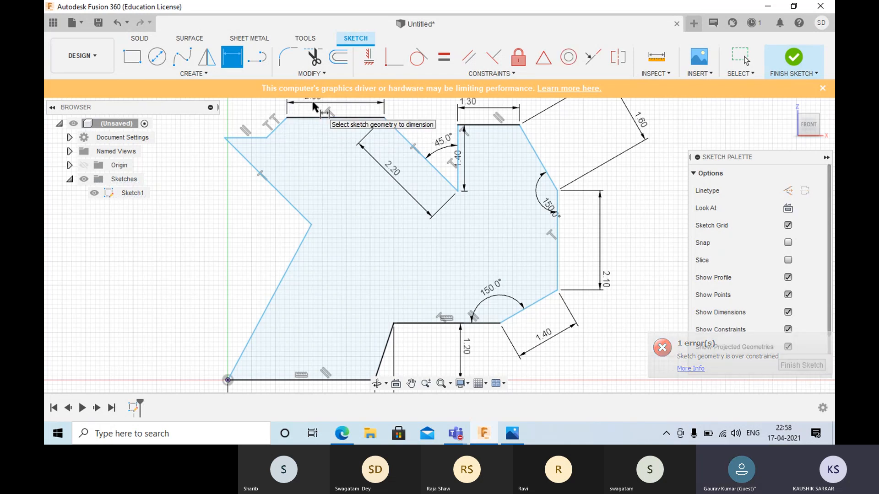
pyautogui.scroll(-2, 315, 108)
pyautogui.moveTo(313, 103); pyautogui.dragTo(304, 154, button='middle')
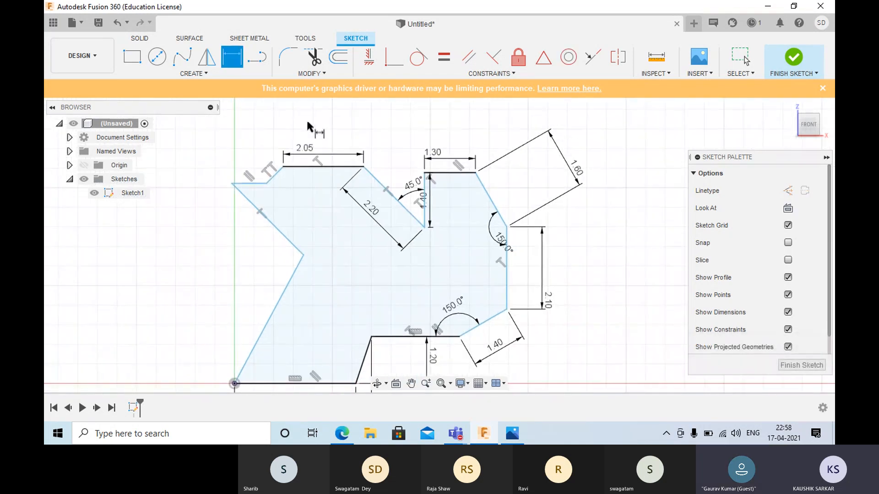
pyautogui.press('Escape')
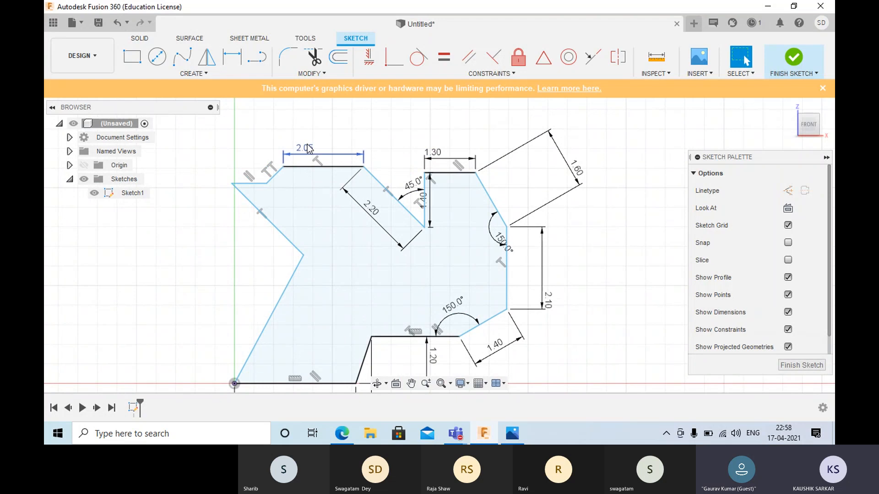
pyautogui.doubleClick(305, 148)
pyautogui.write('1')
pyautogui.press('Return')
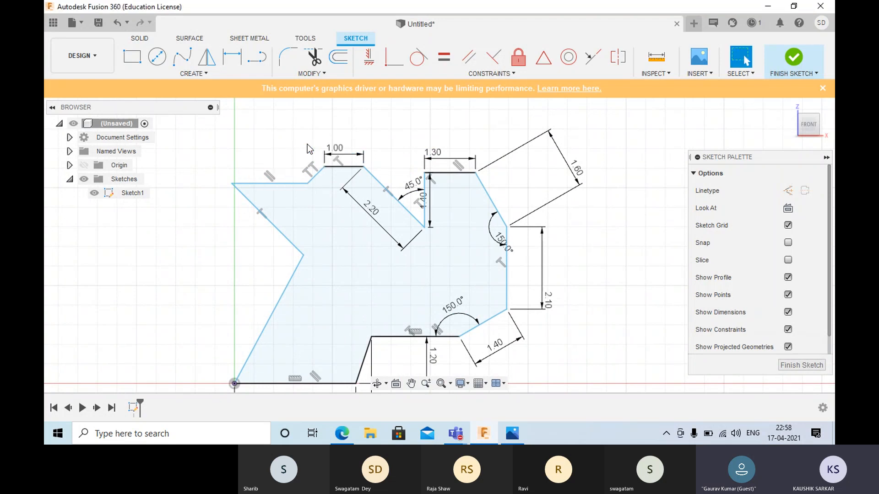
# - Set the length of the slanted segment descending left from the topmost horizontal segment to 1.5 mm
pyautogui.click(326, 180)
pyautogui.click(312, 179)
pyautogui.rightClick(244, 112)
pyautogui.click(265, 76)
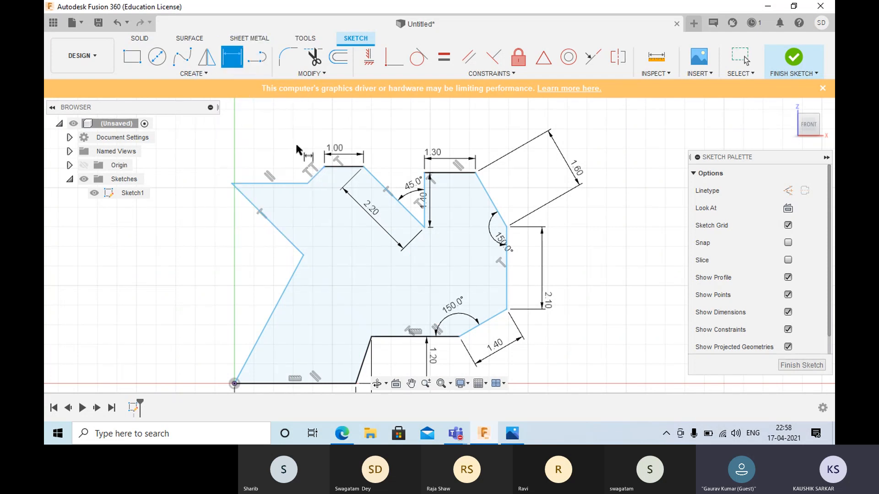
pyautogui.click(313, 177)
pyautogui.click(332, 191)
pyautogui.write('1.5')
pyautogui.press('Return')
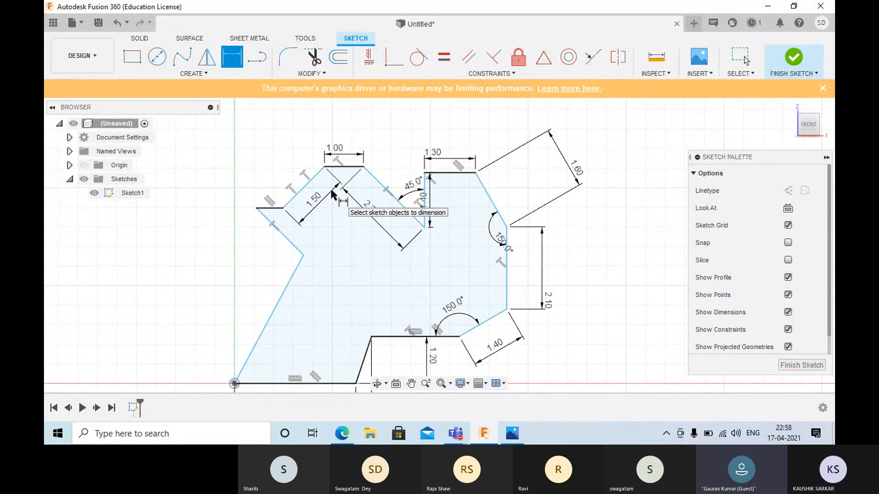
# - Set the length of the short horizontal segment at the outline's upper left corner to 1 mm
pyautogui.click(264, 208)
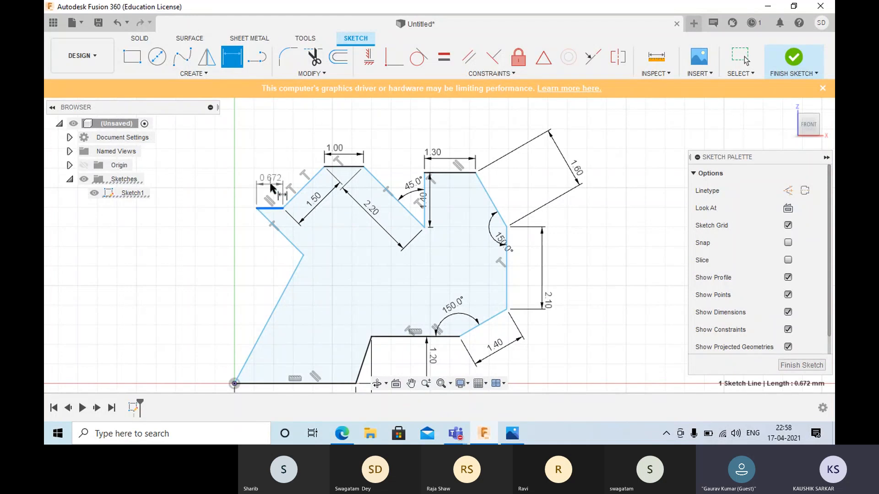
pyautogui.click(272, 184)
pyautogui.write('1')
pyautogui.press('Return')
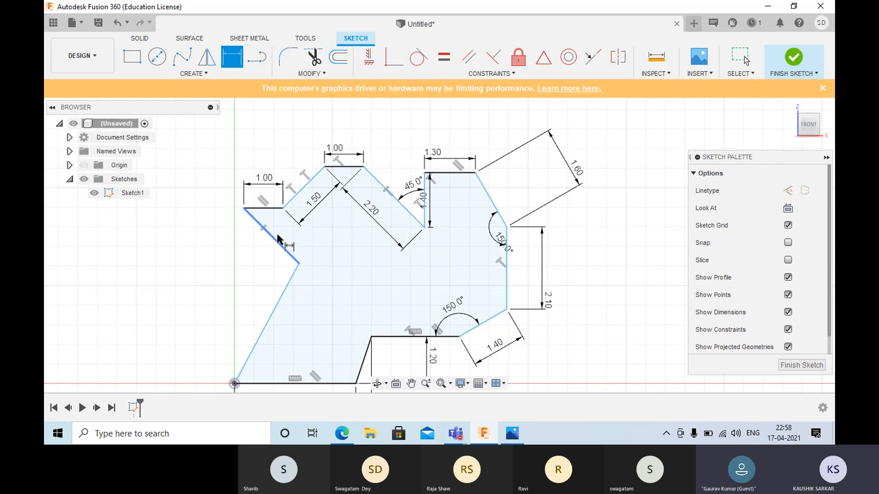
# - Set the length of the slanted edge running down from the outline's upper left corner to 2.3 mm
pyautogui.click(263, 228)
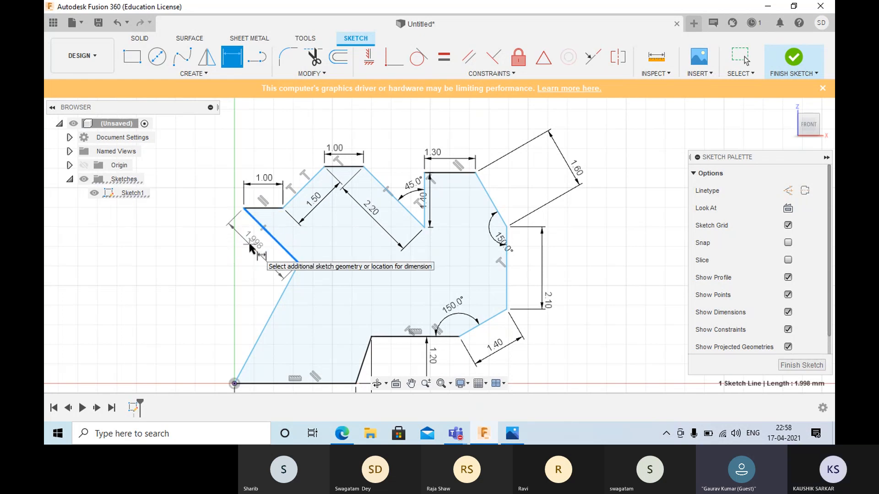
pyautogui.click(248, 241)
pyautogui.write('2')
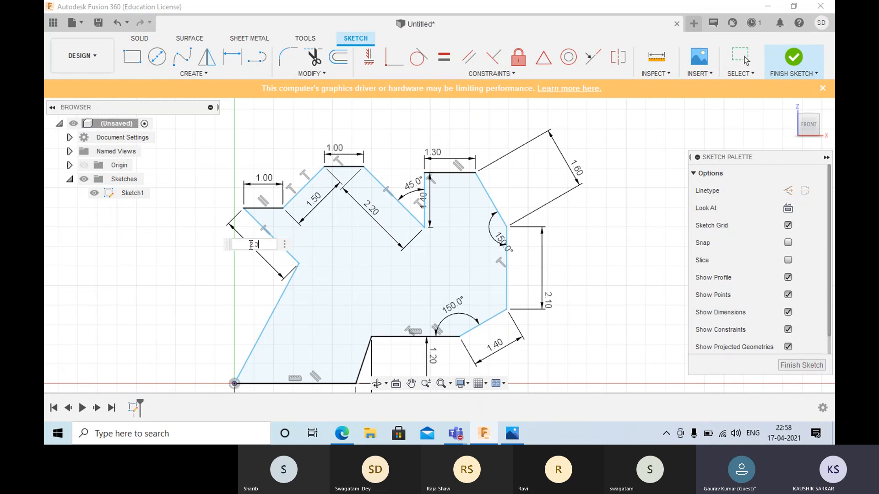
pyautogui.write('.3')
pyautogui.press('Return')
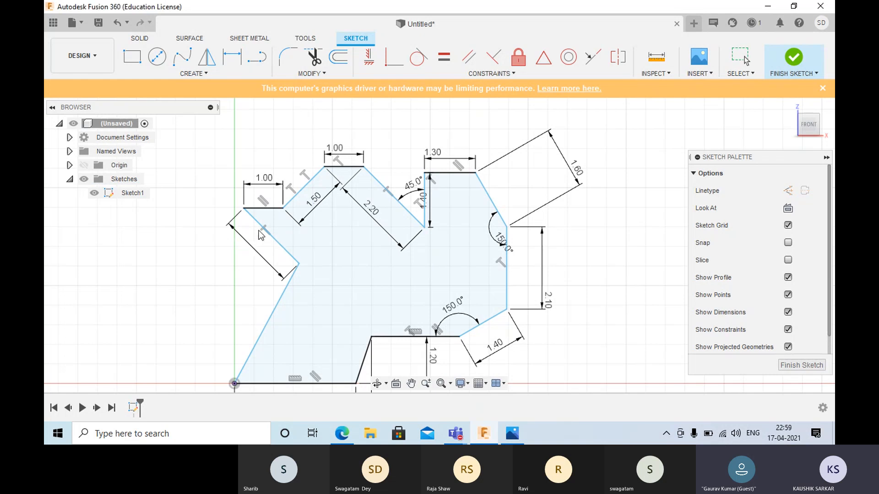
# - Try to dimension the angle between the upper left horizontal segment and the 2.3 mm slanted edge, and leave the dimension command
pyautogui.click(270, 209)
pyautogui.click(272, 236)
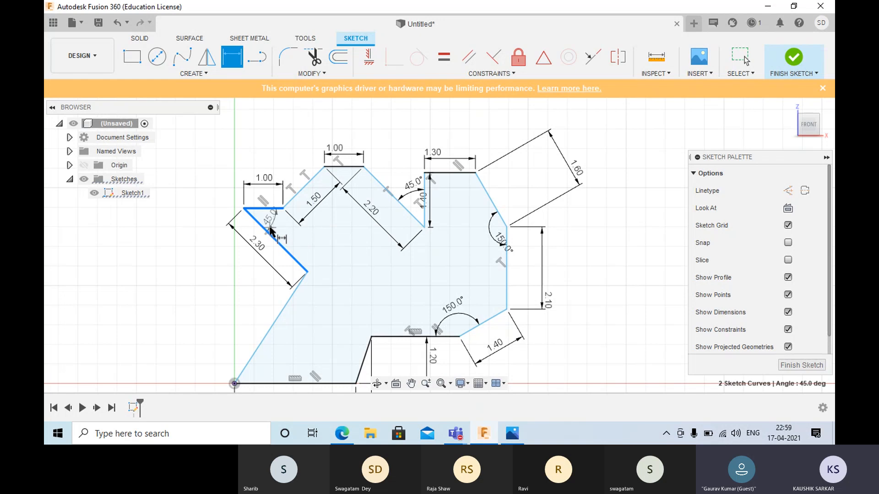
pyautogui.click(274, 227)
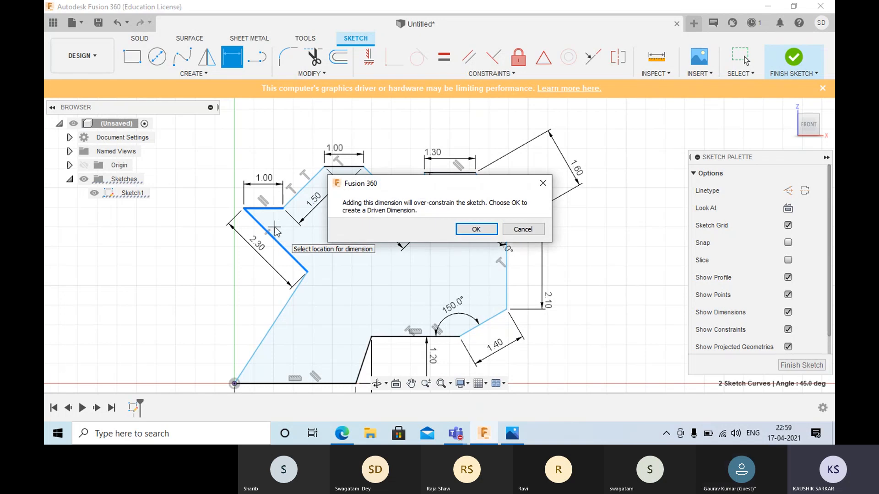
pyautogui.click(523, 229)
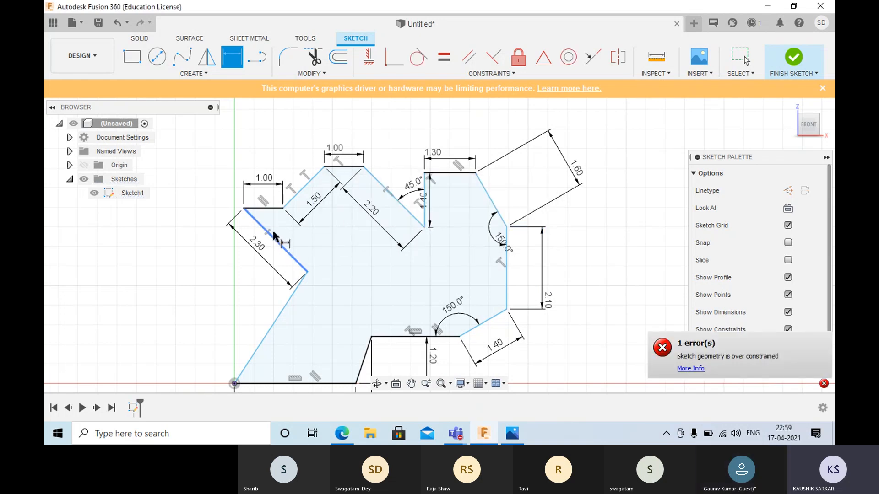
pyautogui.press('Escape')
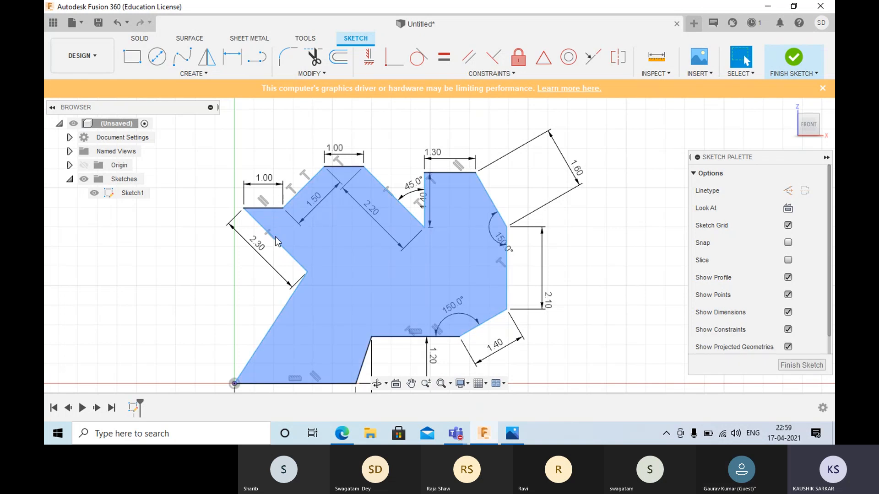
# - Delete the 2.3 mm slanted edge below the outline's upper left corner
pyautogui.scroll(4, 274, 235)
pyautogui.scroll(3, 271, 235)
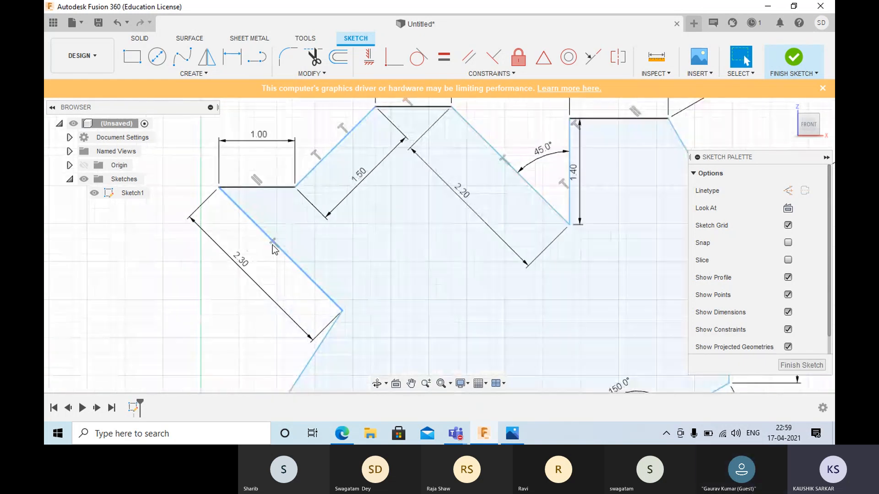
pyautogui.click(273, 244)
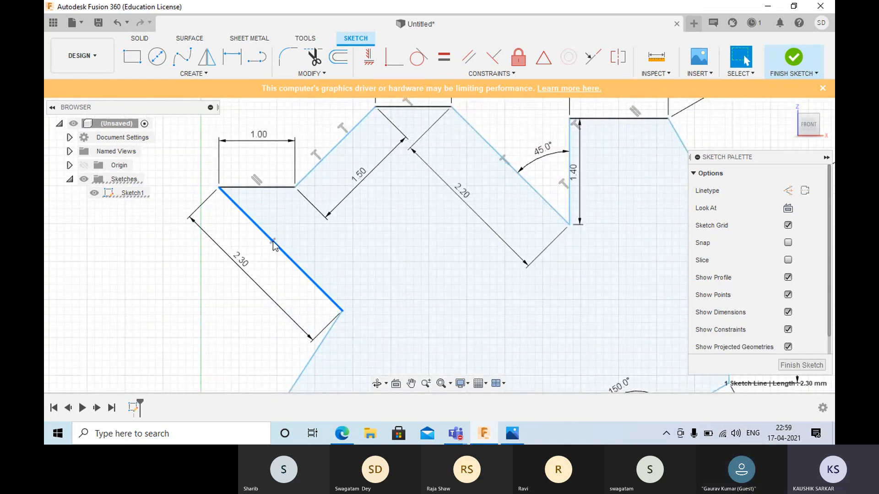
pyautogui.scroll(3, 274, 245)
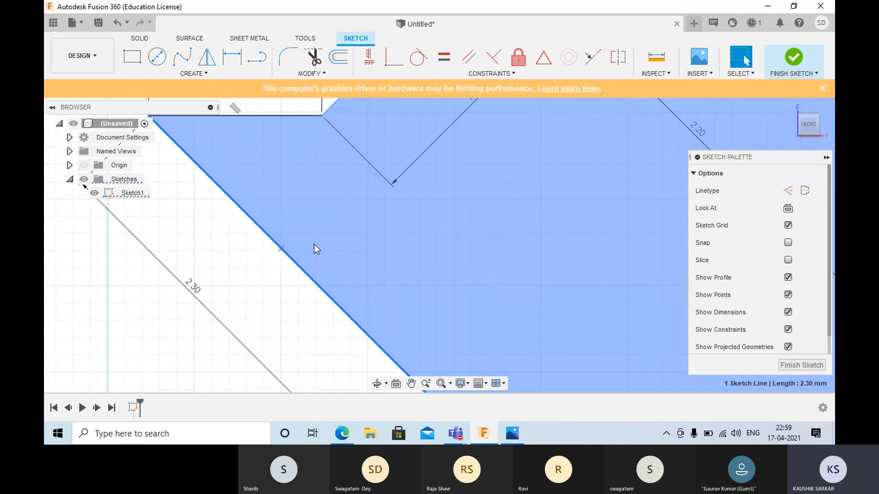
pyautogui.click(279, 252)
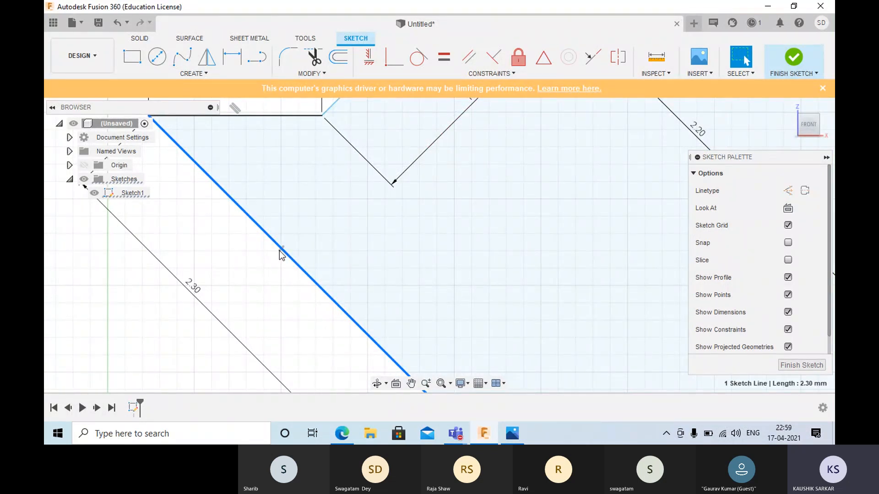
pyautogui.press('Delete')
pyautogui.scroll(-1, 195, 208)
pyautogui.scroll(2, 195, 208)
pyautogui.scroll(-4, 195, 207)
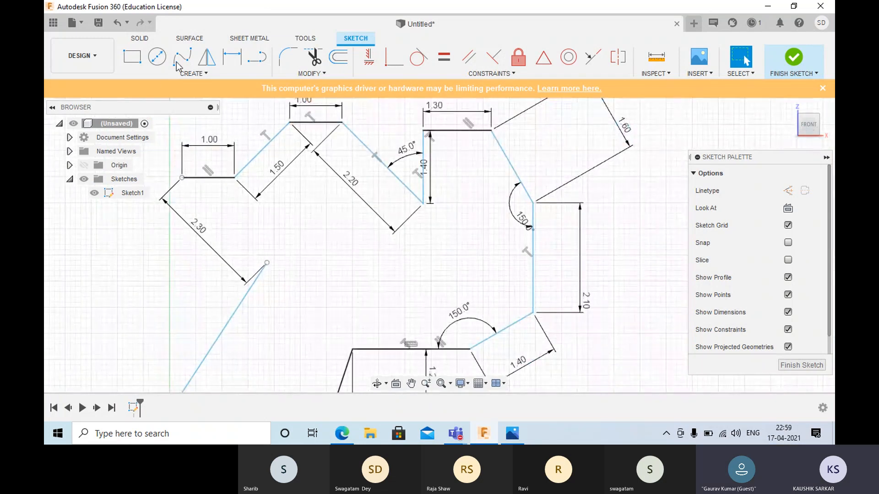
# - Redraw the slanted edge about 2.3 mm long from the upper left corner, and bring its free end beside the long left edge's open end
pyautogui.click(256, 56)
pyautogui.click(182, 178)
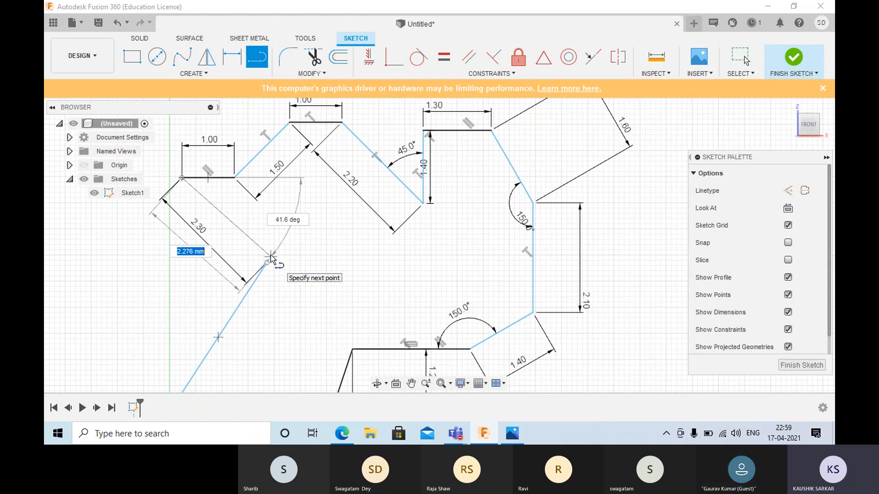
pyautogui.click(272, 255)
pyautogui.rightClick(267, 263)
pyautogui.click(308, 264)
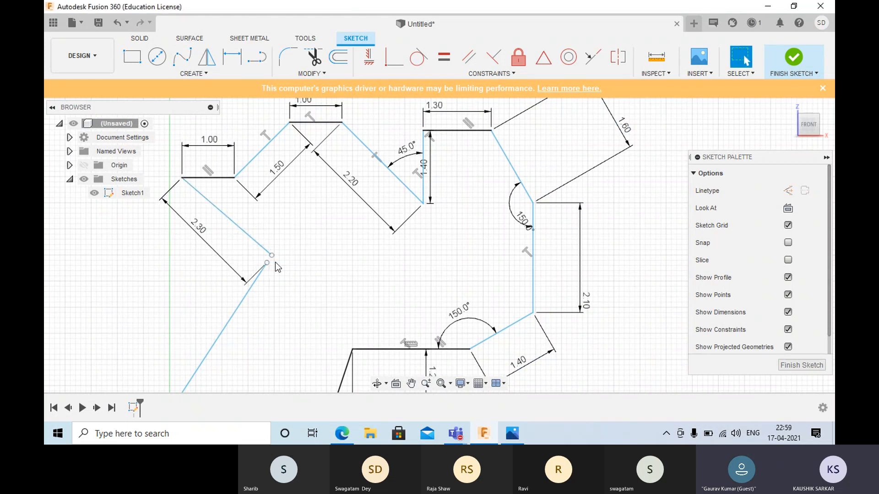
pyautogui.click(275, 265)
pyautogui.moveTo(274, 260); pyautogui.dragTo(269, 255)
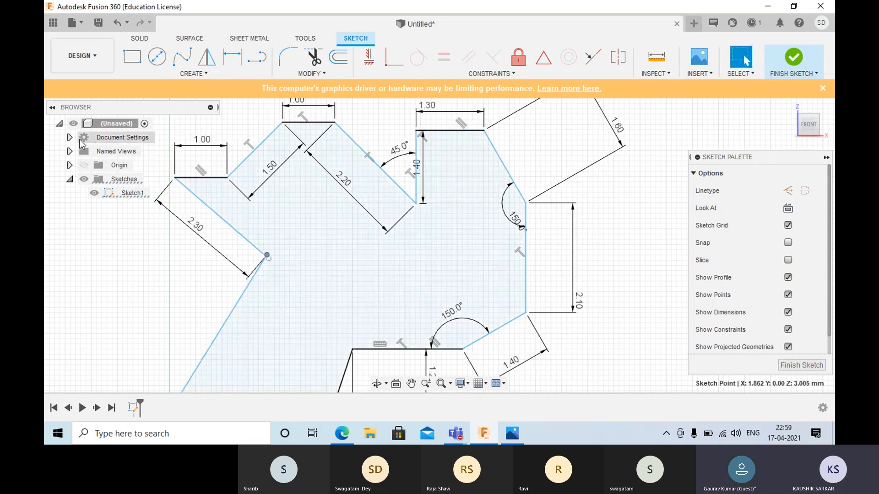
# - Set the angle between the upper left horizontal segment and the redrawn slanted edge to 60 degrees, and leave the dimension command
pyautogui.click(238, 55)
pyautogui.click(215, 178)
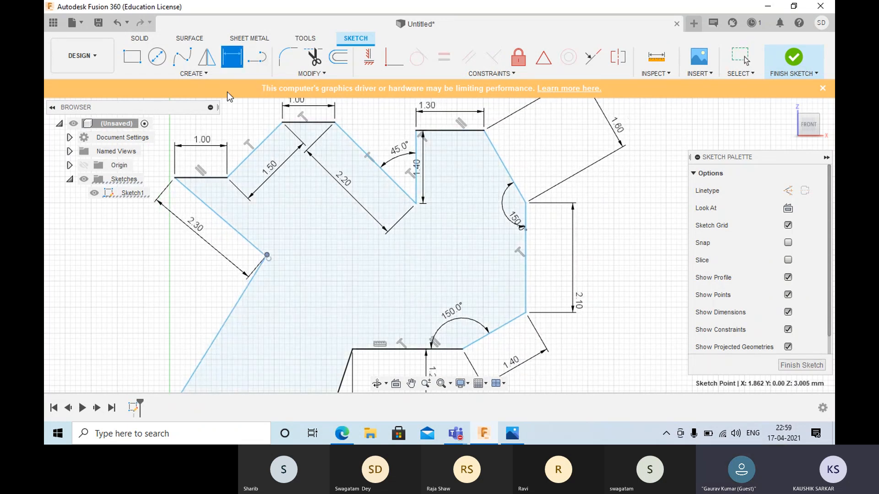
pyautogui.click(210, 211)
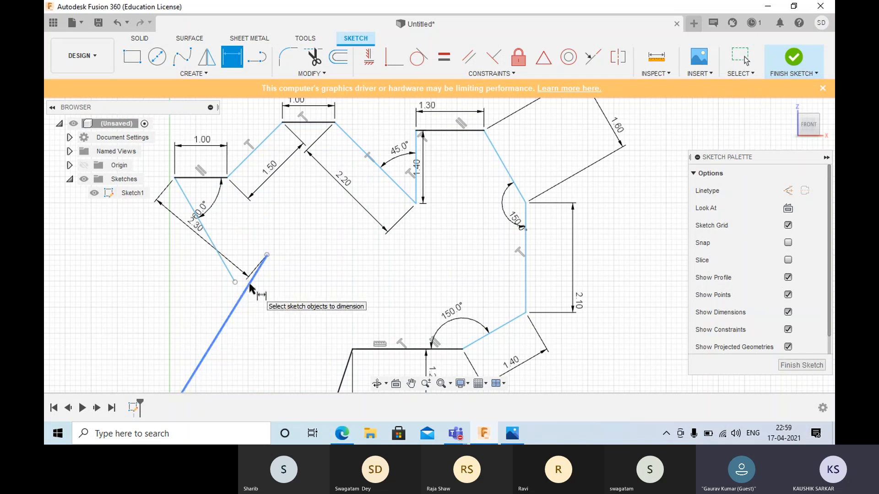
pyautogui.press('Escape')
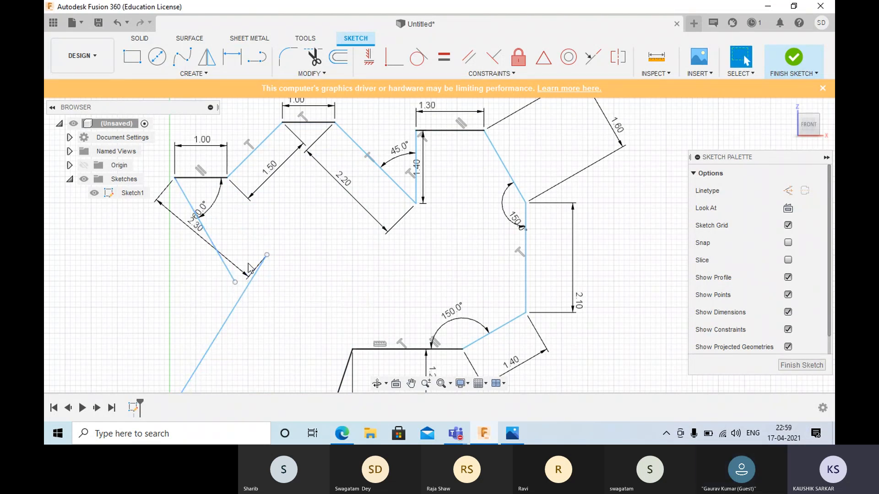
# - Bring the long left edge's open end near the 2.3 mm slanted edge's free end, and constrain both endpoints coincident to close the outline
pyautogui.moveTo(267, 255)
pyautogui.mouseDown()
pyautogui.moveTo(251, 289)
pyautogui.moveTo(265, 271)
pyautogui.mouseUp()
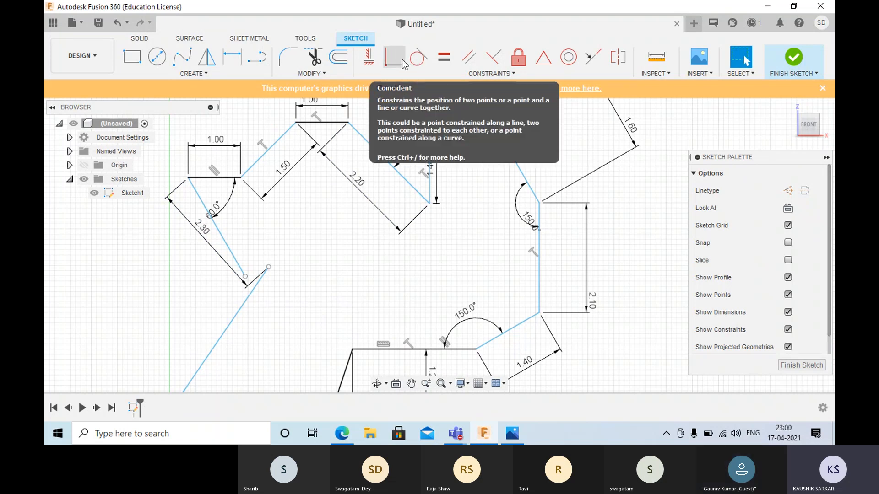
pyautogui.click(386, 64)
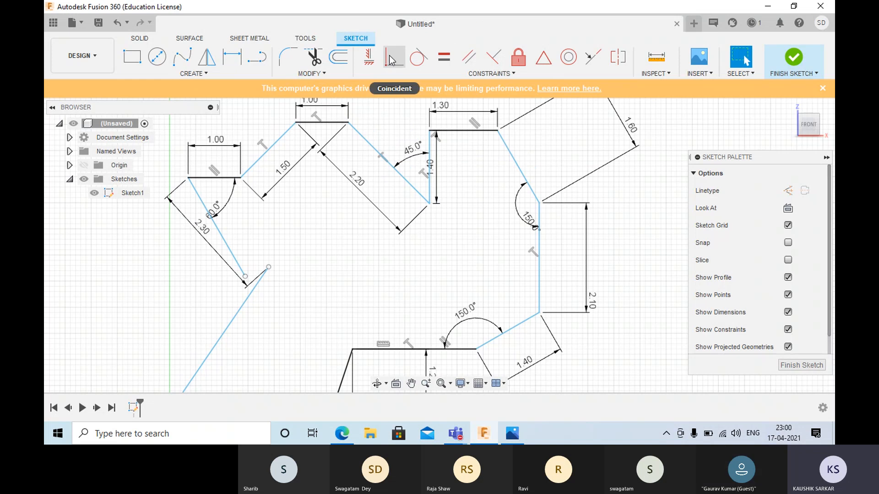
pyautogui.click(246, 278)
pyautogui.click(269, 268)
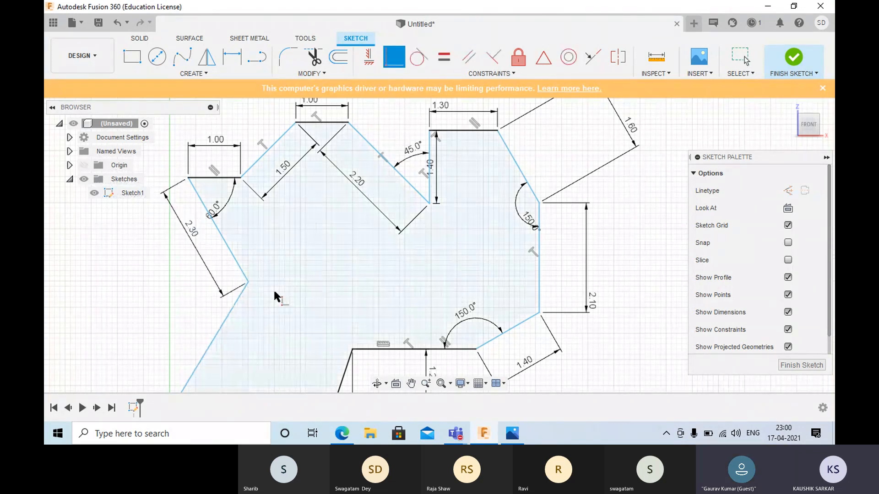
pyautogui.scroll(-2, 273, 289)
pyautogui.moveTo(278, 288); pyautogui.dragTo(275, 245, button='middle')
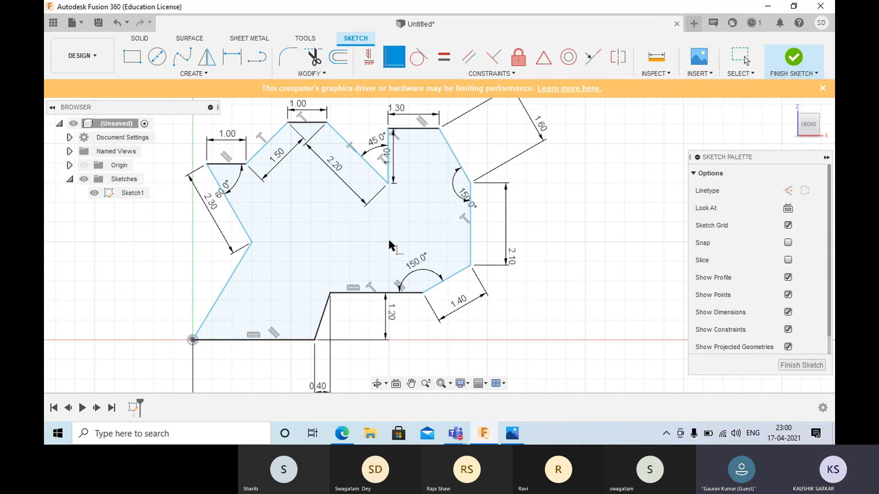
# - Draw a horizontal line about 1.43 mm long inward from the left notch vertex and convert it to construction geometry
pyautogui.click(236, 62)
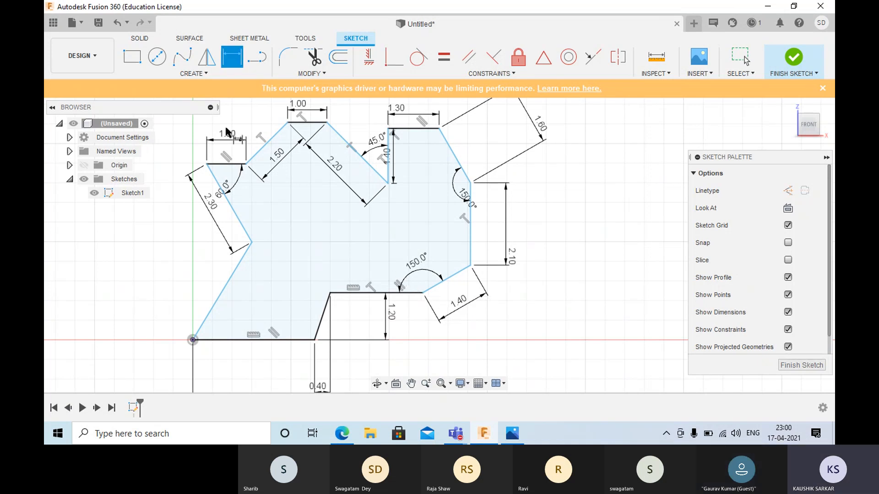
pyautogui.click(257, 56)
pyautogui.click(252, 243)
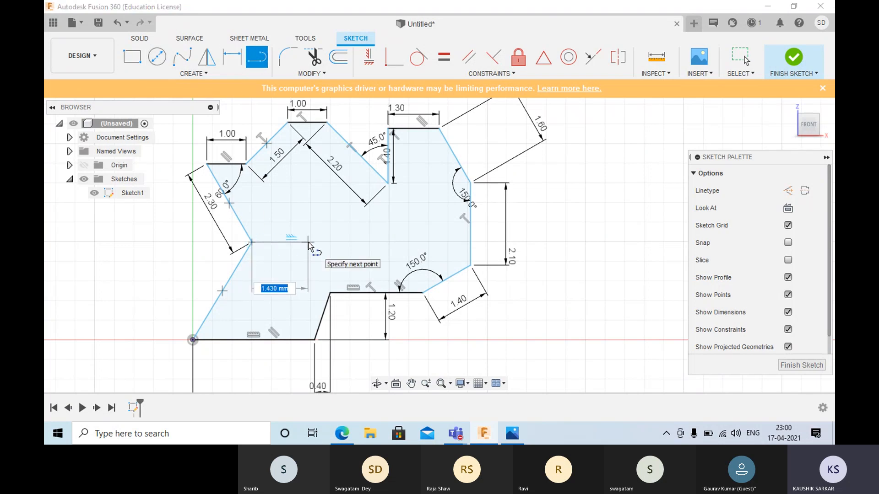
pyautogui.click(308, 242)
pyautogui.rightClick(308, 228)
pyautogui.click(347, 237)
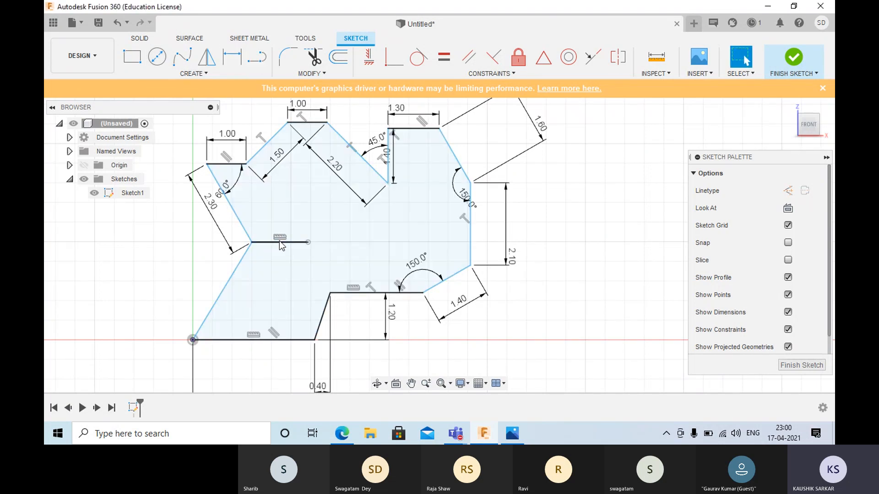
pyautogui.click(280, 242)
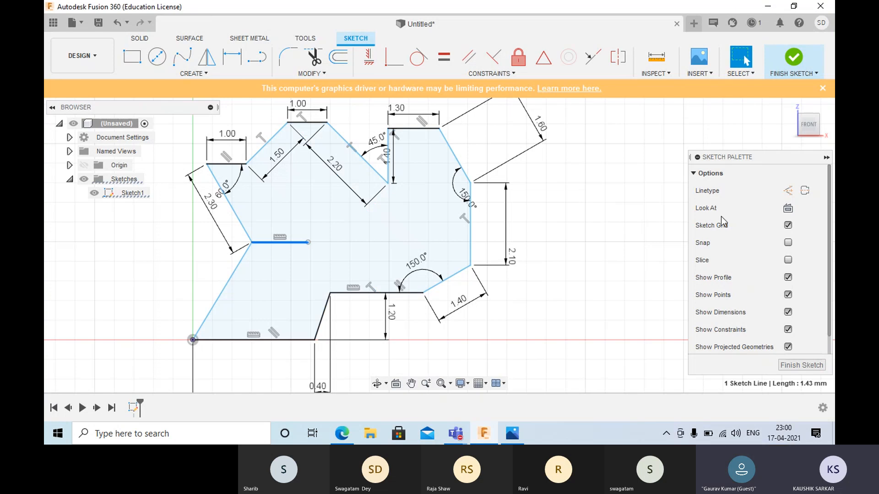
pyautogui.click(788, 190)
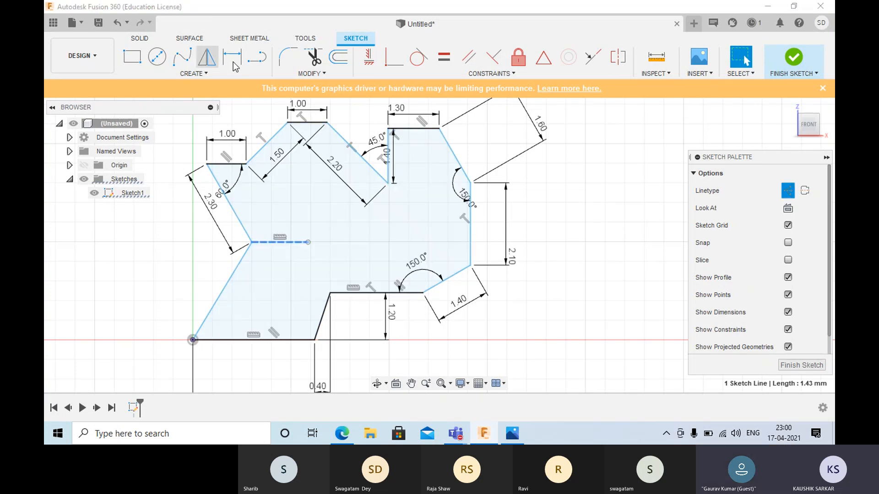
# - Set the angle between the horizontal construction line and the lower left slanted edge to 120 degrees, and leave the dimension command
pyautogui.click(231, 56)
pyautogui.click(246, 250)
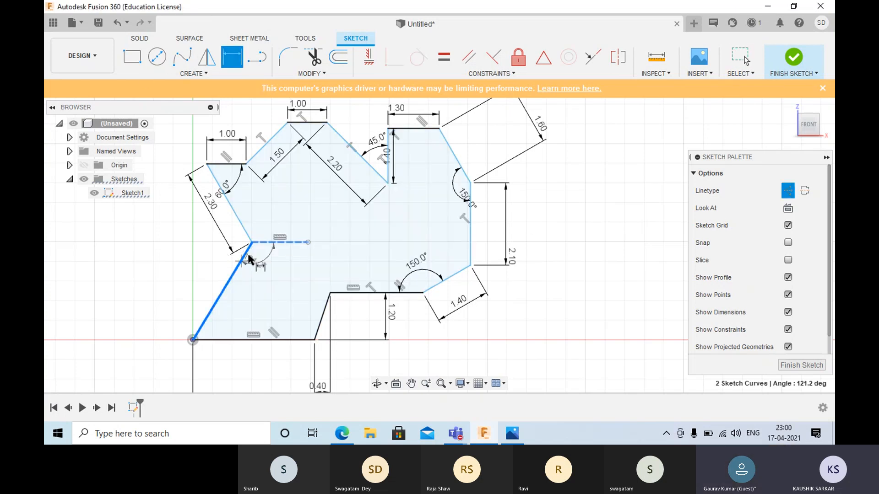
pyautogui.click(262, 265)
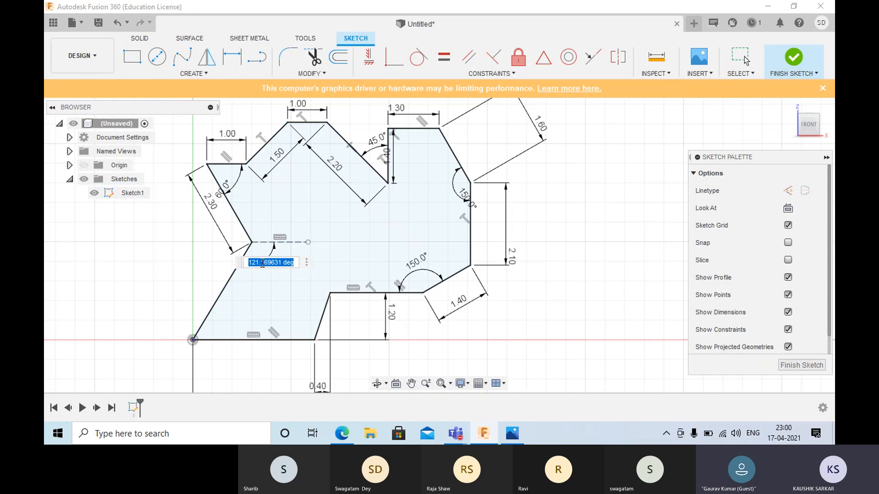
pyautogui.write('120')
pyautogui.press('Return')
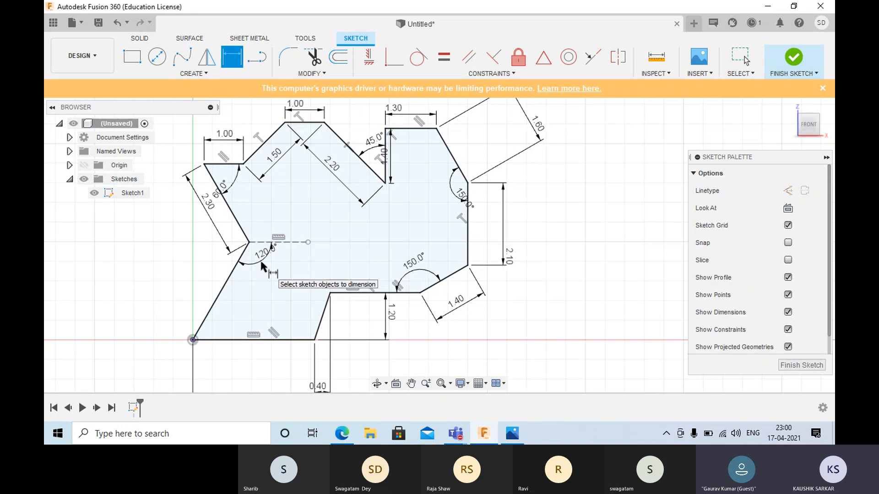
pyautogui.press('Escape')
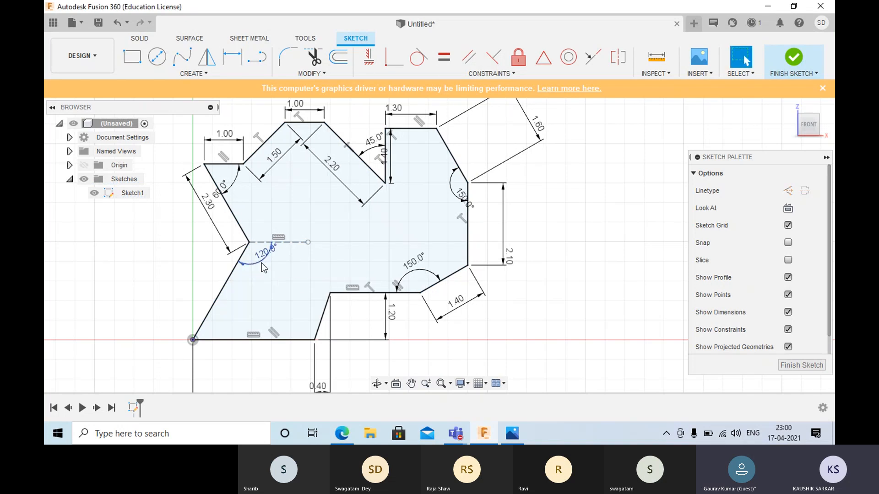
# - Select the whole outline with its dimensions and delete it, emptying the sketch
pyautogui.scroll(-3, 438, 188)
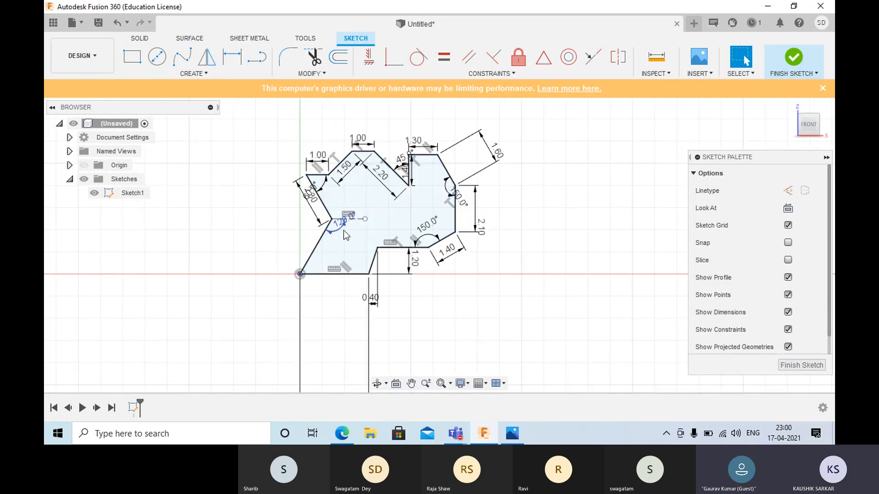
pyautogui.scroll(5, 346, 230)
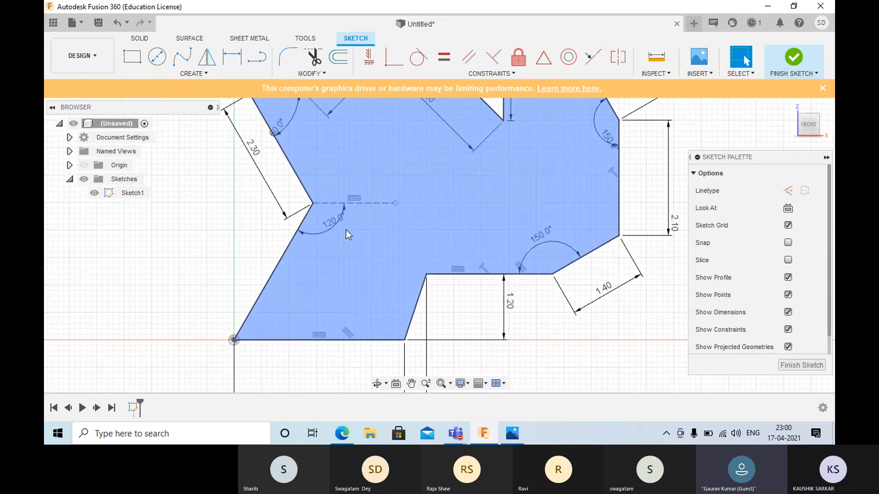
pyautogui.scroll(-3, 346, 230)
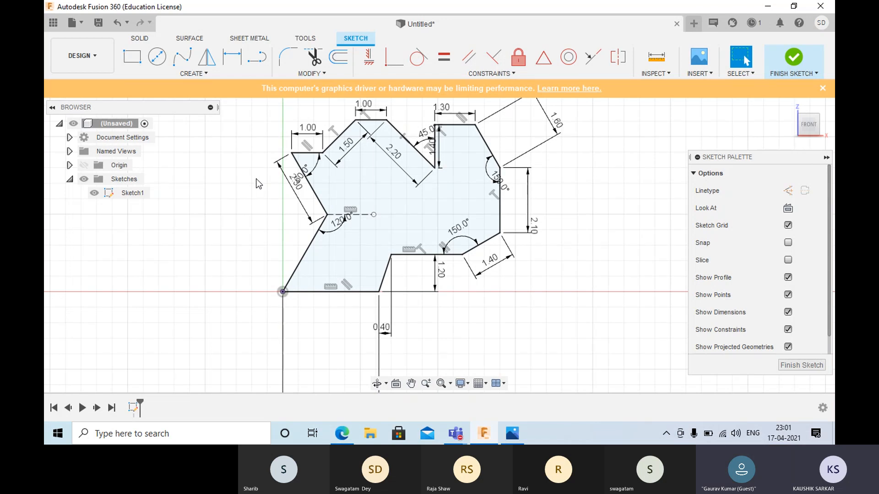
pyautogui.scroll(-3, 336, 182)
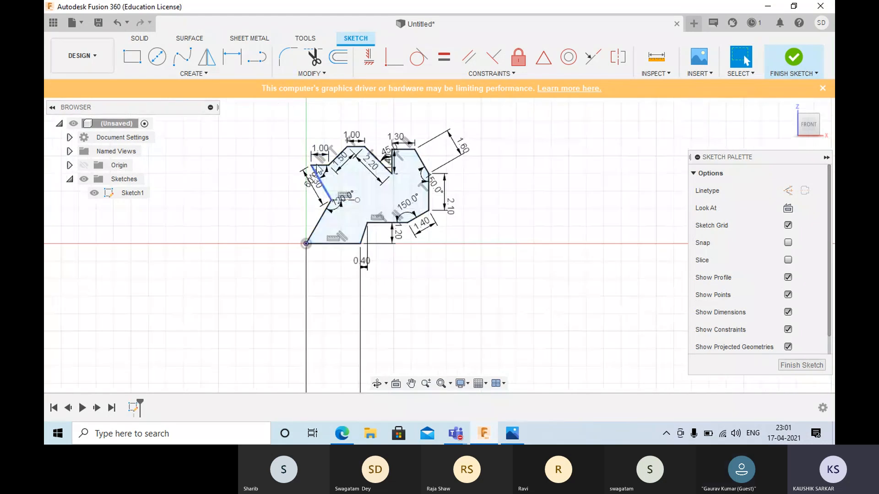
pyautogui.moveTo(259, 115); pyautogui.dragTo(480, 319)
pyautogui.press('Delete')
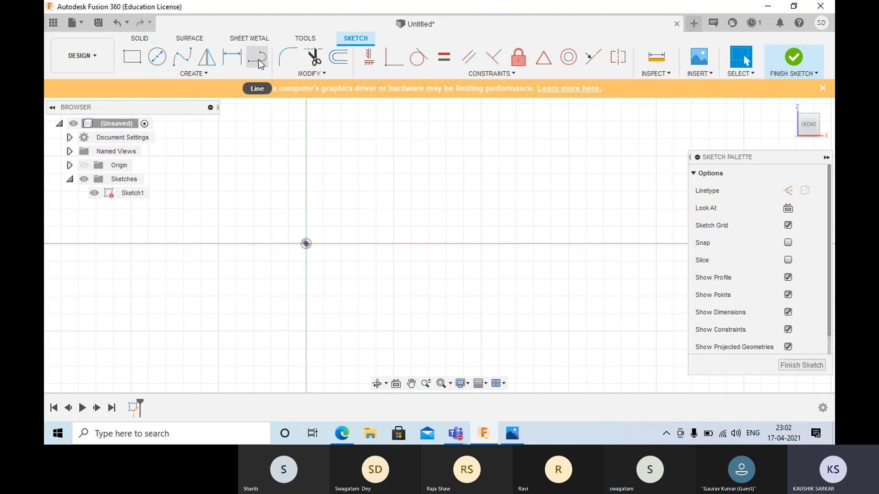
# - Sketch a free slanted line above the horizontal axis, running down toward the origin without touching it
pyautogui.click(210, 72)
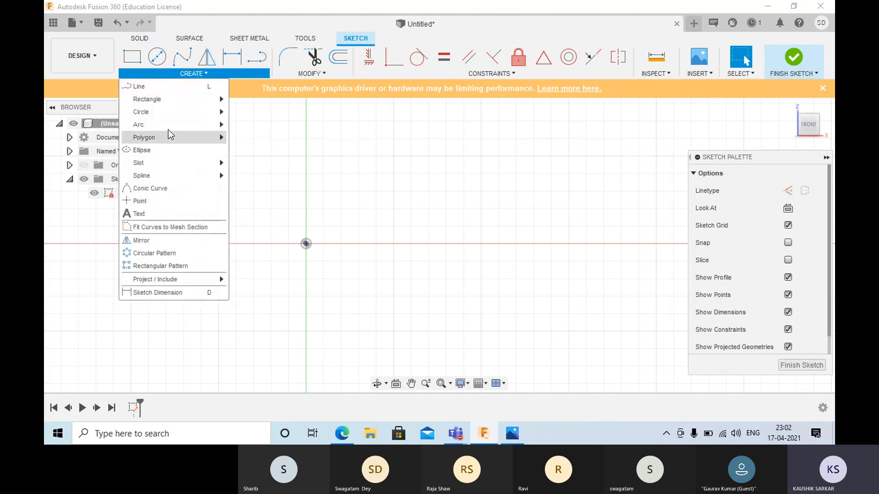
pyautogui.moveTo(170, 106)
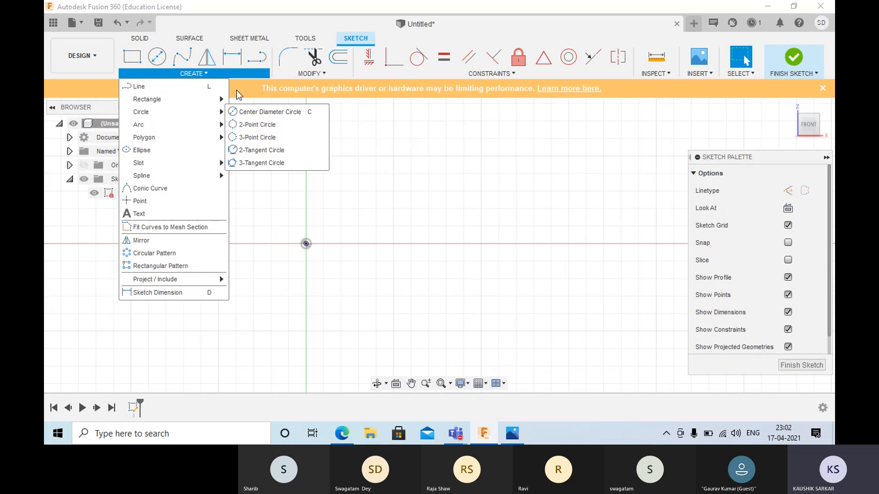
pyautogui.click(257, 57)
pyautogui.click(397, 133)
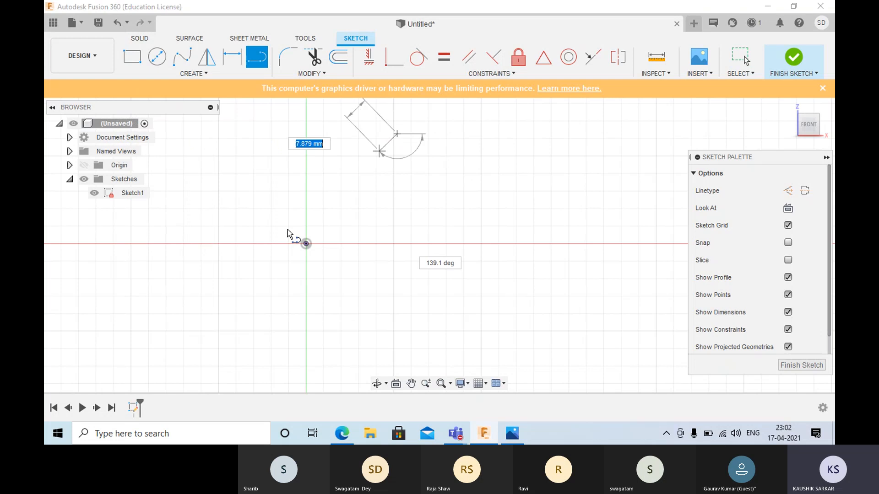
pyautogui.click(336, 211)
pyautogui.rightClick(335, 210)
pyautogui.click(385, 213)
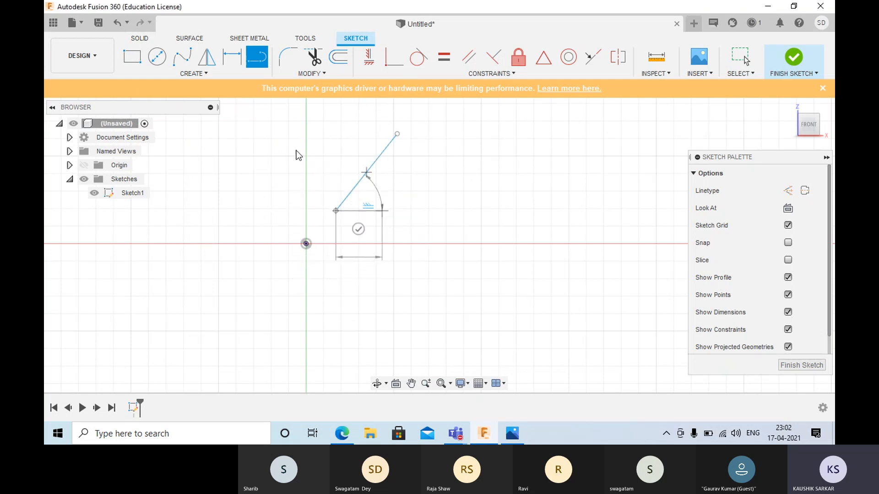
# - Sketch a second separate line beside the first, sloping the opposite way so the two lines spread apart downward
pyautogui.click(257, 57)
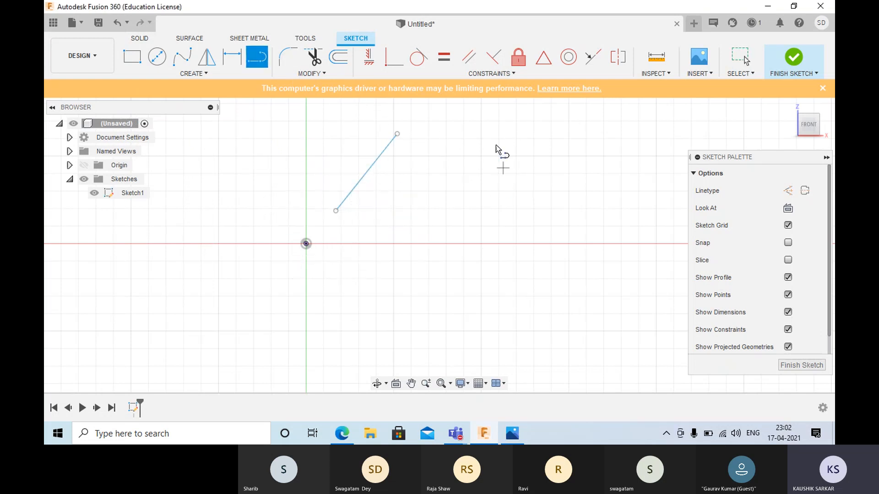
pyautogui.click(465, 136)
pyautogui.click(518, 207)
pyautogui.rightClick(519, 208)
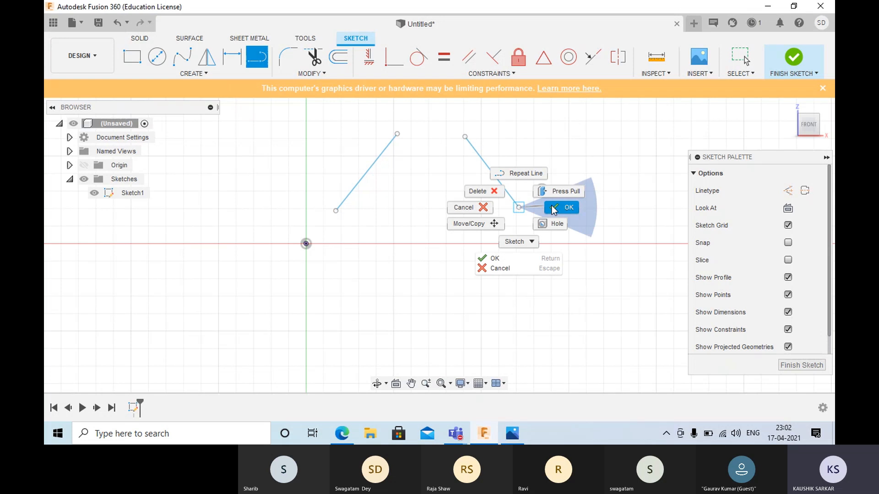
pyautogui.click(567, 210)
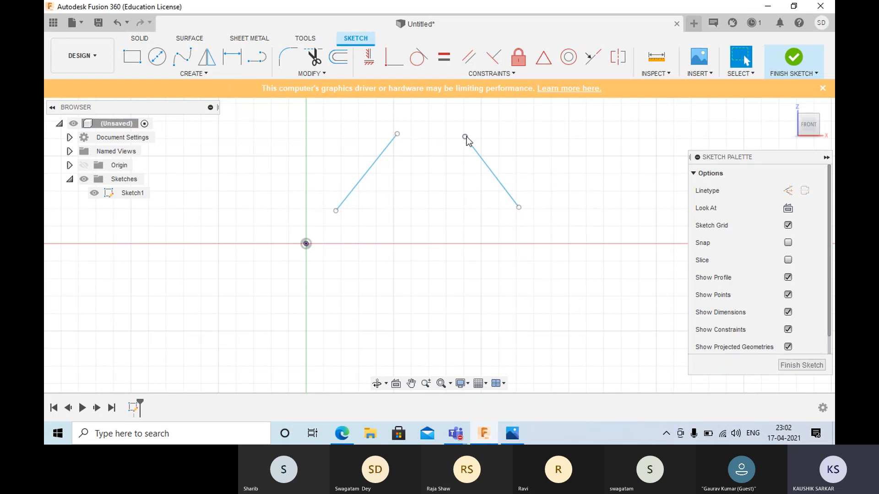
# - Draw a 2-Point Circle about 3.9 mm in diameter between the upper endpoints of the two slanted lines
pyautogui.click(197, 74)
pyautogui.moveTo(189, 115)
pyautogui.click(276, 129)
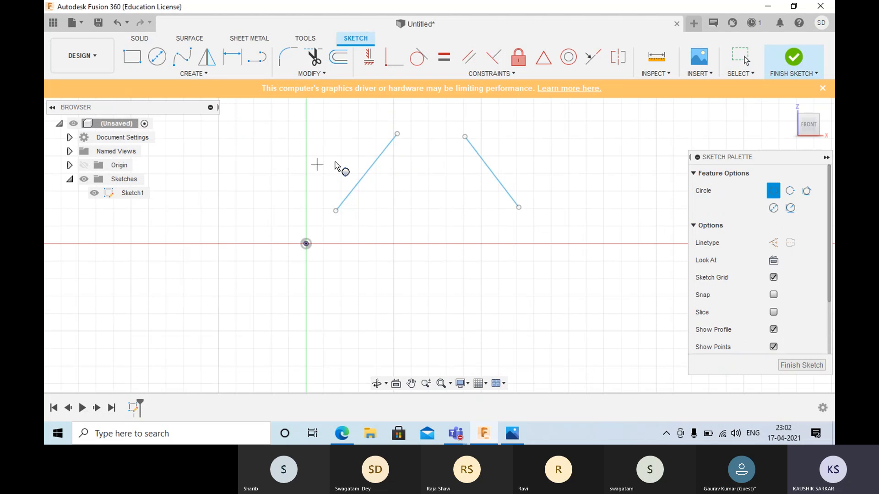
pyautogui.click(397, 135)
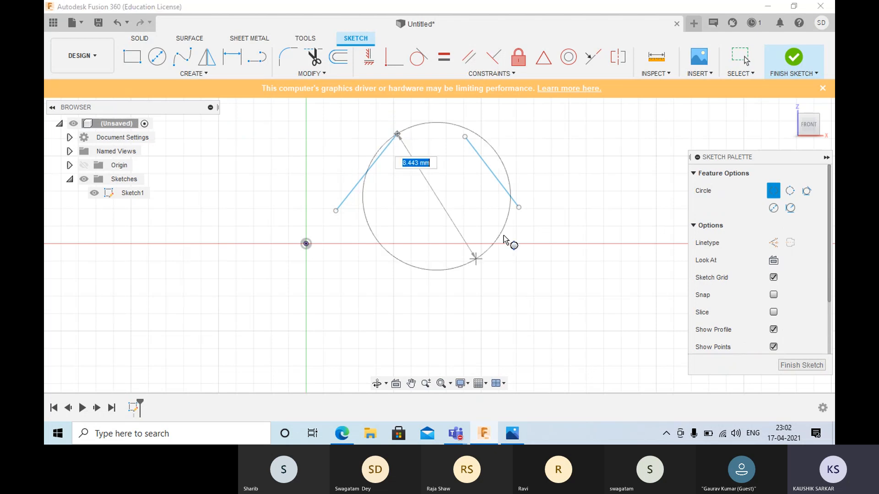
pyautogui.click(465, 137)
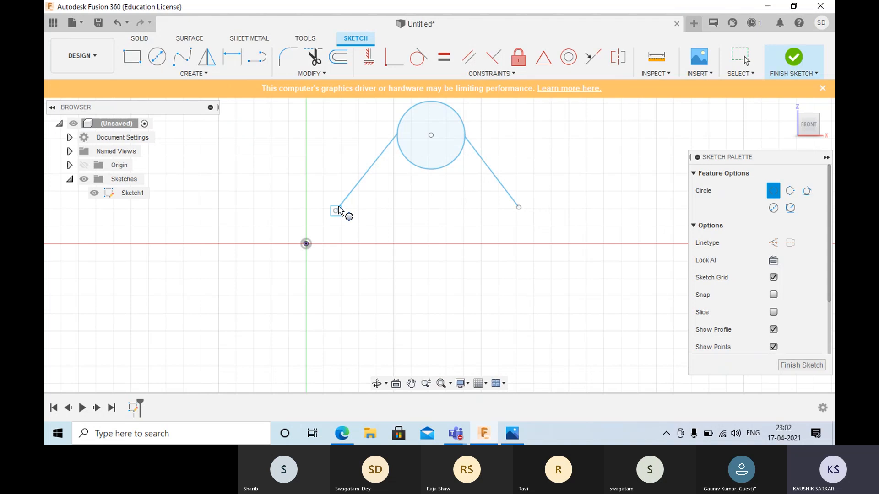
# - Dimension the vertical distance from the origin to the first slanted line's upper endpoint at its drawn value, and leave the dimension command
pyautogui.click(233, 58)
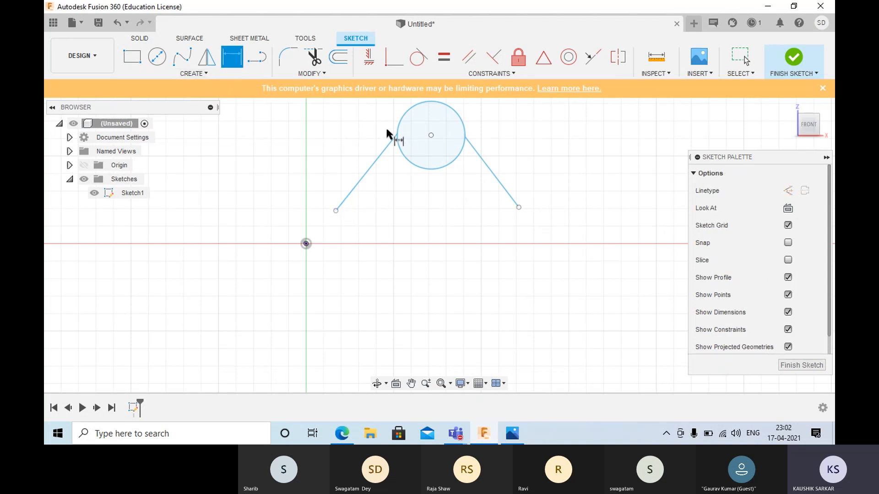
pyautogui.click(397, 133)
pyautogui.click(306, 244)
pyautogui.click(295, 211)
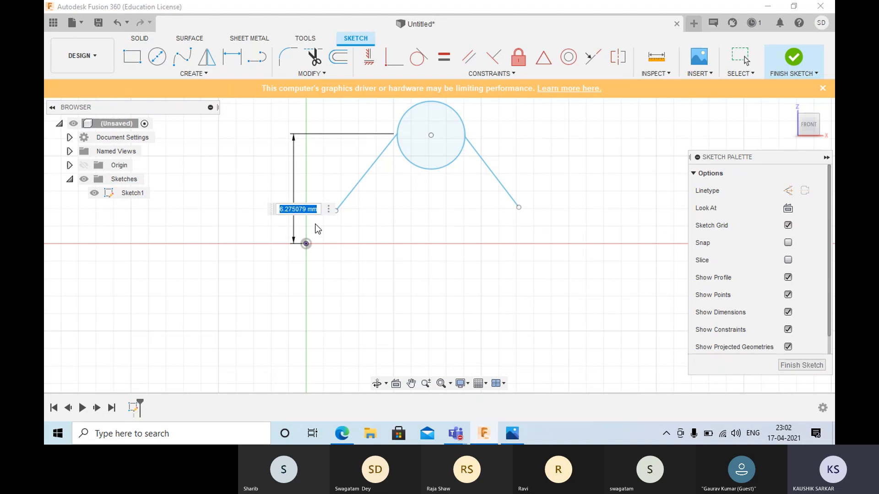
pyautogui.press('Return')
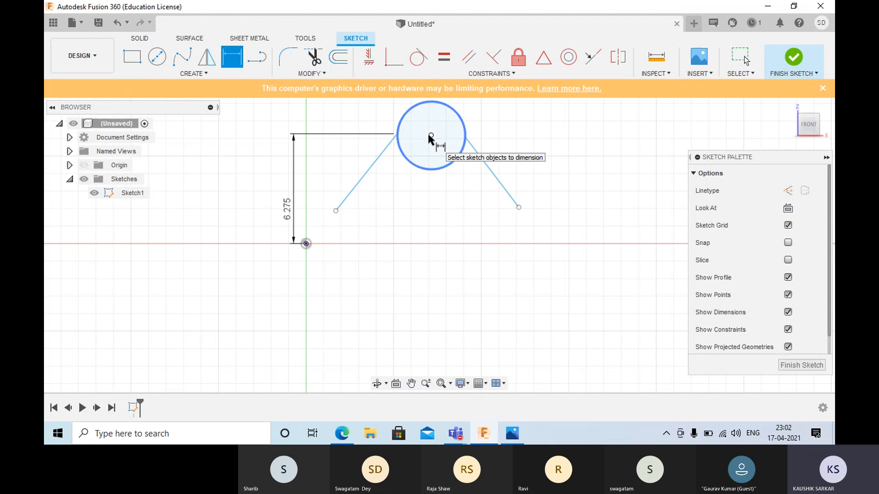
pyautogui.press('Escape')
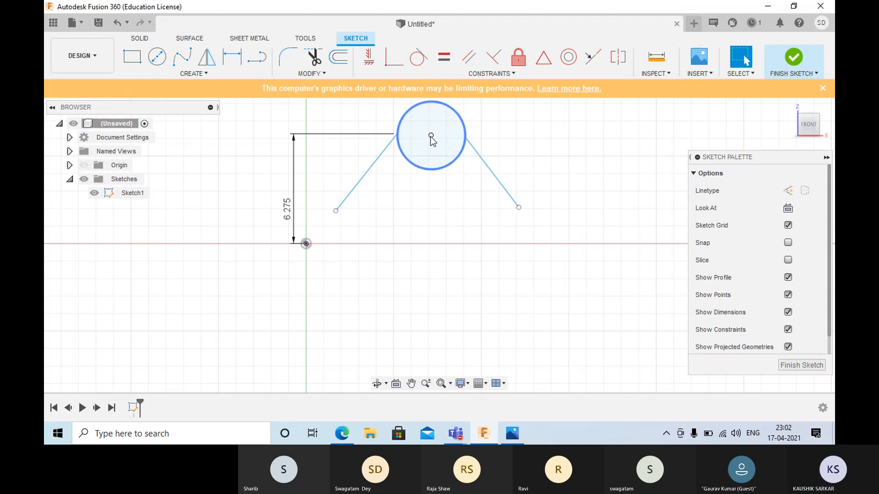
# - Move the circle's center point up and away from the vertical axis, to about X 7.85 mm and Z 6.90 mm
pyautogui.moveTo(432, 140)
pyautogui.mouseDown()
pyautogui.moveTo(435, 164)
pyautogui.moveTo(443, 123)
pyautogui.mouseUp()
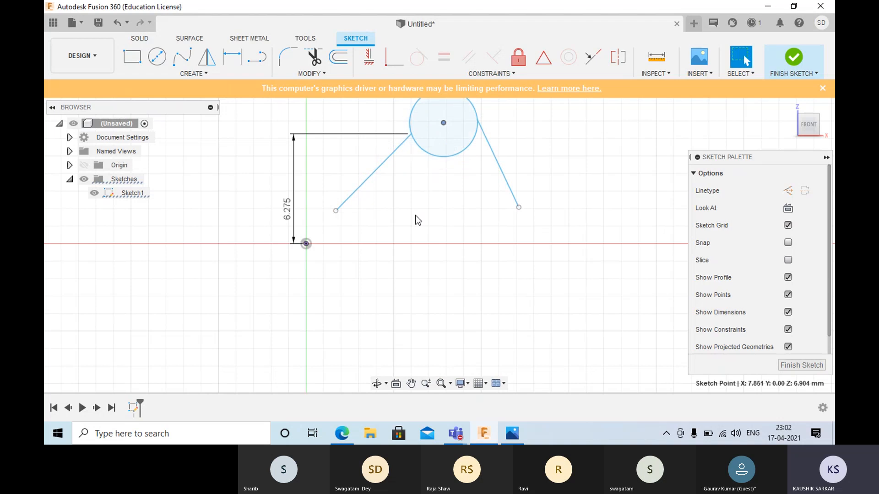
pyautogui.click(236, 65)
pyautogui.click(410, 134)
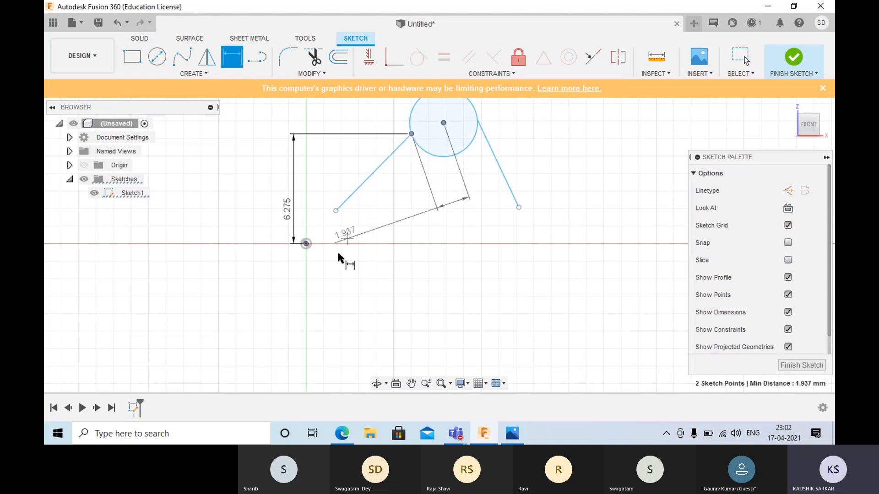
pyautogui.press('Escape')
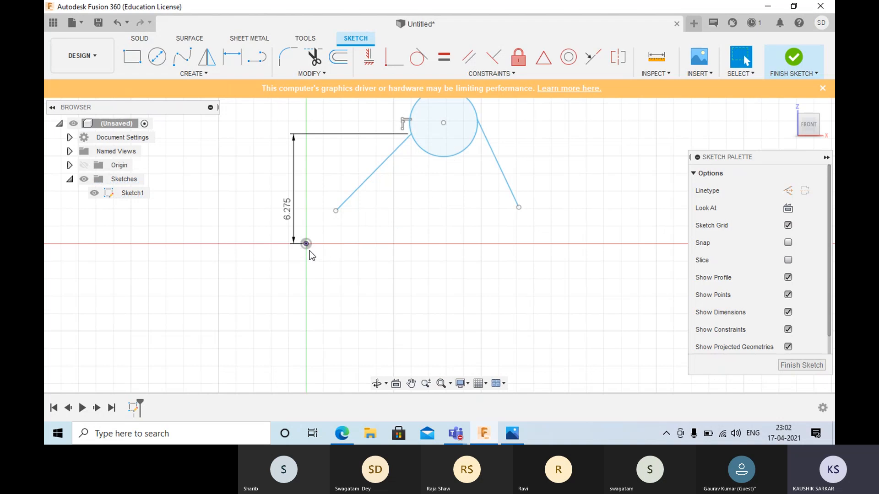
# - Dimension the horizontal distance from the origin to the first slanted line's upper endpoint, keeping its drawn value
pyautogui.click(232, 59)
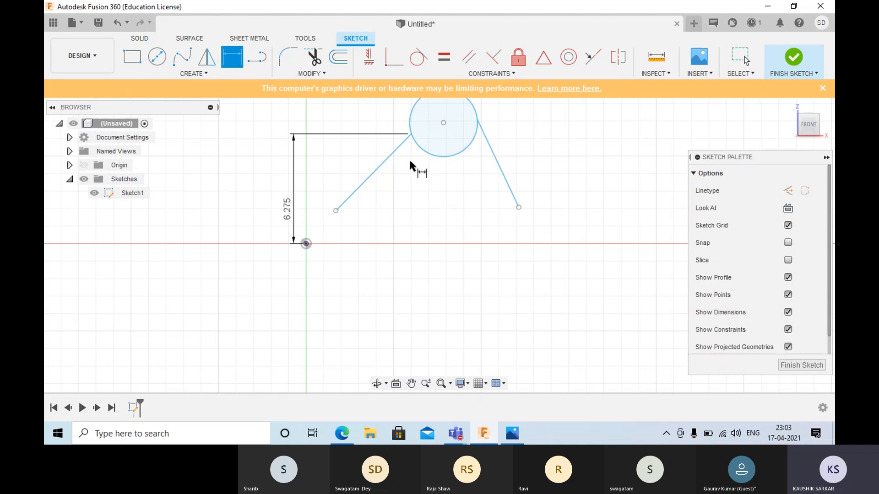
pyautogui.click(411, 133)
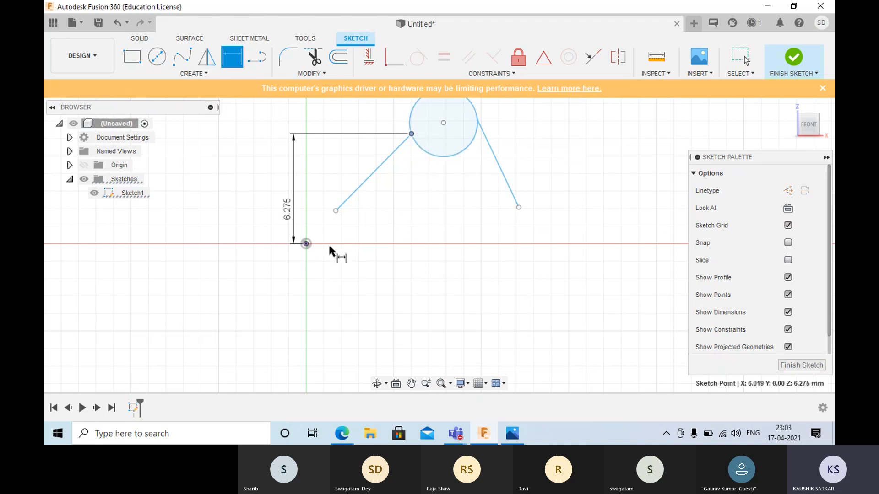
pyautogui.click(306, 243)
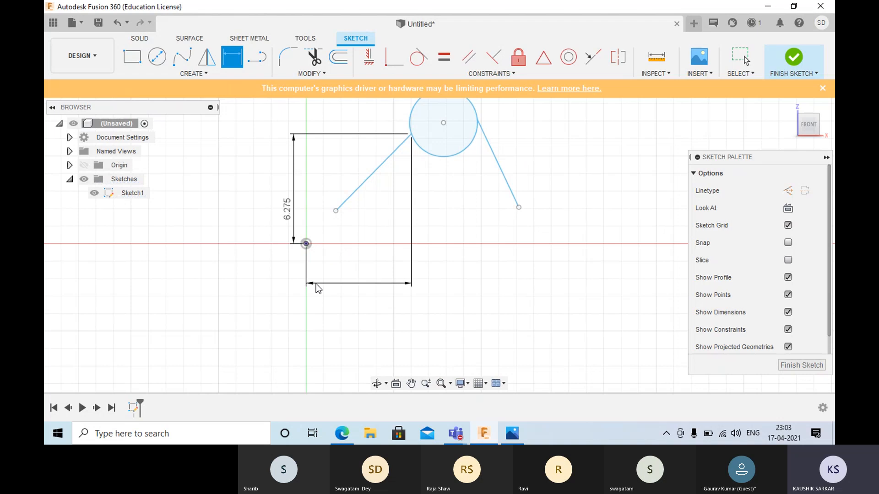
pyautogui.click(316, 284)
pyautogui.press('Return')
# - Dimension the horizontal and vertical distances from the origin to the first slanted line's lower endpoint, keeping the drawn values
pyautogui.click(336, 210)
pyautogui.click(306, 243)
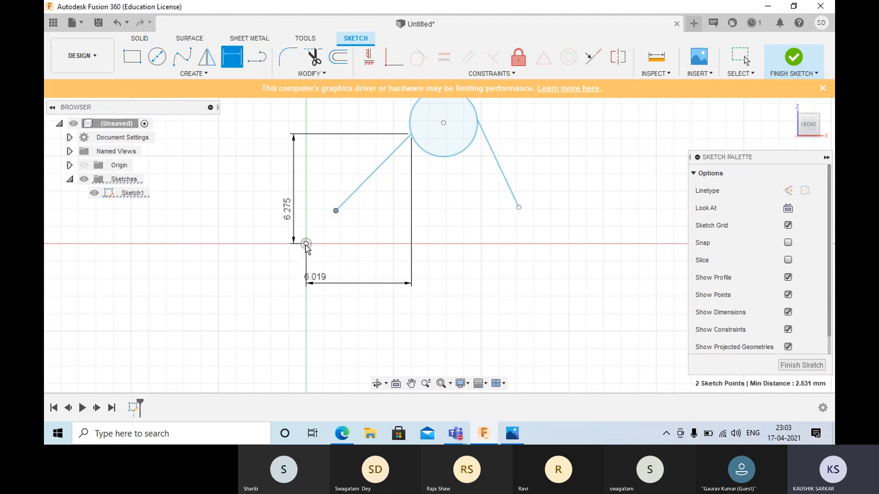
pyautogui.click(324, 266)
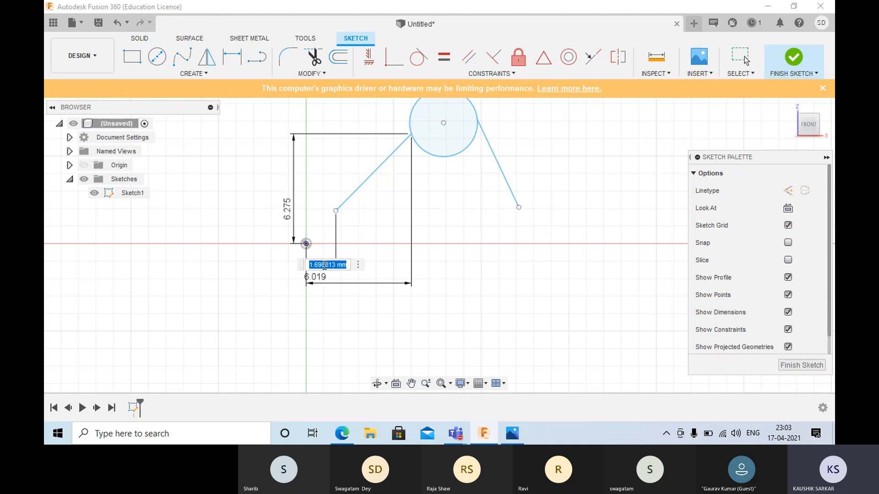
pyautogui.press('Return')
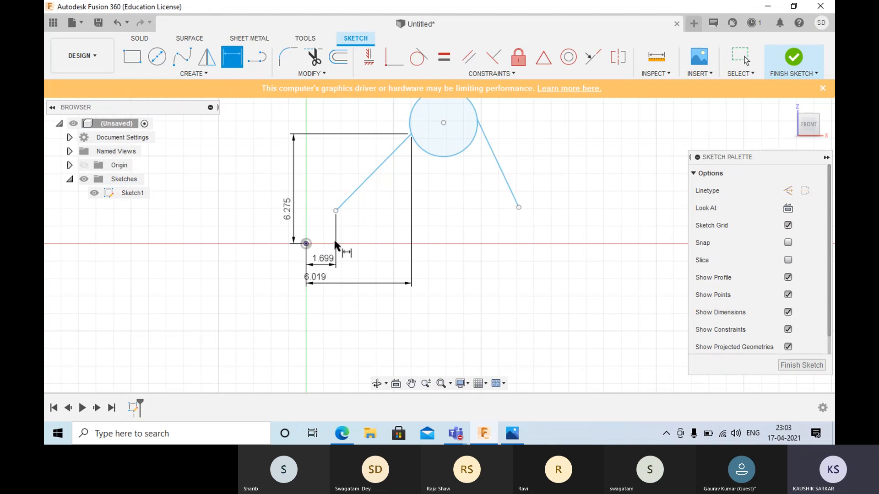
pyautogui.click(335, 211)
pyautogui.click(306, 244)
pyautogui.click(274, 243)
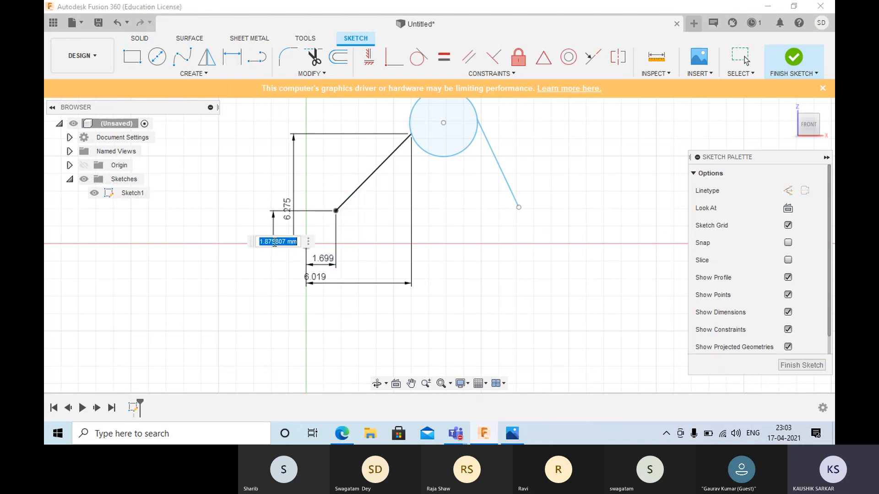
pyautogui.press('Return')
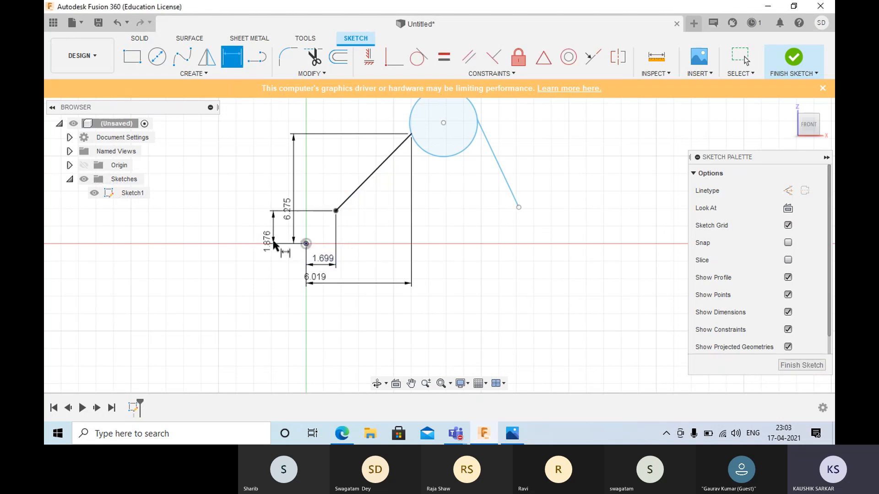
# - Add an aligned dimension between the two endpoints of the second slanted line, keeping its drawn length
pyautogui.click(477, 121)
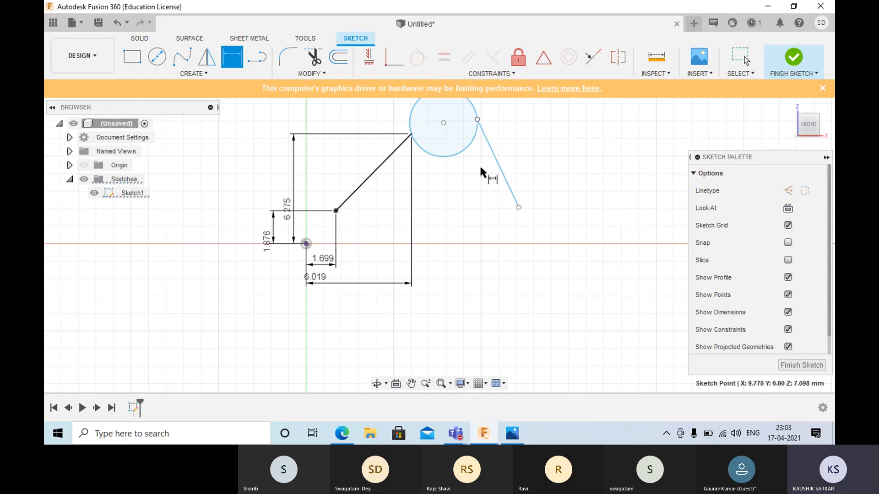
pyautogui.click(519, 208)
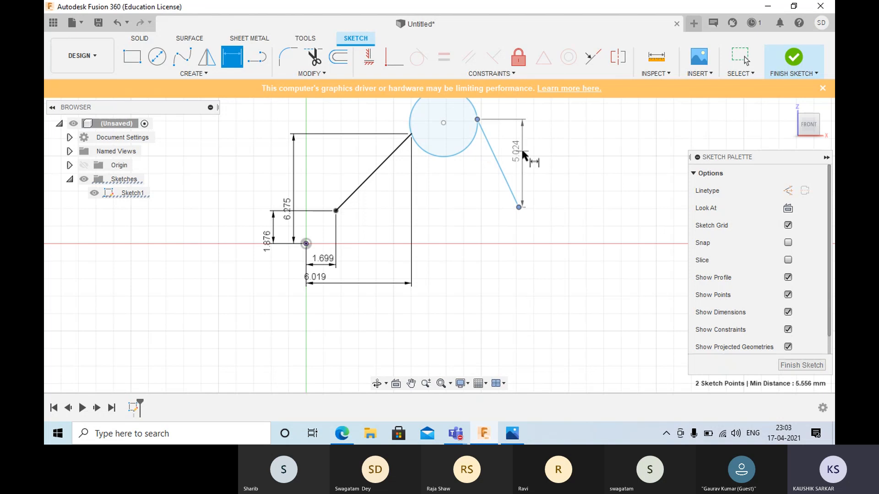
pyautogui.rightClick(534, 158)
pyautogui.click(533, 230)
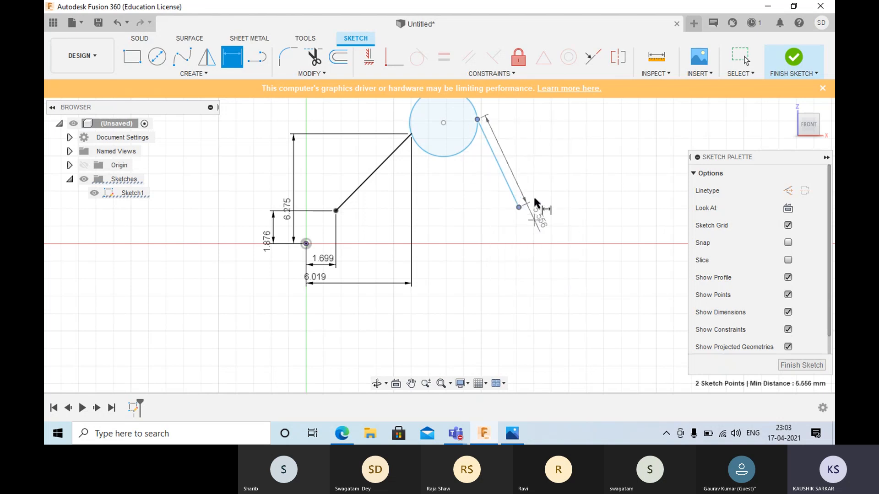
pyautogui.click(538, 184)
pyautogui.press('Return')
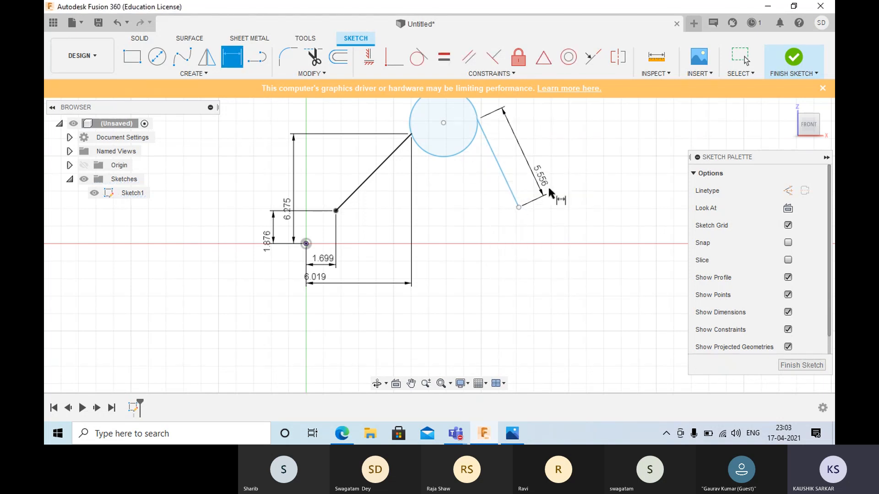
# - Dimension the horizontal distance between the lower endpoints of the two slanted lines at its drawn value
pyautogui.click(518, 207)
pyautogui.click(336, 210)
pyautogui.click(425, 231)
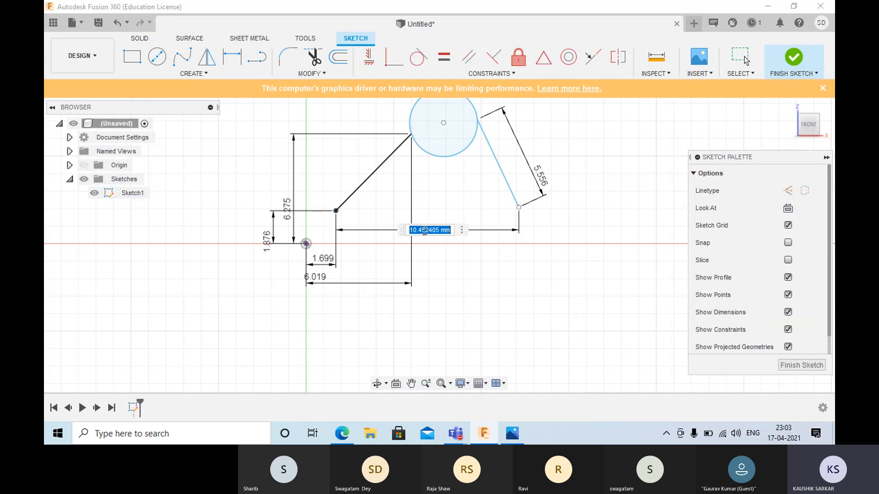
pyautogui.press('Return')
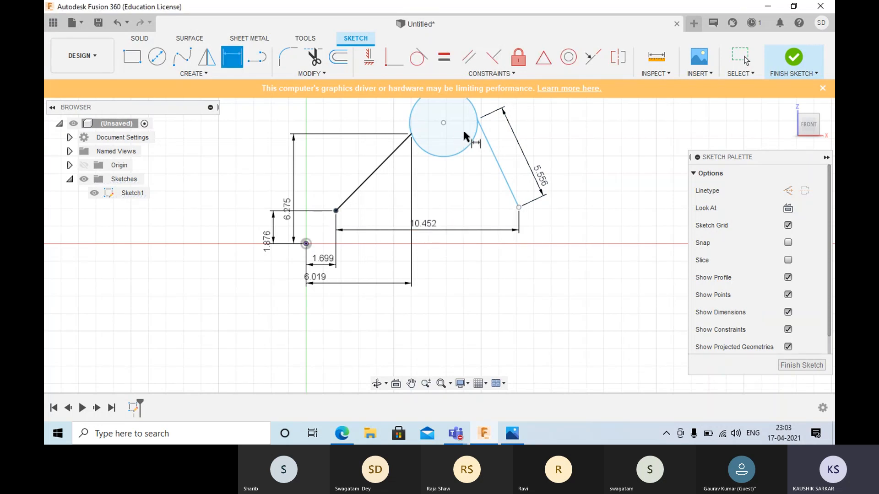
# - Dimension the vertical distance between the second line's upper endpoint and the first line's lower endpoint, and leave the dimension command
pyautogui.click(476, 119)
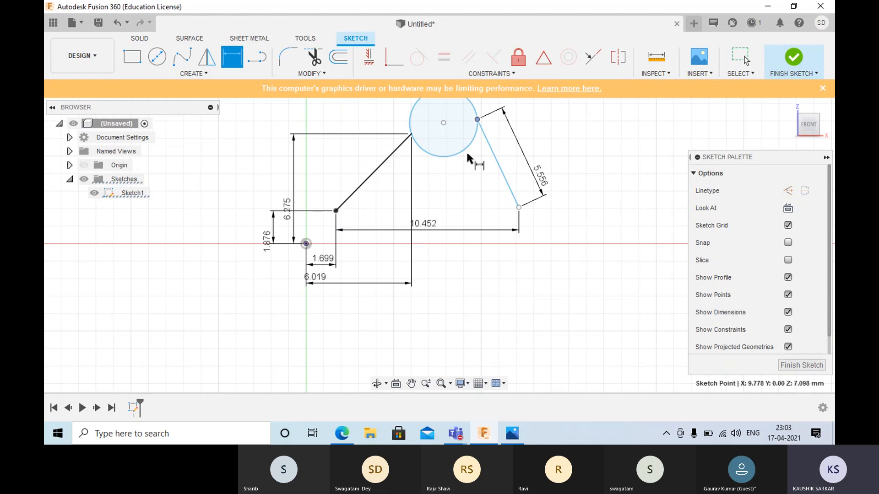
pyautogui.click(336, 211)
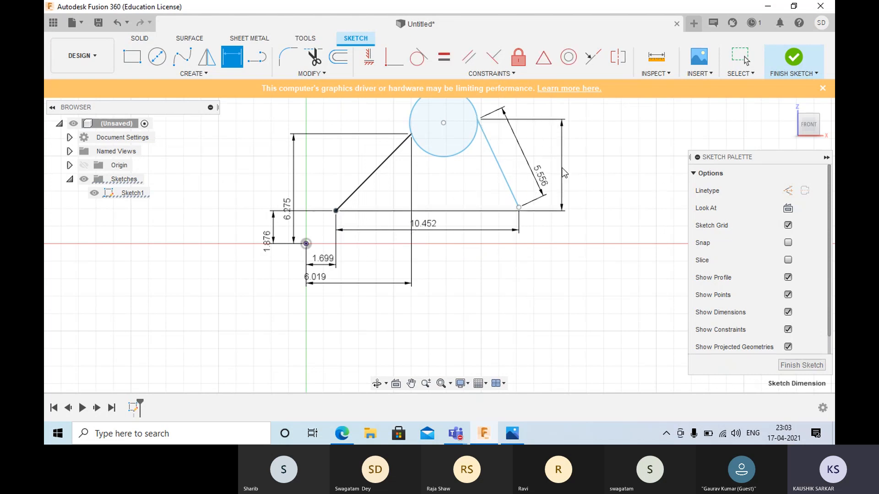
pyautogui.click(564, 173)
pyautogui.press('Return')
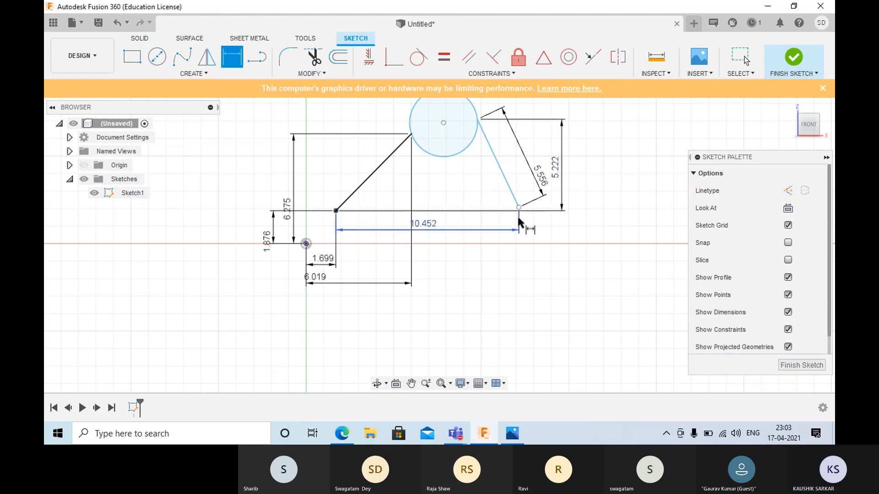
pyautogui.press('Escape')
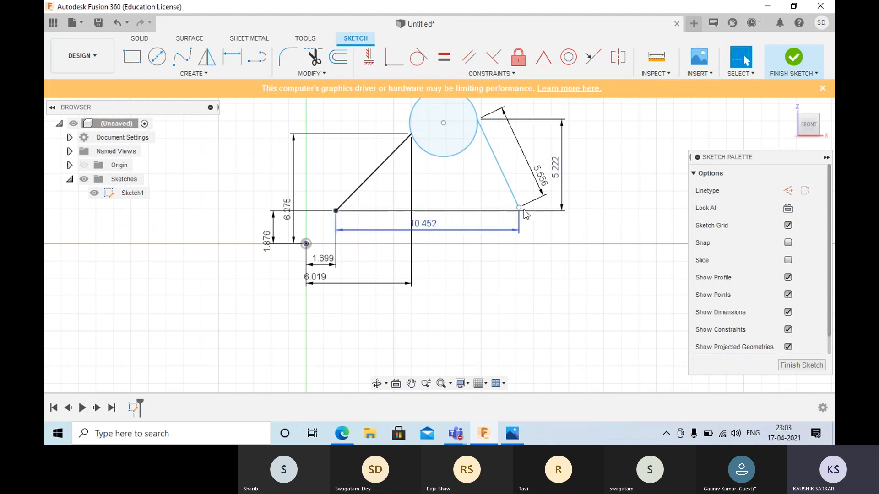
# - Shift the second line's lower endpoint slightly up, then align both lines' lower endpoints with a Horizontal/Vertical constraint
pyautogui.moveTo(520, 208); pyautogui.dragTo(518, 194)
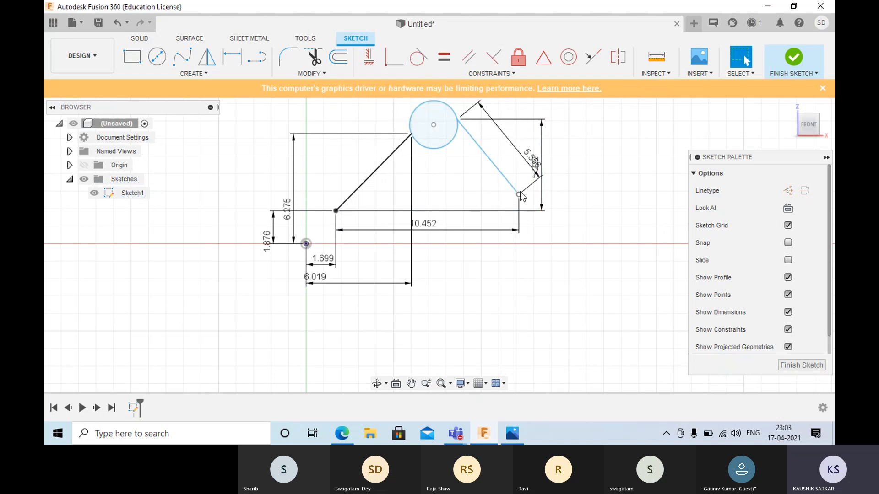
pyautogui.click(375, 58)
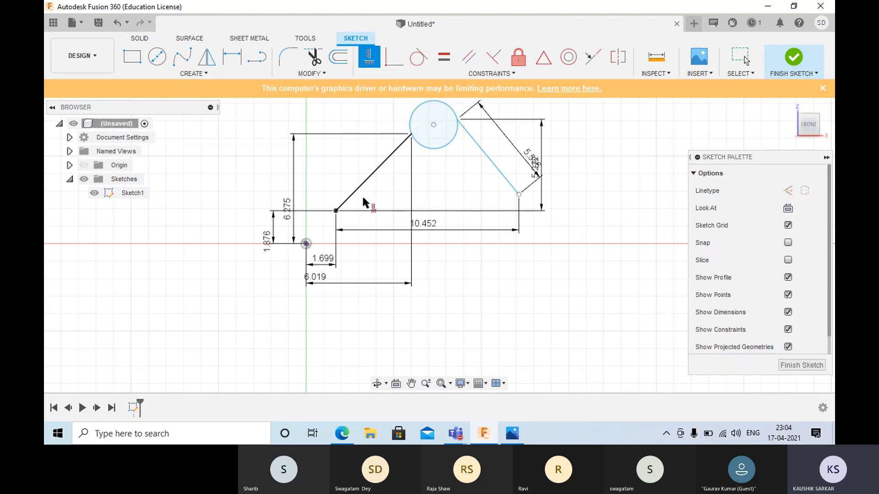
pyautogui.click(335, 211)
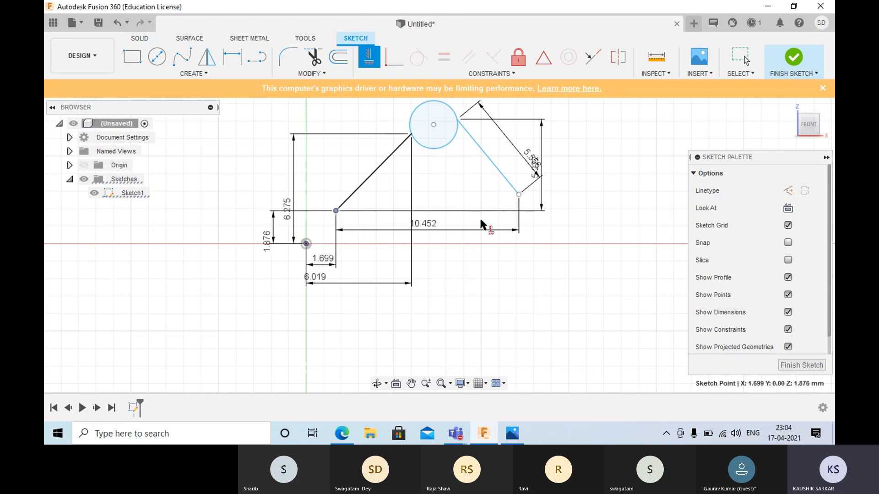
pyautogui.click(518, 195)
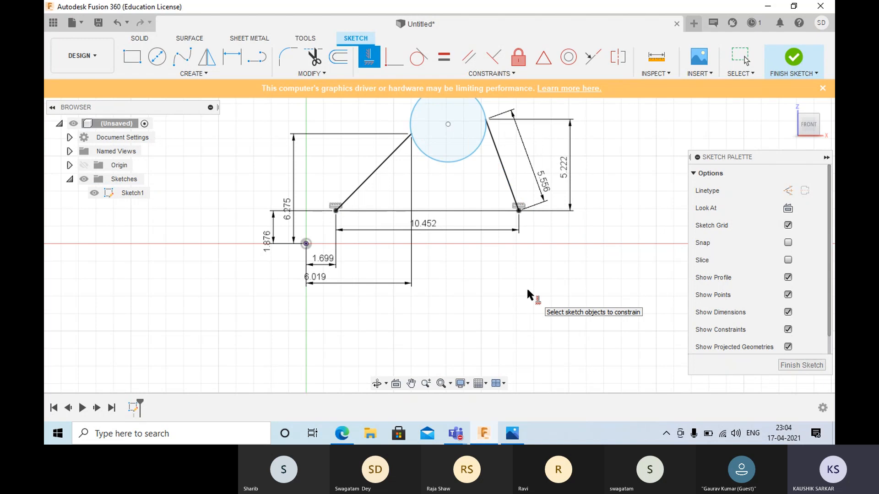
pyautogui.press('Escape')
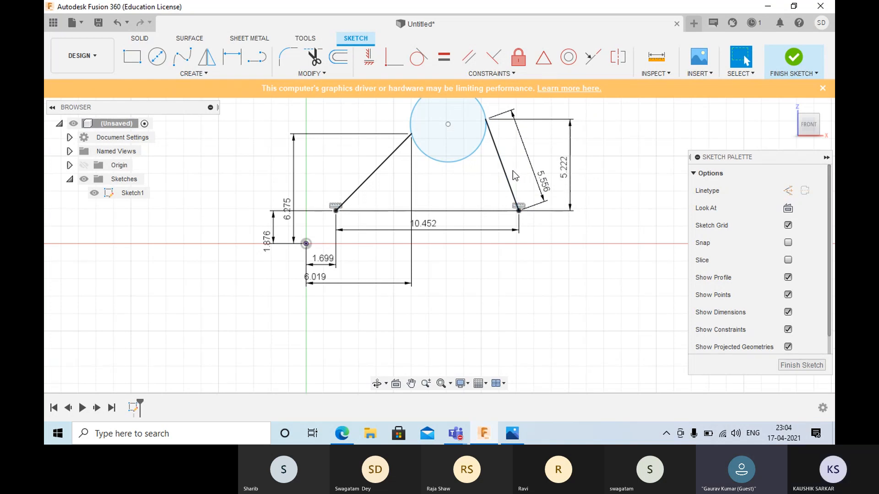
# - Try moving the circle's center point down and back up between the two slanted lines
pyautogui.click(486, 120)
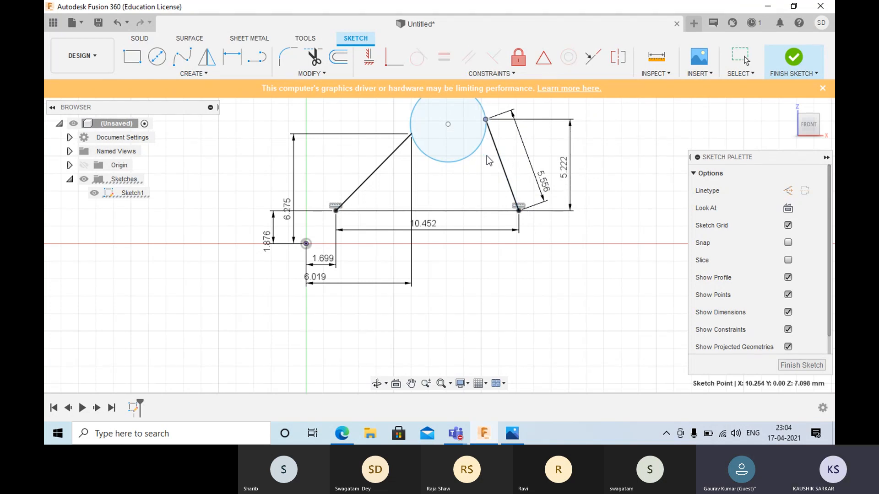
pyautogui.press('Escape')
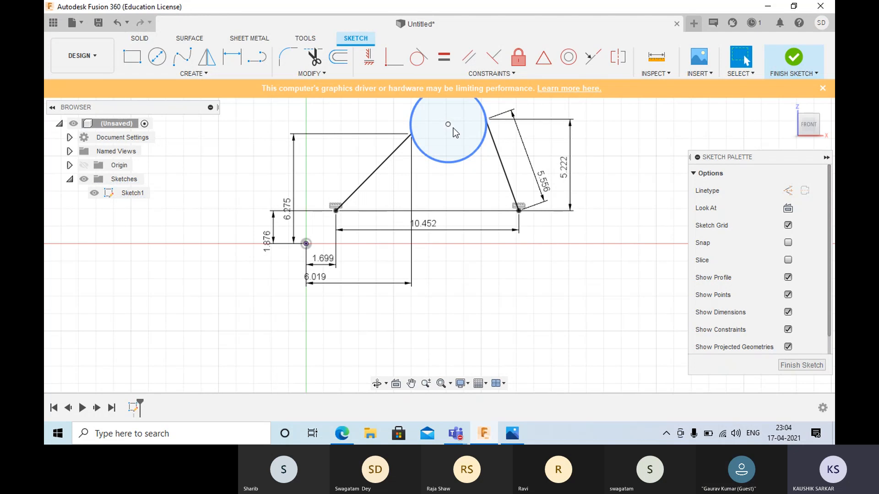
pyautogui.click(448, 124)
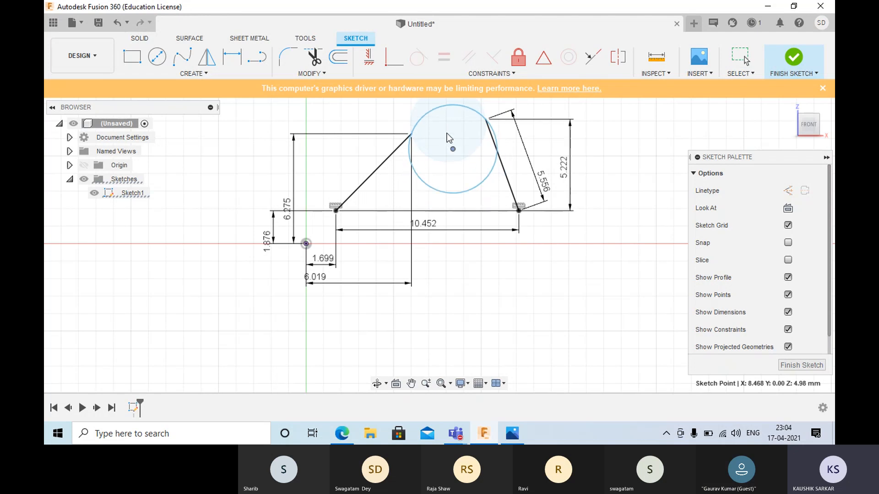
pyautogui.moveTo(443, 138); pyautogui.dragTo(443, 130)
pyautogui.click(434, 192)
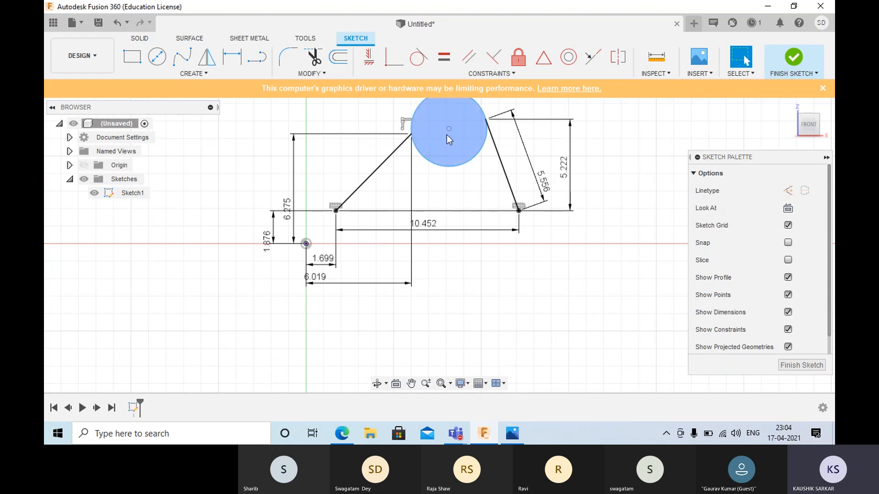
# - Apply a Horizontal/Vertical constraint between the first line's upper endpoint and the circle's center point
pyautogui.click(369, 65)
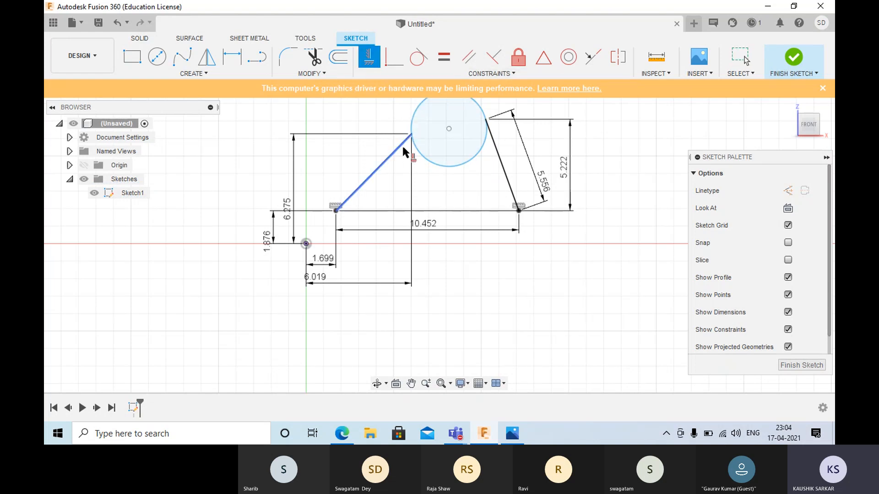
pyautogui.click(411, 134)
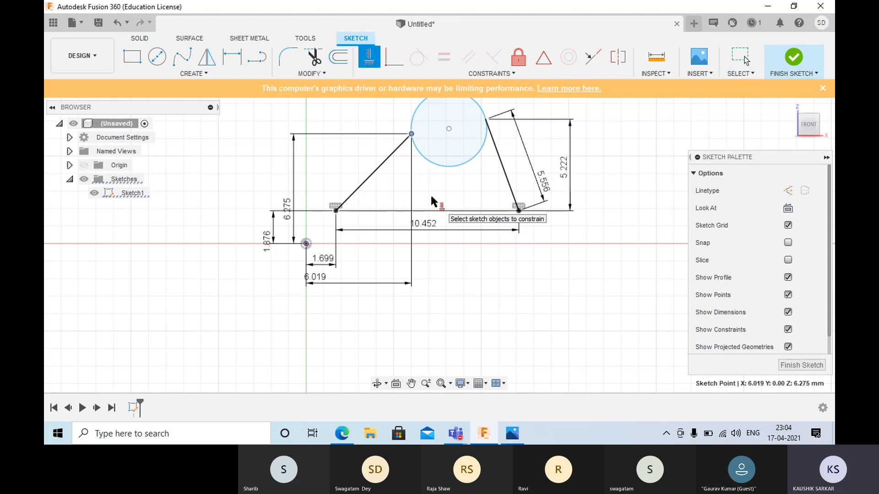
pyautogui.click(448, 131)
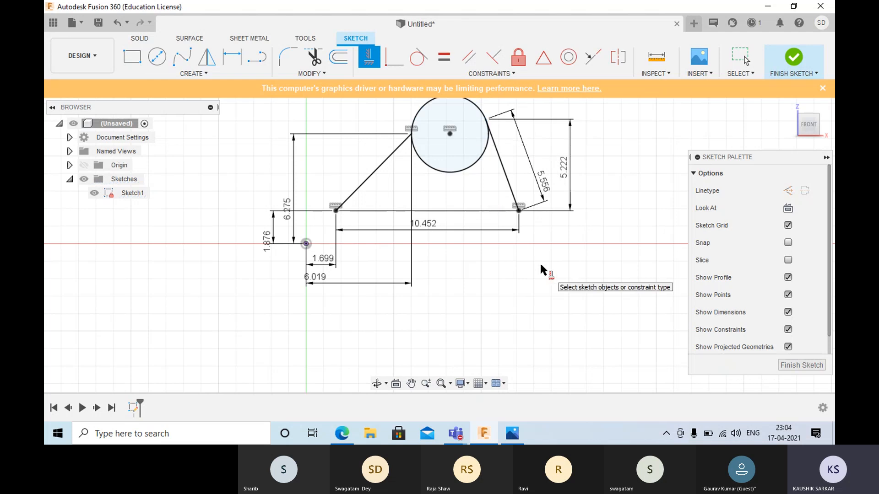
pyautogui.press('Escape')
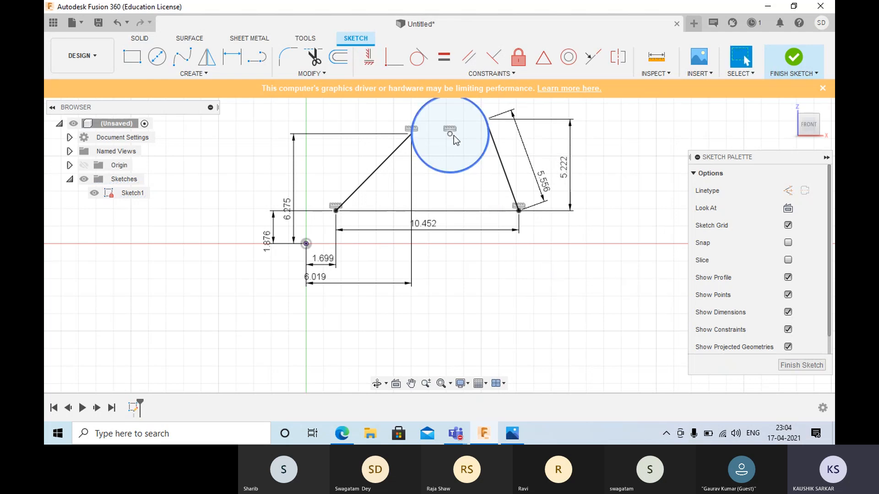
pyautogui.click(443, 144)
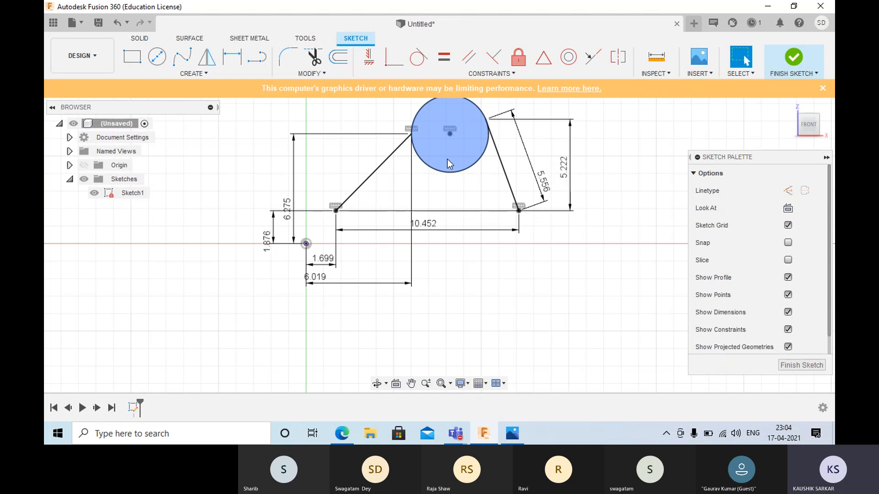
pyautogui.click(447, 181)
pyautogui.scroll(-2, 448, 180)
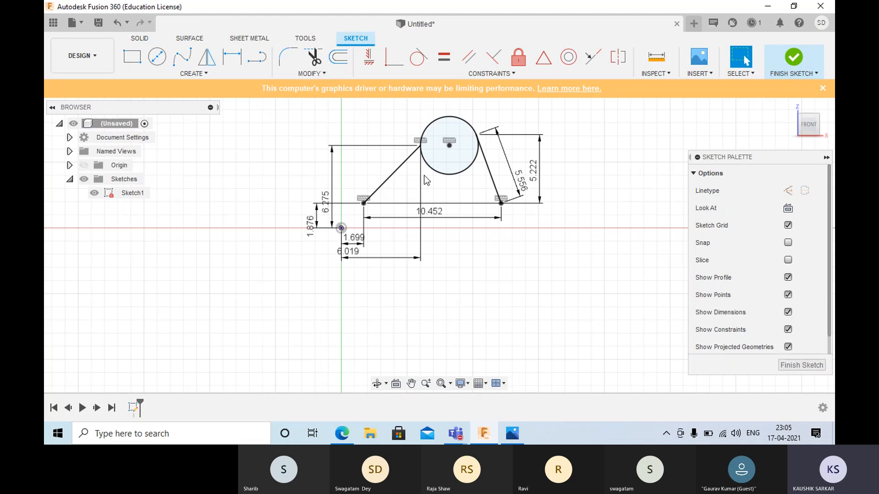
pyautogui.click(465, 144)
pyautogui.moveTo(503, 433)
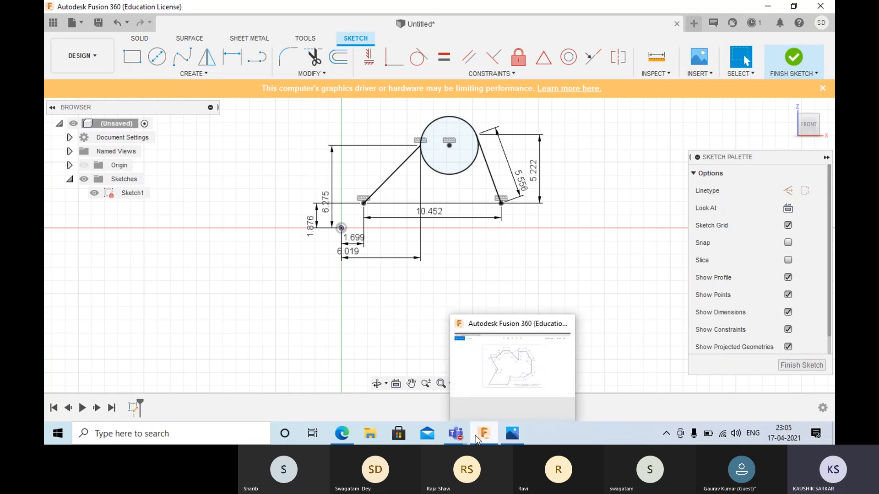
pyautogui.moveTo(463, 435)
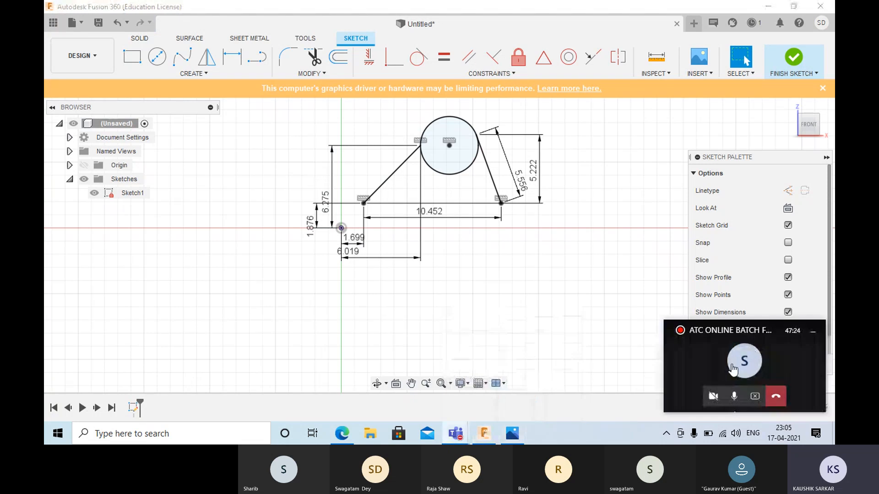
pyautogui.click(734, 360)
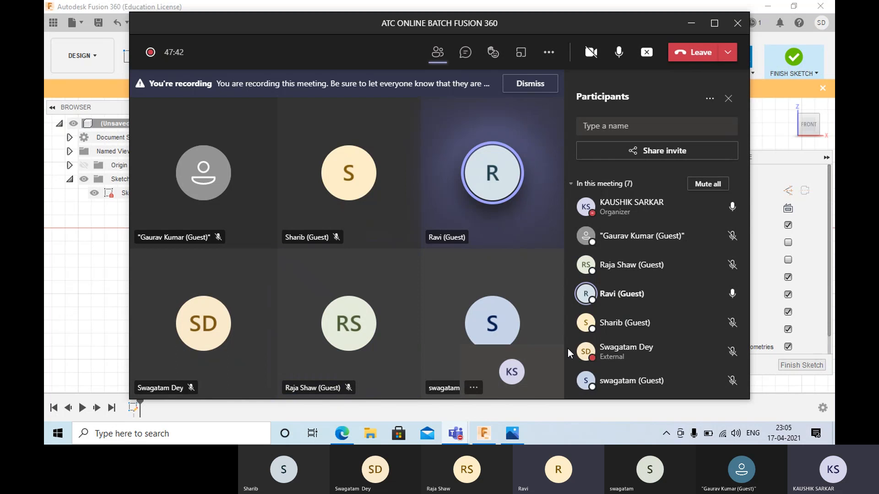
pyautogui.click(714, 25)
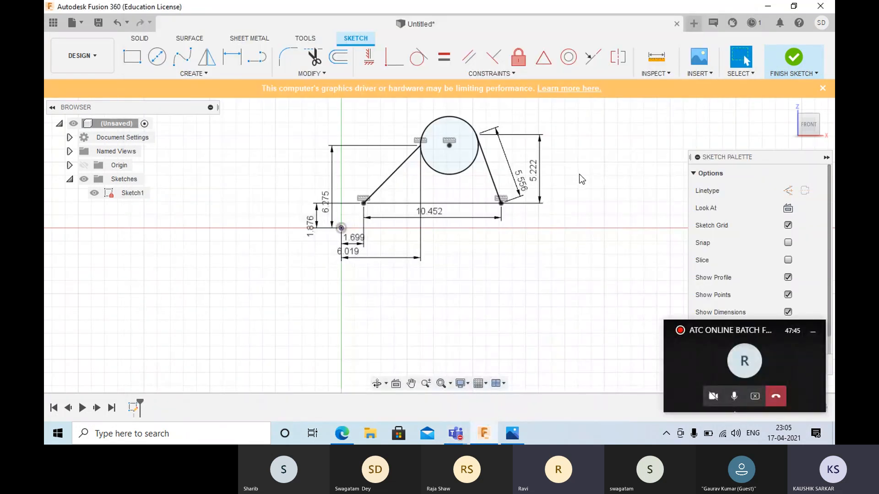
# - Delete the circle between the two slanted lines
pyautogui.scroll(-3, 532, 182)
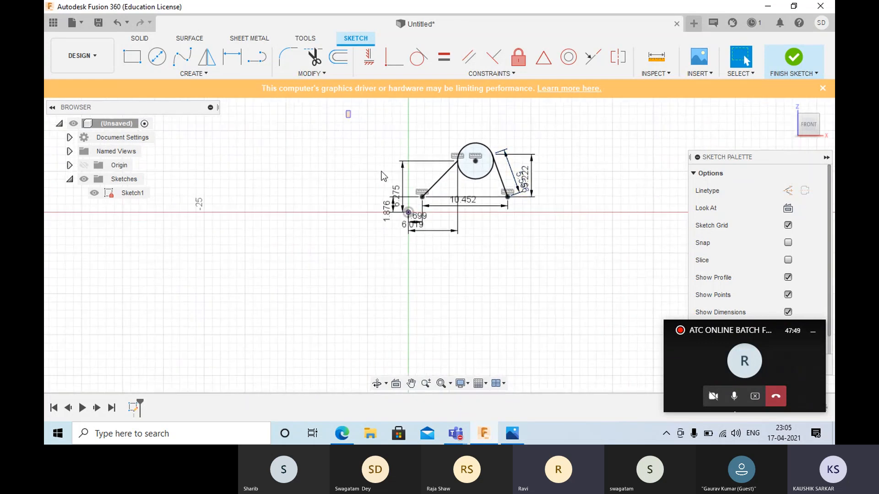
pyautogui.moveTo(348, 112); pyautogui.dragTo(388, 177)
pyautogui.scroll(5, 471, 171)
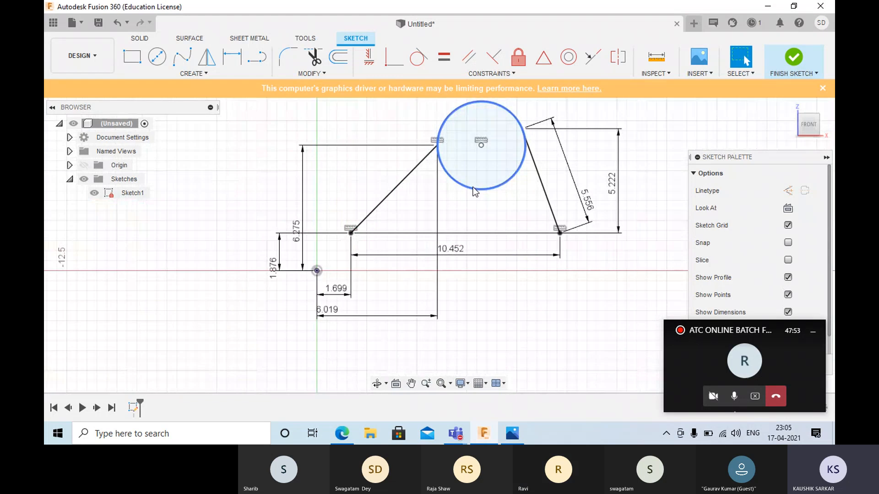
pyautogui.click(474, 187)
pyautogui.press('Delete')
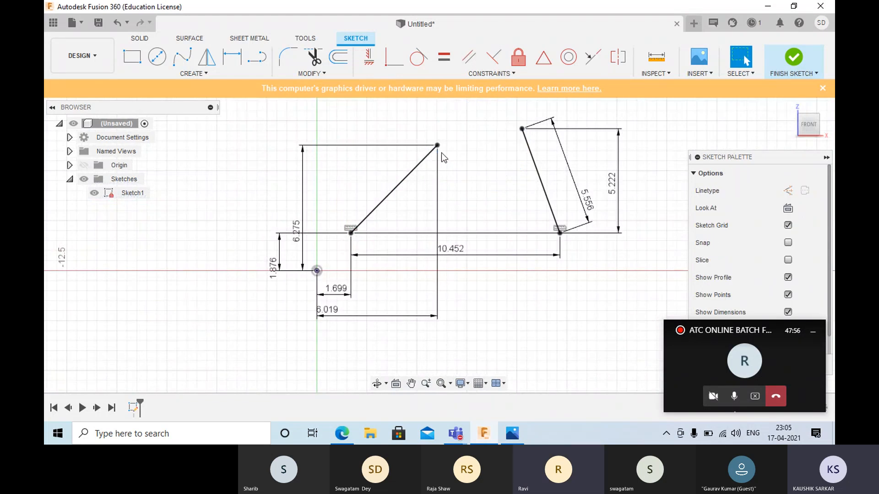
# - Draw a short horizontal line about 2.75 mm long above the gap between the two slanted lines
pyautogui.click(204, 74)
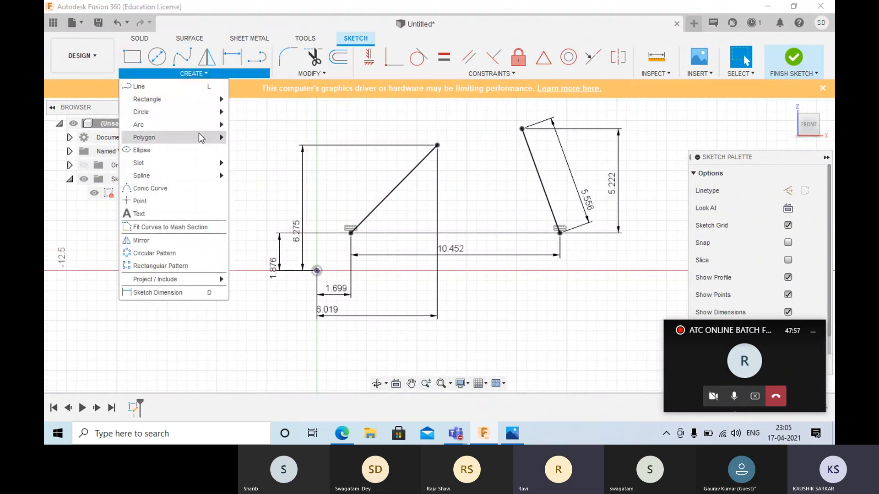
pyautogui.moveTo(215, 112)
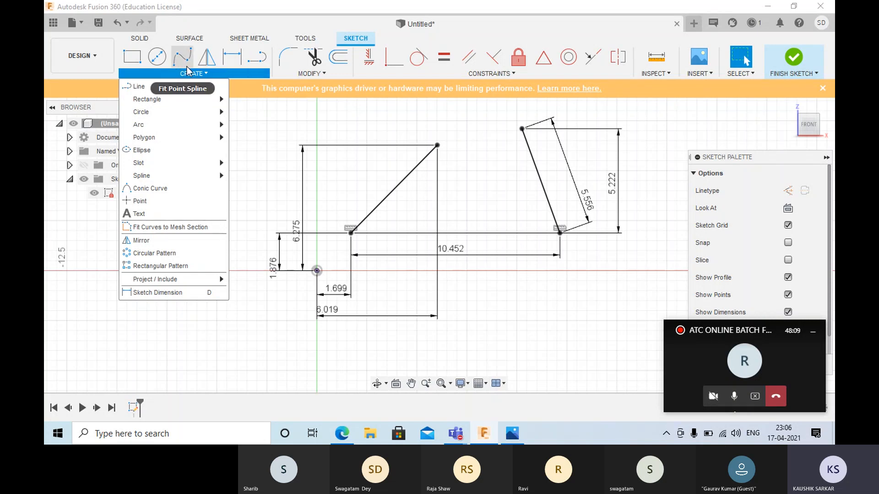
pyautogui.click(257, 57)
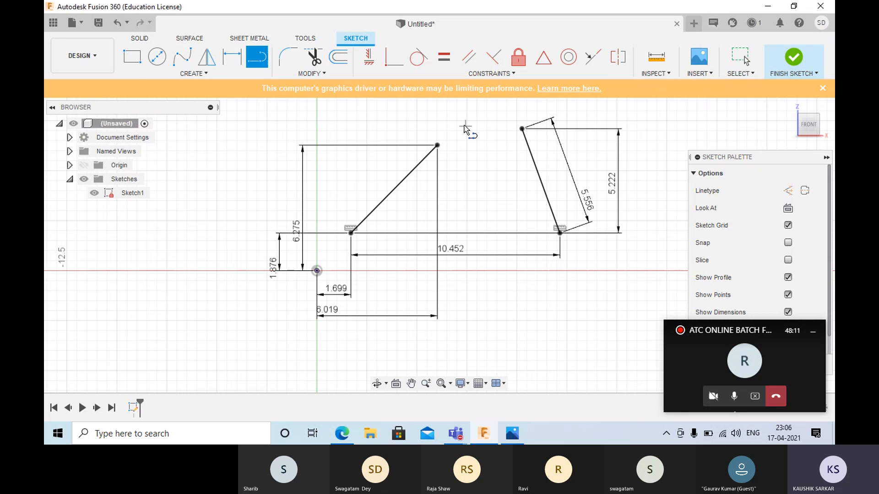
pyautogui.click(448, 114)
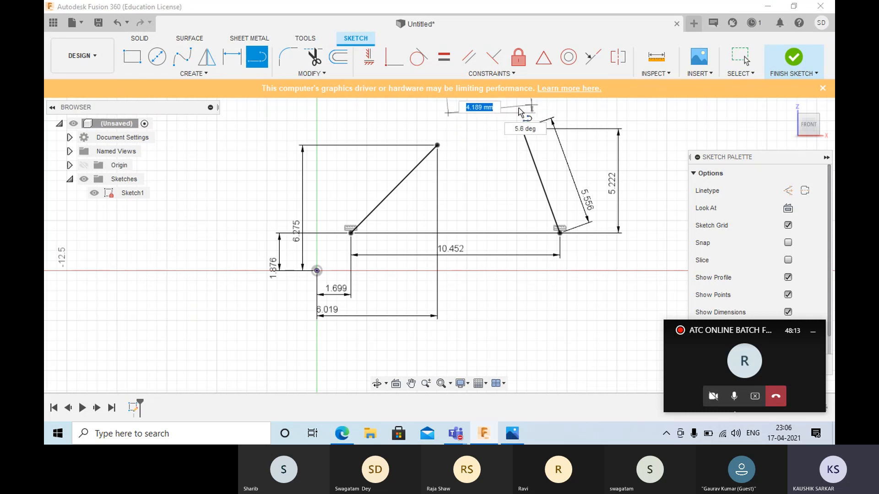
pyautogui.click(502, 112)
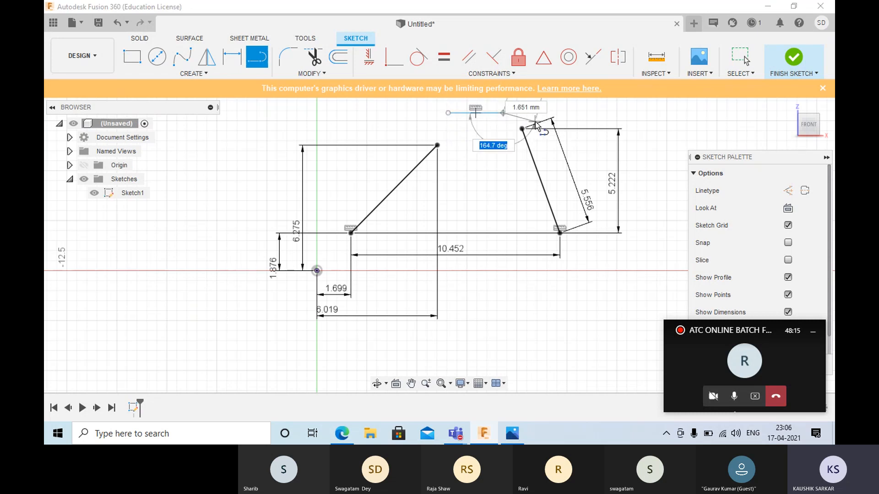
pyautogui.rightClick(529, 108)
pyautogui.click(561, 109)
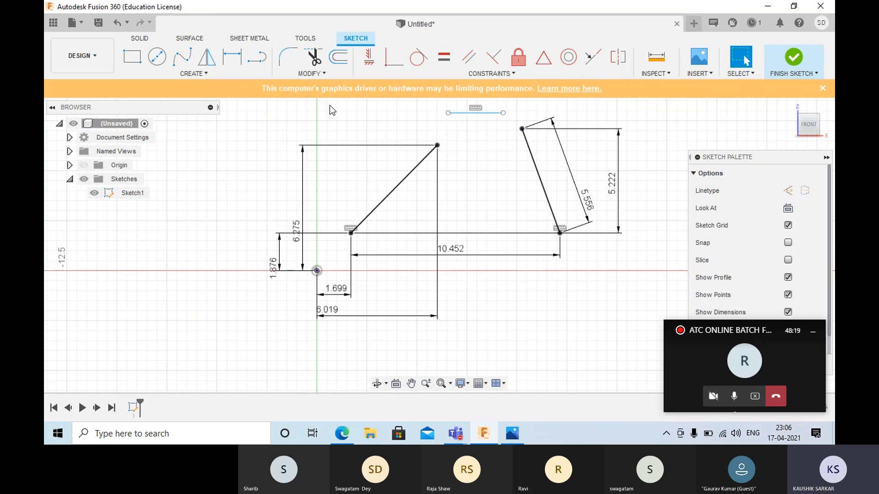
# - Dimension the vertical and horizontal offsets between the horizontal line's left endpoint and the first slanted line's upper endpoint
pyautogui.click(261, 61)
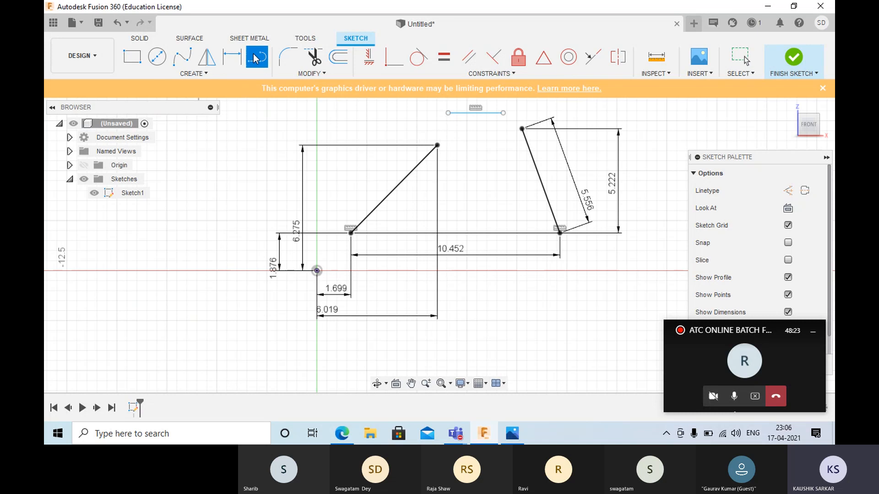
pyautogui.click(232, 57)
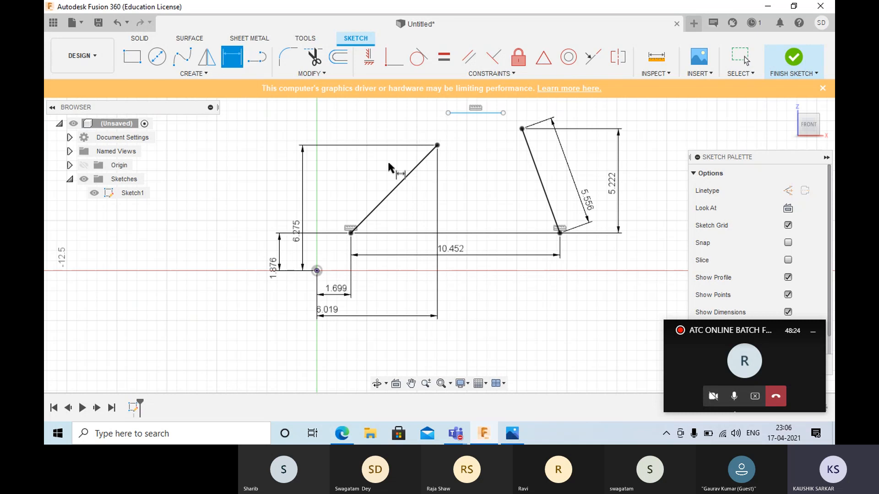
pyautogui.click(448, 113)
pyautogui.click(437, 145)
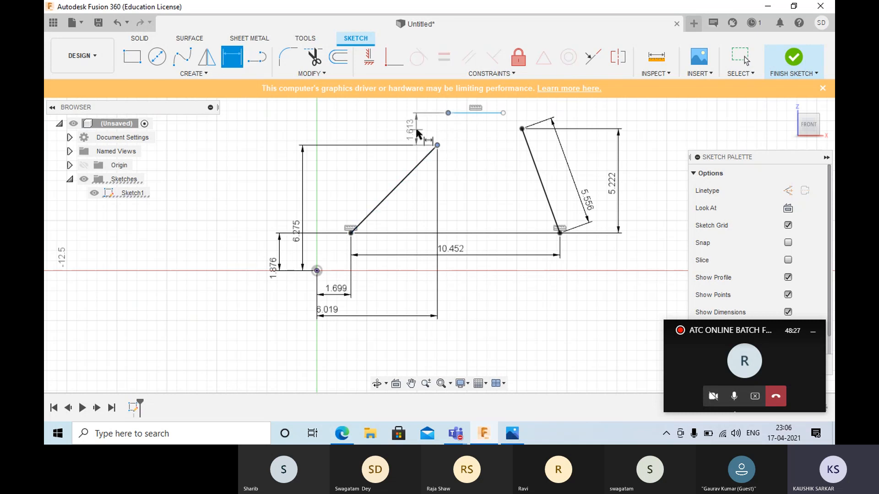
pyautogui.click(416, 130)
pyautogui.press('Return')
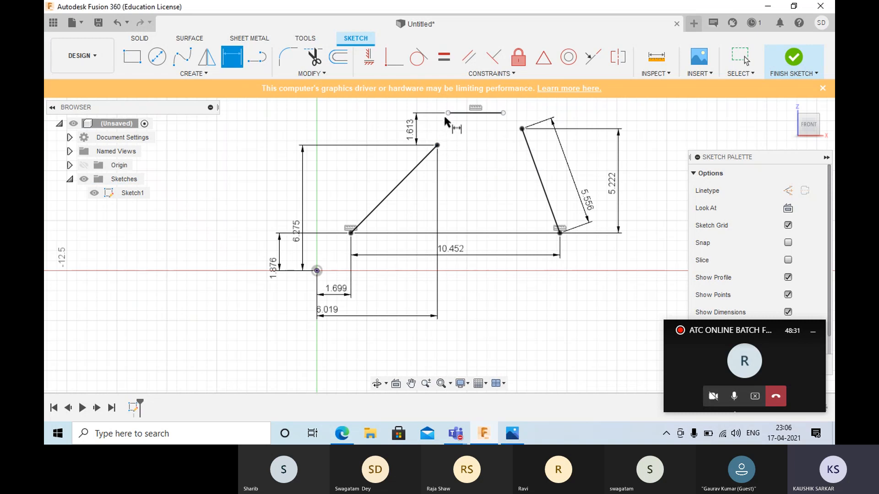
pyautogui.click(448, 113)
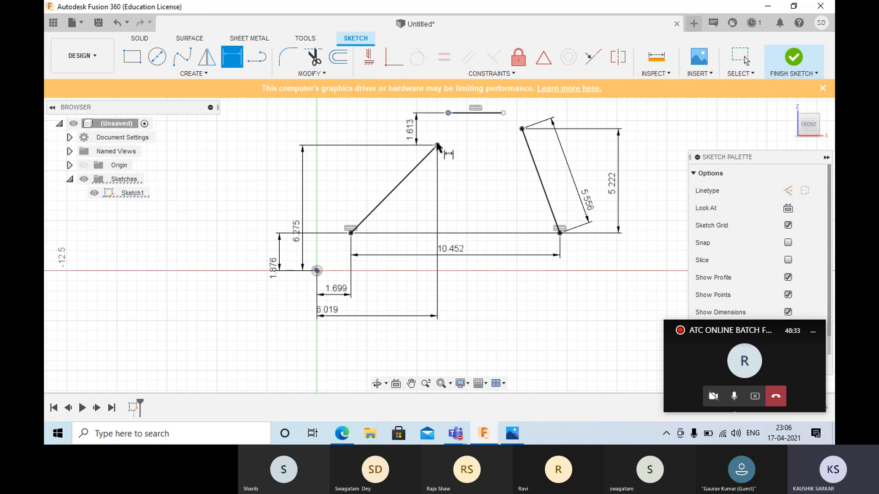
pyautogui.click(437, 145)
pyautogui.click(438, 172)
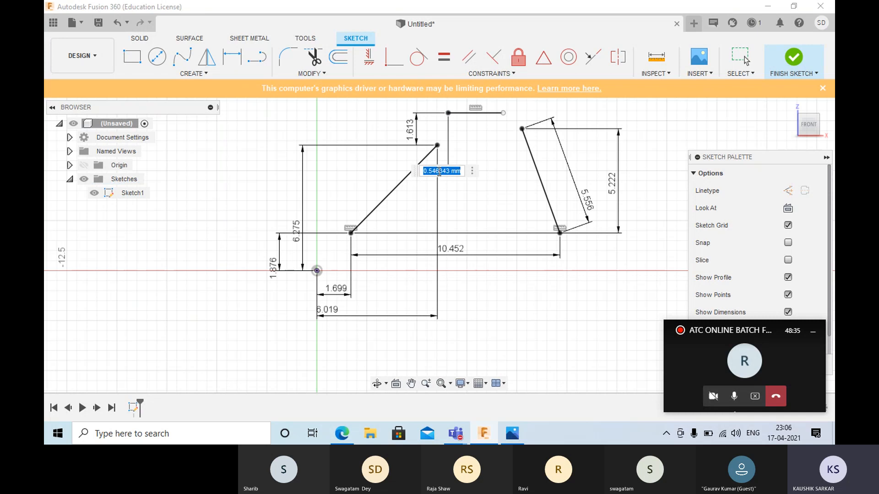
pyautogui.press('Return')
# - Dimension the short horizontal line's length and leave the dimension command
pyautogui.click(460, 113)
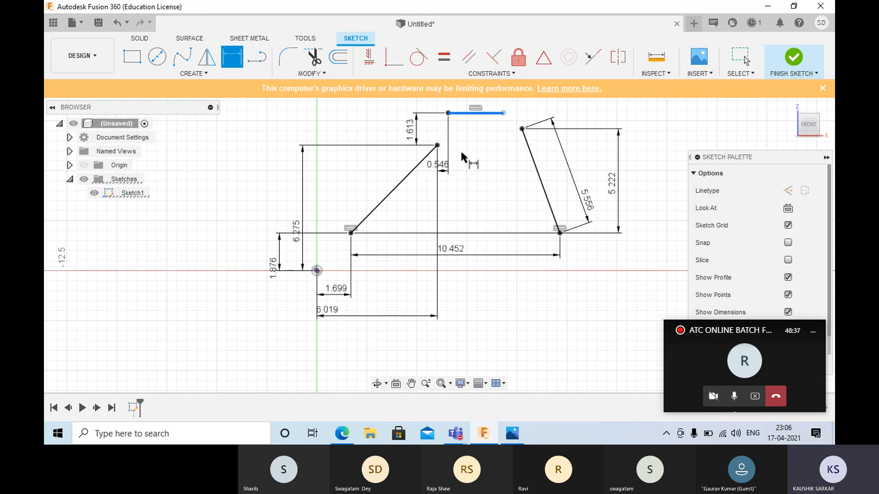
pyautogui.click(461, 189)
pyautogui.press('Return')
pyautogui.press('Escape')
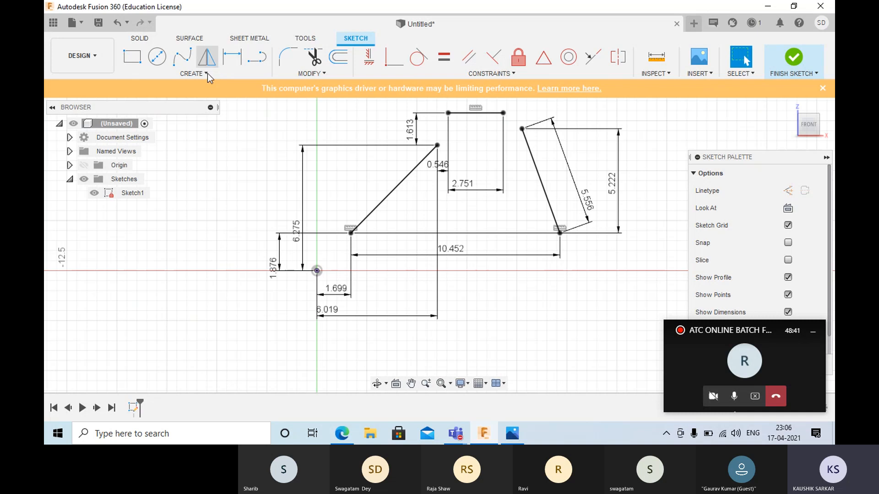
# - Draw a 3-Point Circle through the first line's upper endpoint, the horizontal line's left endpoint and the second slanted line's upper endpoint
pyautogui.click(205, 75)
pyautogui.moveTo(184, 114)
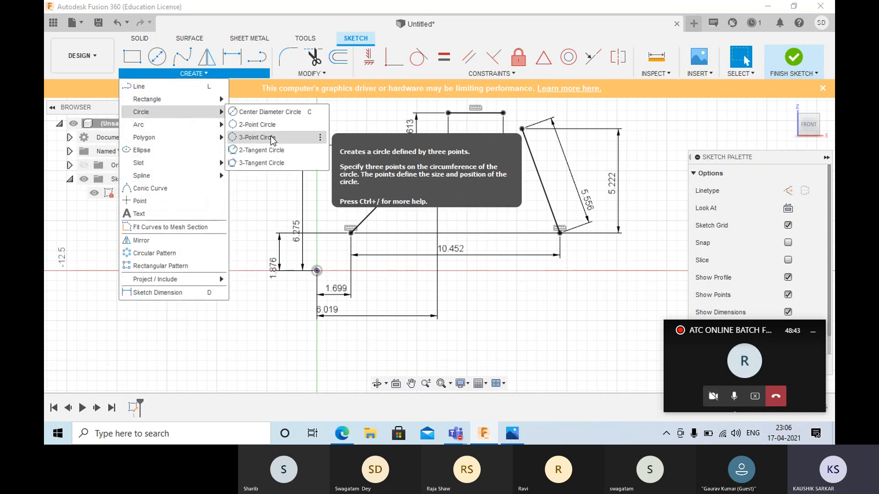
pyautogui.click(265, 150)
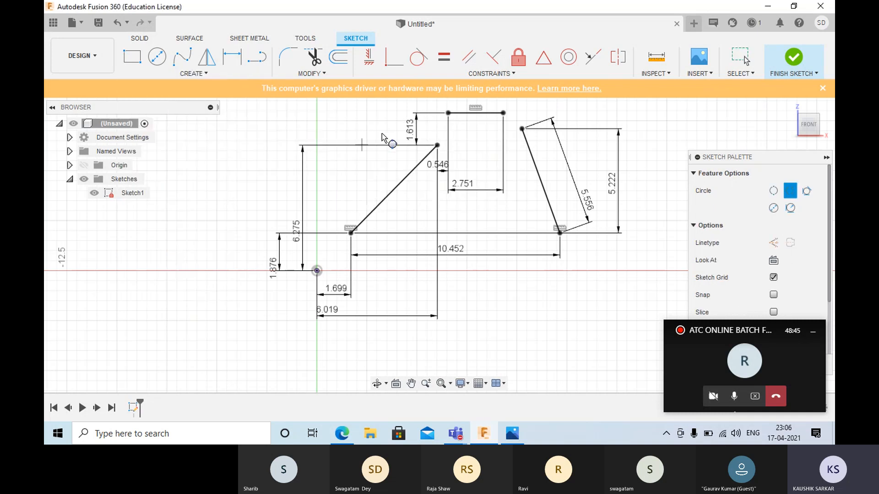
pyautogui.click(448, 113)
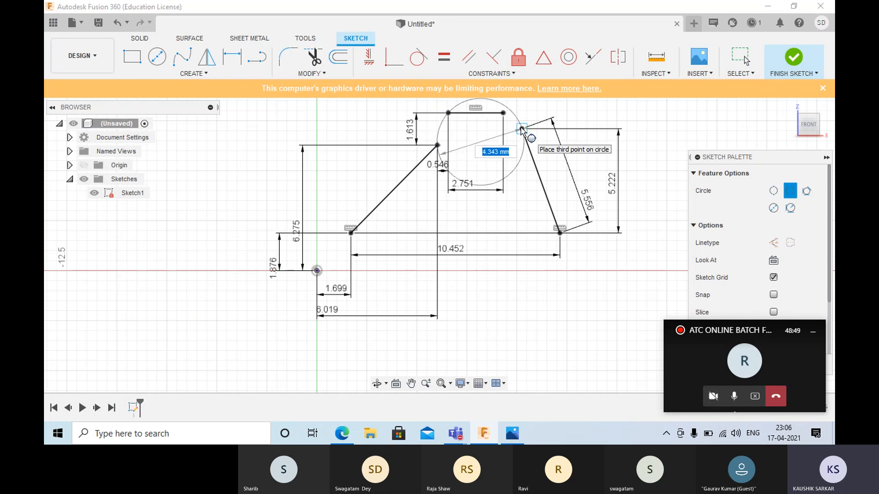
pyautogui.click(521, 129)
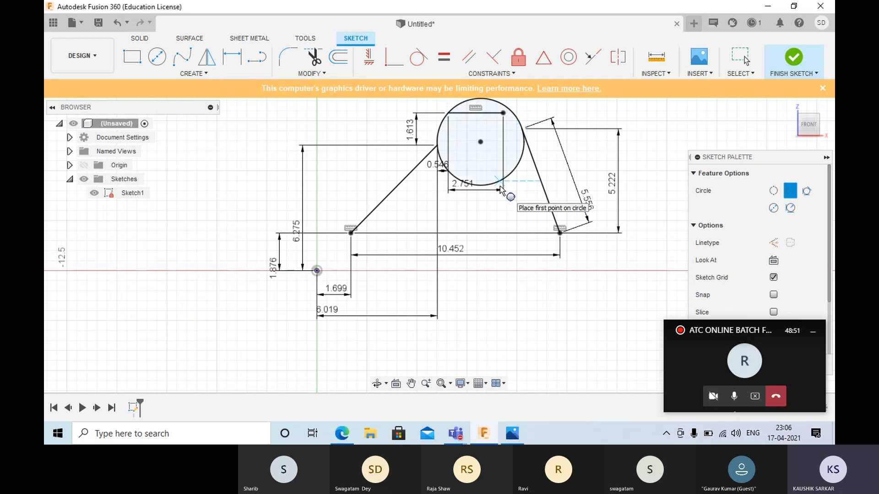
pyautogui.press('Escape')
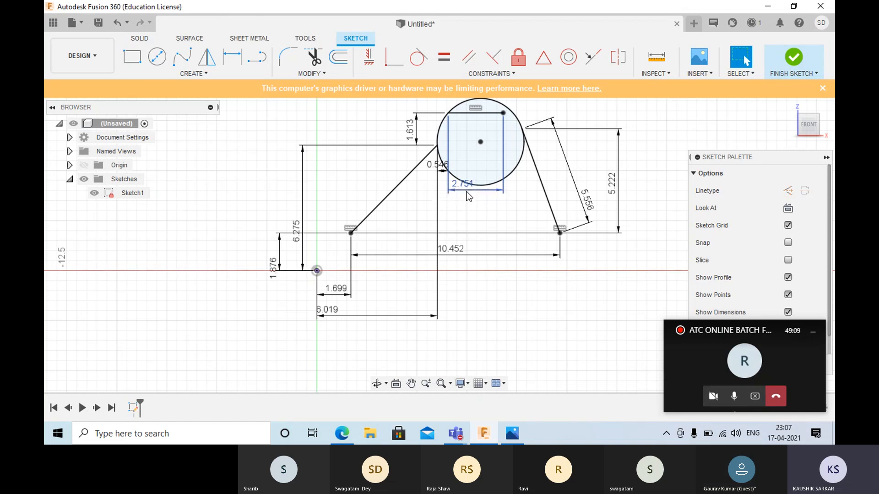
# - Delete the 3-Point Circle, keeping the three lines
pyautogui.click(471, 185)
pyautogui.press('Delete')
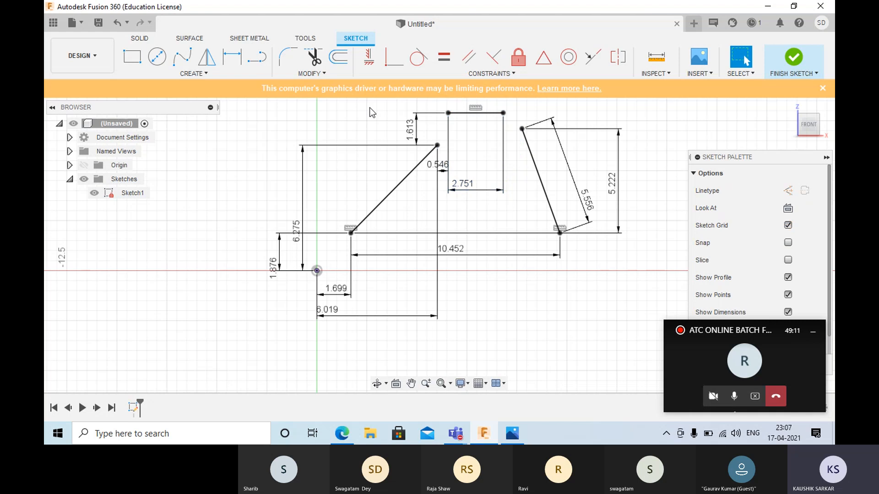
# - Try creating a 2-Tangent Circle against the two slanted lines, then cancel before setting its radius
pyautogui.click(188, 74)
pyautogui.moveTo(177, 114)
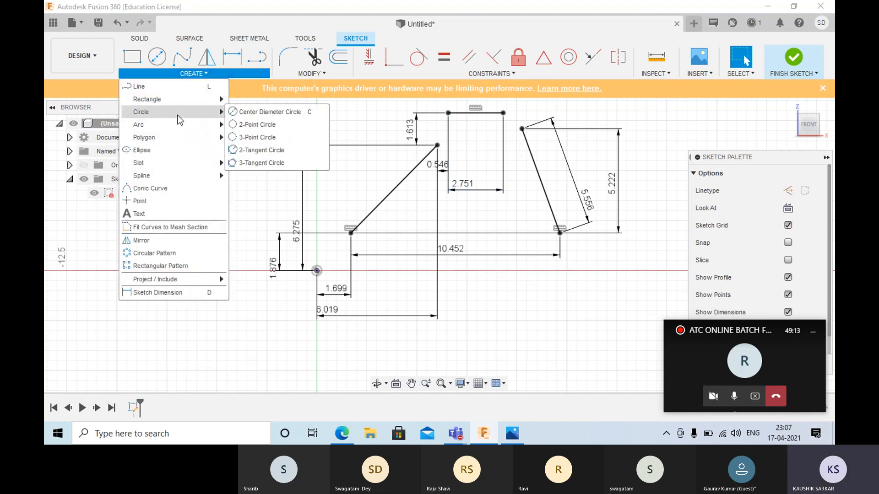
pyautogui.click(251, 151)
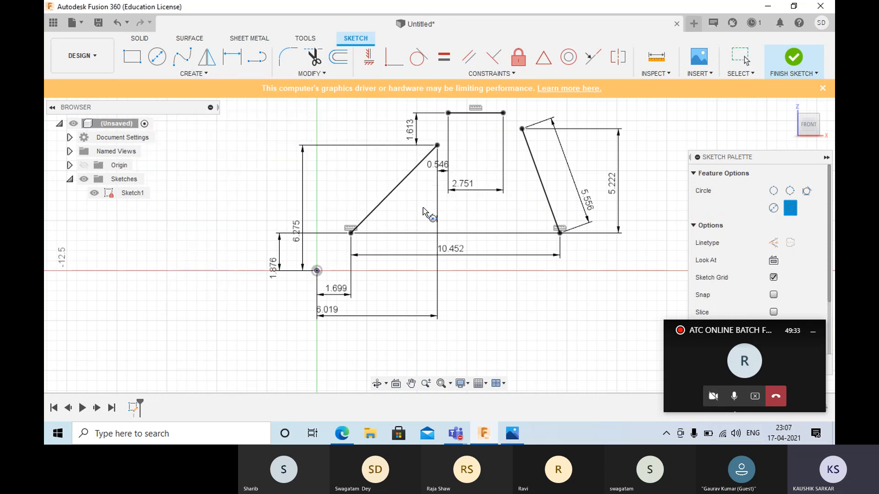
pyautogui.click(401, 181)
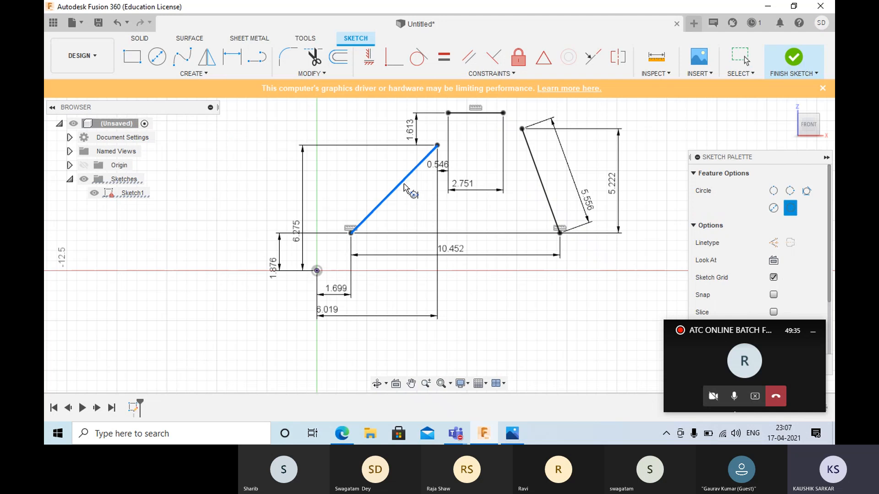
pyautogui.click(542, 183)
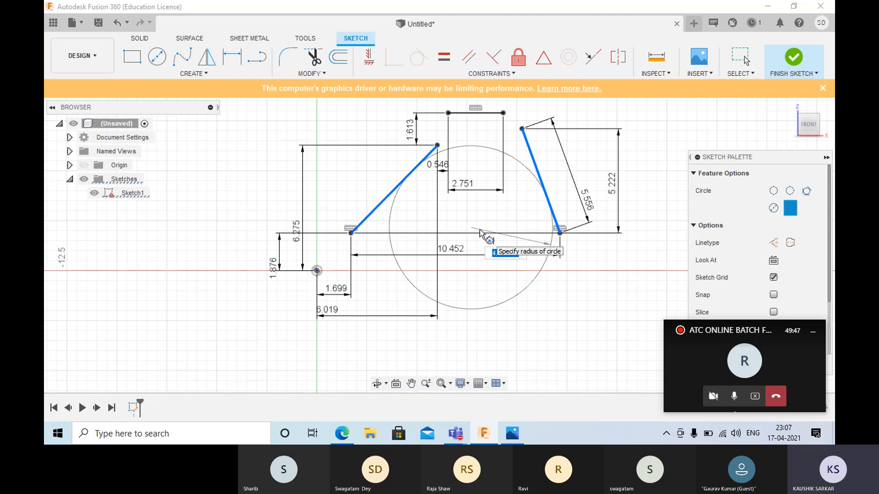
pyautogui.press('BackSpace')
pyautogui.press('Escape')
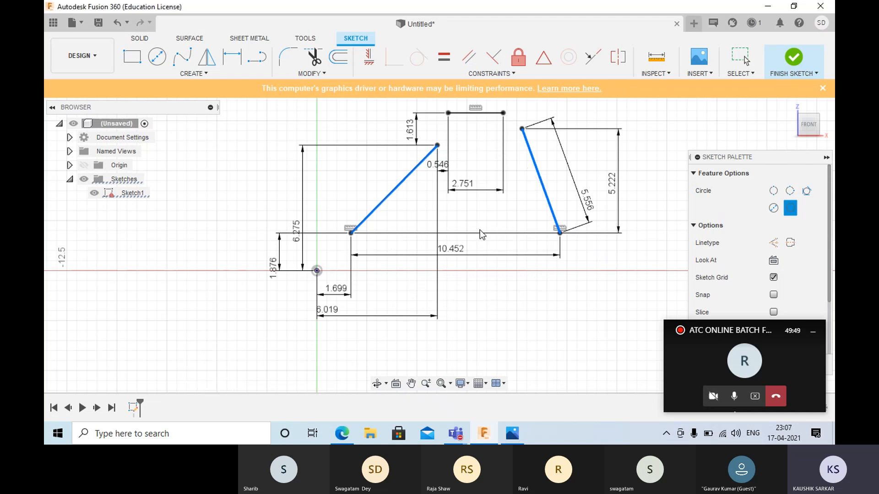
pyautogui.press('Escape')
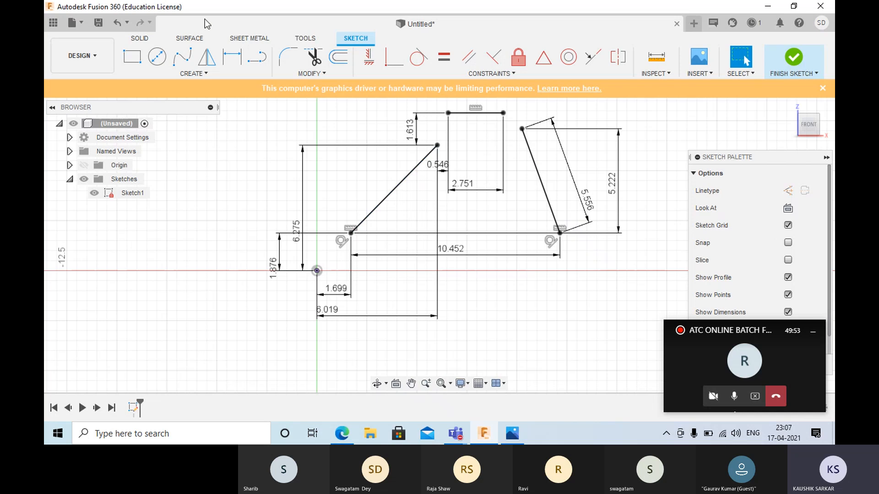
pyautogui.click(231, 57)
pyautogui.click(393, 190)
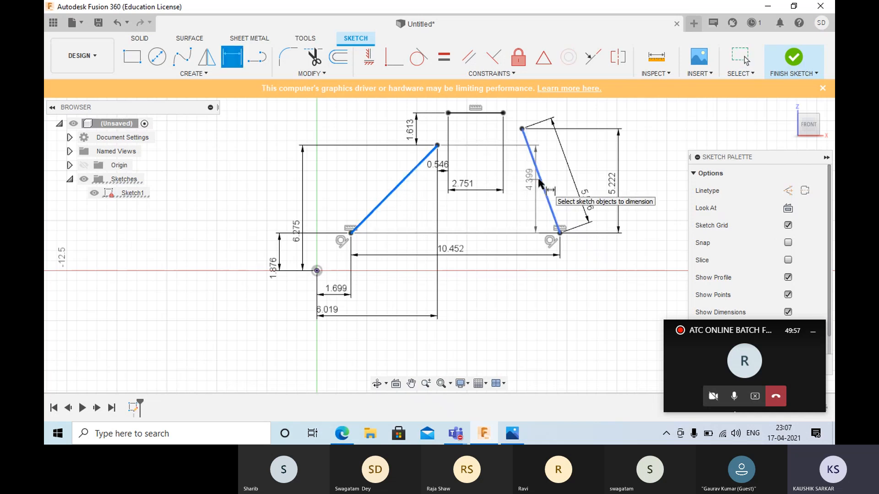
pyautogui.press('Escape')
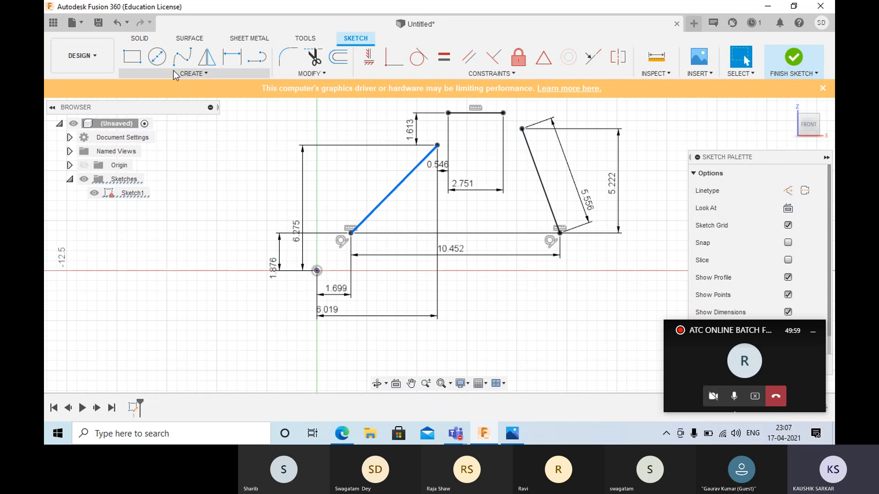
# - Create a 2-Tangent Circle with a 5 mm radius against the two slanted lines
pyautogui.click(192, 73)
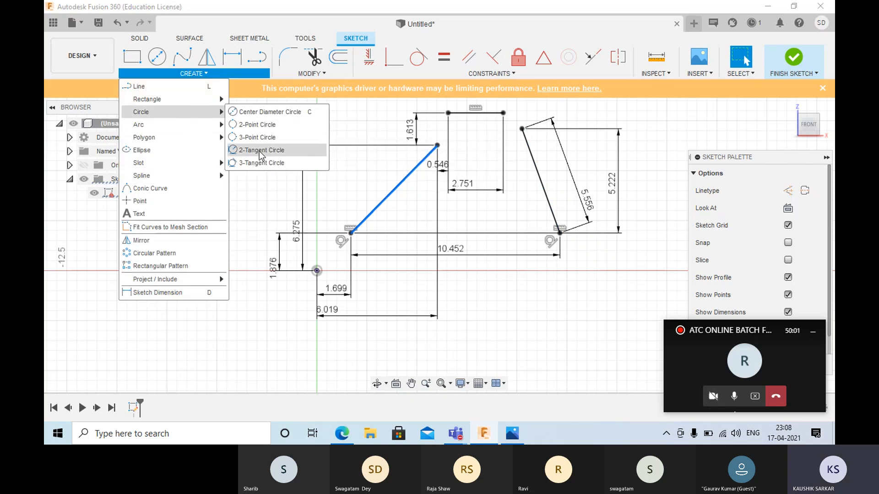
pyautogui.click(265, 151)
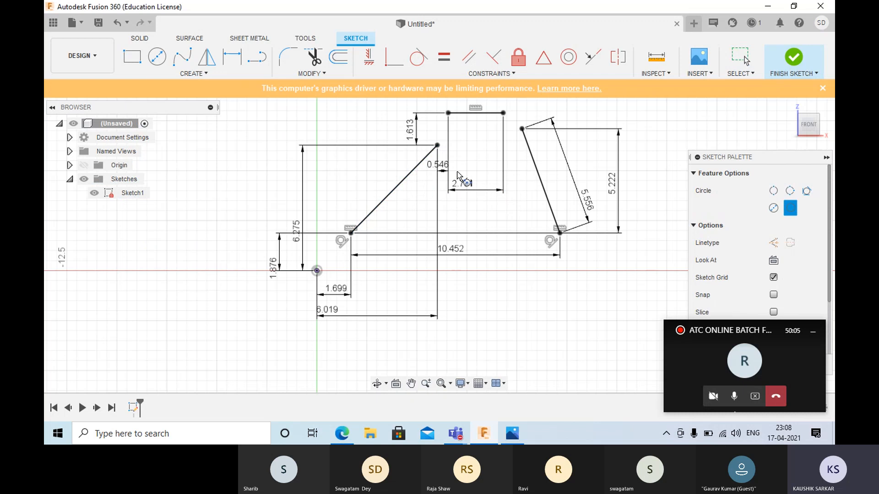
pyautogui.click(536, 171)
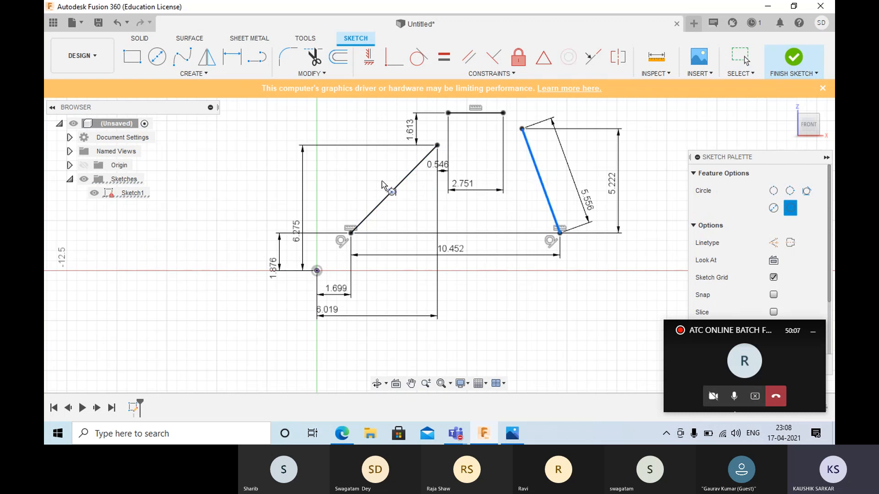
pyautogui.click(402, 181)
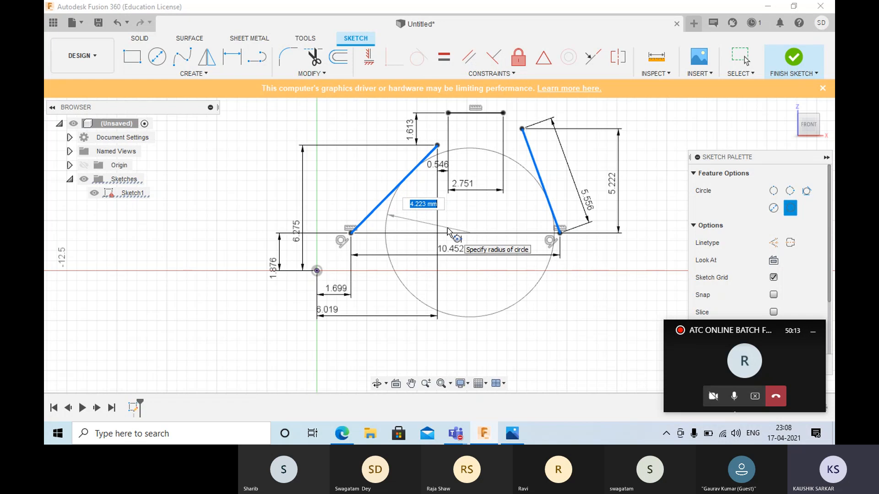
pyautogui.write('5')
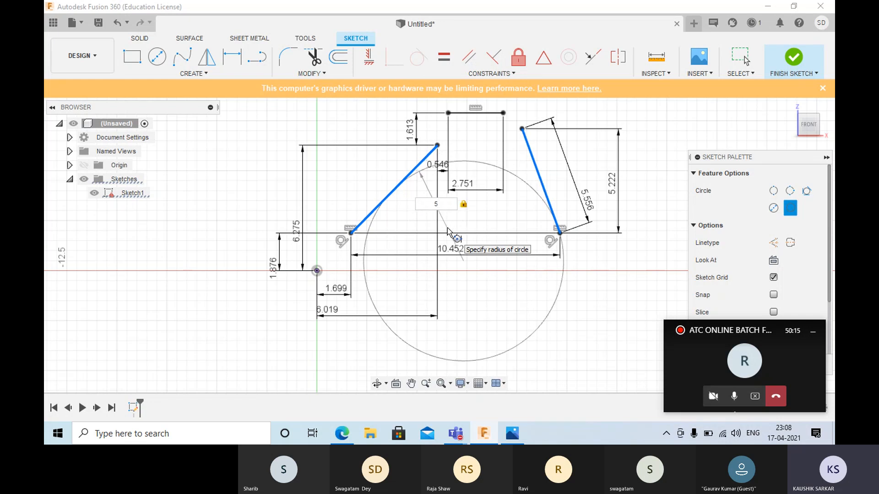
pyautogui.press('Return')
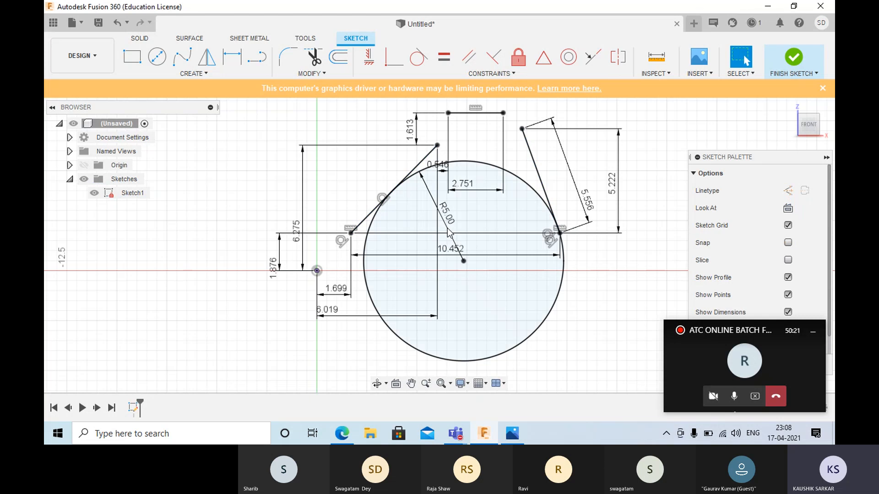
# - Delete the 2-Tangent Circle, keeping the three sketch lines
pyautogui.scroll(-2, 435, 213)
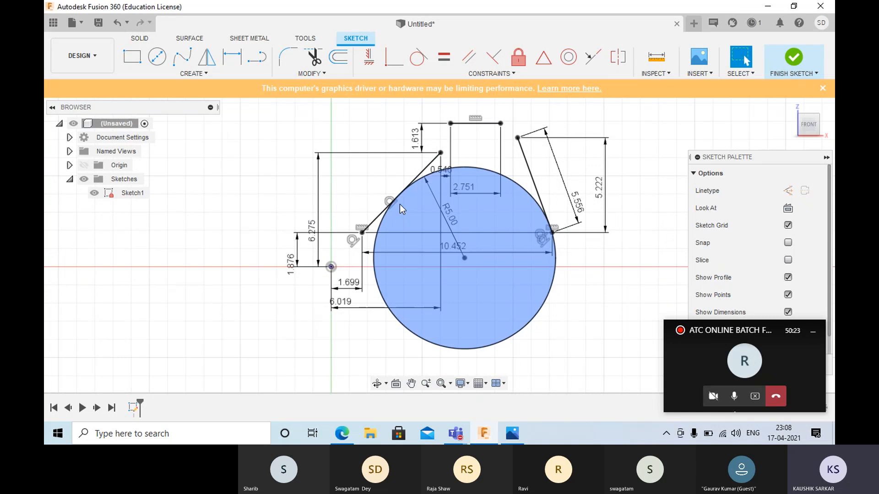
pyautogui.scroll(4, 397, 204)
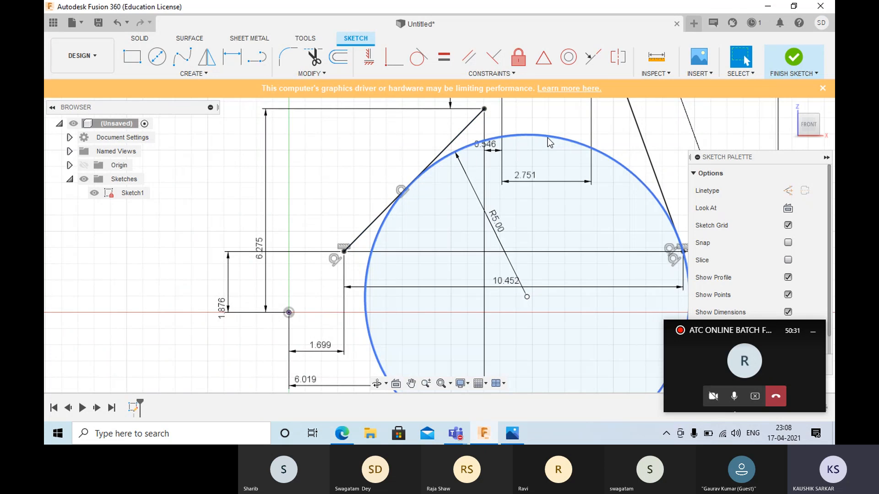
pyautogui.click(556, 138)
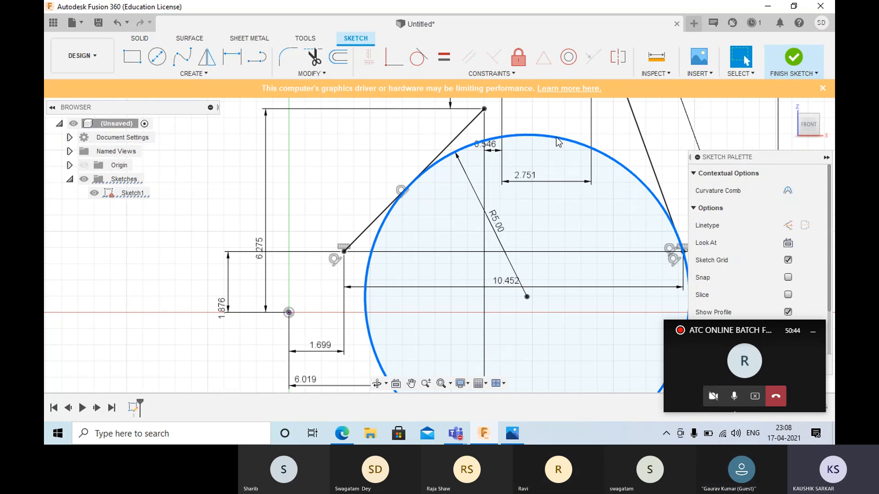
pyautogui.press('Delete')
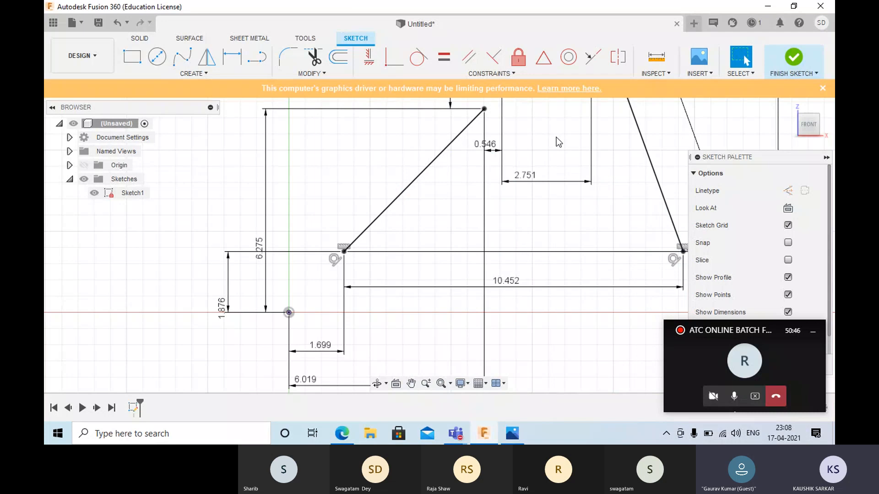
# - Create a 3-Tangent Circle against the first slanted line, the short horizontal line and the second slanted line
pyautogui.click(219, 75)
pyautogui.moveTo(185, 115)
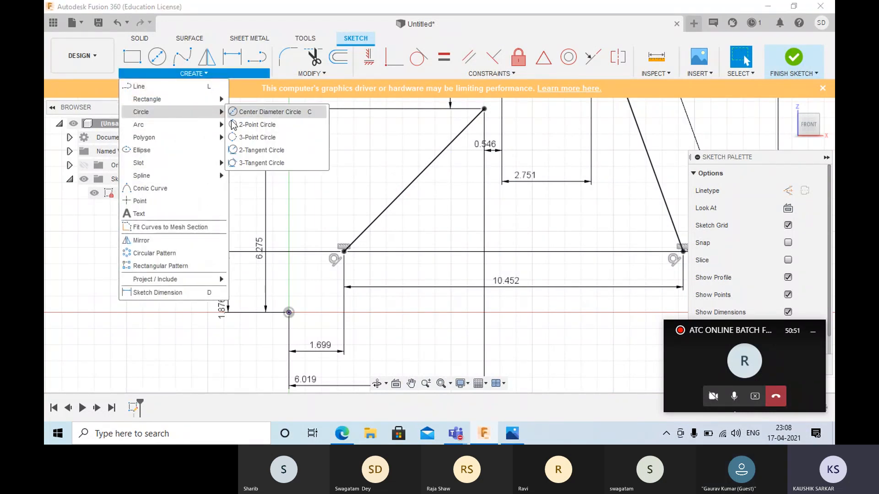
pyautogui.click(254, 163)
pyautogui.scroll(-3, 408, 223)
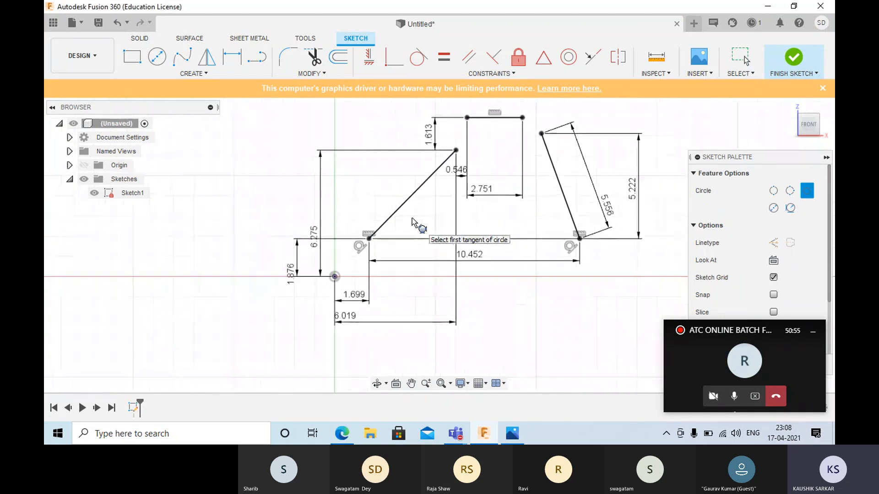
pyautogui.moveTo(416, 212); pyautogui.dragTo(274, 211, button='middle')
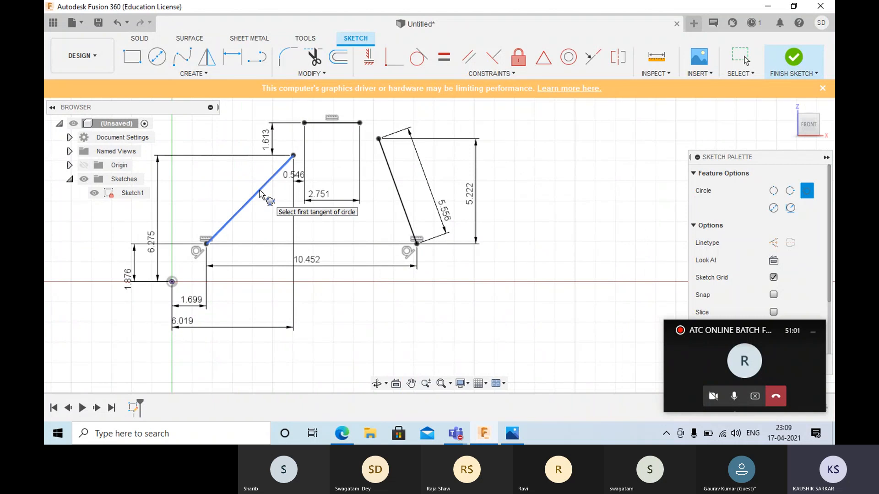
pyautogui.click(260, 189)
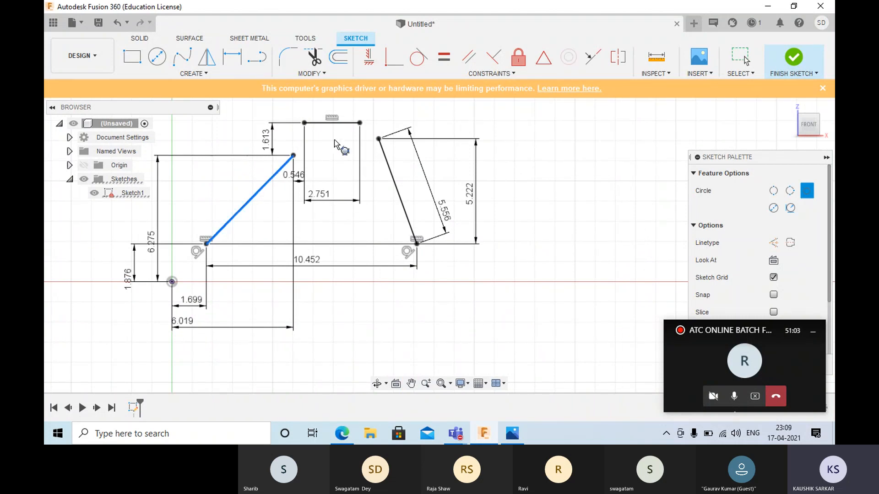
pyautogui.click(338, 123)
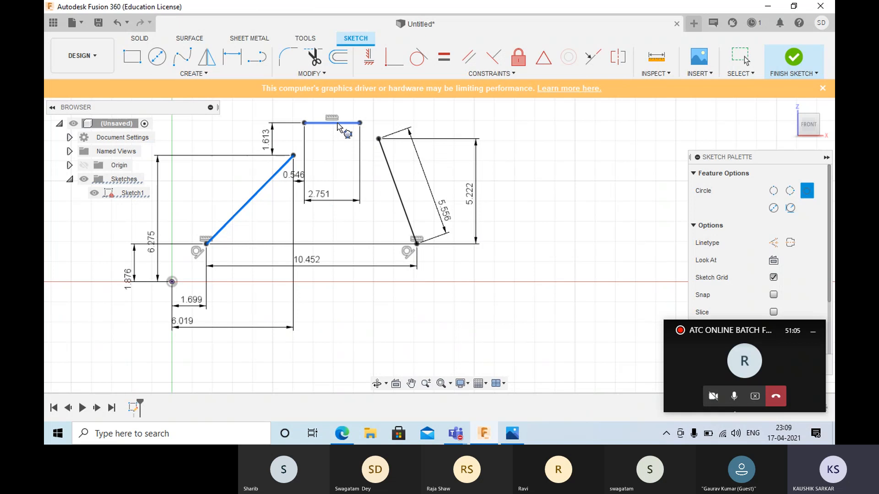
pyautogui.click(392, 179)
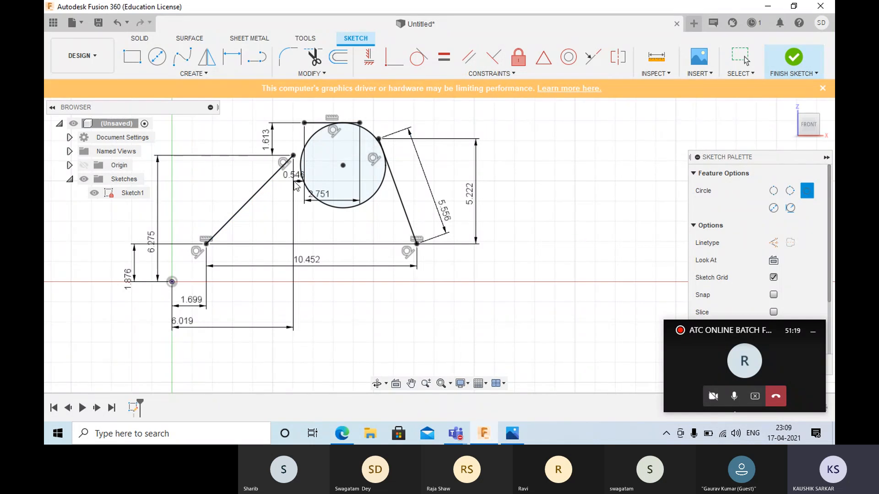
pyautogui.press('Escape')
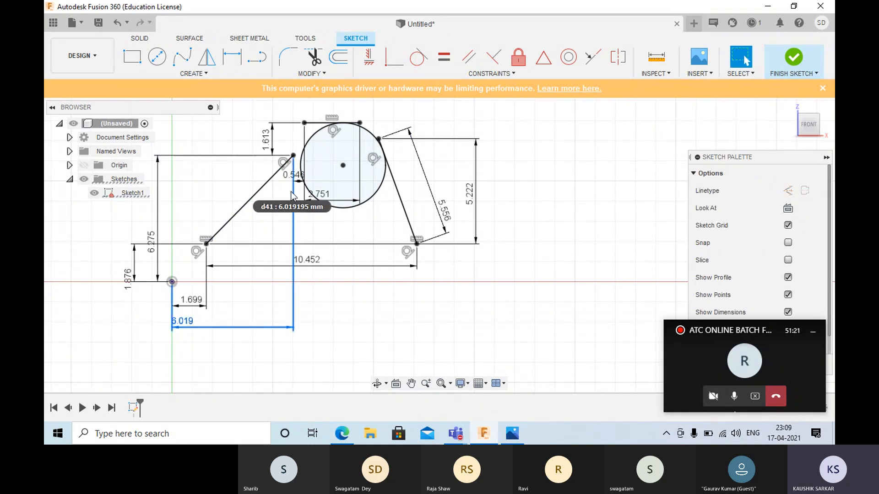
# - Delete the 6.019 and 6.275 dimensions locating the first line's upper endpoint, and move that endpoint down toward the origin to resize the tangent circle
pyautogui.press('Delete')
pyautogui.moveTo(293, 156)
pyautogui.mouseDown()
pyautogui.moveTo(328, 129)
pyautogui.moveTo(298, 156)
pyautogui.mouseUp()
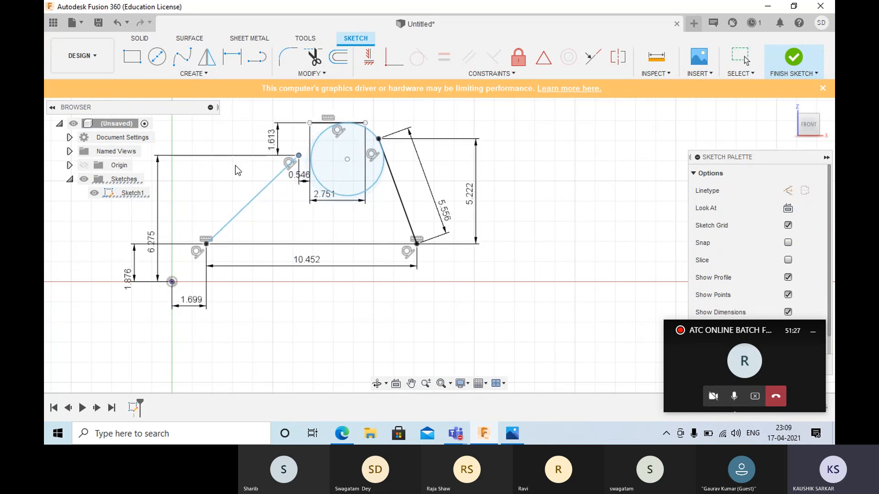
pyautogui.click(157, 238)
pyautogui.press('Delete')
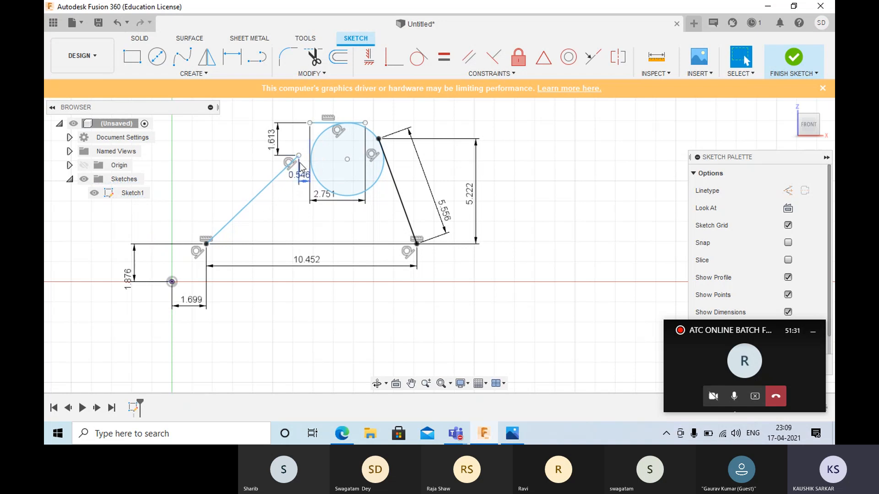
pyautogui.moveTo(299, 156); pyautogui.dragTo(265, 179)
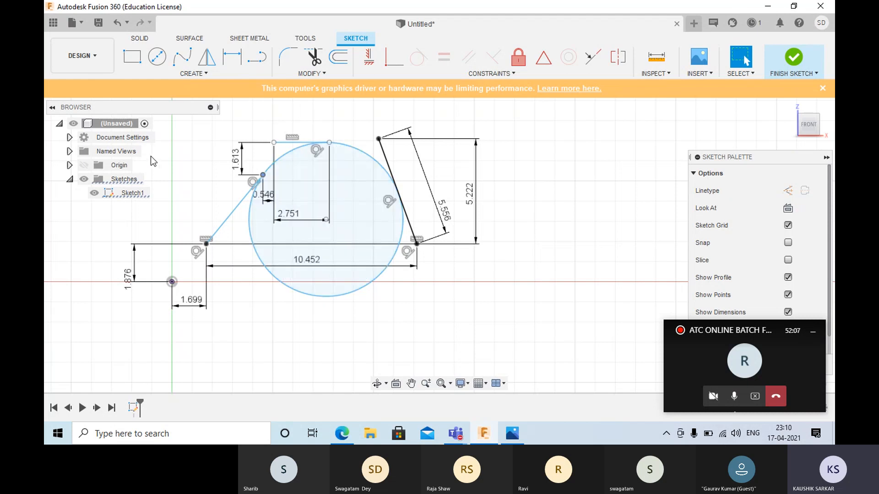
# - Delete the lines, the tangent circle and their dimensions around the origin
pyautogui.scroll(-3, 153, 161)
pyautogui.scroll(-2, 197, 177)
pyautogui.moveTo(222, 123); pyautogui.dragTo(503, 300)
pyautogui.press('Delete')
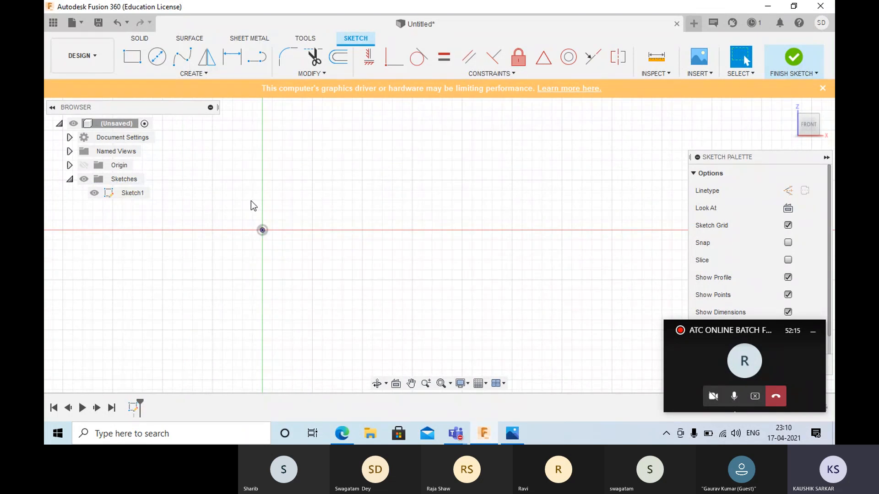
# - Draw a 3-Point Arc bulging upward from the origin to a point about 21.8 mm along the horizontal axis
pyautogui.click(188, 74)
pyautogui.moveTo(160, 131)
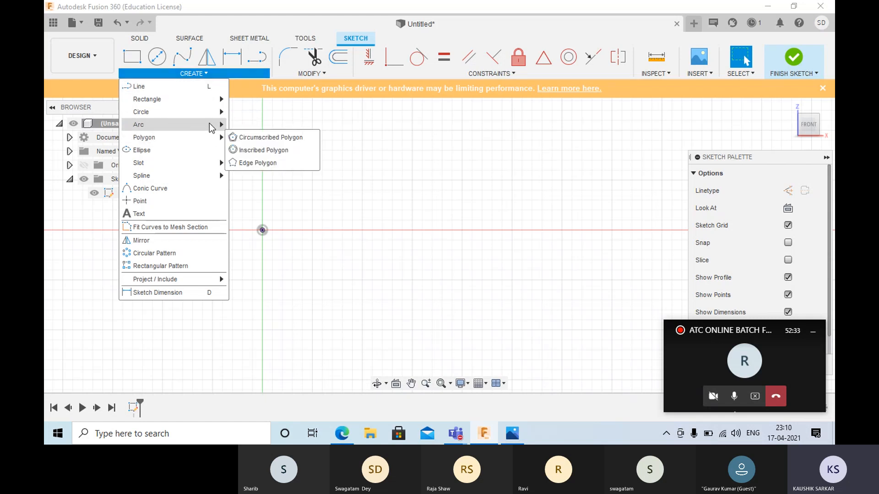
pyautogui.click(243, 125)
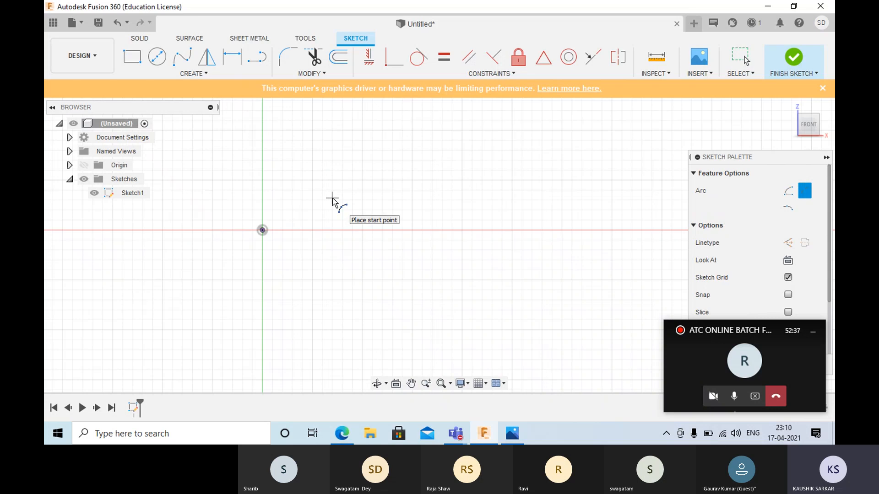
pyautogui.click(263, 231)
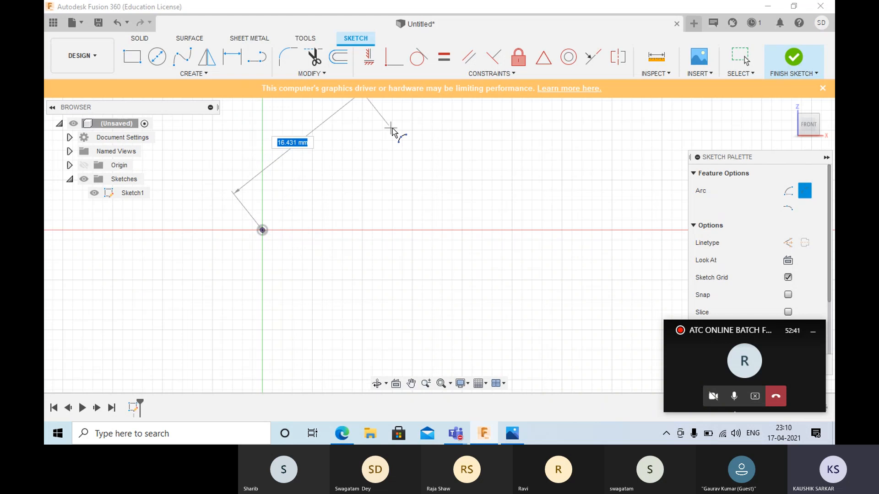
pyautogui.click(480, 229)
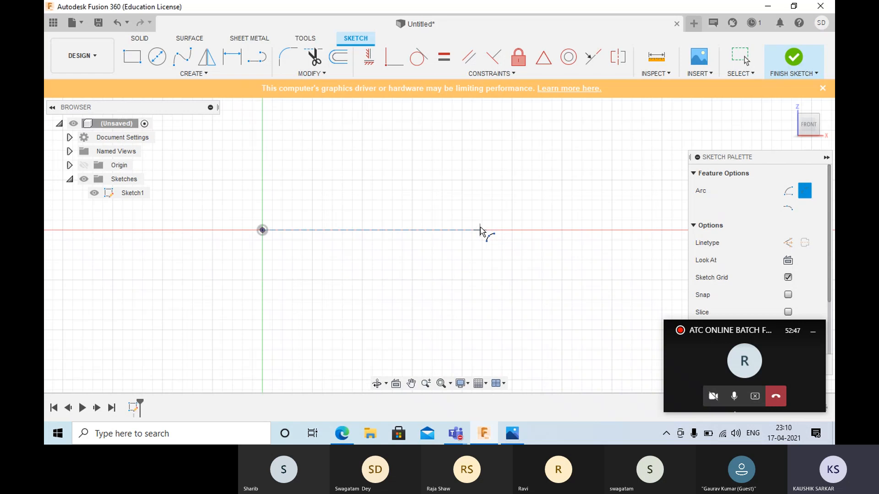
pyautogui.click(433, 198)
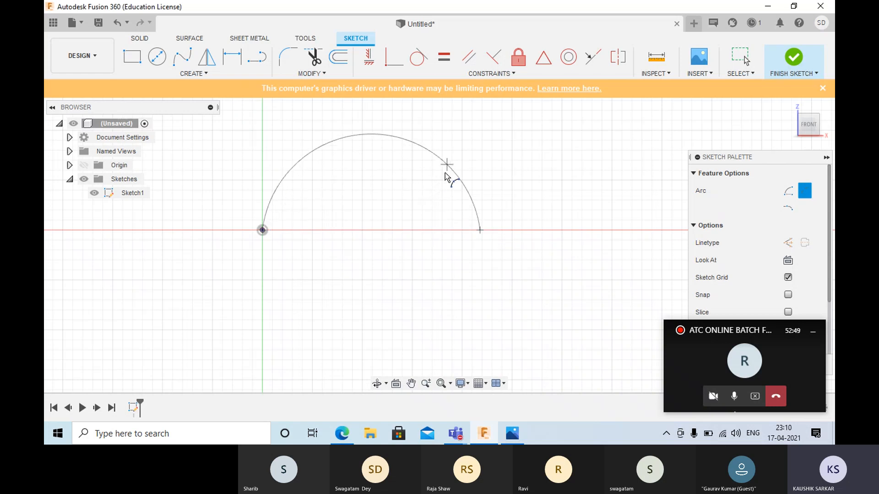
pyautogui.click(434, 171)
pyautogui.rightClick(490, 152)
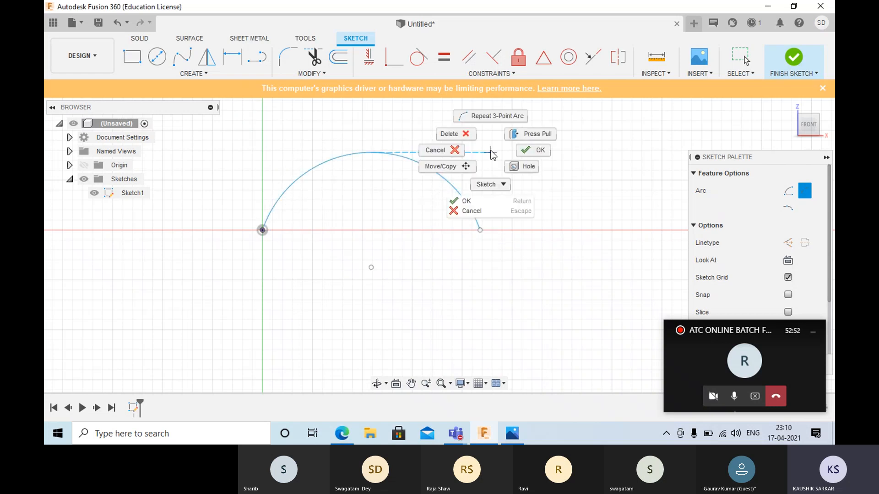
pyautogui.click(521, 153)
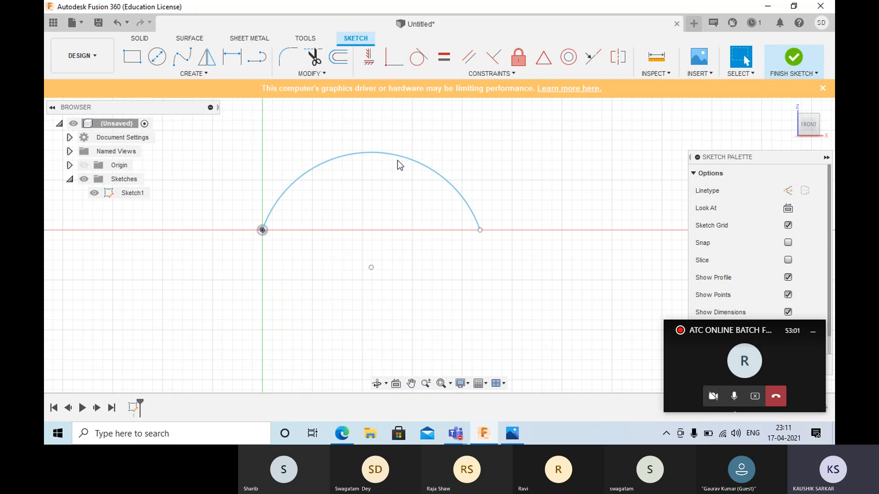
# - Dimension the arc's radius as 100 mm and leave the dimension command
pyautogui.click(232, 56)
pyautogui.click(320, 166)
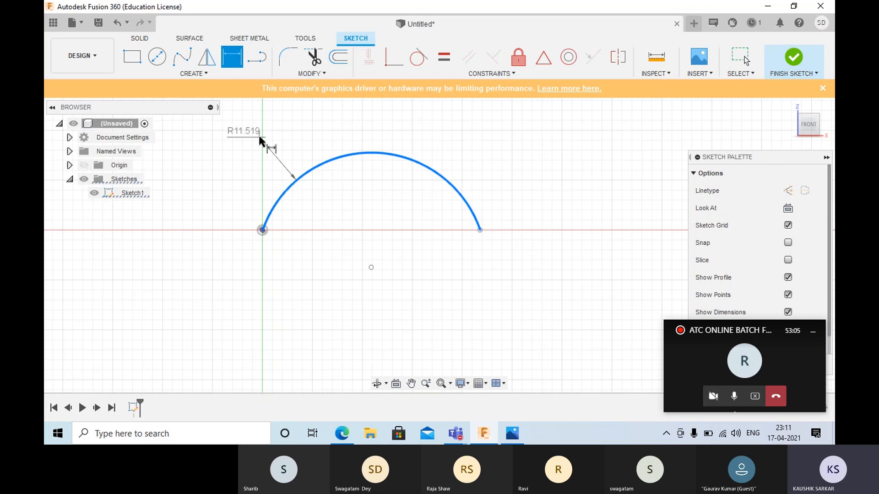
pyautogui.click(260, 140)
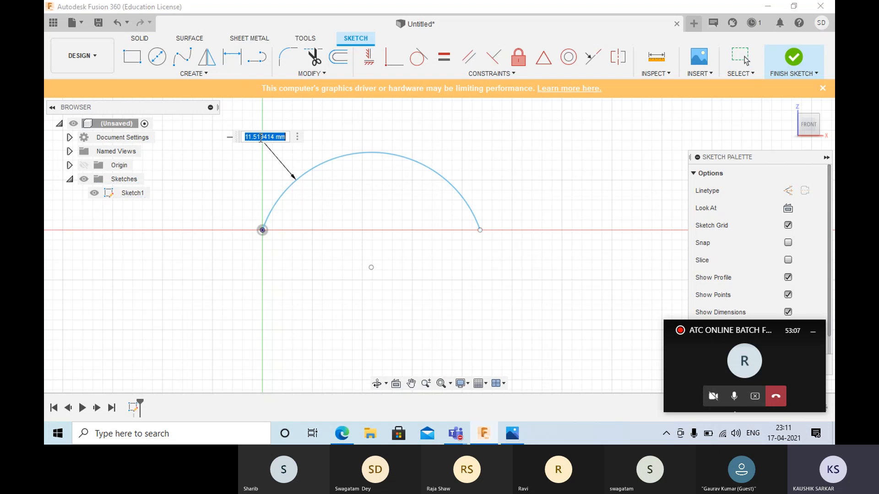
pyautogui.write('100')
pyautogui.press('Return')
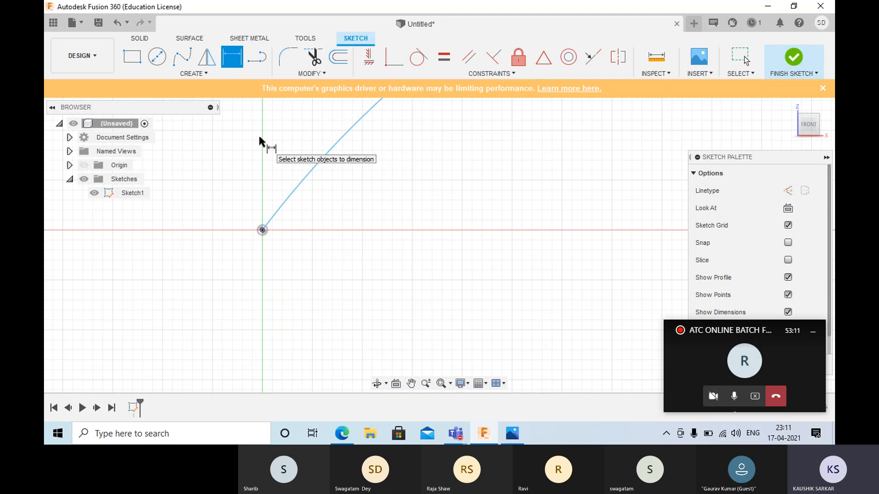
pyautogui.scroll(-5, 315, 218)
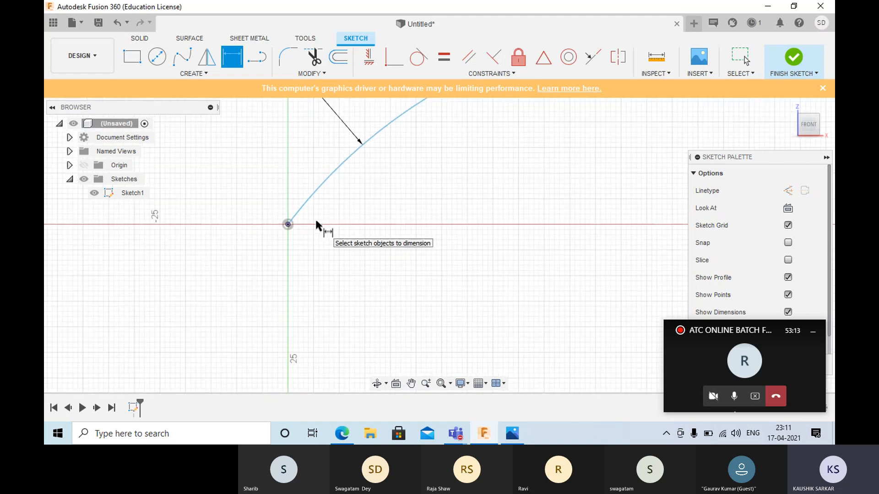
pyautogui.scroll(-5, 317, 224)
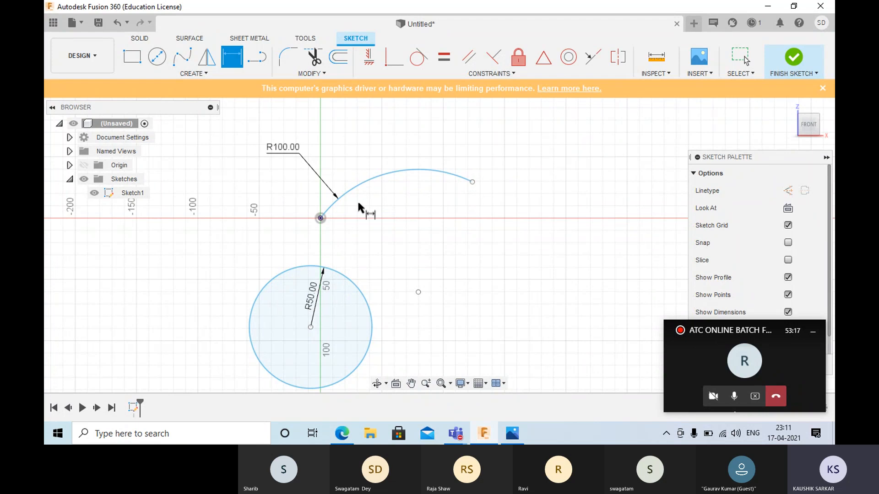
pyautogui.press('Escape')
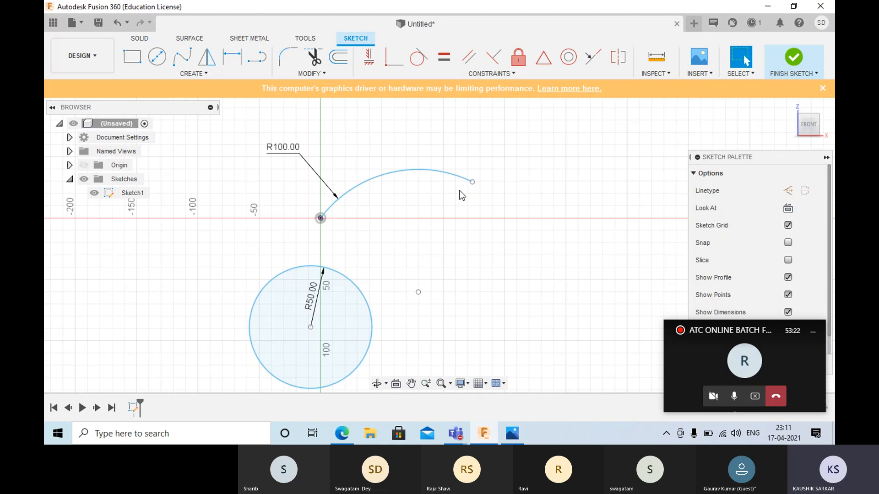
# - Move the 100 mm radius arc's free endpoint down onto the horizontal axis, level with the origin
pyautogui.moveTo(473, 181); pyautogui.dragTo(482, 202)
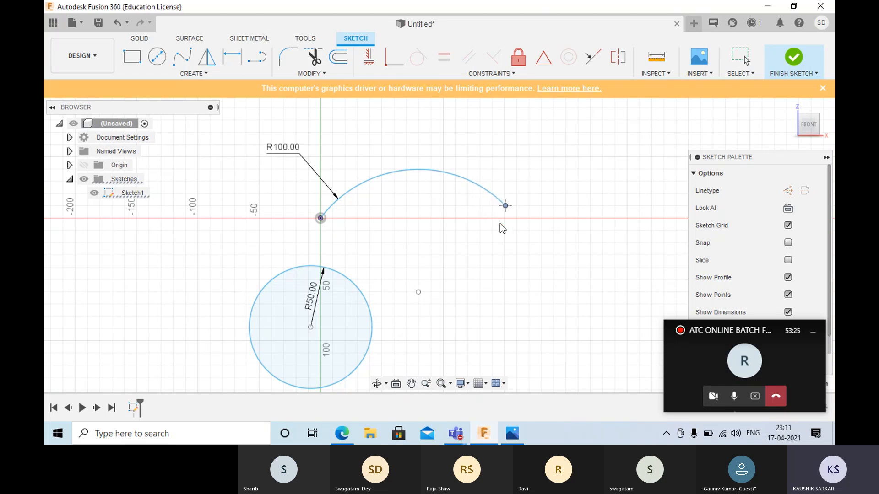
pyautogui.moveTo(513, 227); pyautogui.dragTo(509, 222)
pyautogui.click(319, 220)
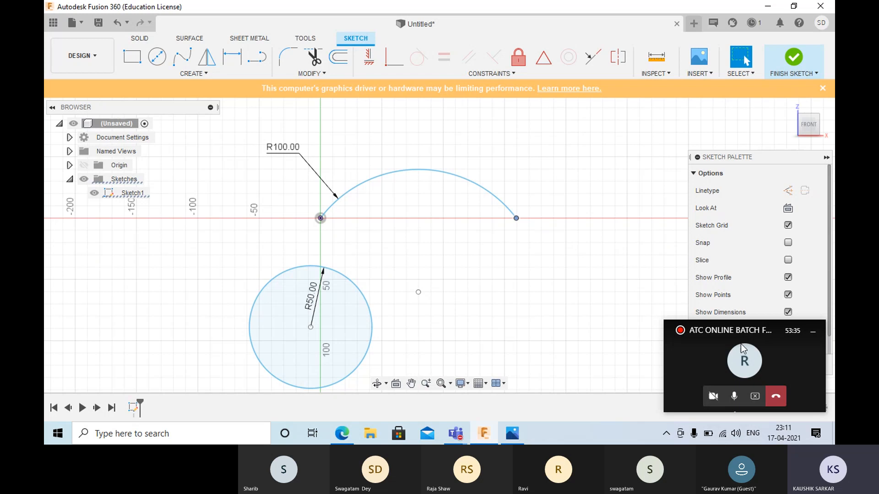
pyautogui.click(745, 364)
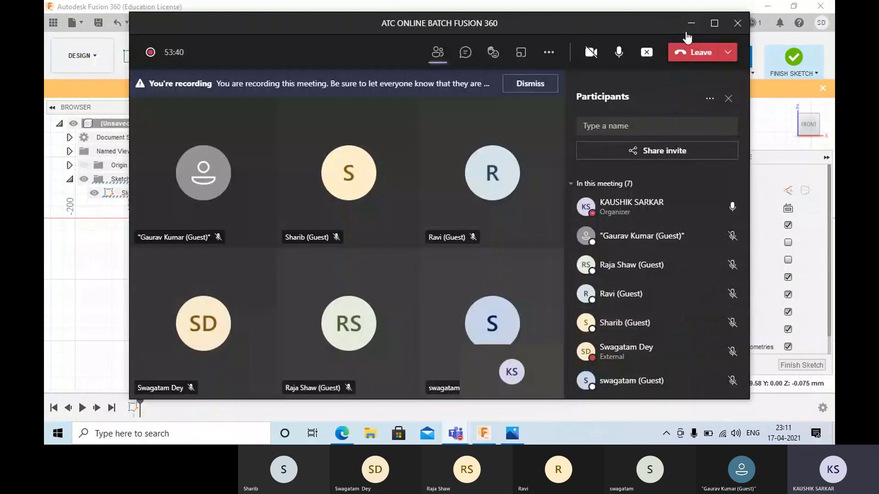
pyautogui.click(692, 26)
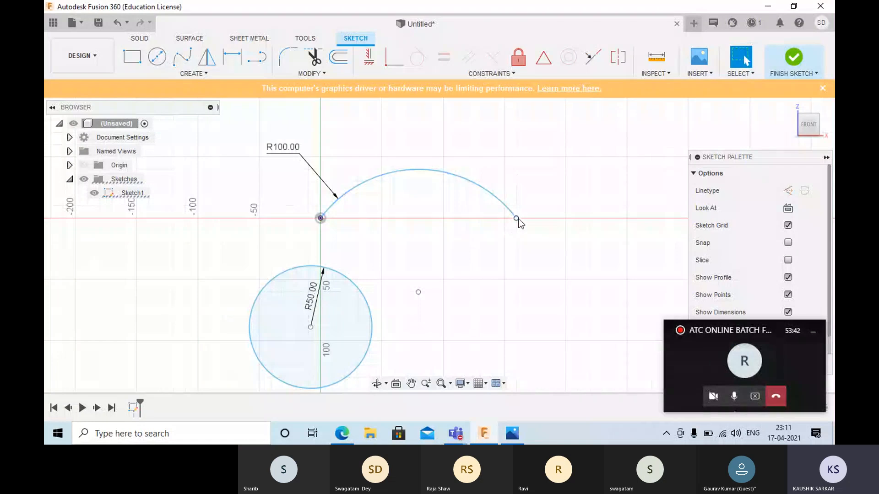
# - Apply a Horizontal/Vertical constraint between the arc's free endpoint and the origin, and pull the arc to shorten its span
pyautogui.moveTo(519, 223); pyautogui.dragTo(524, 231)
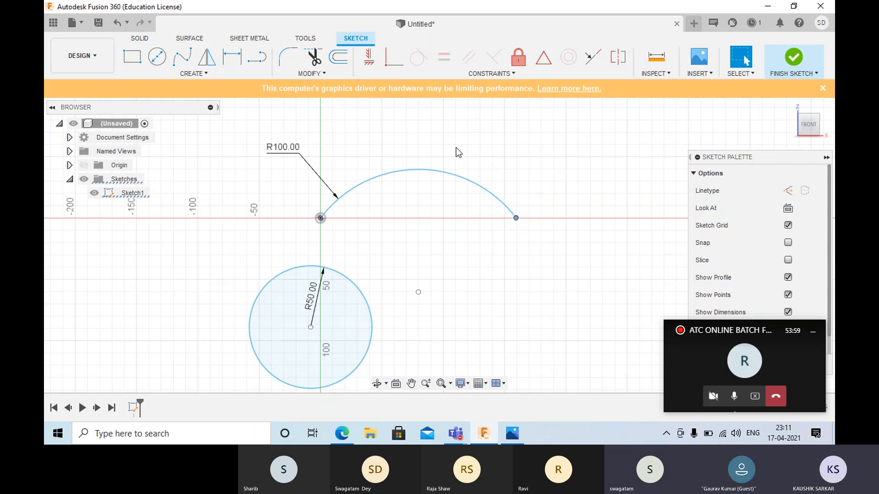
pyautogui.click(372, 55)
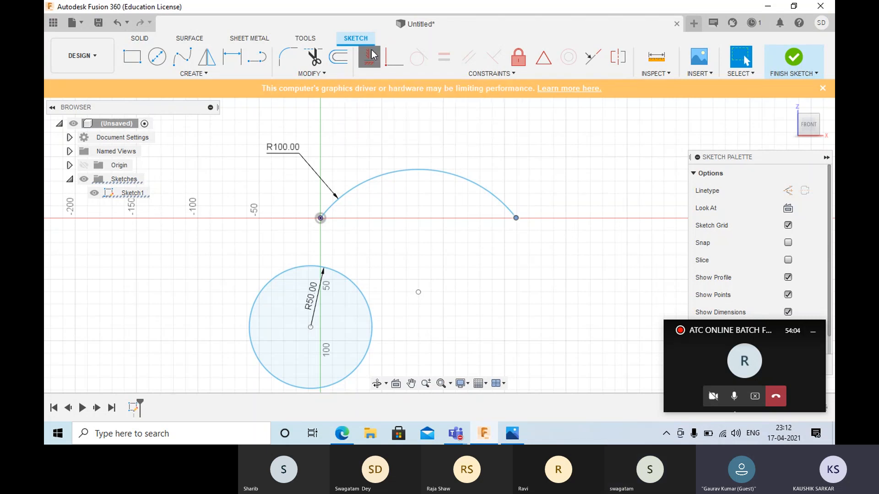
pyautogui.click(321, 218)
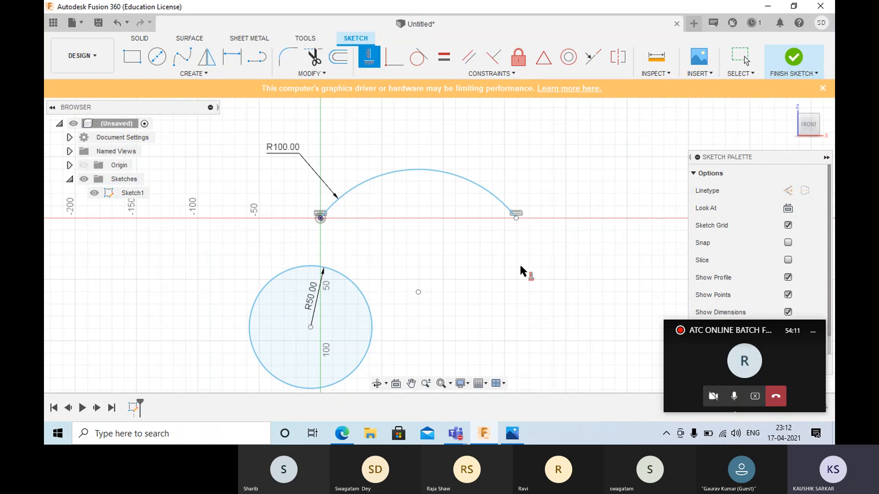
pyautogui.click(516, 218)
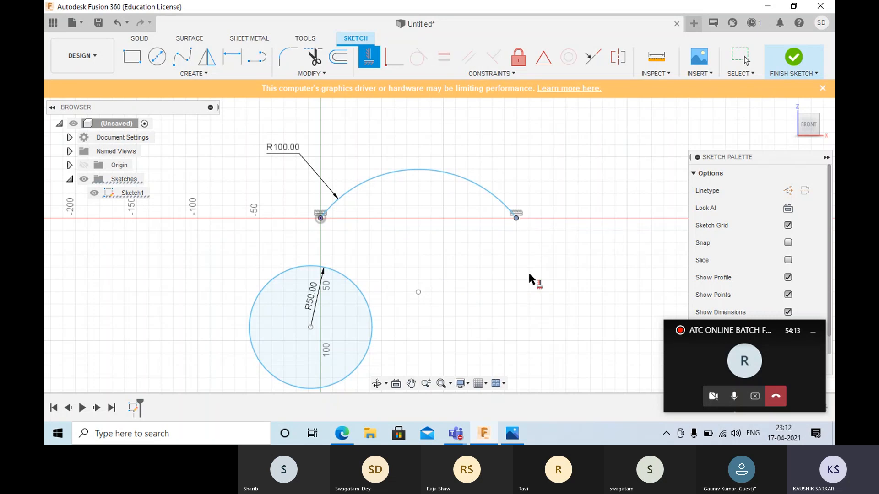
pyautogui.press('Escape')
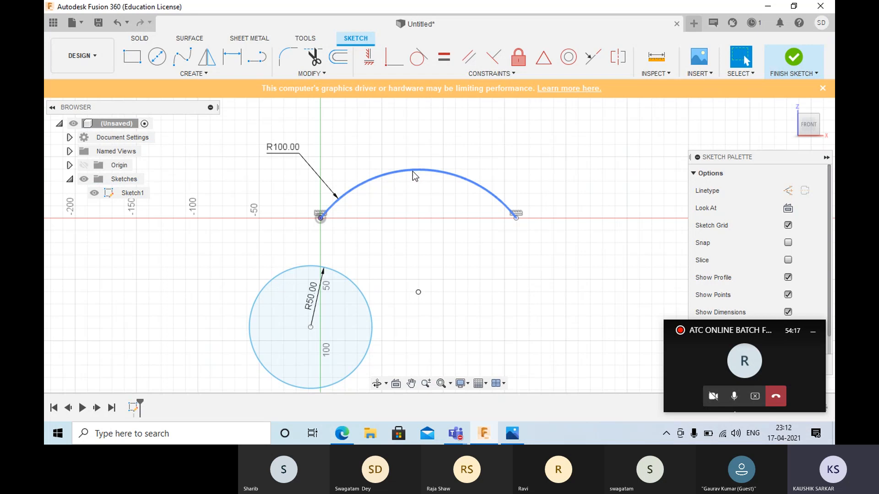
pyautogui.moveTo(413, 171); pyautogui.dragTo(477, 196)
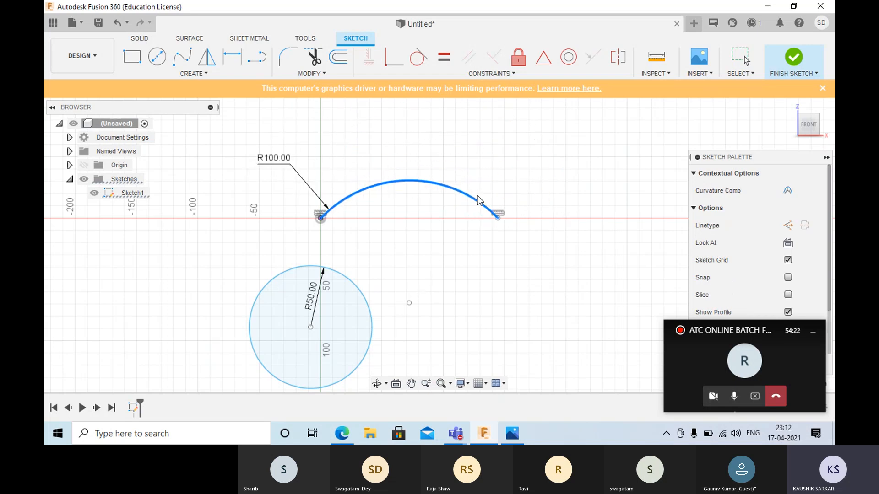
# - Dimension the horizontal distance between the arc's two endpoints below the arc and set it to 100 mm
pyautogui.click(233, 58)
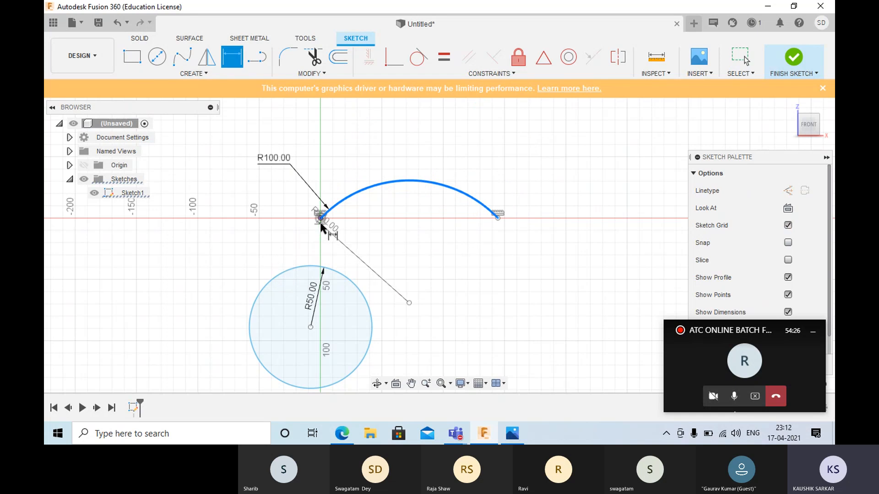
pyautogui.click(230, 57)
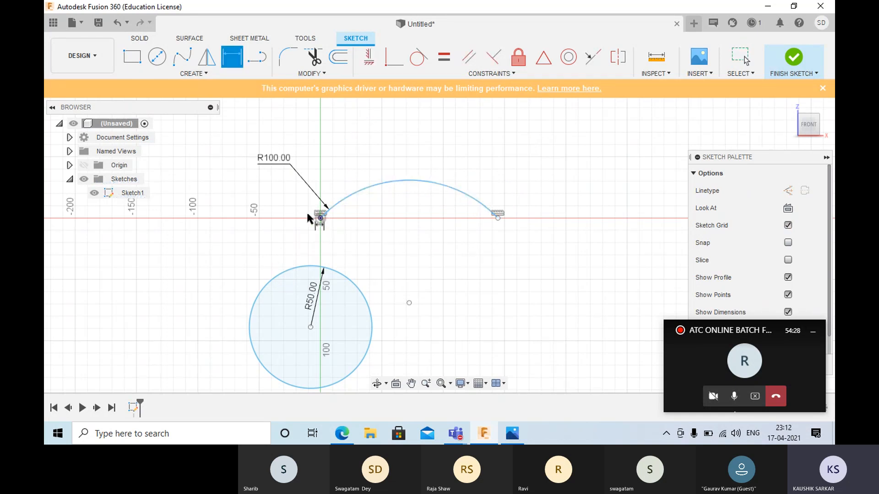
pyautogui.click(496, 217)
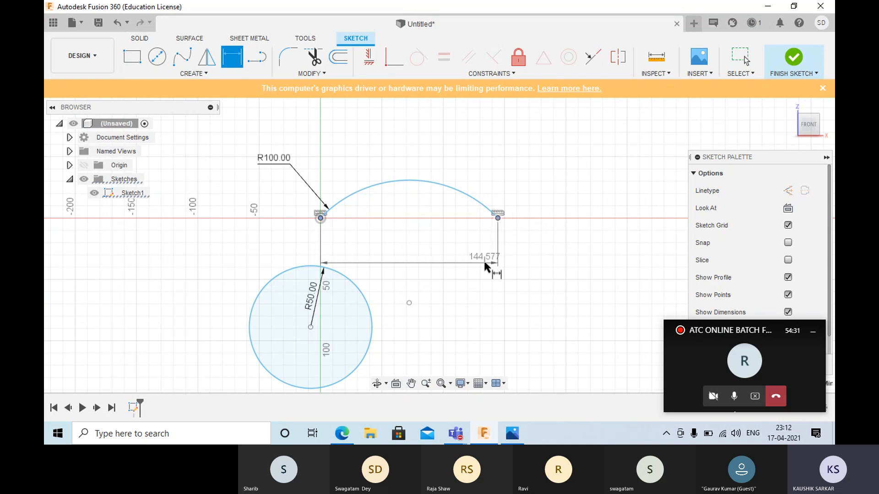
pyautogui.click(485, 263)
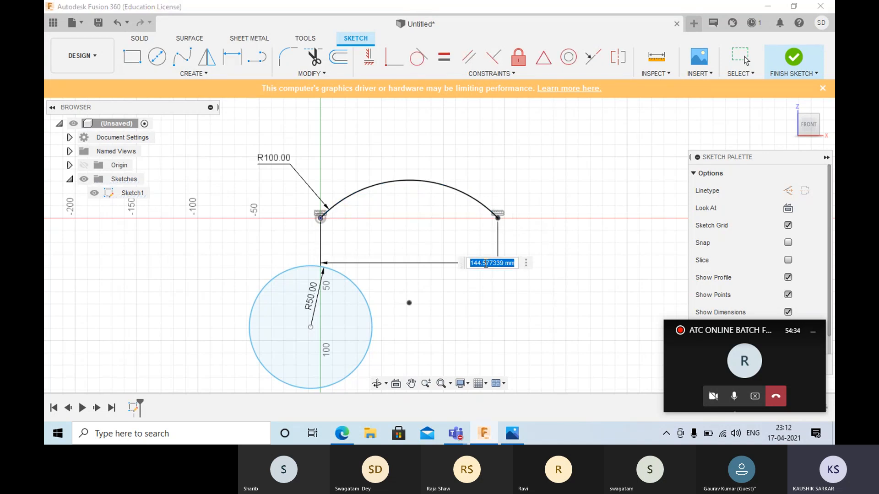
pyautogui.press('Return')
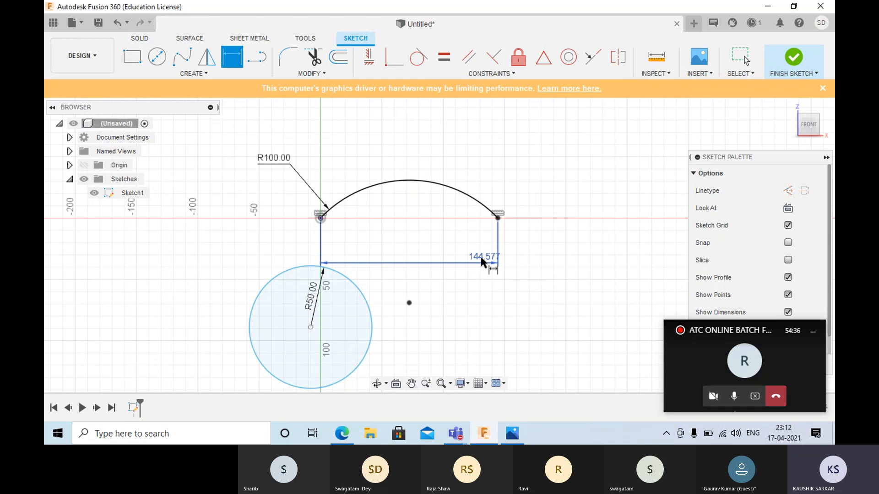
pyautogui.doubleClick(482, 257)
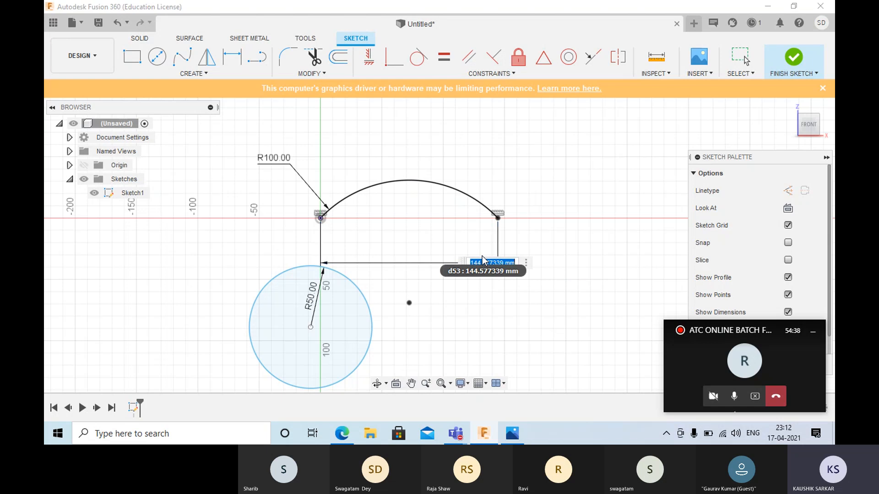
pyautogui.write('100')
pyautogui.press('Return')
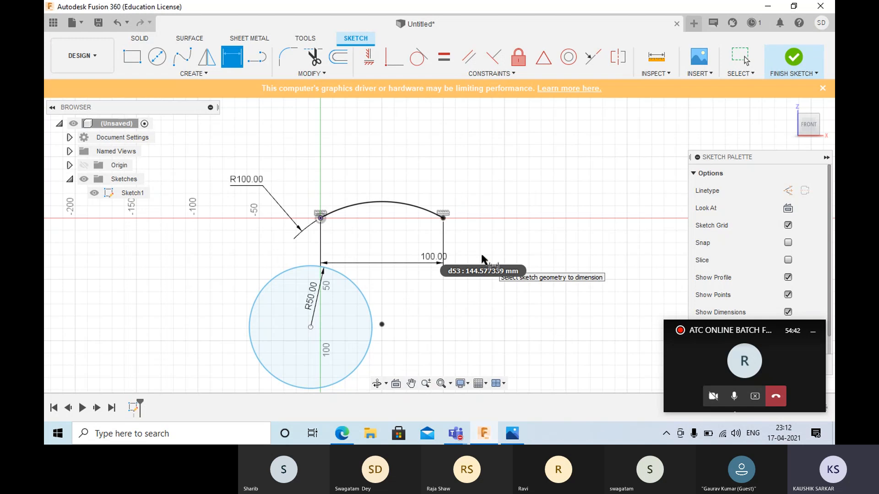
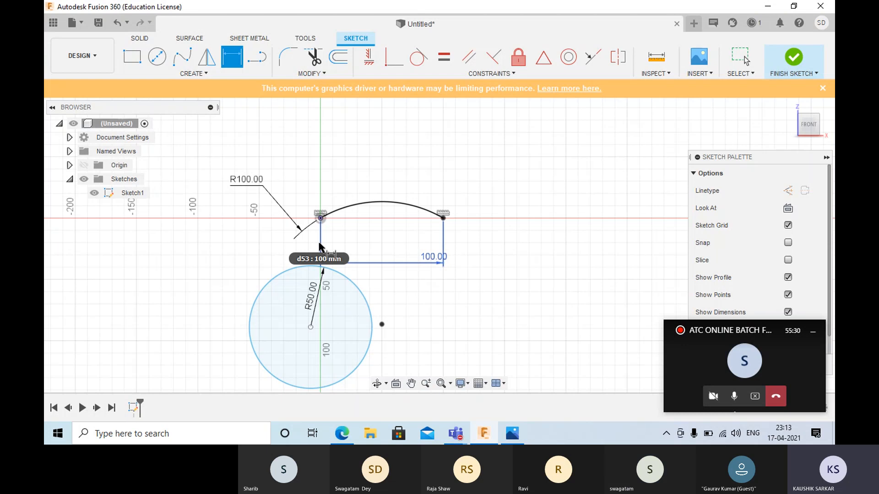
# - Leave the dimension command and delete the upper arc together with its dimensions
pyautogui.press('Return')
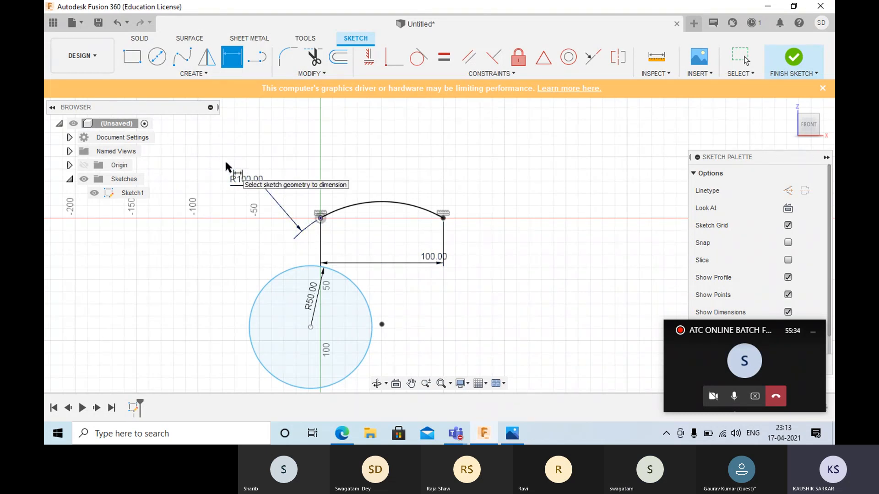
pyautogui.press('Escape')
pyautogui.moveTo(218, 155)
pyautogui.mouseDown()
pyautogui.moveTo(264, 226)
pyautogui.moveTo(493, 308)
pyautogui.moveTo(545, 295)
pyautogui.mouseUp()
pyautogui.press('Delete')
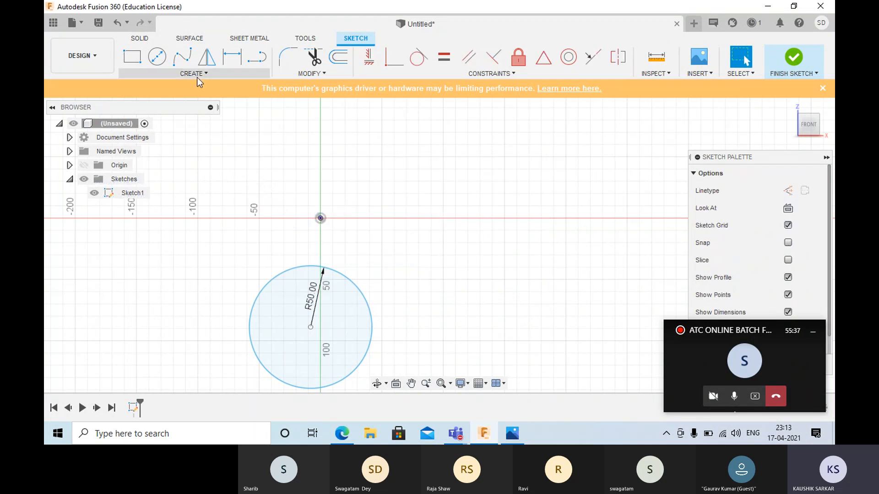
# - Draw a Center Point Arc centred on the origin with a 100 mm radius and a 60° sweep above the horizontal axis
pyautogui.click(183, 75)
pyautogui.moveTo(183, 116)
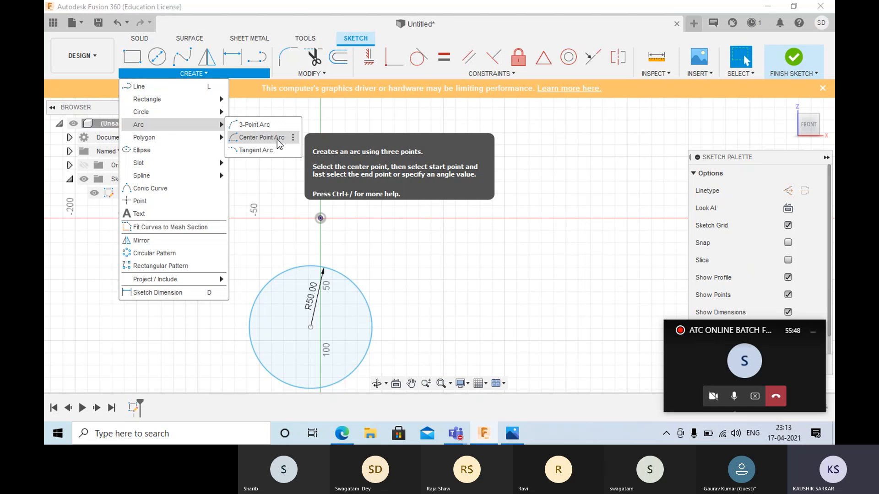
pyautogui.click(261, 137)
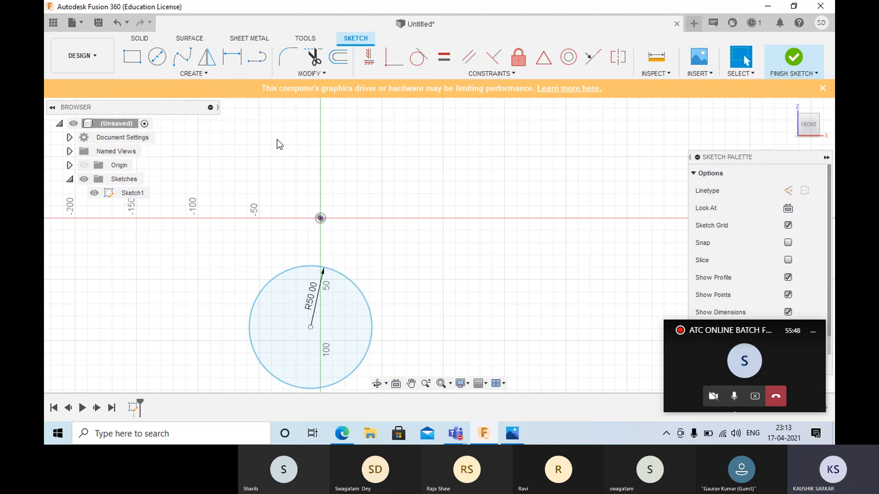
pyautogui.click(320, 218)
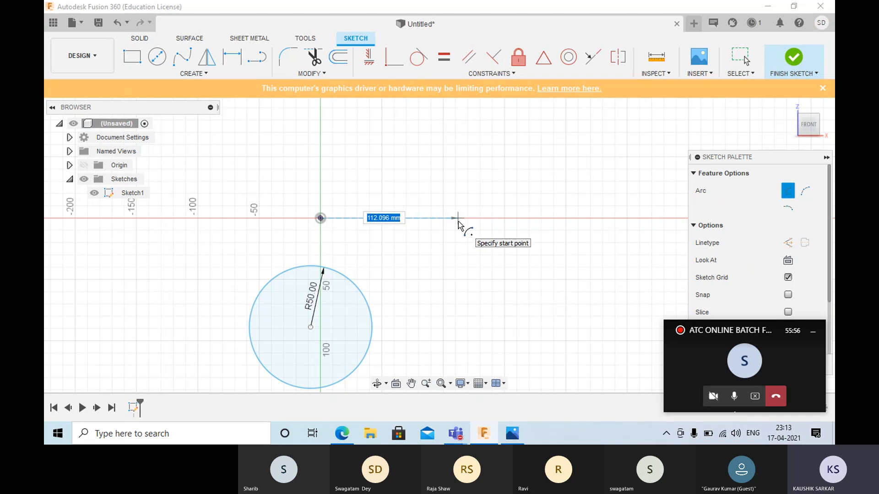
pyautogui.write('100')
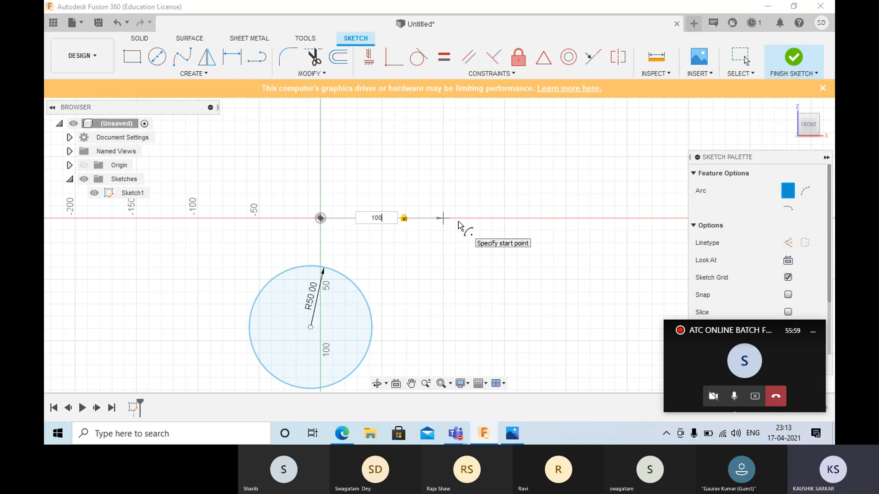
pyautogui.press('Tab')
pyautogui.click(458, 224)
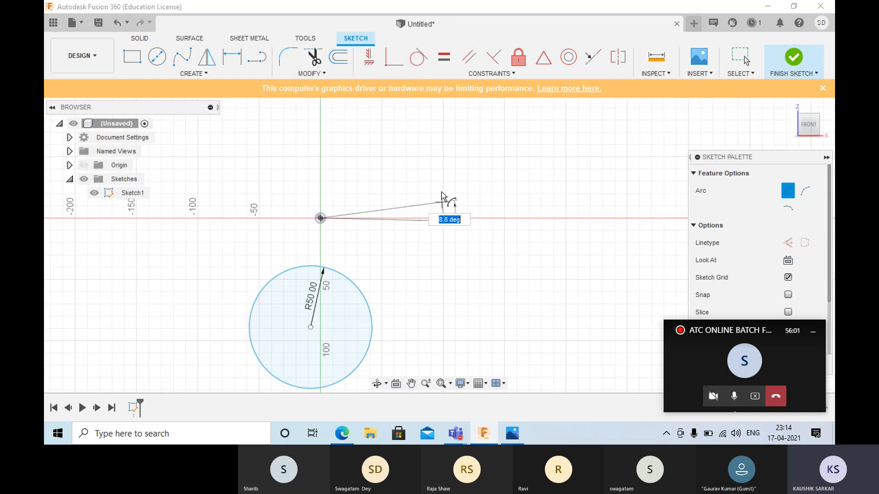
pyautogui.write('60')
pyautogui.press('Return')
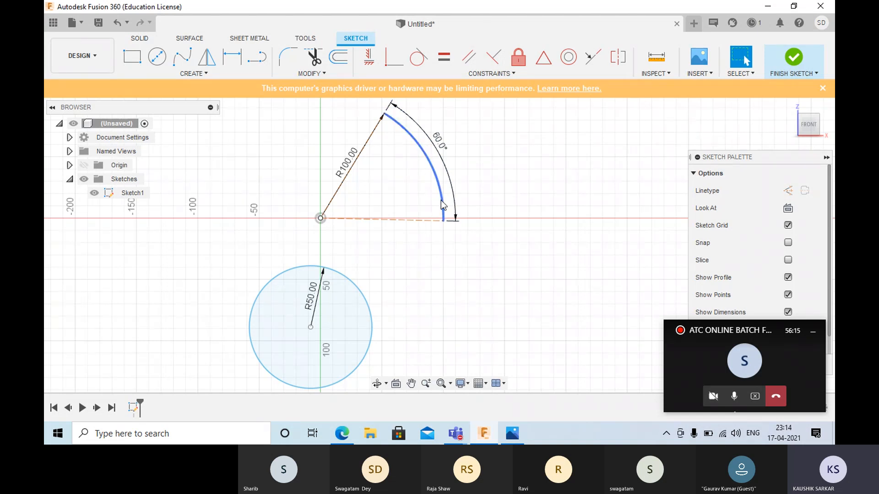
# - Set the arc's sweep angle to 75° and swing its lower endpoint up above the horizontal axis
pyautogui.doubleClick(439, 149)
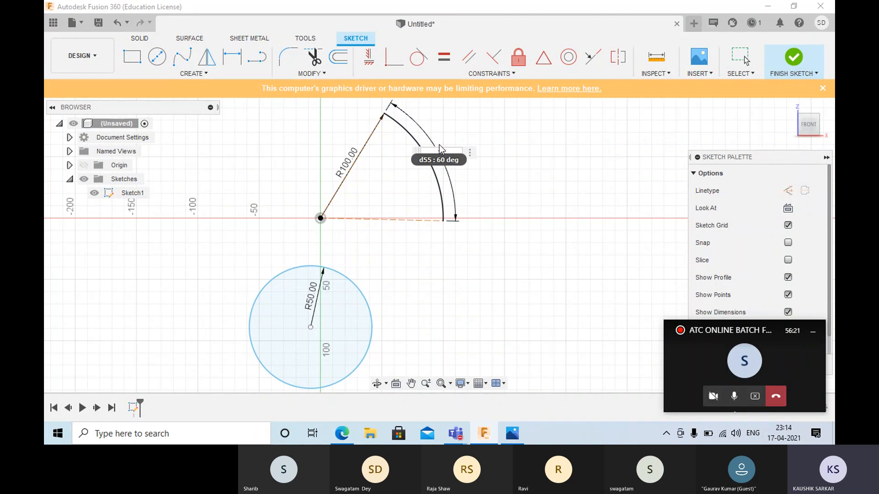
pyautogui.write('75')
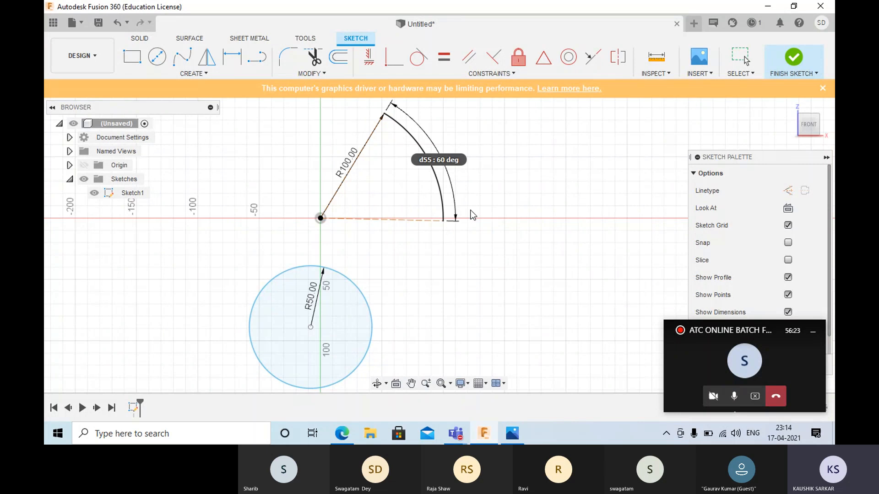
pyautogui.press('Return')
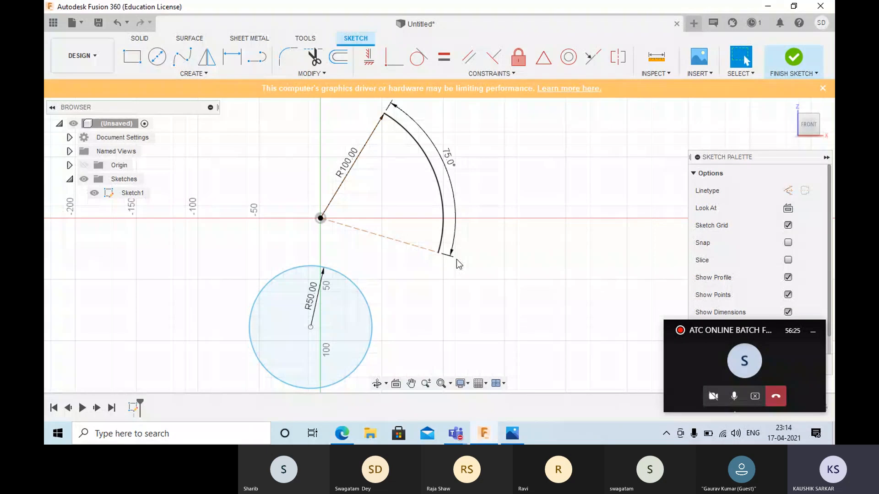
pyautogui.moveTo(437, 254); pyautogui.dragTo(476, 195)
pyautogui.click(476, 195)
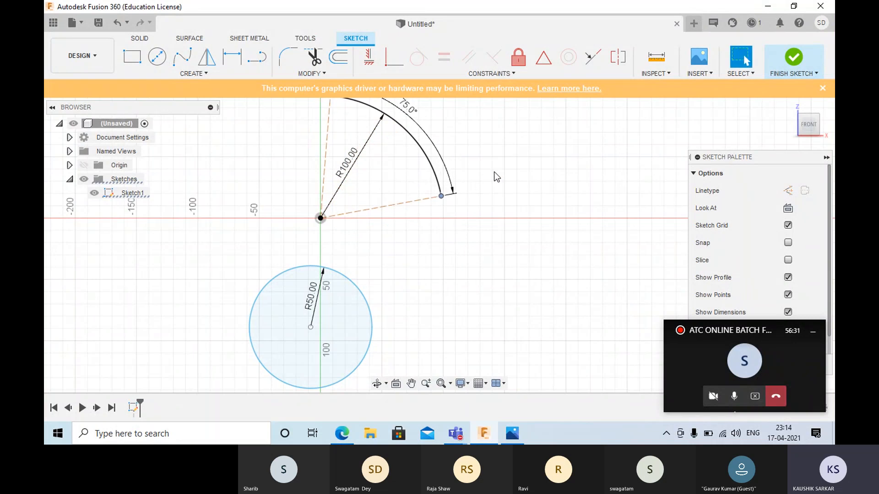
pyautogui.click(493, 167)
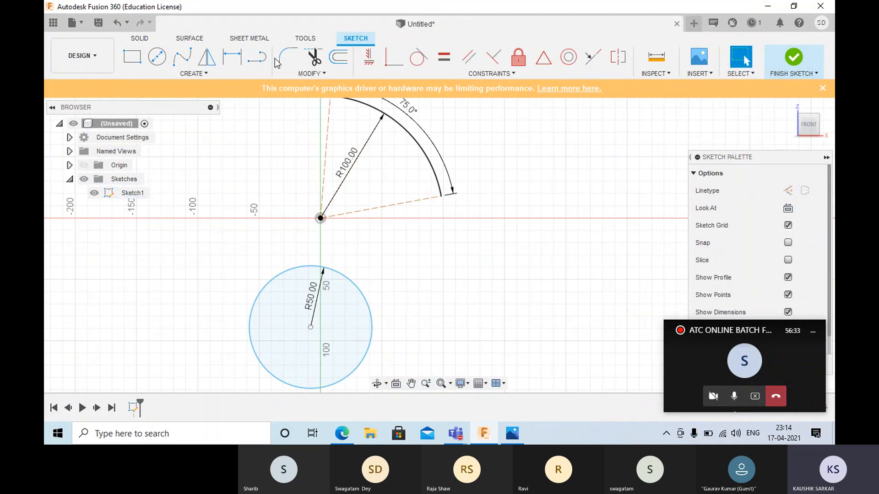
# - Apply a Horizontal/Vertical constraint between the origin and the arc's lower endpoint, and test the arc by pulling at its upper end
pyautogui.click(370, 58)
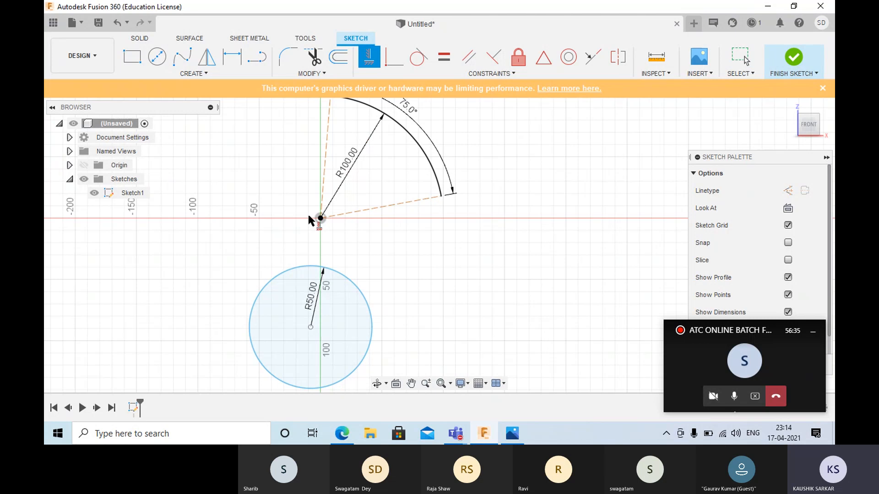
pyautogui.click(320, 219)
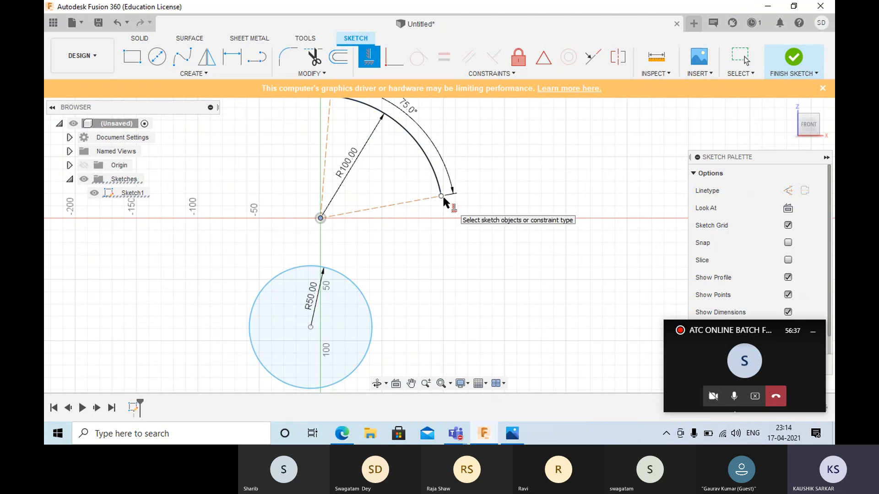
pyautogui.click(442, 197)
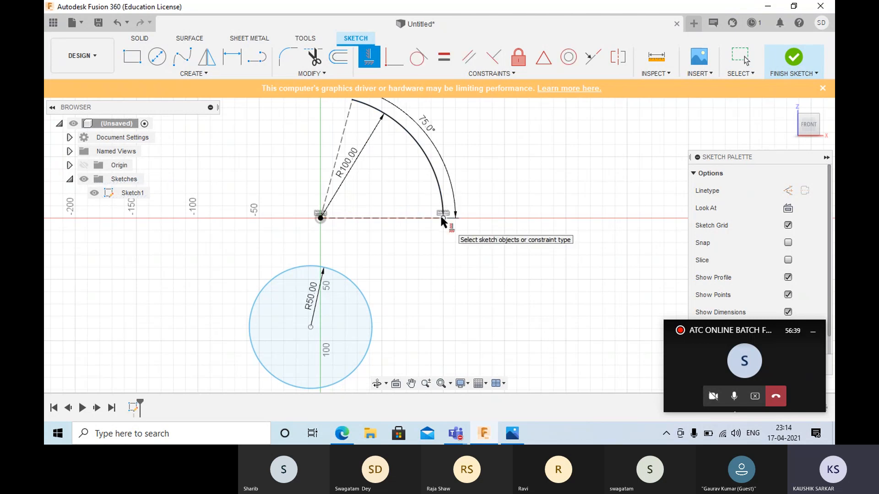
pyautogui.press('Escape')
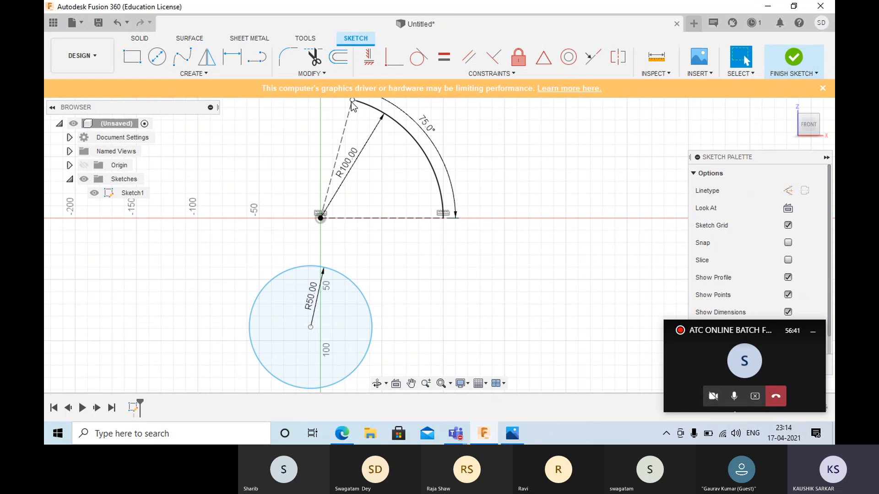
pyautogui.moveTo(330, 110)
pyautogui.mouseDown()
pyautogui.moveTo(319, 116)
pyautogui.moveTo(373, 196)
pyautogui.mouseUp()
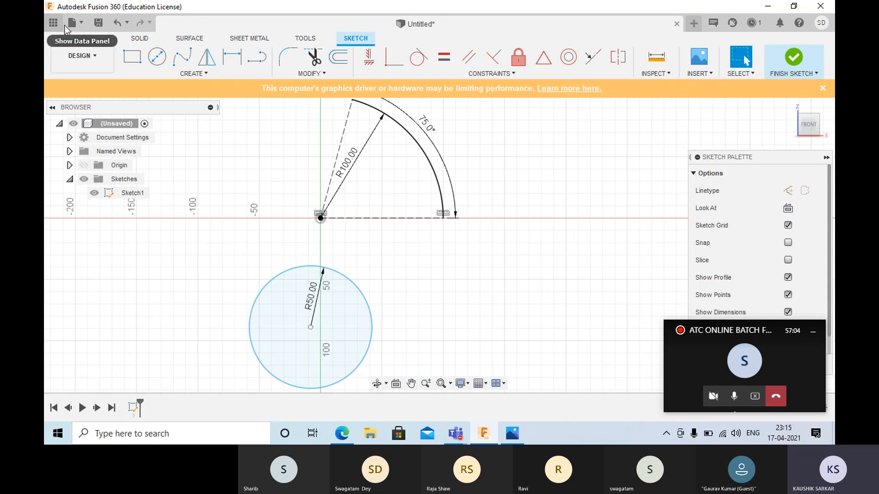
pyautogui.click(196, 73)
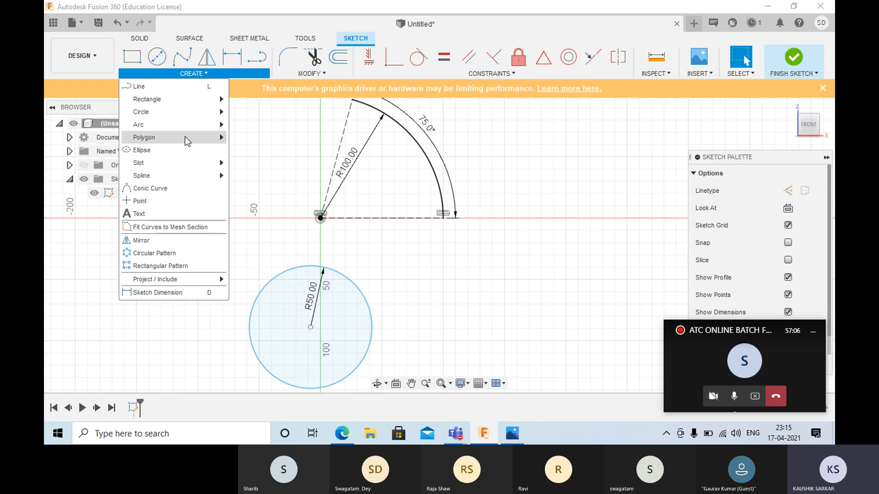
pyautogui.moveTo(183, 125)
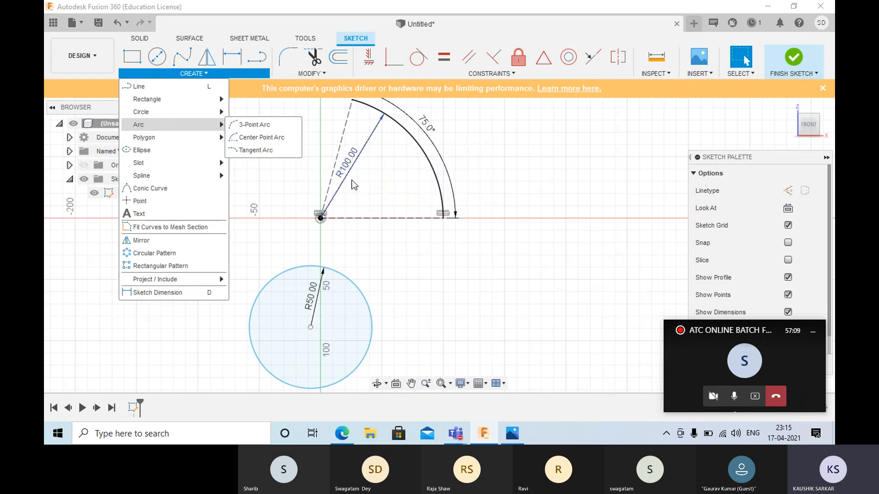
pyautogui.click(383, 182)
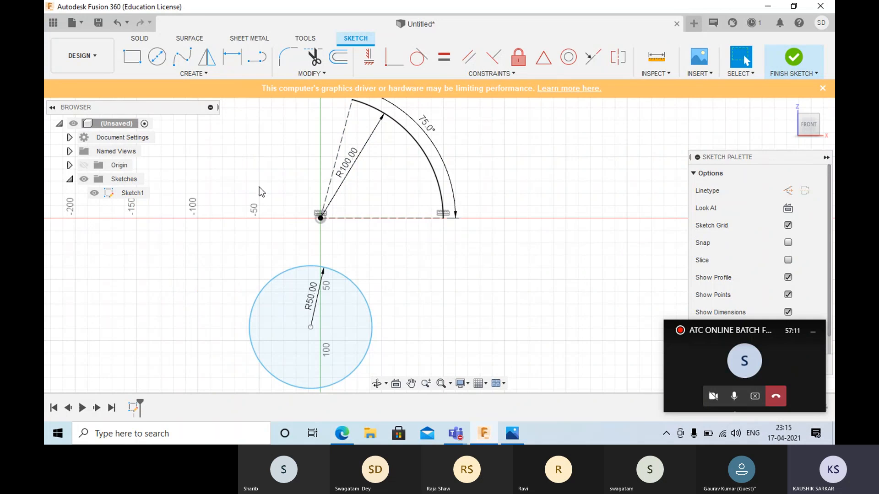
# - Delete the 100 mm center point arc along with its dimensions and construction lines
pyautogui.scroll(-5, 314, 156)
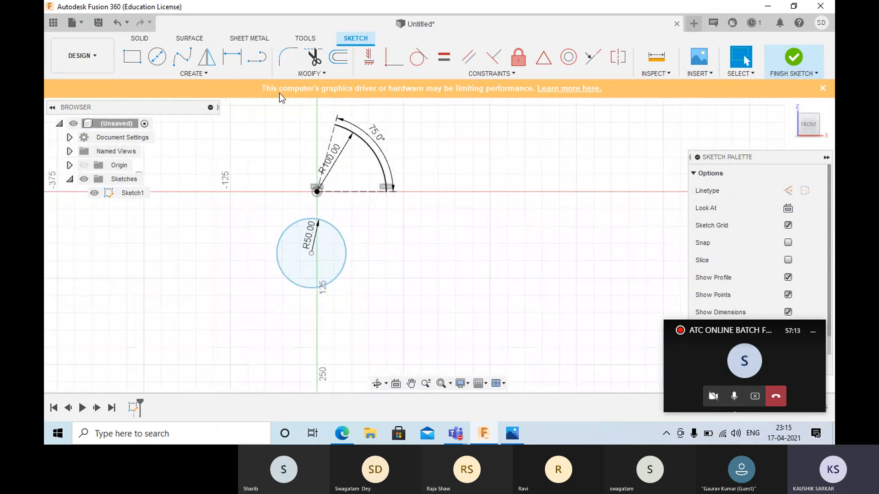
pyautogui.moveTo(274, 99)
pyautogui.mouseDown()
pyautogui.moveTo(328, 183)
pyautogui.moveTo(463, 241)
pyautogui.mouseUp()
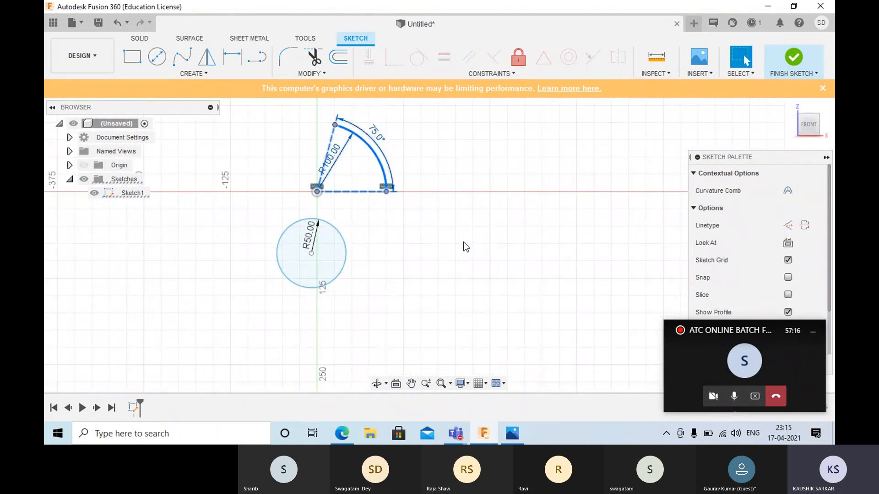
pyautogui.press('Delete')
# - Draw a single vertical line upward from the origin and end the Line command
pyautogui.click(256, 57)
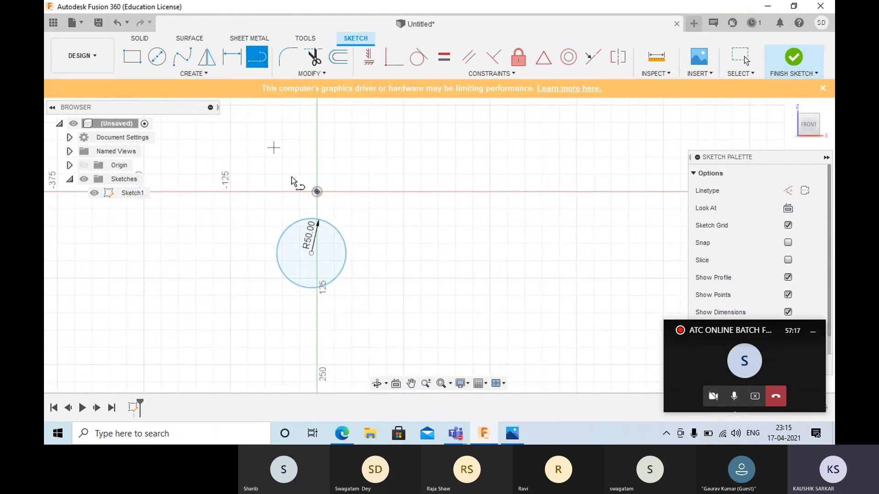
pyautogui.click(317, 191)
pyautogui.click(315, 104)
pyautogui.rightClick(345, 125)
pyautogui.click(400, 127)
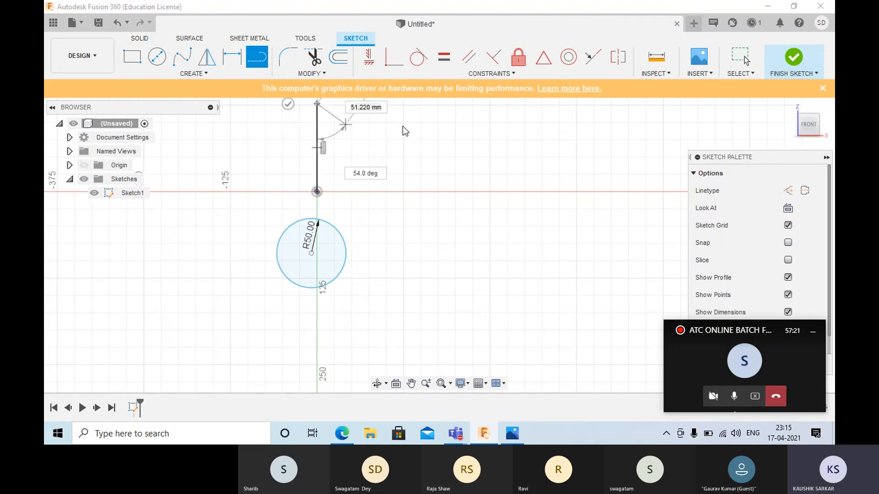
pyautogui.press('Escape')
pyautogui.moveTo(355, 135); pyautogui.dragTo(324, 237, button='middle')
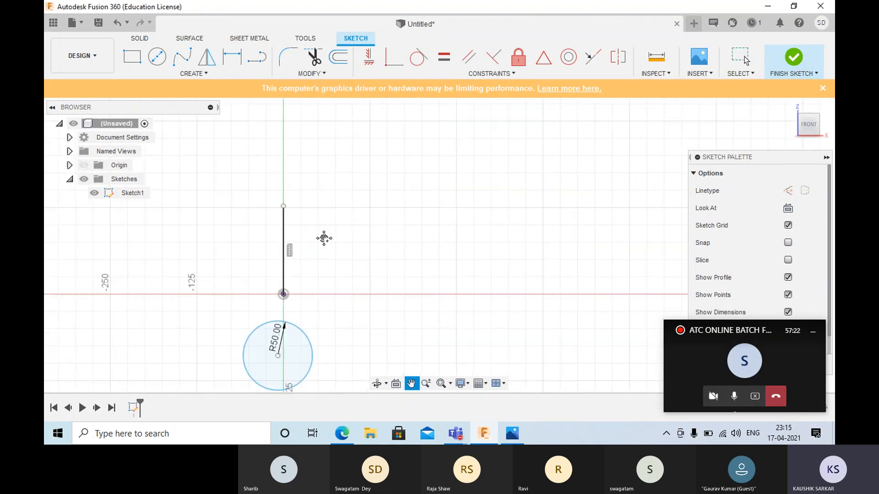
# - Draw a Tangent Arc from the vertical line's upper endpoint, curving up and to the right, and finish the command
pyautogui.click(213, 74)
pyautogui.moveTo(178, 103)
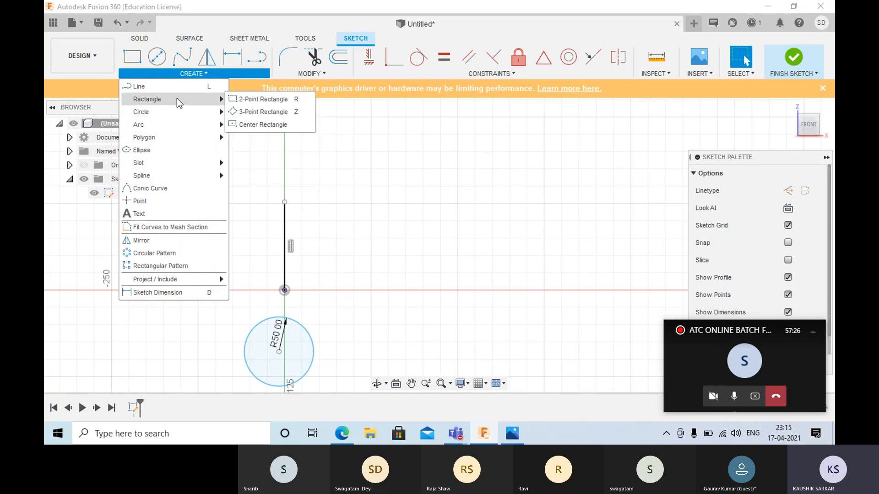
pyautogui.moveTo(183, 124)
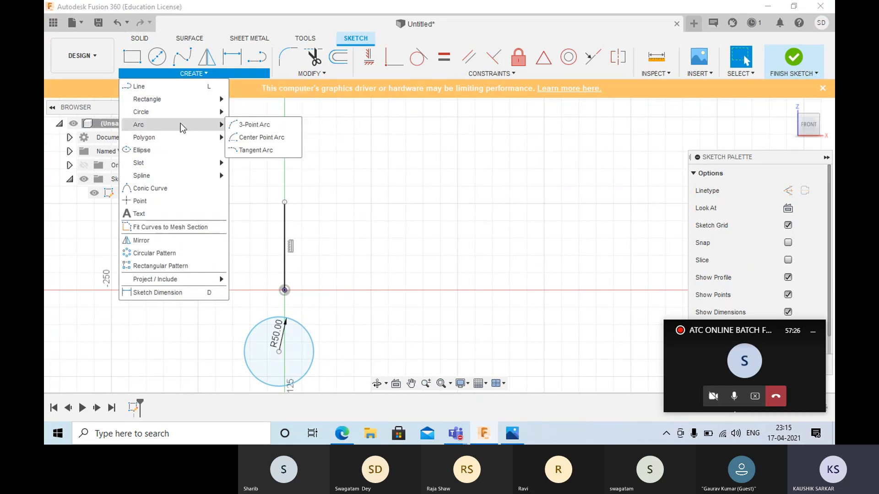
pyautogui.click(252, 150)
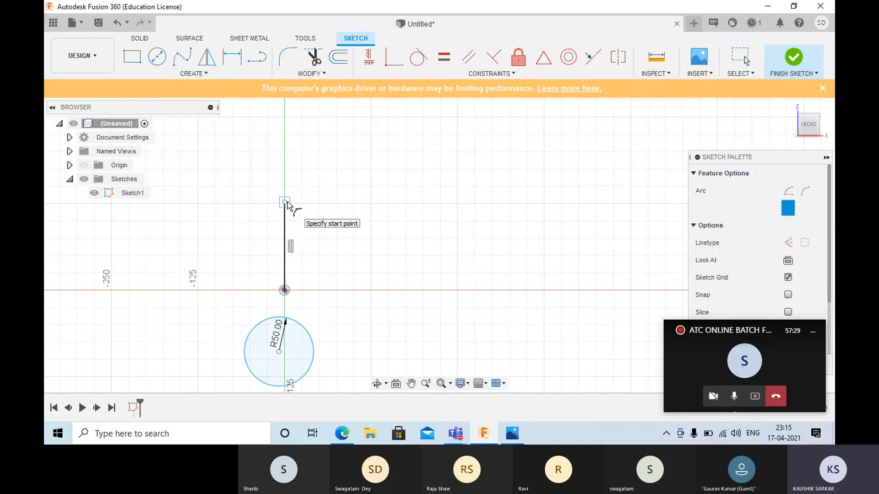
pyautogui.click(284, 202)
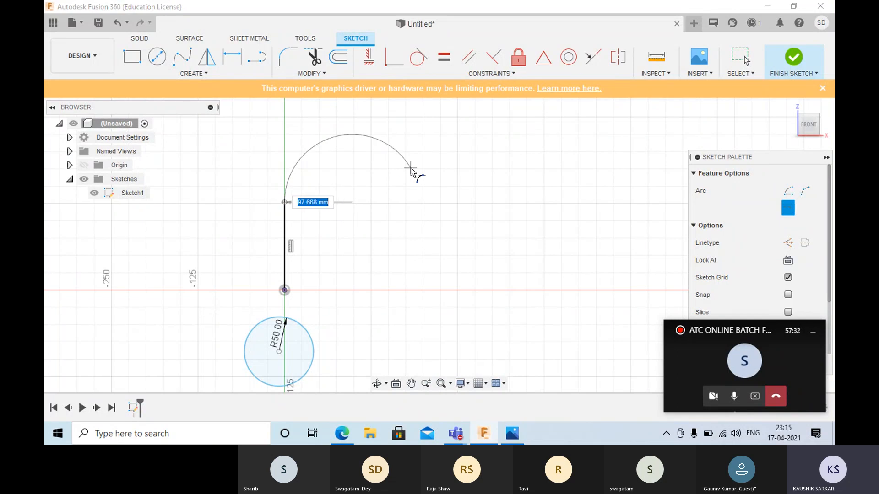
pyautogui.click(339, 137)
pyautogui.rightClick(408, 155)
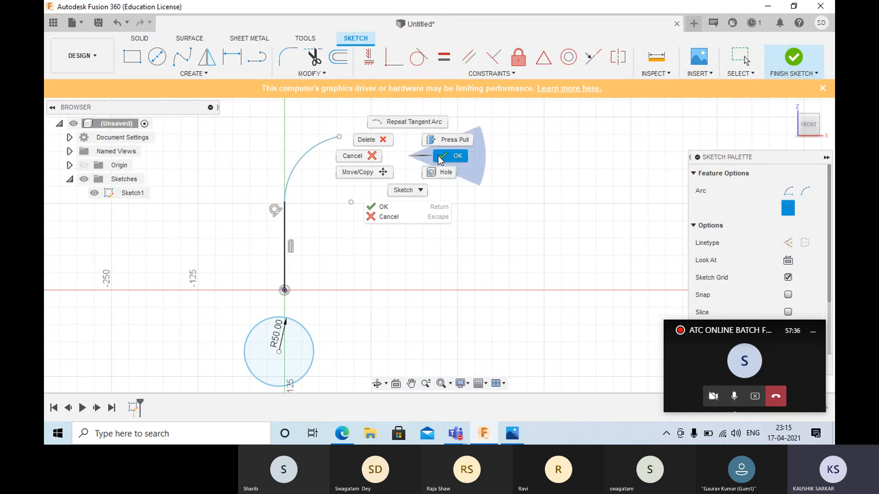
pyautogui.click(453, 156)
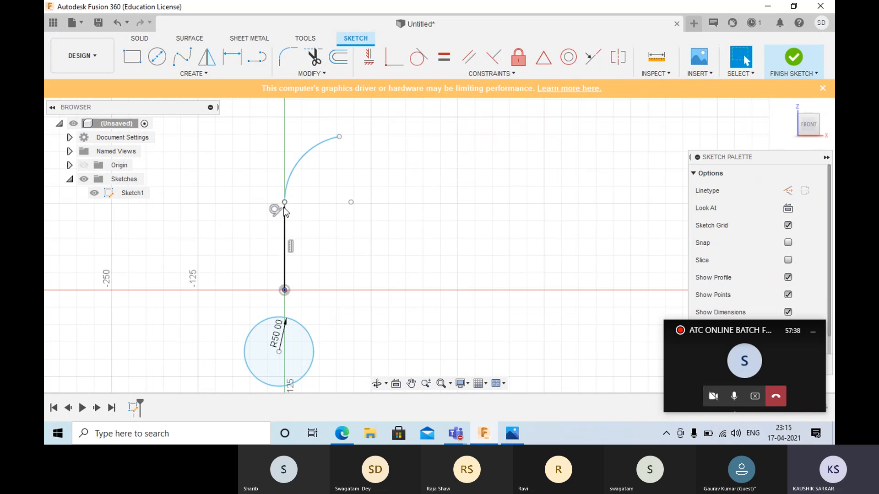
# - Pull the joint between line and arc slightly upward, and reshape the tangent arc by moving its free endpoint
pyautogui.moveTo(284, 209); pyautogui.dragTo(297, 195)
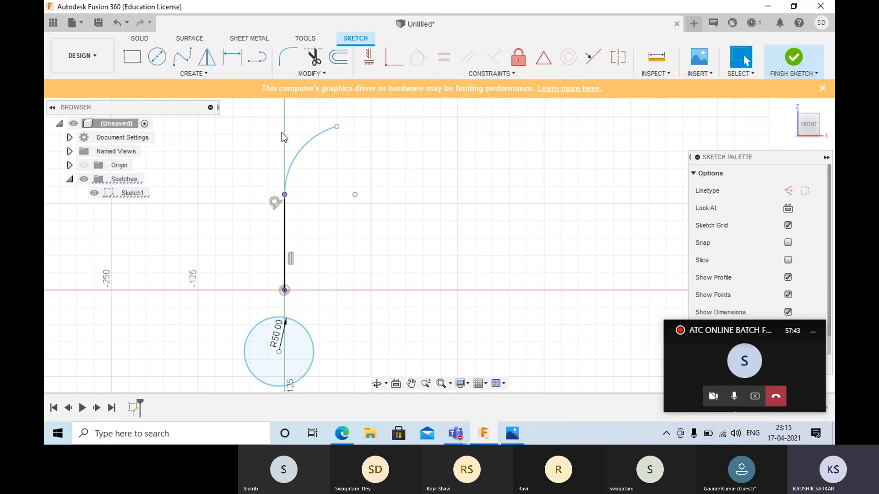
pyautogui.moveTo(348, 123); pyautogui.dragTo(371, 118)
pyautogui.moveTo(371, 116); pyautogui.dragTo(345, 131)
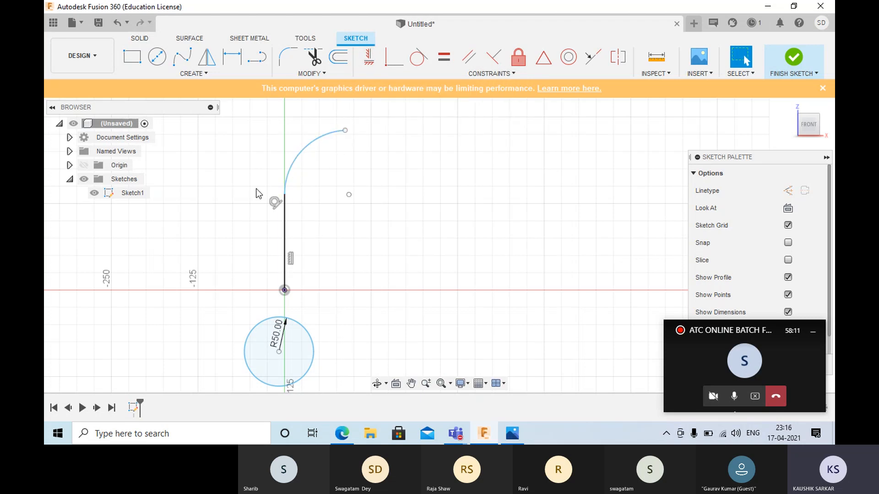
pyautogui.scroll(-5, 256, 189)
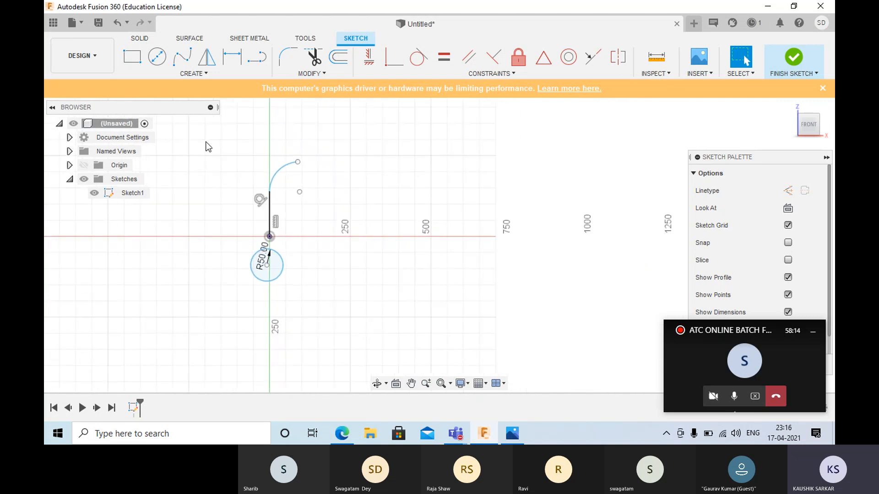
# - Delete the vertical line, the tangent arc and the R50 circle together with its dimension
pyautogui.moveTo(359, 369); pyautogui.dragTo(234, 213)
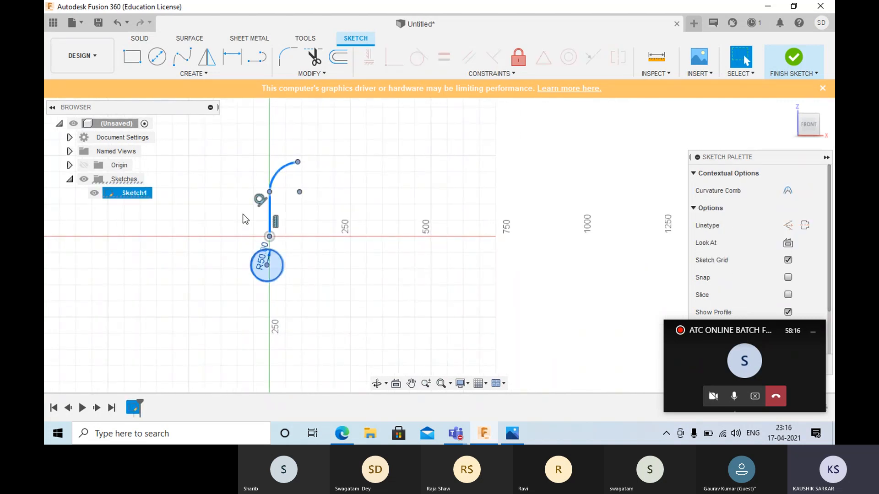
pyautogui.press('Delete')
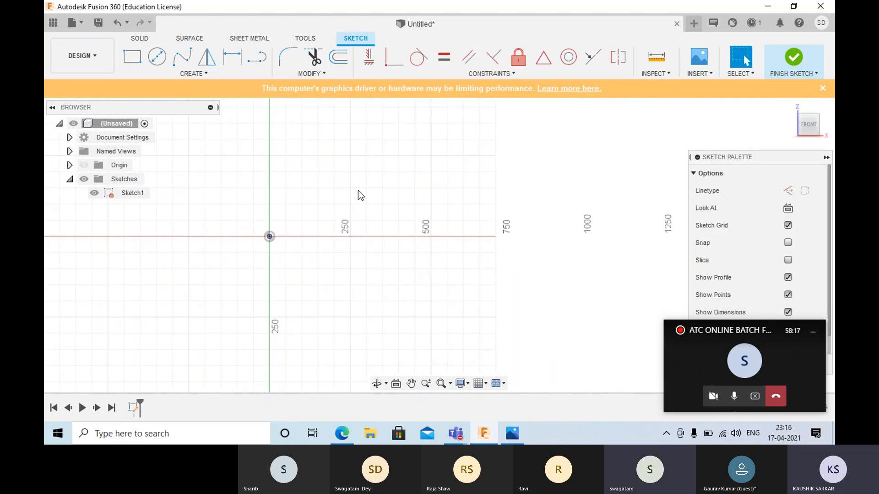
pyautogui.click(193, 74)
pyautogui.moveTo(184, 140)
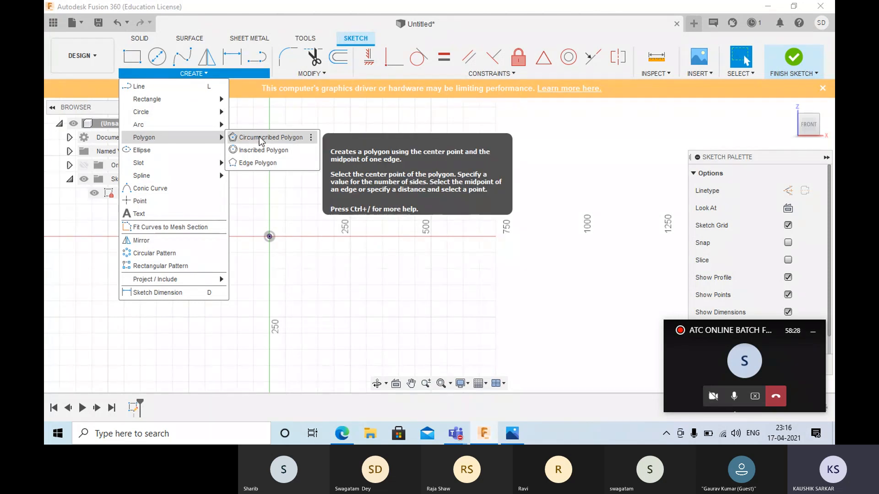
pyautogui.click(356, 175)
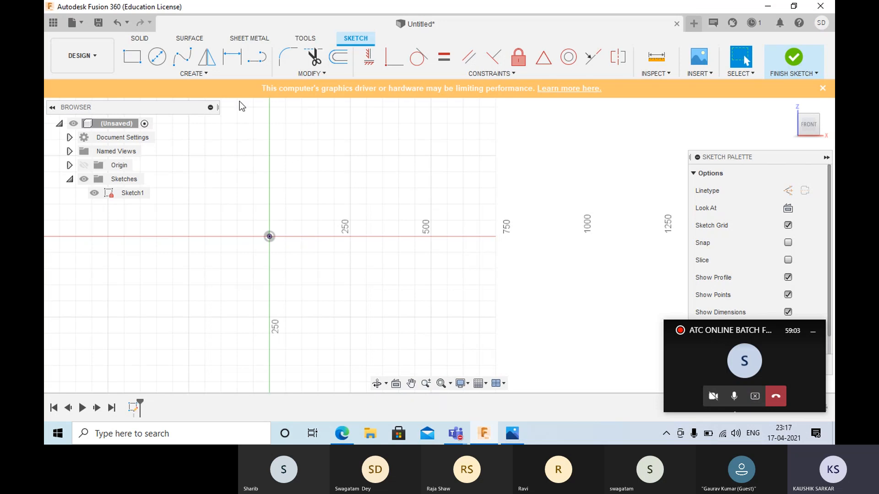
# - Draw a Circumscribed Polygon centred on the origin with a 250 mm centre-to-edge distance and 8 sides
pyautogui.click(211, 75)
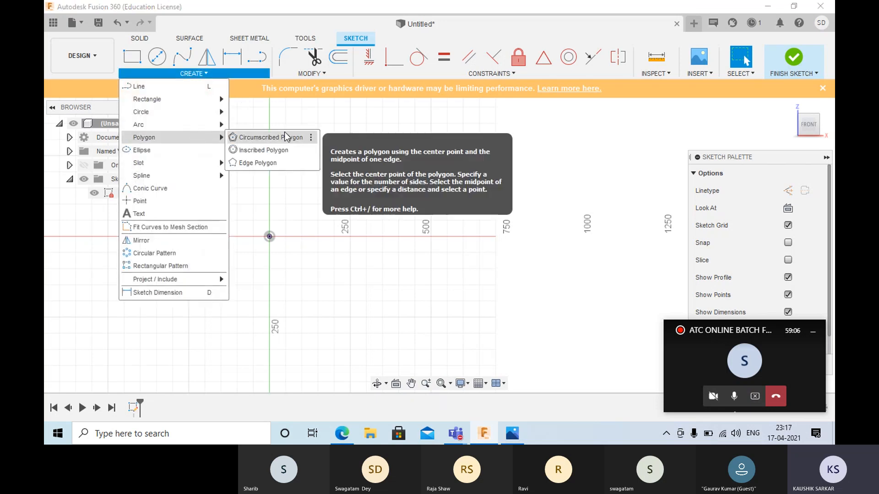
pyautogui.click(285, 136)
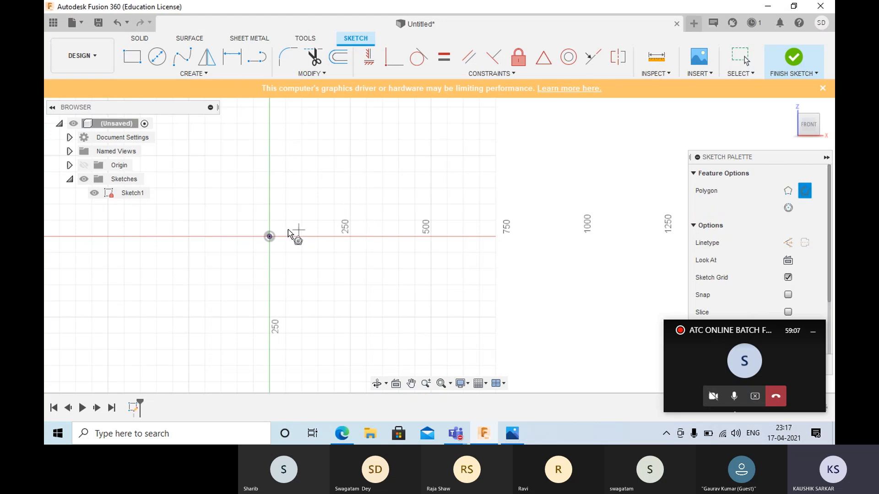
pyautogui.click(269, 237)
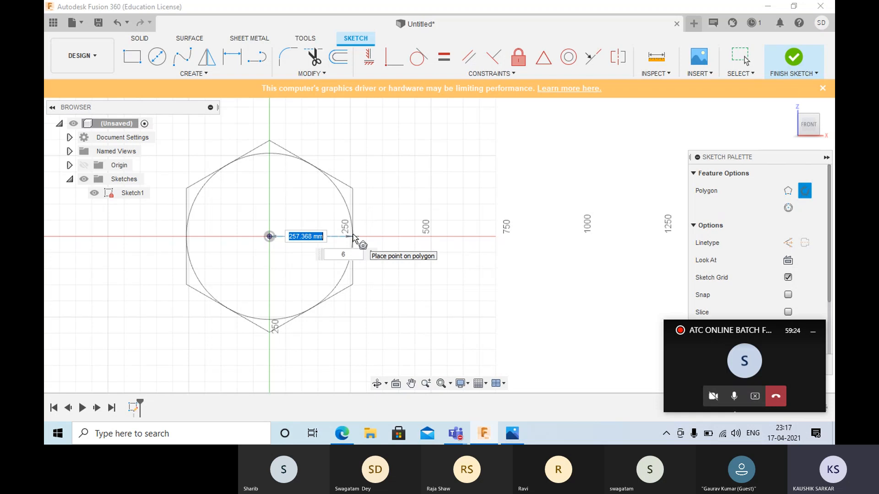
pyautogui.write('250')
pyautogui.press('Tab')
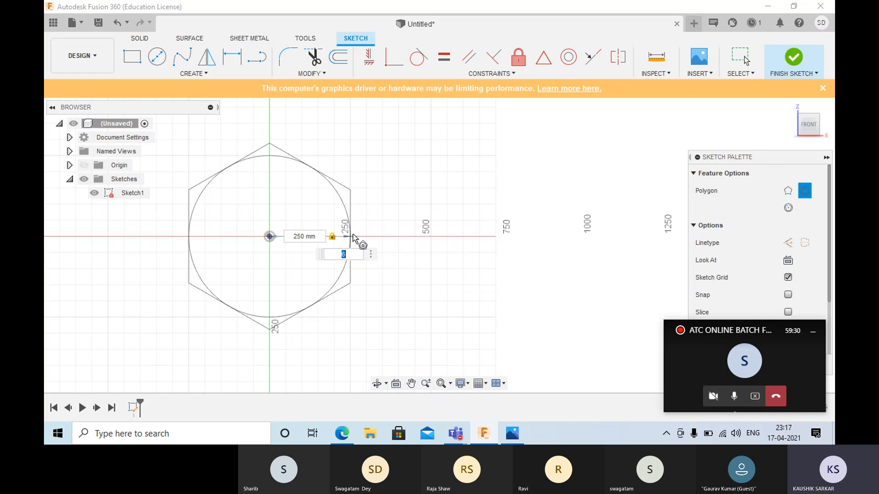
pyautogui.write('8')
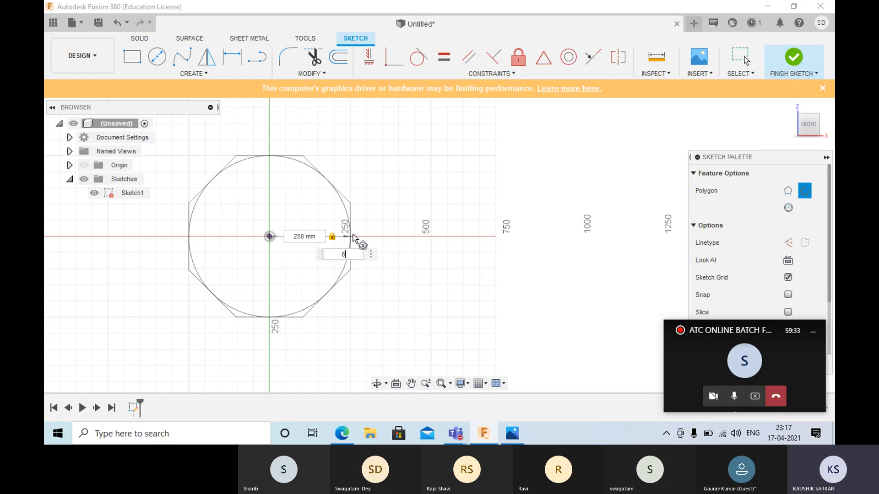
pyautogui.press('Return')
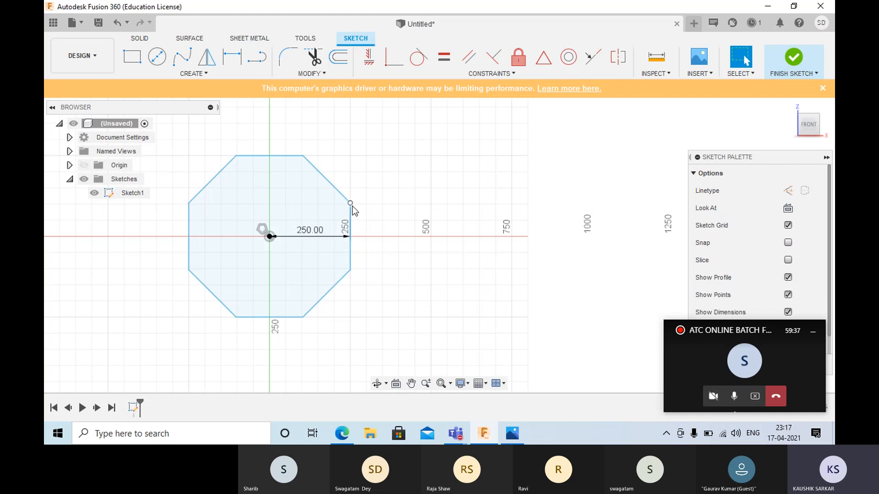
# - Rotate the octagon slightly about its centre by moving its upper right corner point
pyautogui.moveTo(361, 234); pyautogui.dragTo(341, 213)
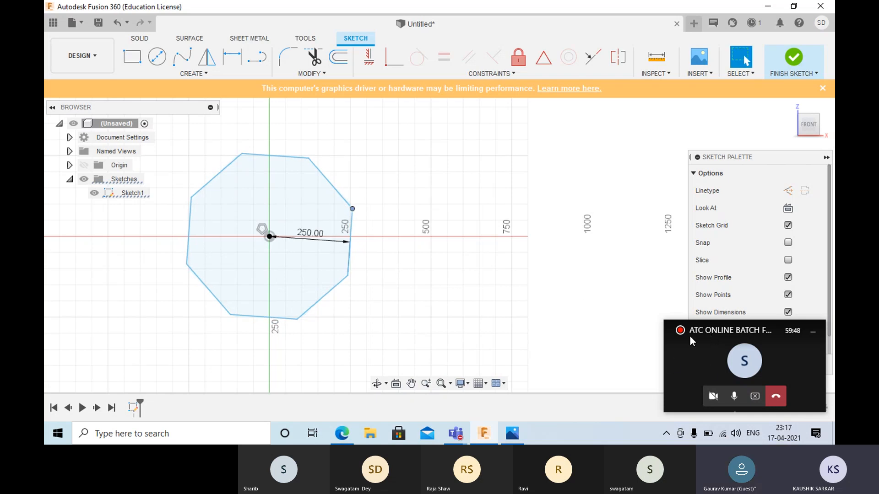
pyautogui.click(350, 215)
pyautogui.moveTo(352, 209); pyautogui.dragTo(351, 206)
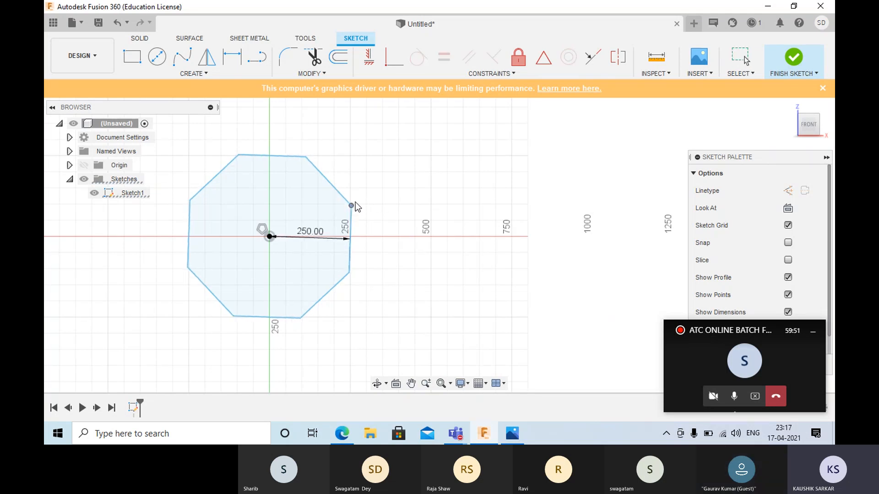
# - Apply a Horizontal/Vertical constraint between the octagon's moved corner and the origin, and end the command
pyautogui.click(369, 57)
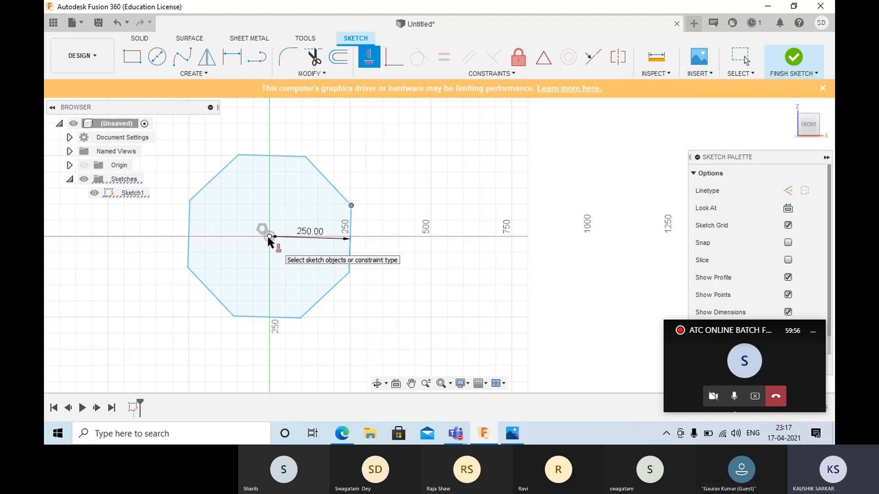
pyautogui.click(329, 215)
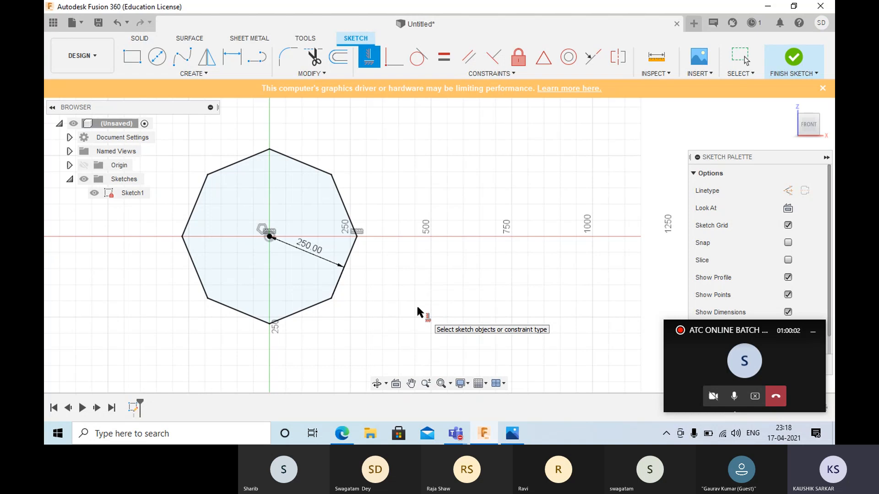
pyautogui.press('Escape')
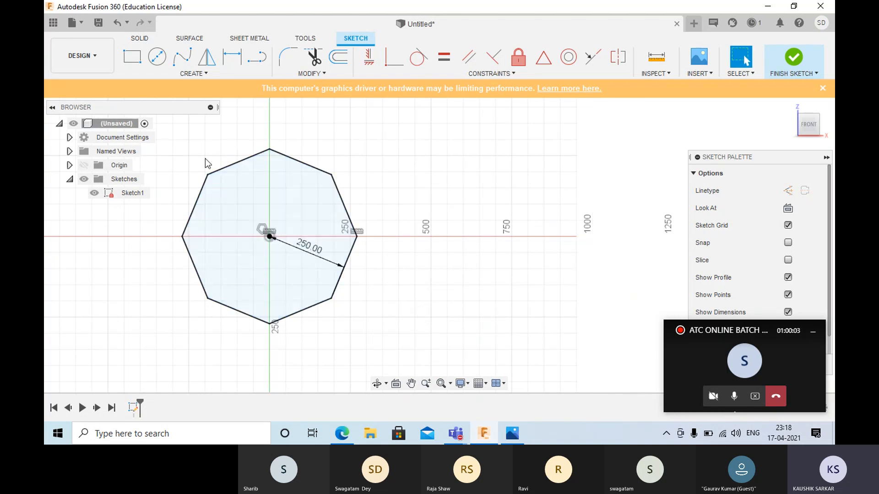
# - Delete the whole octagon together with its dimension and constraints
pyautogui.moveTo(156, 133)
pyautogui.mouseDown()
pyautogui.moveTo(401, 367)
pyautogui.moveTo(416, 336)
pyautogui.mouseUp()
pyautogui.press('Delete')
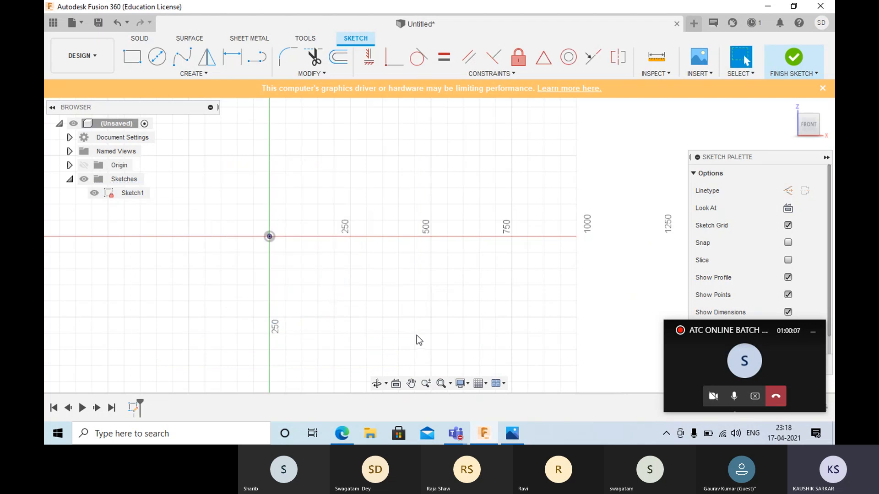
# - Draw a six-sided Inscribed Polygon centred on the origin with a 250 mm centre-to-corner distance
pyautogui.click(179, 74)
pyautogui.moveTo(183, 98)
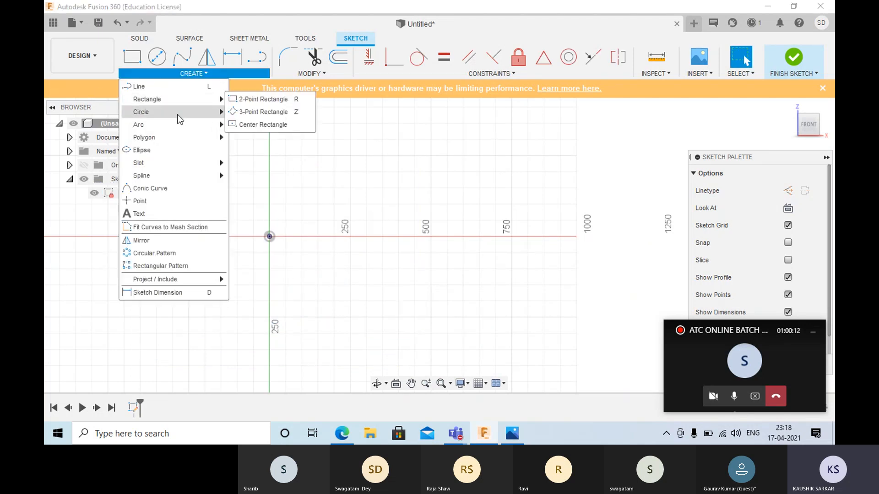
pyautogui.moveTo(166, 143)
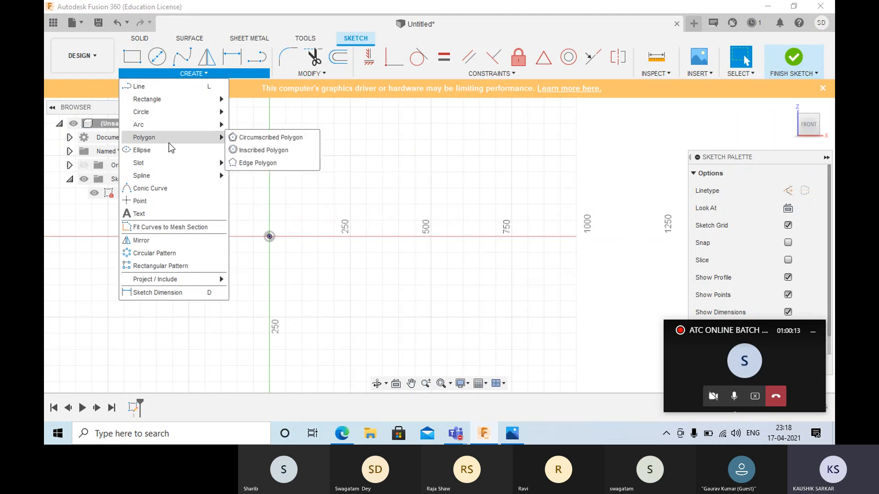
pyautogui.click(251, 163)
pyautogui.click(270, 237)
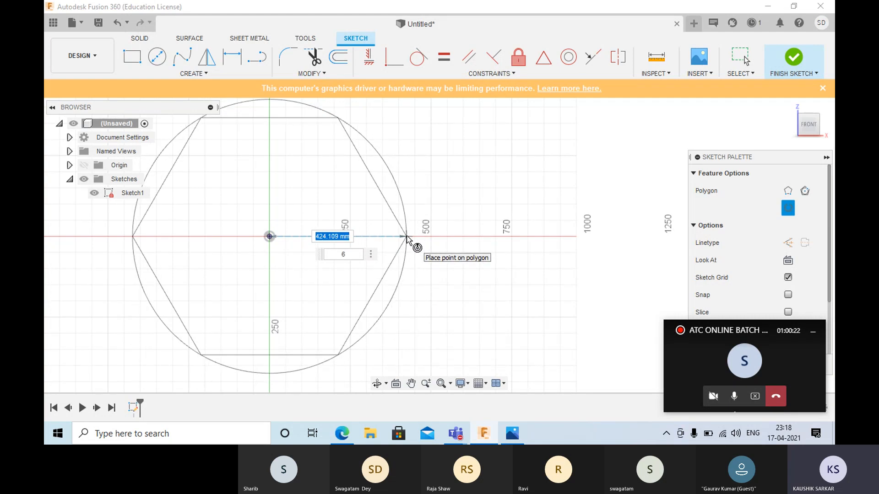
pyautogui.write('250')
pyautogui.press('Return')
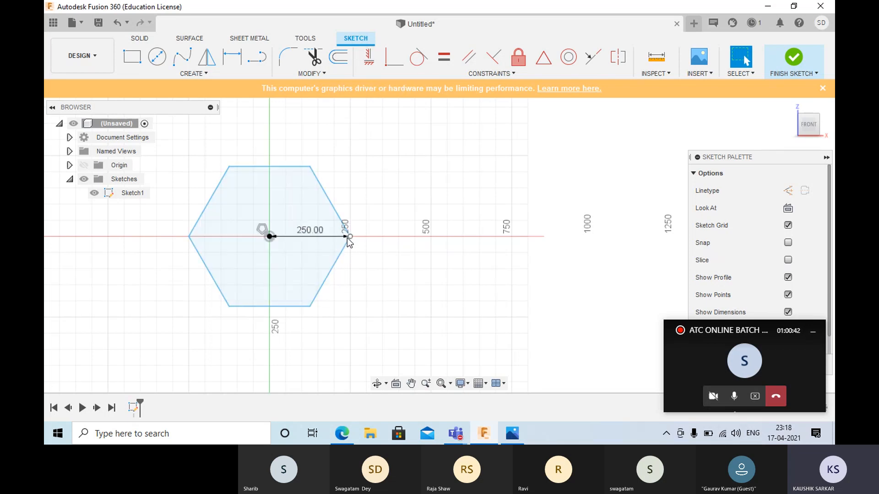
# - Rotate the hexagon by pulling its right corner upward, and delete the hexagon with its dimension
pyautogui.moveTo(348, 235); pyautogui.dragTo(344, 206)
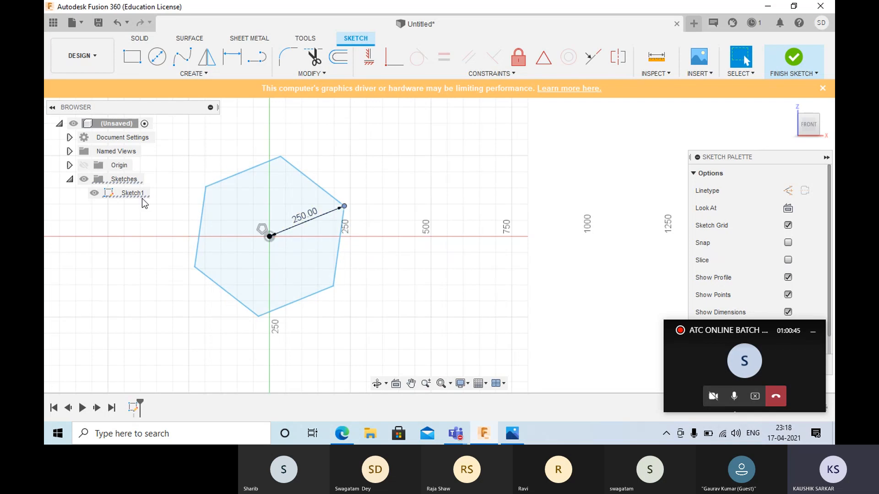
pyautogui.moveTo(159, 141)
pyautogui.mouseDown()
pyautogui.moveTo(360, 322)
pyautogui.moveTo(423, 327)
pyautogui.mouseUp()
pyautogui.press('Delete')
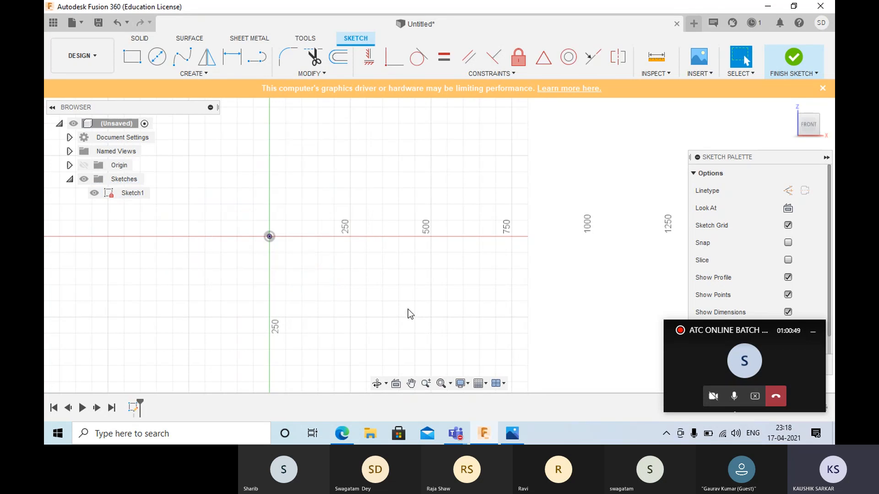
# - Define the first edge of an Edge Polygon starting at the origin, 100 mm long at an angle of 0 degrees
pyautogui.click(211, 73)
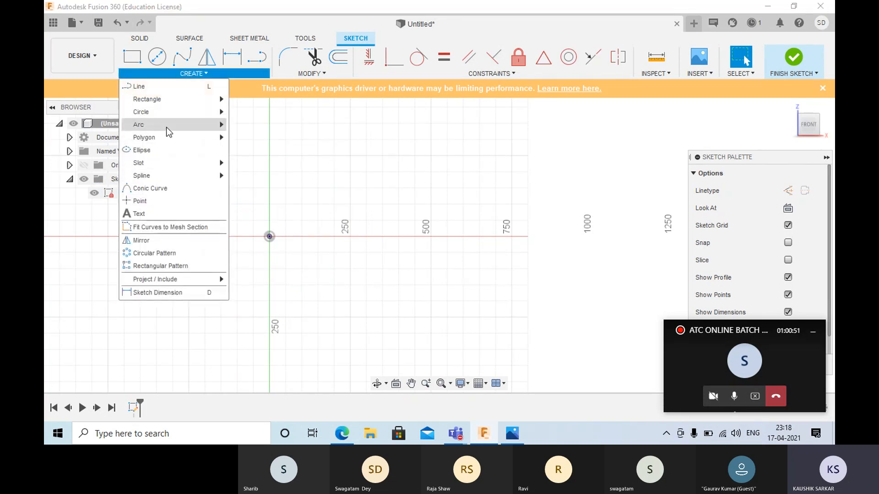
pyautogui.moveTo(165, 137)
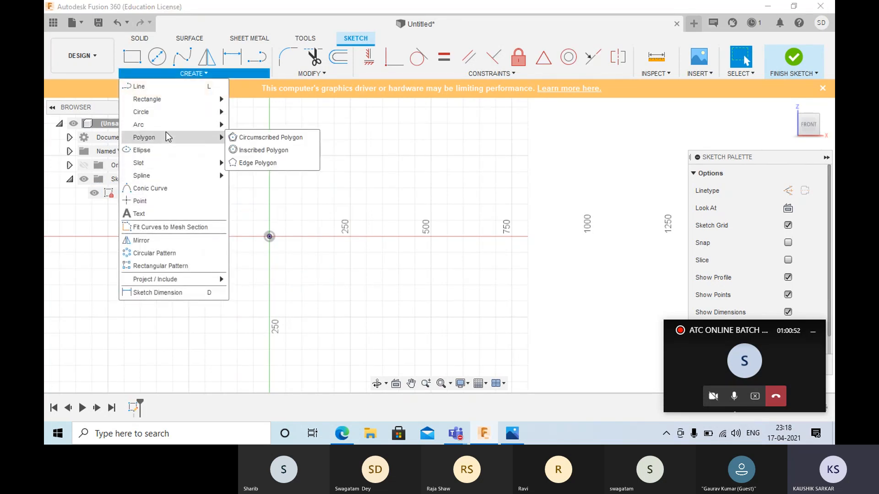
pyautogui.click(274, 166)
pyautogui.click(269, 236)
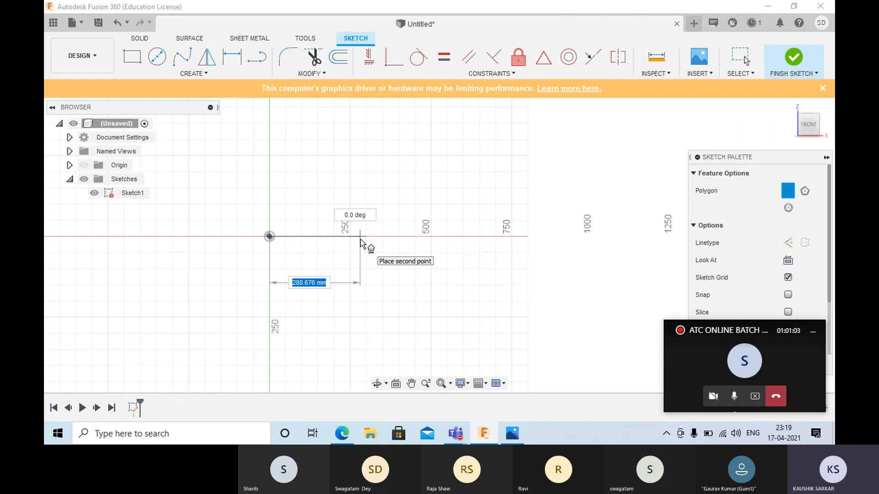
pyautogui.write('100')
pyautogui.press('Tab')
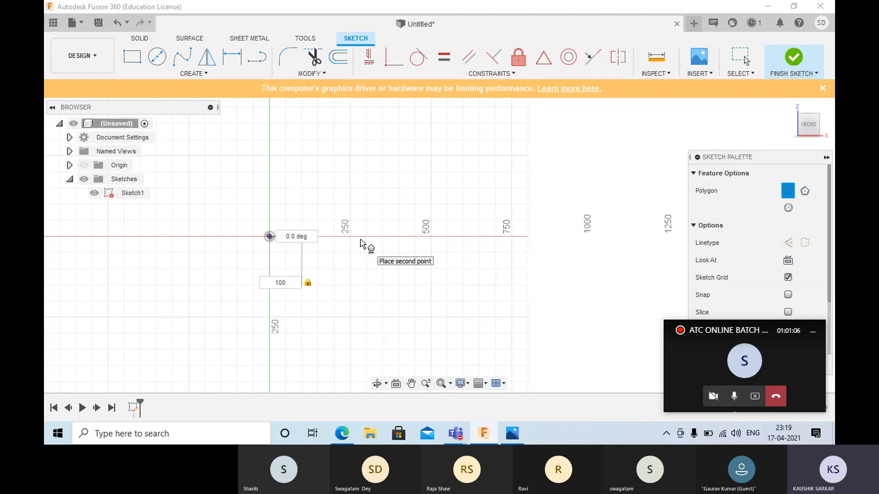
pyautogui.press('Return')
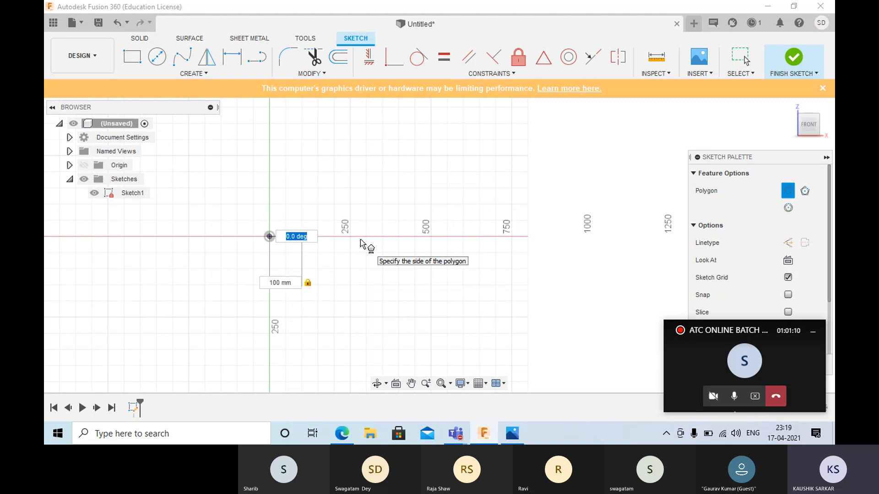
pyautogui.write('0')
pyautogui.press('Tab')
pyautogui.press('Tab')
pyautogui.press('Return')
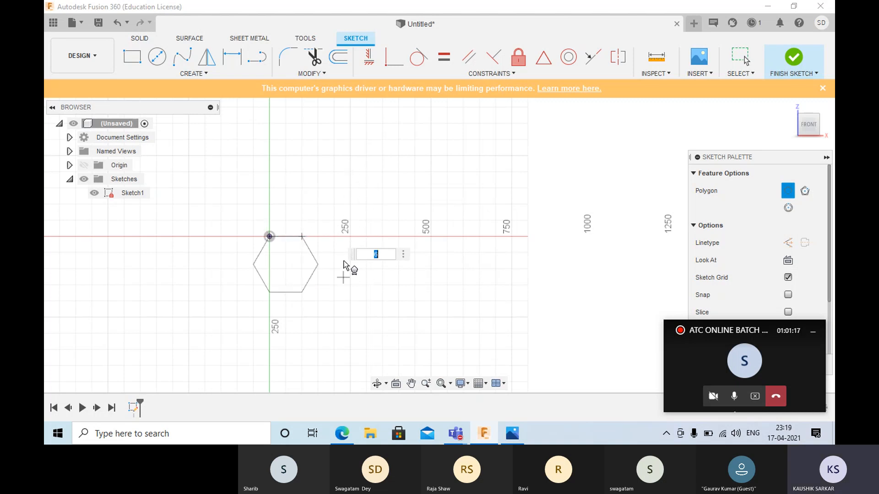
# - Give the edge polygon 9 sides and place it above its base edge
pyautogui.write('9')
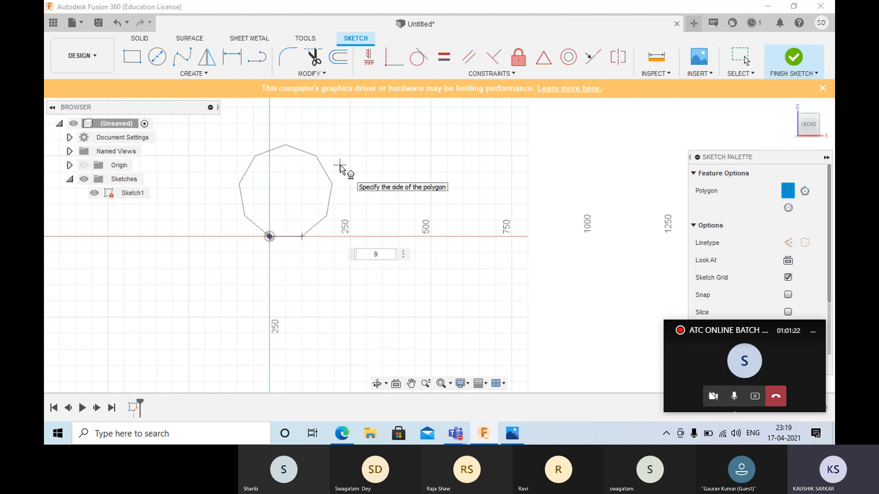
pyautogui.press('Return')
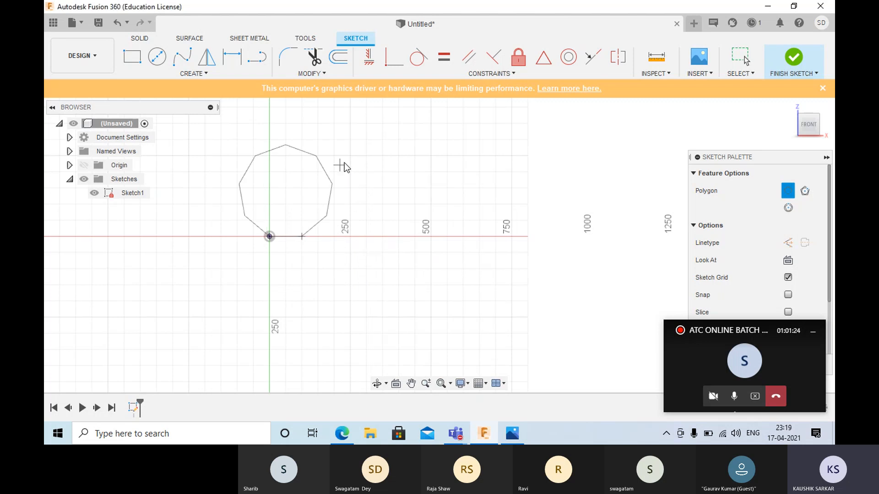
pyautogui.click(323, 218)
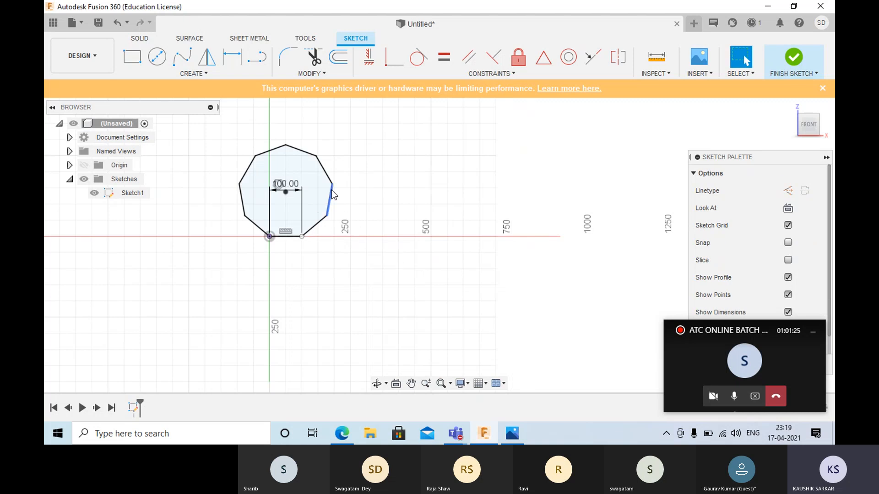
# - Draw a horizontal construction line to the right from the right end of the nonagon's base edge
pyautogui.scroll(3, 324, 203)
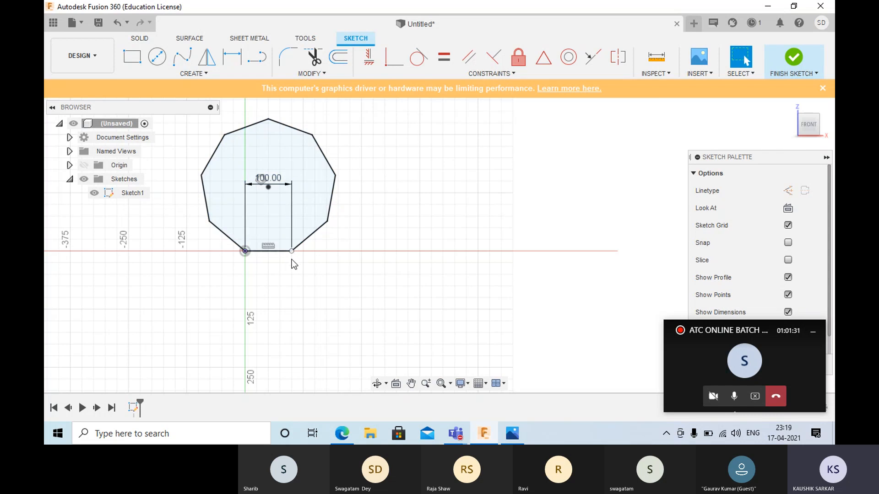
pyautogui.moveTo(295, 255); pyautogui.dragTo(438, 310)
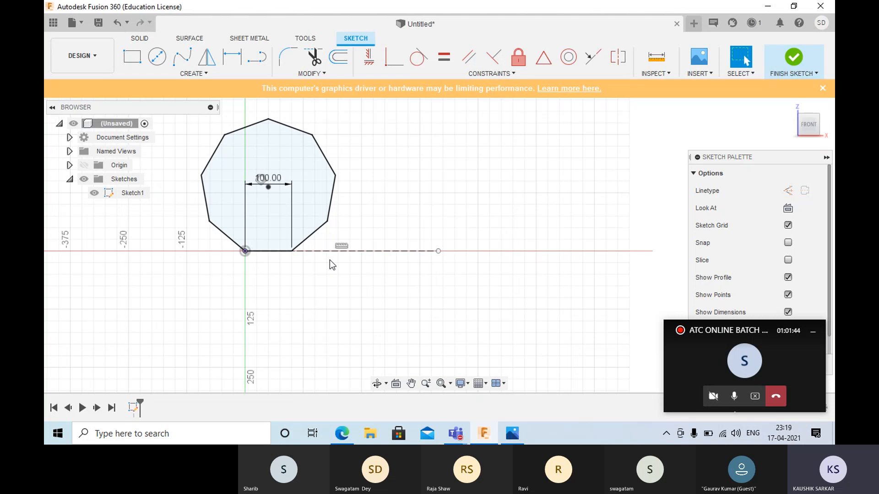
# - Delete the nonagon together with its edge dimension, keeping the horizontal construction line
pyautogui.scroll(-2, 316, 188)
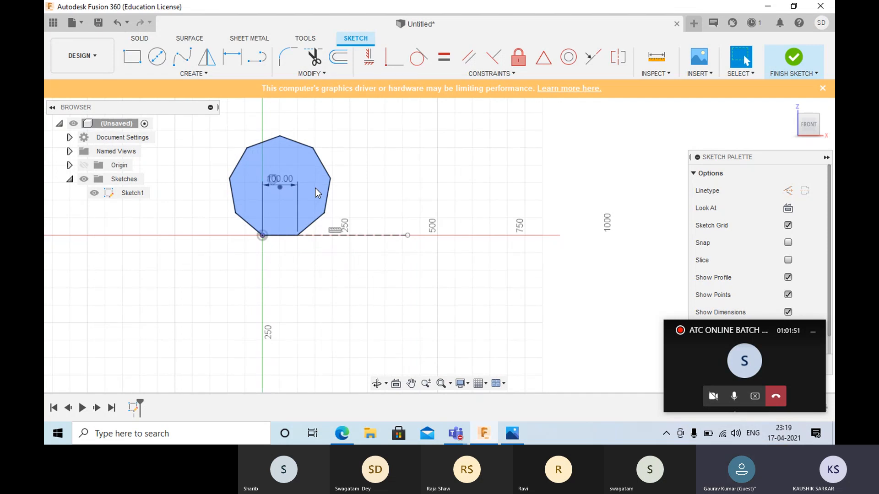
pyautogui.moveTo(209, 125); pyautogui.dragTo(381, 271)
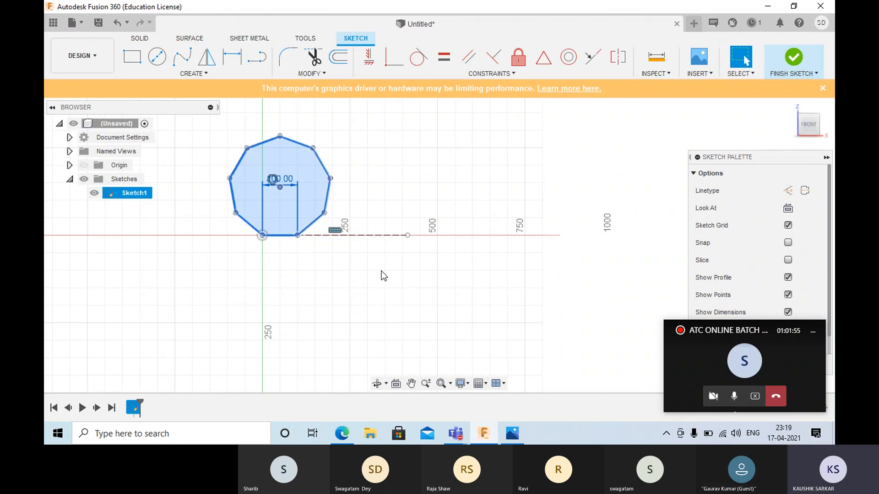
pyautogui.press('Delete')
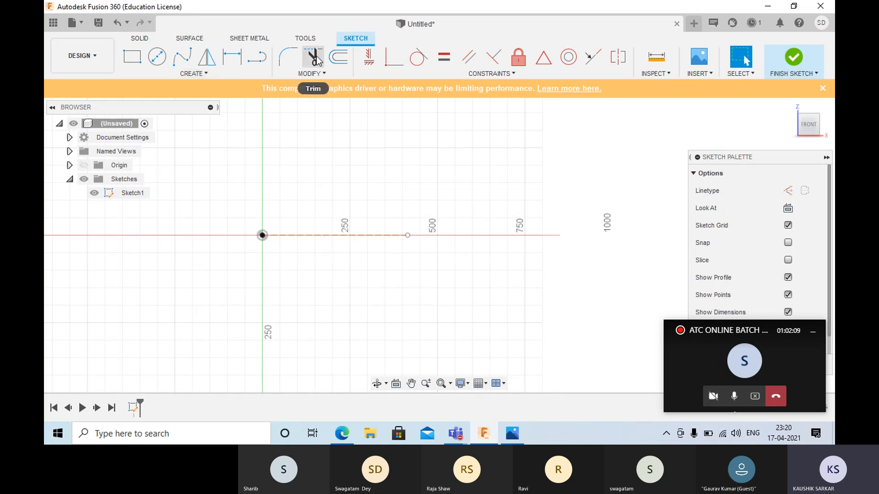
# - Draw a vertical line upward across the middle of the construction line, continued by a horizontal line to the right from its upper end
pyautogui.click(257, 57)
pyautogui.click(335, 317)
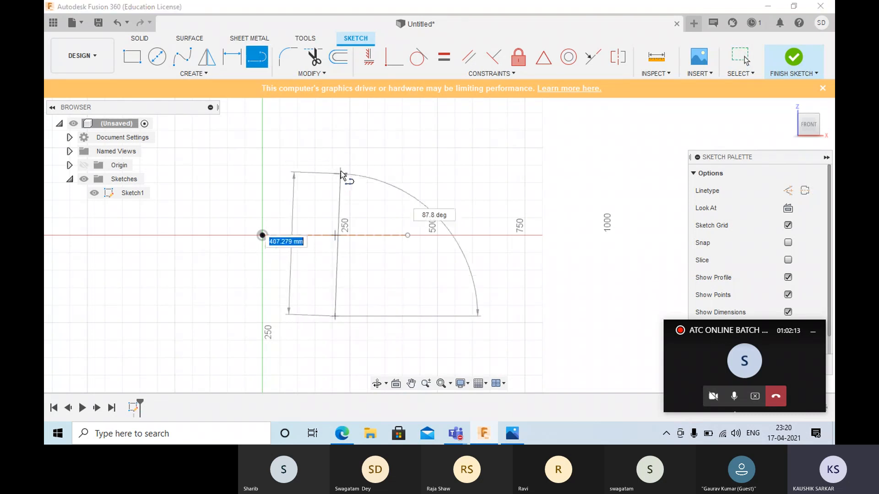
pyautogui.click(339, 162)
pyautogui.rightClick(449, 159)
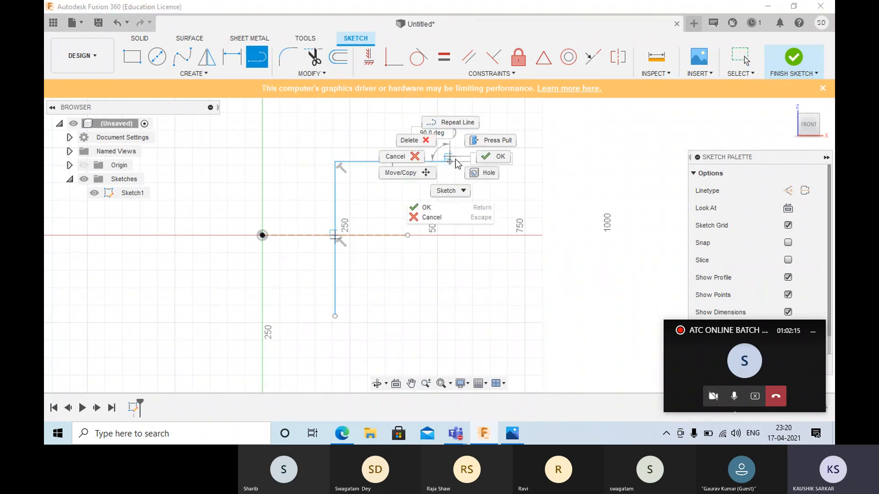
pyautogui.click(500, 157)
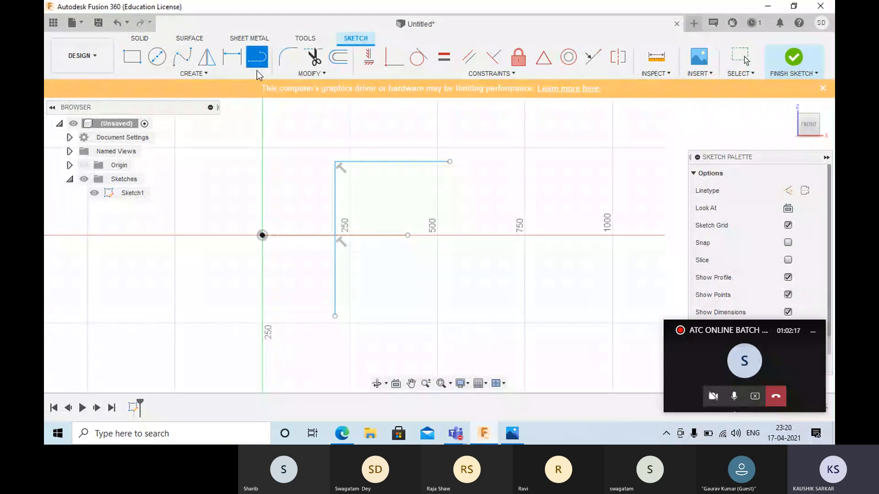
# - Delete the horizontal line attached to the vertical line's upper end
pyautogui.click(335, 161)
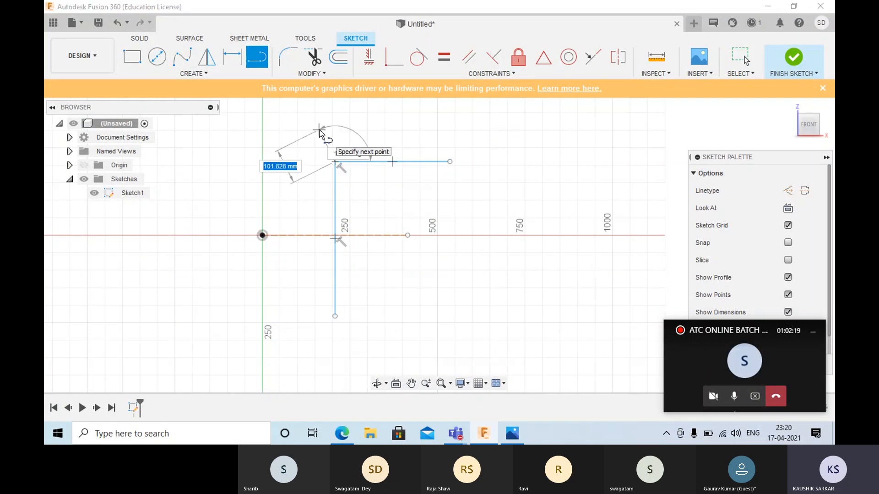
pyautogui.press('Escape')
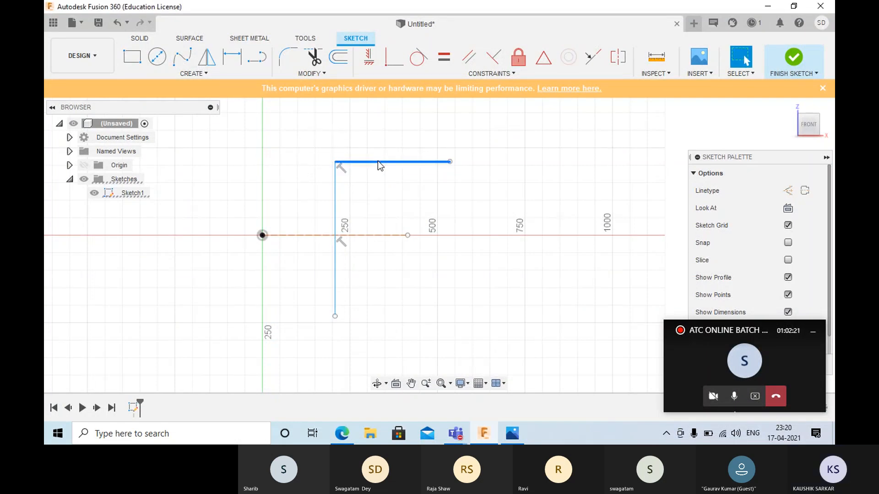
pyautogui.click(378, 161)
pyautogui.press('Delete')
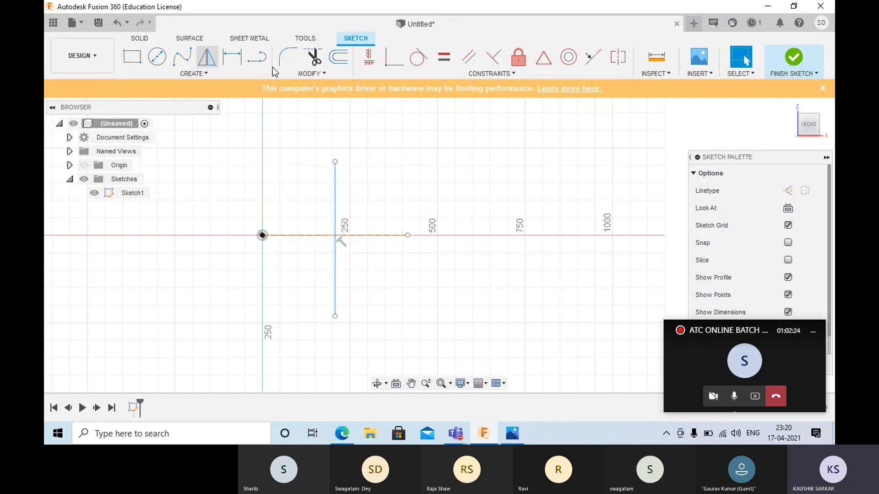
# - Draw a horizontal line through the vertical line's upper end, and extend the vertical line upward past it so the two cross
pyautogui.click(264, 58)
pyautogui.click(256, 161)
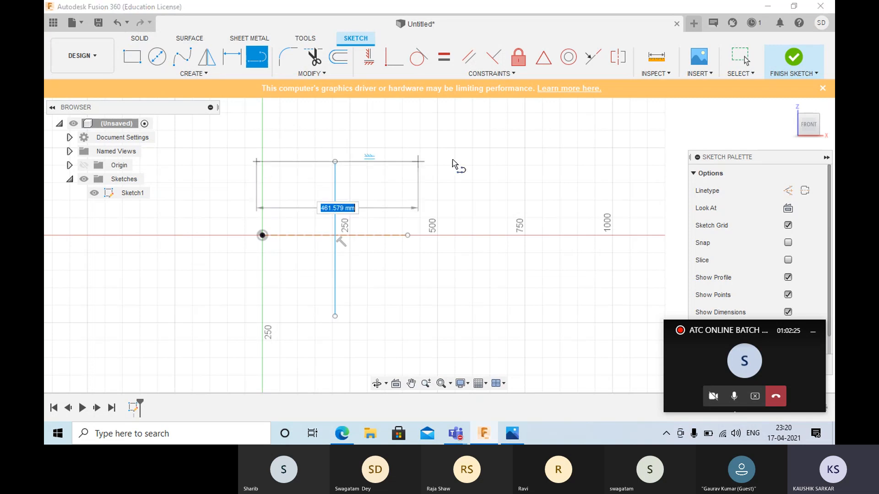
pyautogui.click(474, 161)
pyautogui.rightClick(472, 151)
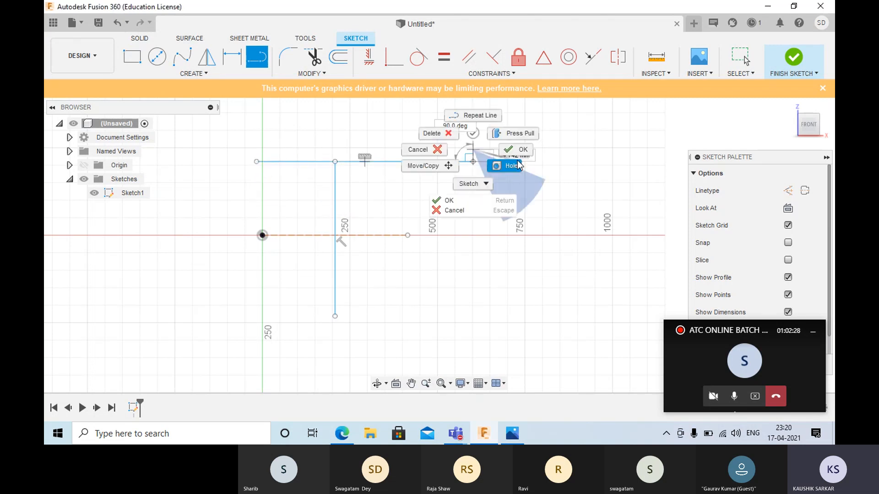
pyautogui.click(521, 157)
pyautogui.moveTo(334, 161); pyautogui.dragTo(335, 123)
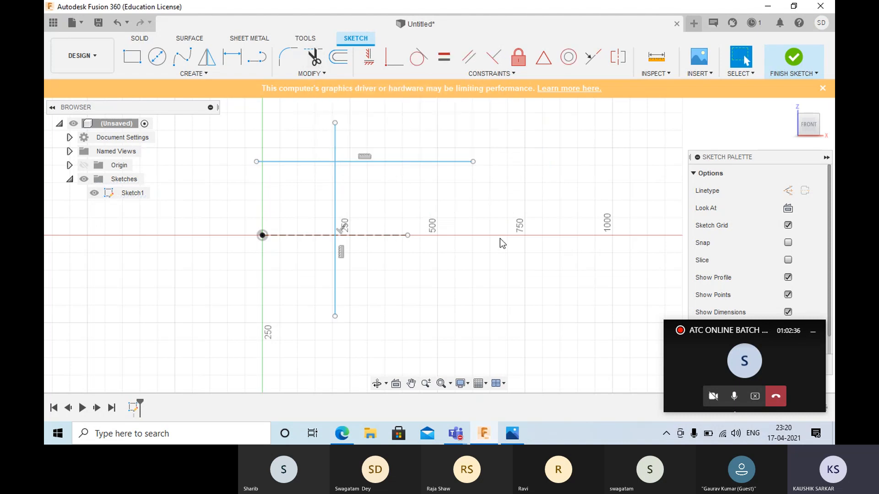
# - Trim the horizontal line's part left of the crossing and the vertical line's part above it
pyautogui.press('t')
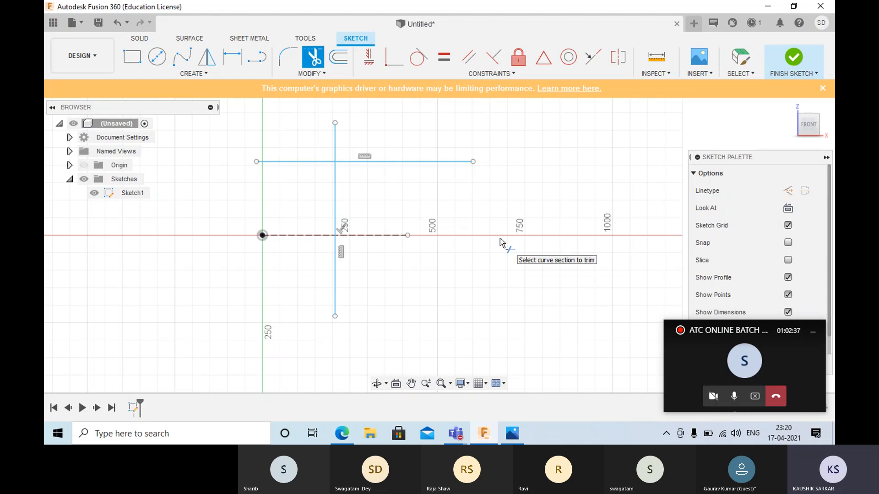
pyautogui.click(302, 160)
pyautogui.click(340, 142)
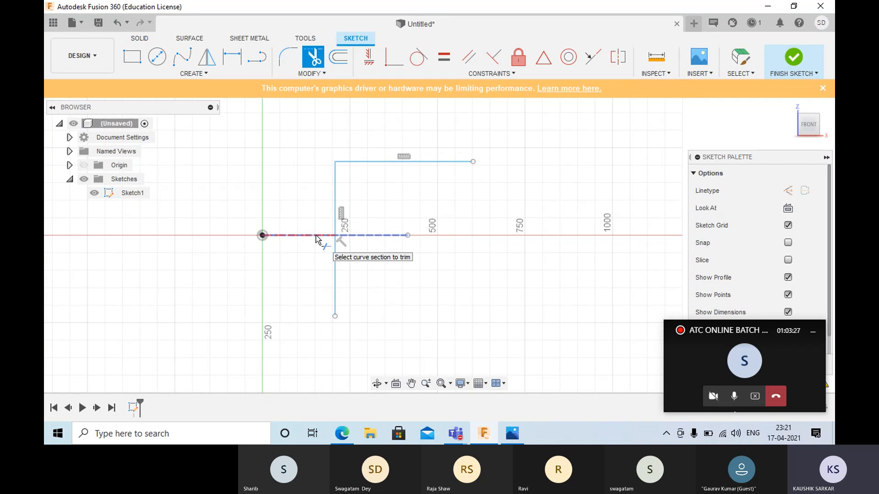
pyautogui.press('Escape')
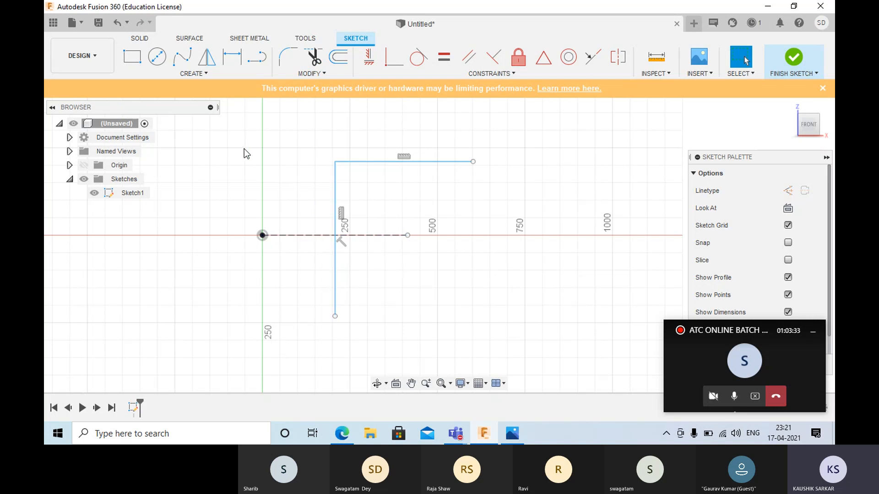
# - Delete all remaining lines from the sketch and show the available polygon types
pyautogui.moveTo(240, 128)
pyautogui.mouseDown()
pyautogui.moveTo(278, 237)
pyautogui.moveTo(481, 352)
pyautogui.moveTo(508, 341)
pyautogui.mouseUp()
pyautogui.press('Delete')
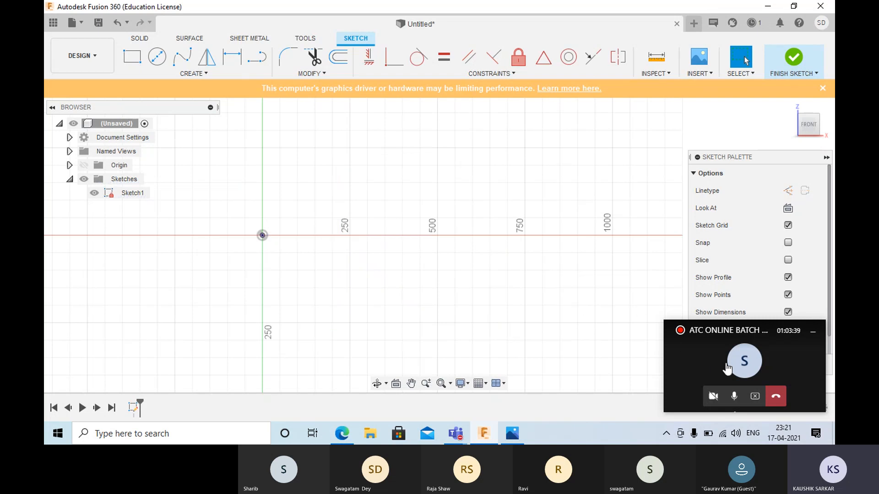
pyautogui.click(214, 78)
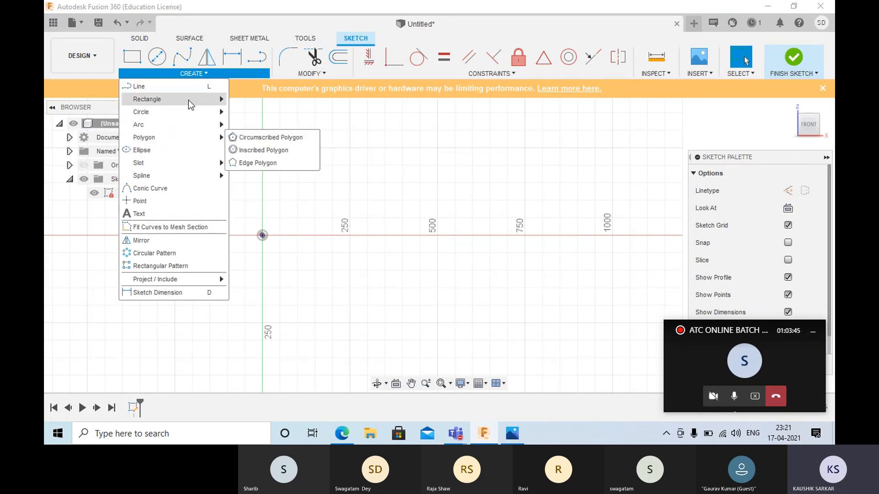
pyautogui.moveTo(183, 136)
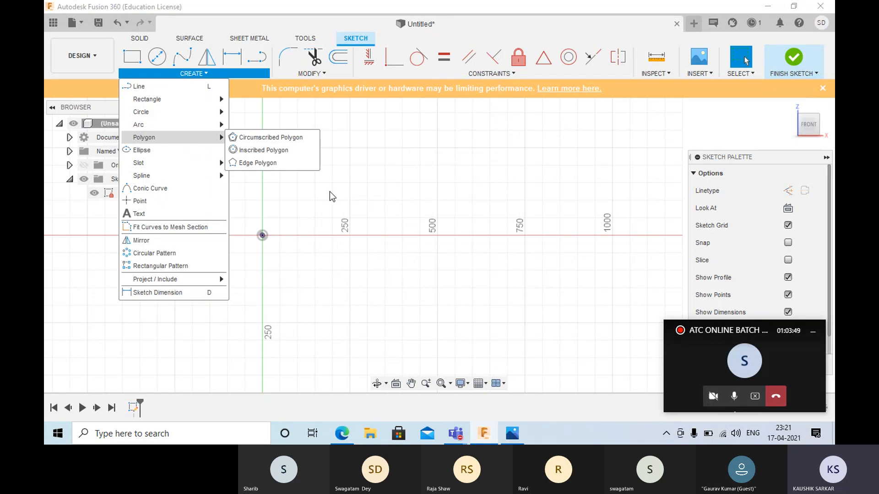
# - Switch to the Teams meeting window and stop sharing the screen
pyautogui.click(736, 357)
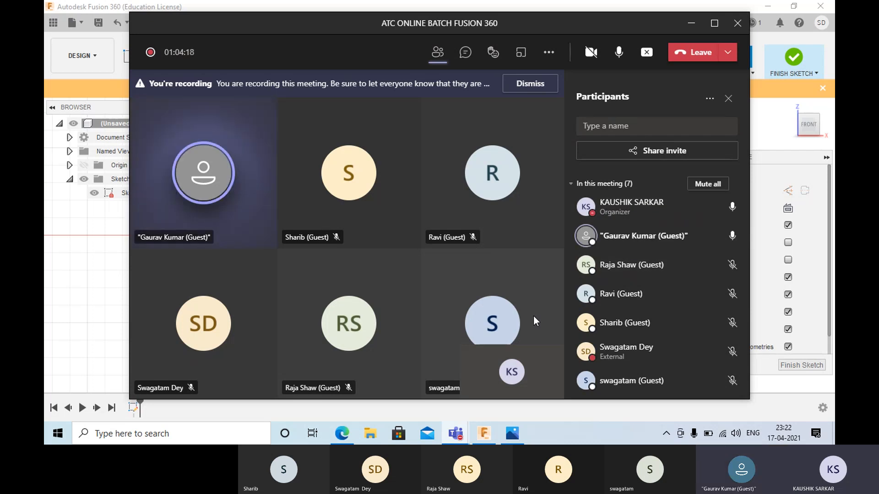
pyautogui.click(651, 54)
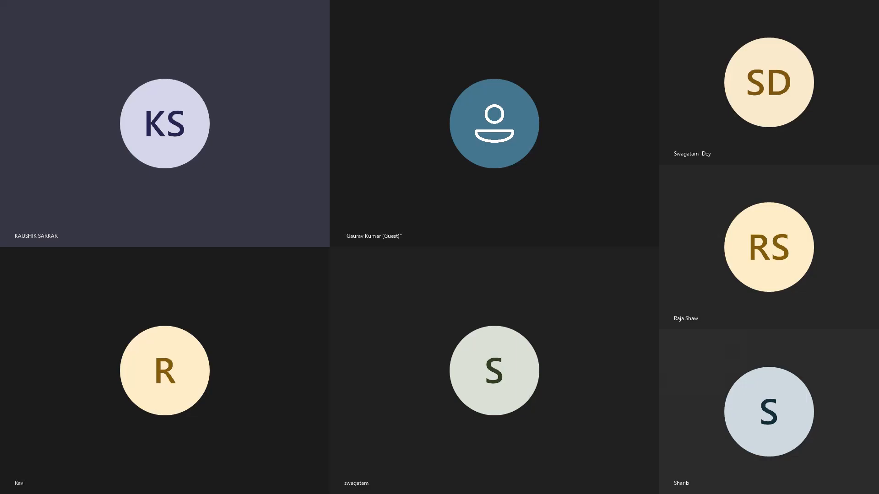